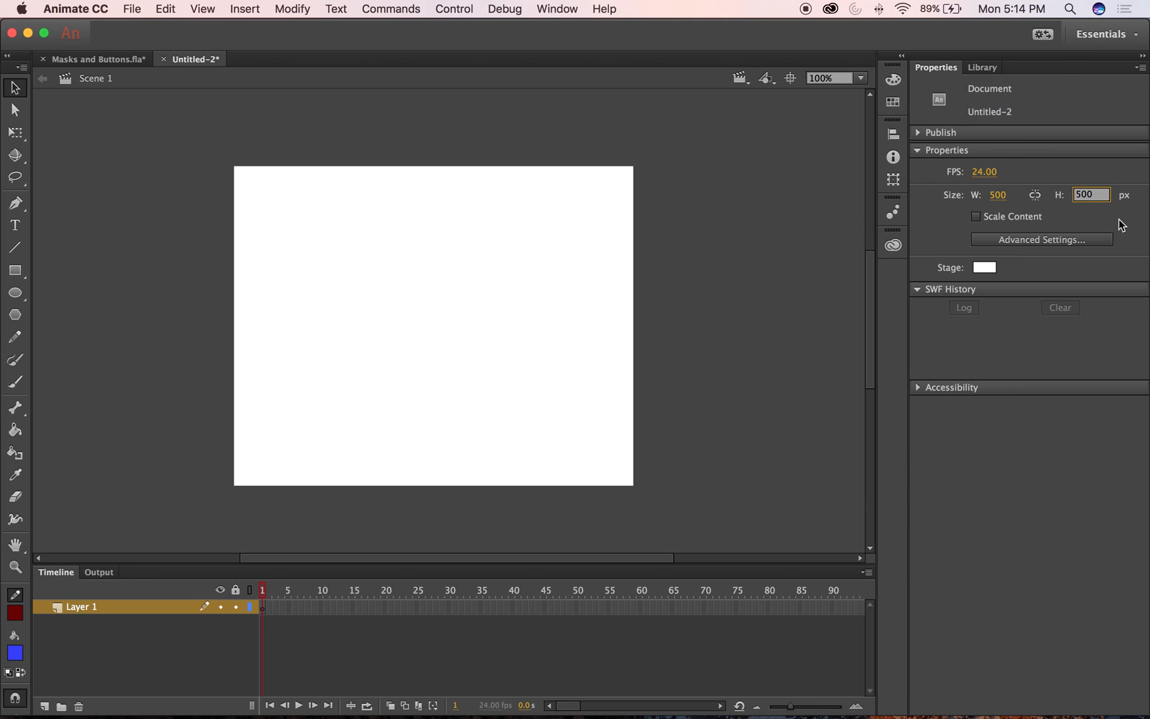
Set the stage height to 500 px and the document's frame rate to 15 fps
{"action": "key", "text": "Return"}
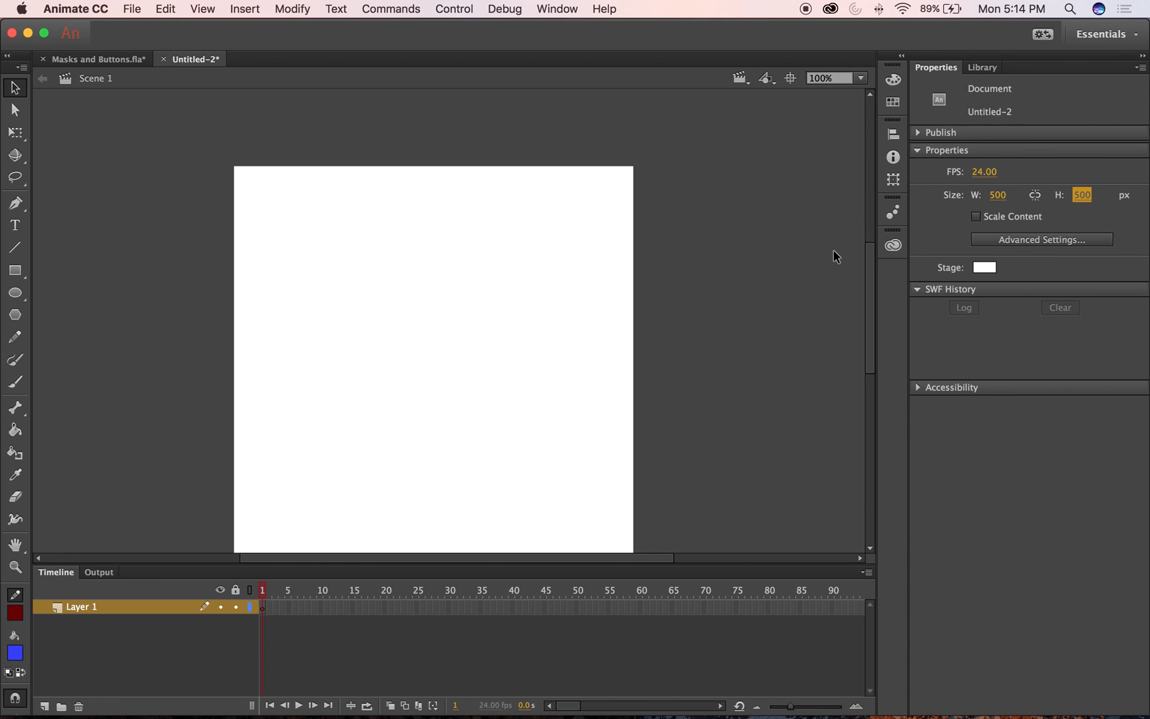
{"action": "scroll", "coordinate": [668, 233], "scroll_direction": "down", "scroll_amount": 3}
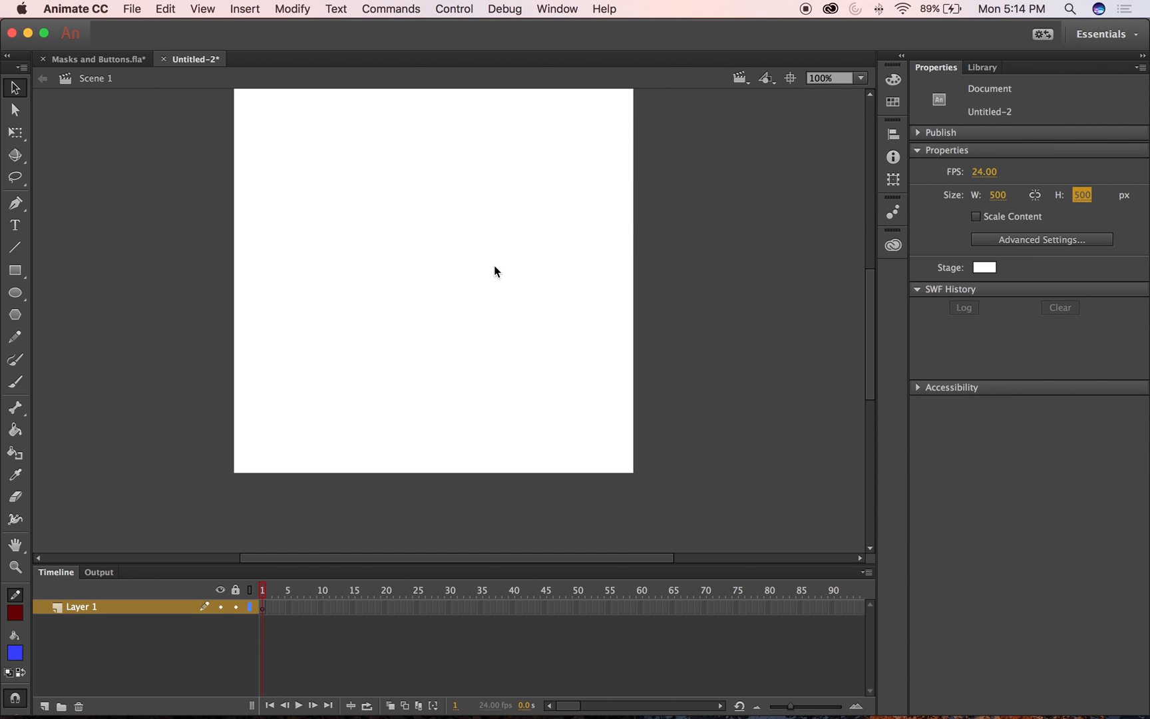
{"action": "left_click_drag", "start_coordinate": [508, 238], "coordinate": [510, 291]}
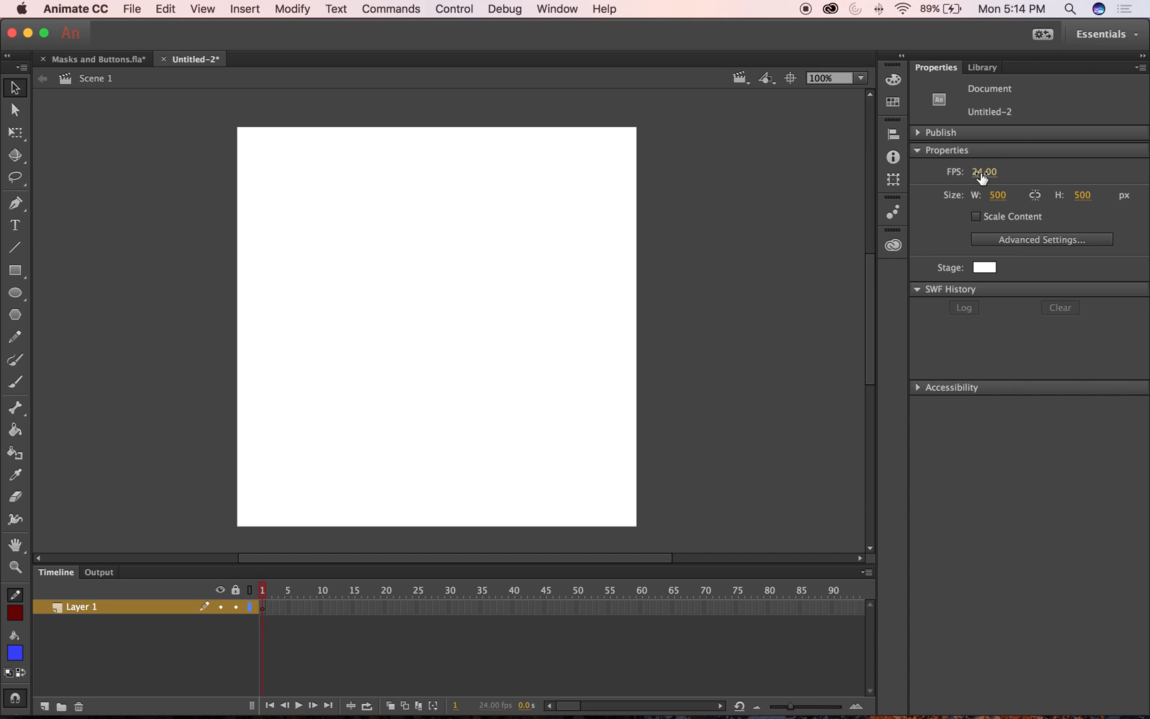
{"action": "left_click_drag", "start_coordinate": [976, 177], "coordinate": [973, 183]}
{"action": "left_click", "coordinate": [977, 174]}
{"action": "key", "text": "Return"}
{"action": "left_click", "coordinate": [736, 238]}
Save the document to the Desktop as Buttons in the Animate Document (*.fla) format
{"action": "key", "text": "super+s"}
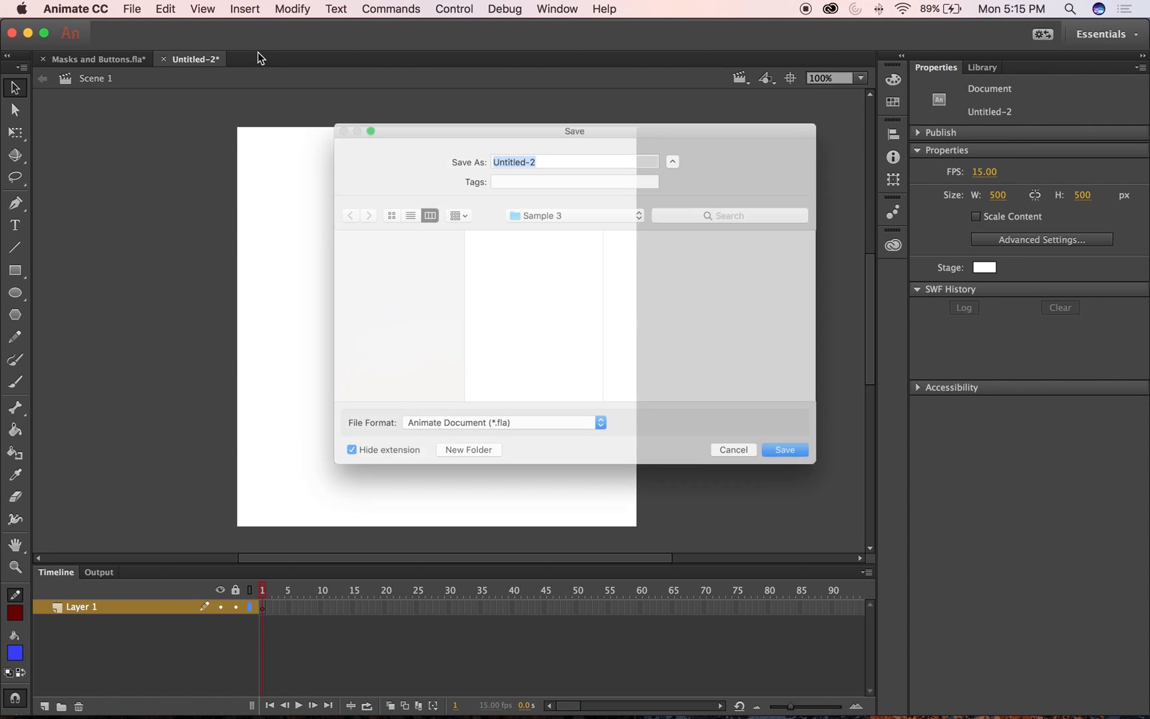
{"action": "left_click", "coordinate": [344, 331]}
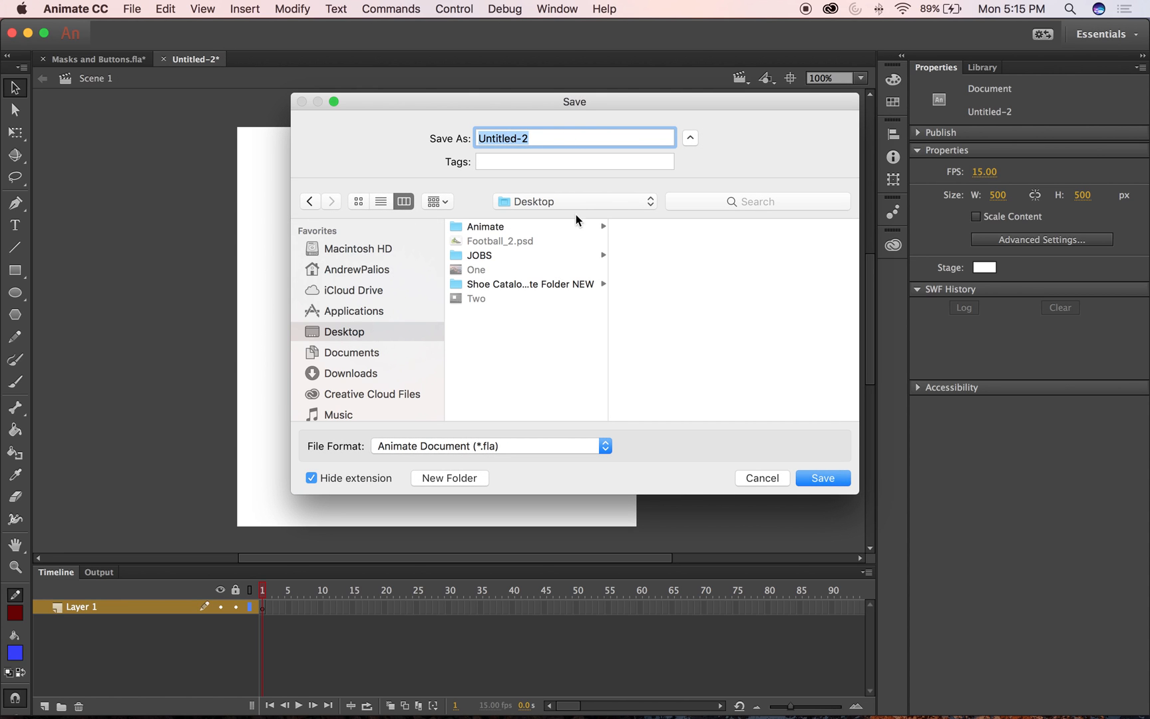
{"action": "left_click", "coordinate": [542, 135]}
{"action": "key", "text": "super+a"}
{"action": "type", "text": "Buttons"}
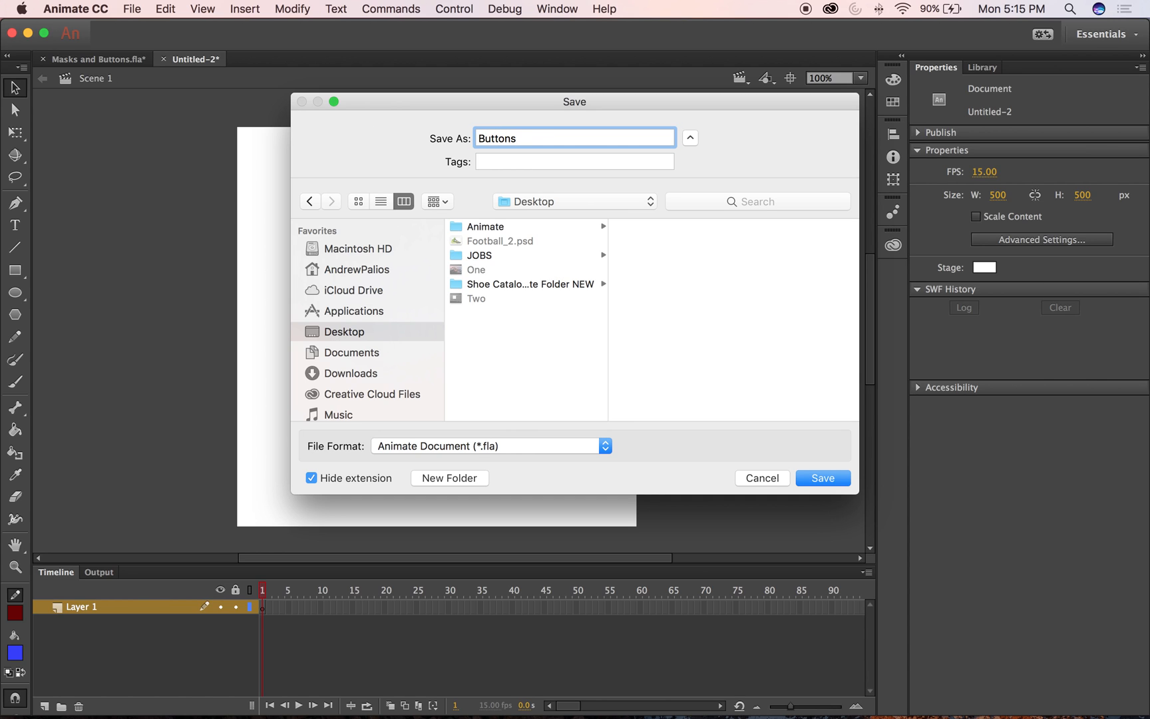
{"action": "key", "text": "Return"}
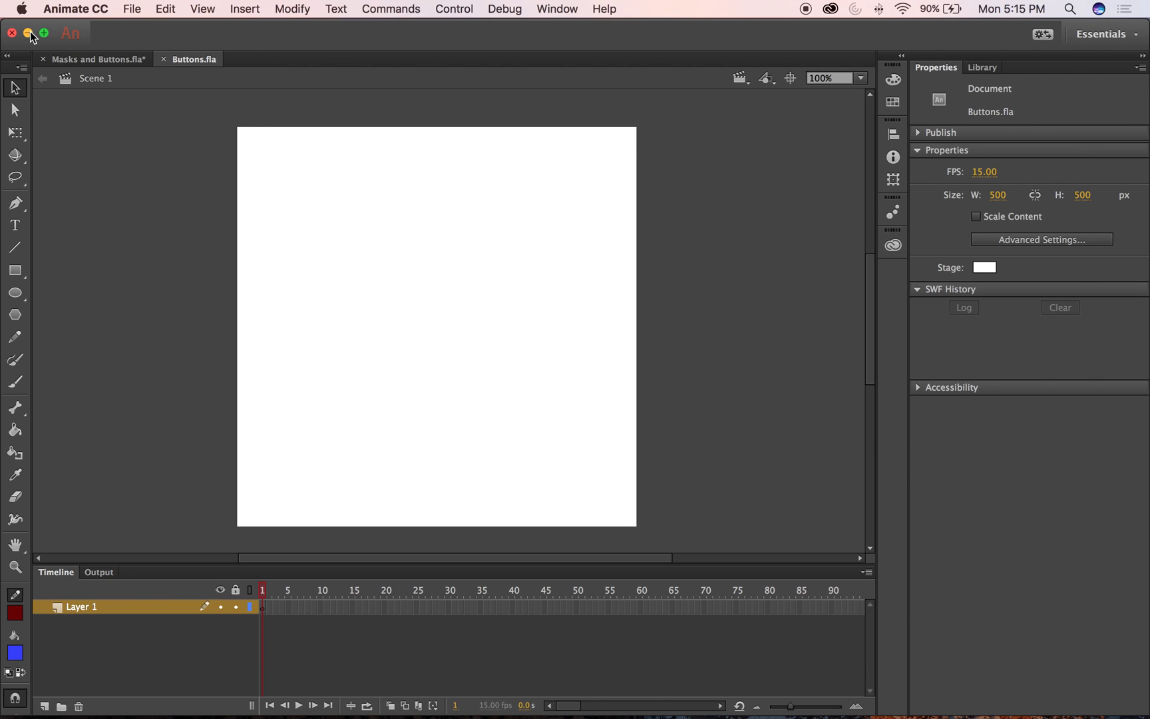
Close the Masks and Buttons.fla document without saving its changes
{"action": "left_click", "coordinate": [43, 58]}
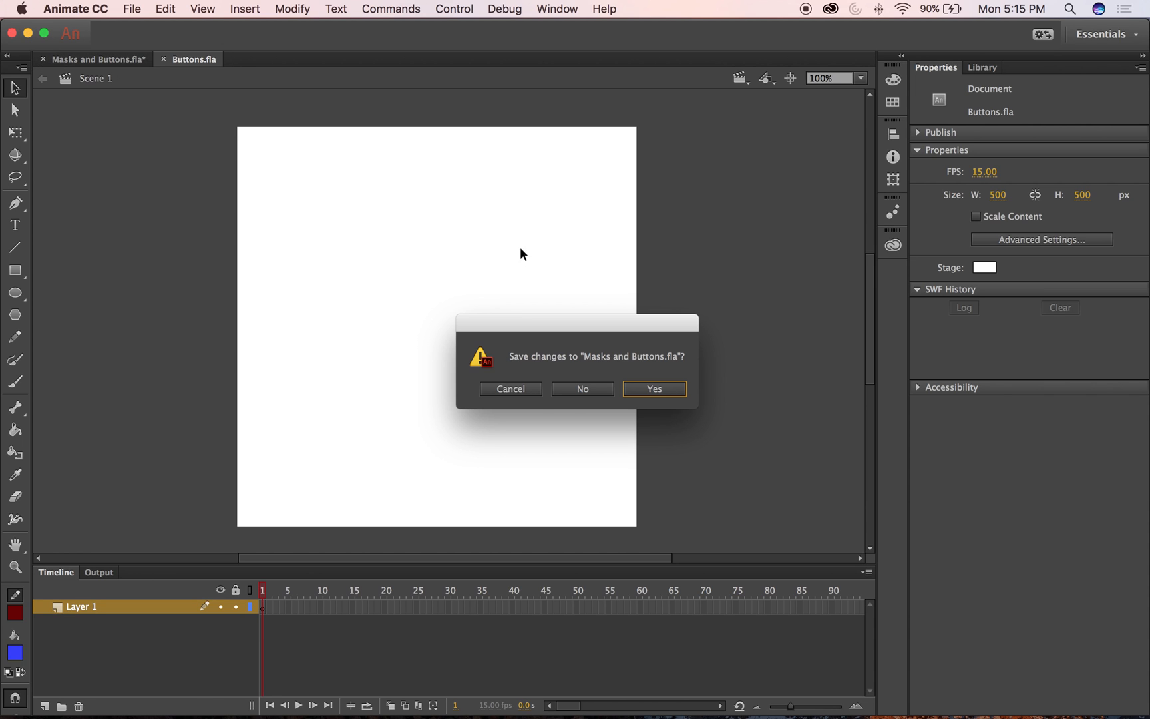
{"action": "left_click", "coordinate": [582, 392]}
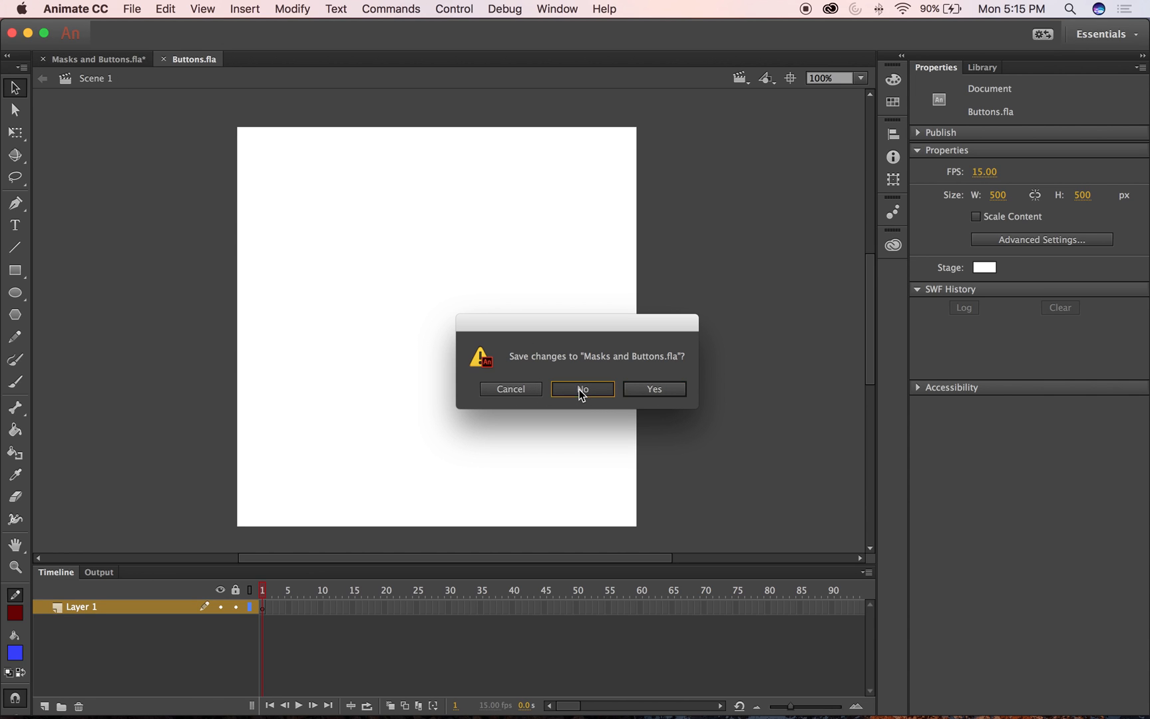
{"action": "left_click", "coordinate": [137, 7]}
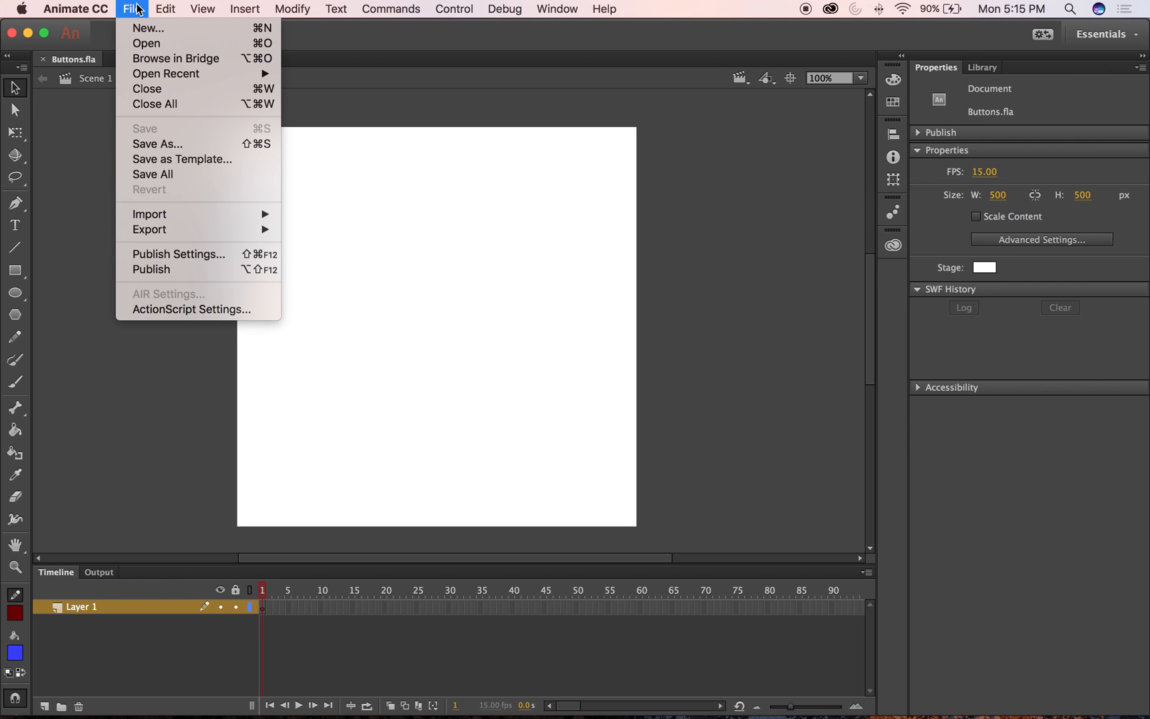
{"action": "left_click", "coordinate": [933, 105]}
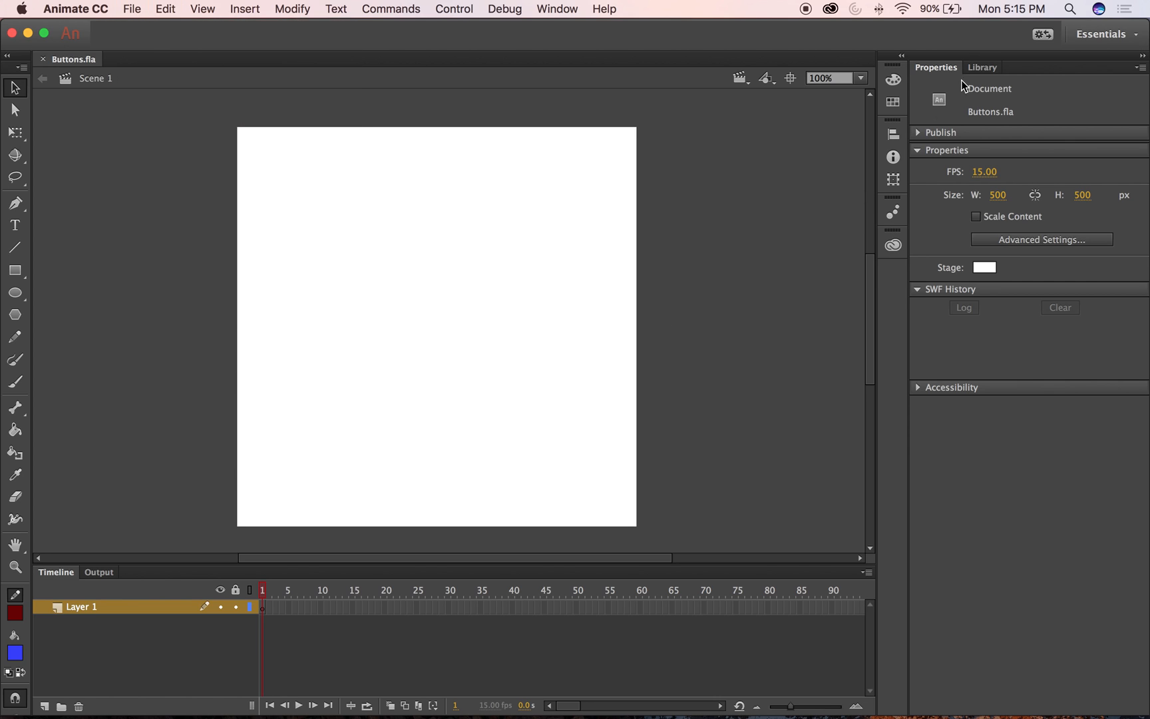
Show the document's library and start importing Football_2.psd from the Desktop into it
{"action": "left_click", "coordinate": [996, 67]}
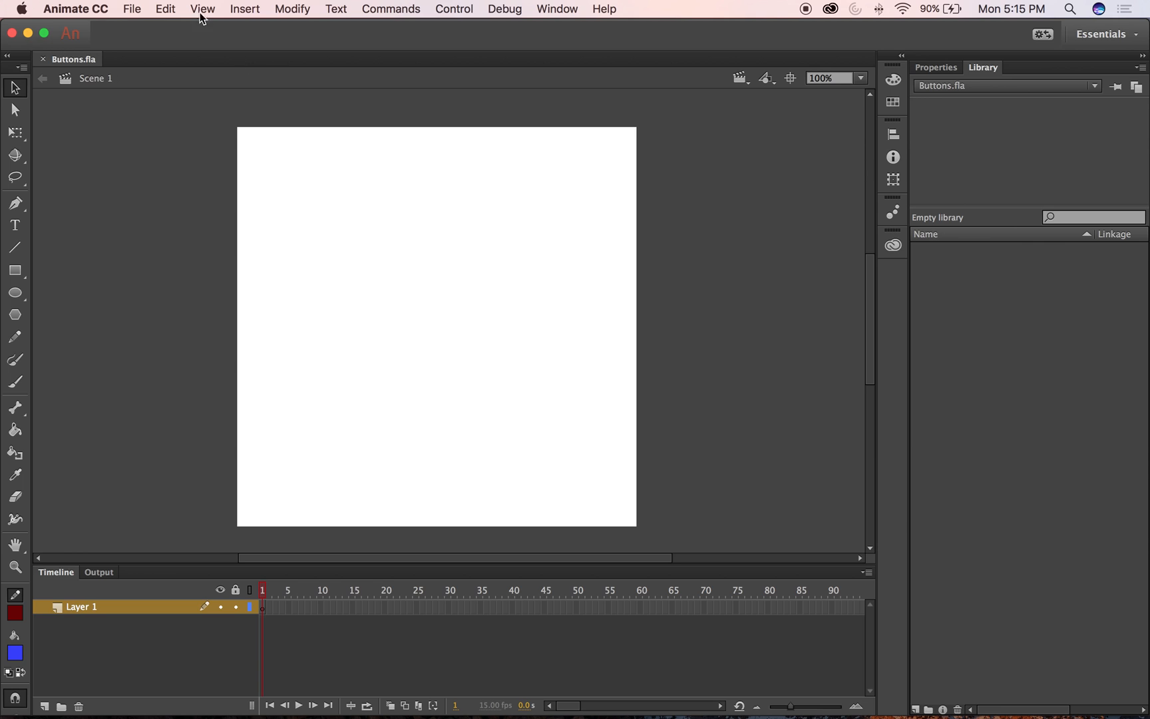
{"action": "left_click", "coordinate": [133, 8]}
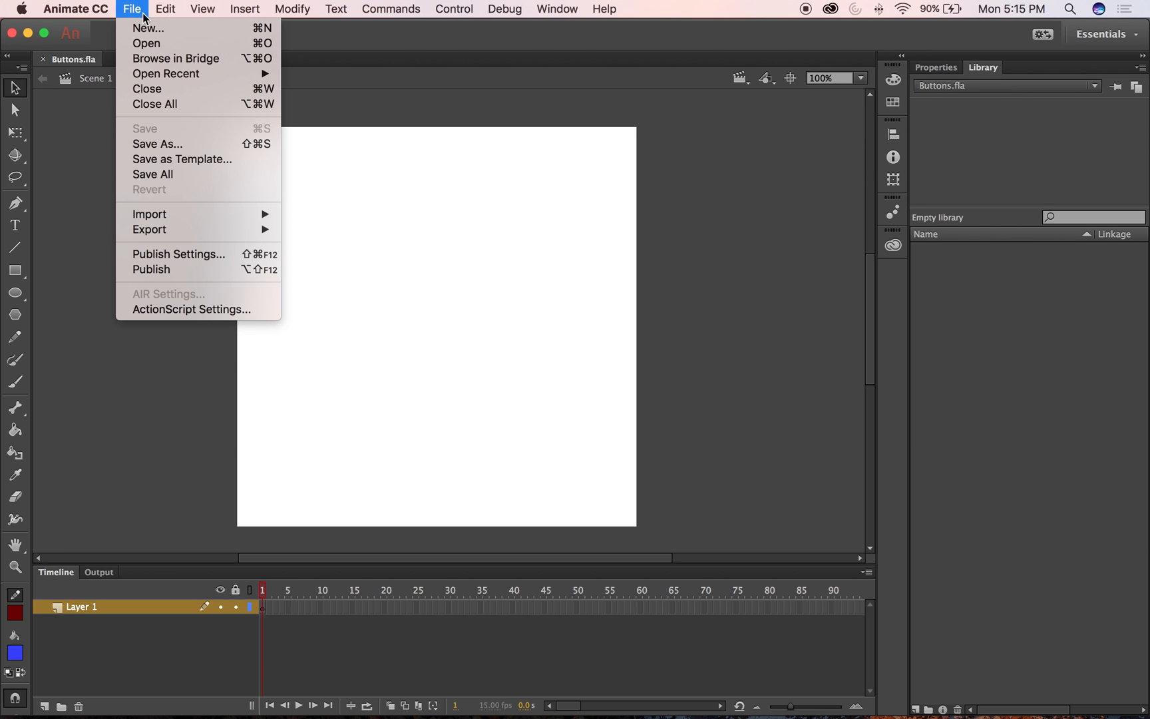
{"action": "mouse_move", "coordinate": [181, 212]}
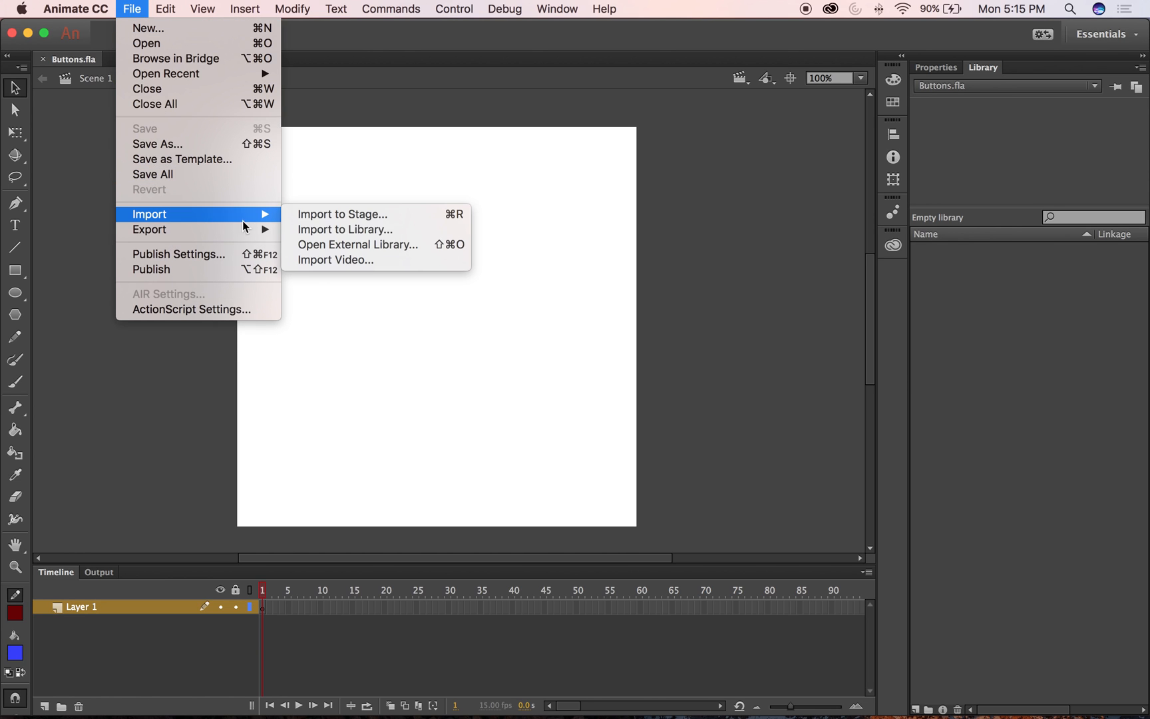
{"action": "left_click", "coordinate": [318, 229]}
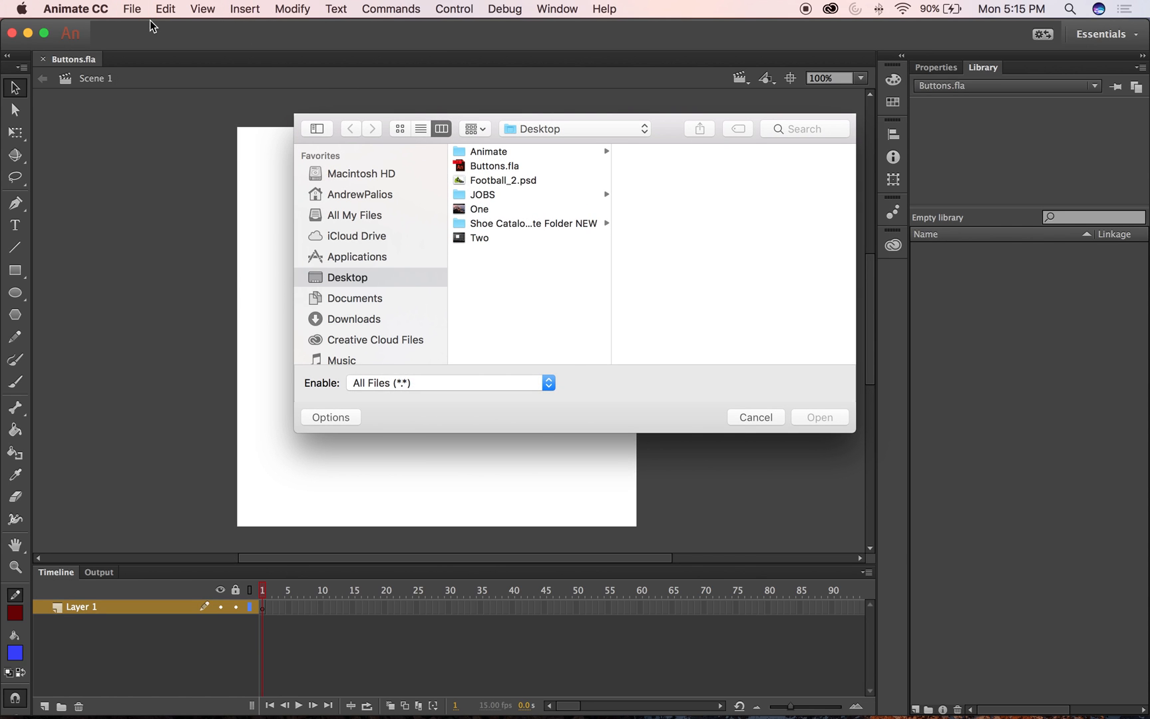
{"action": "left_click", "coordinate": [501, 180]}
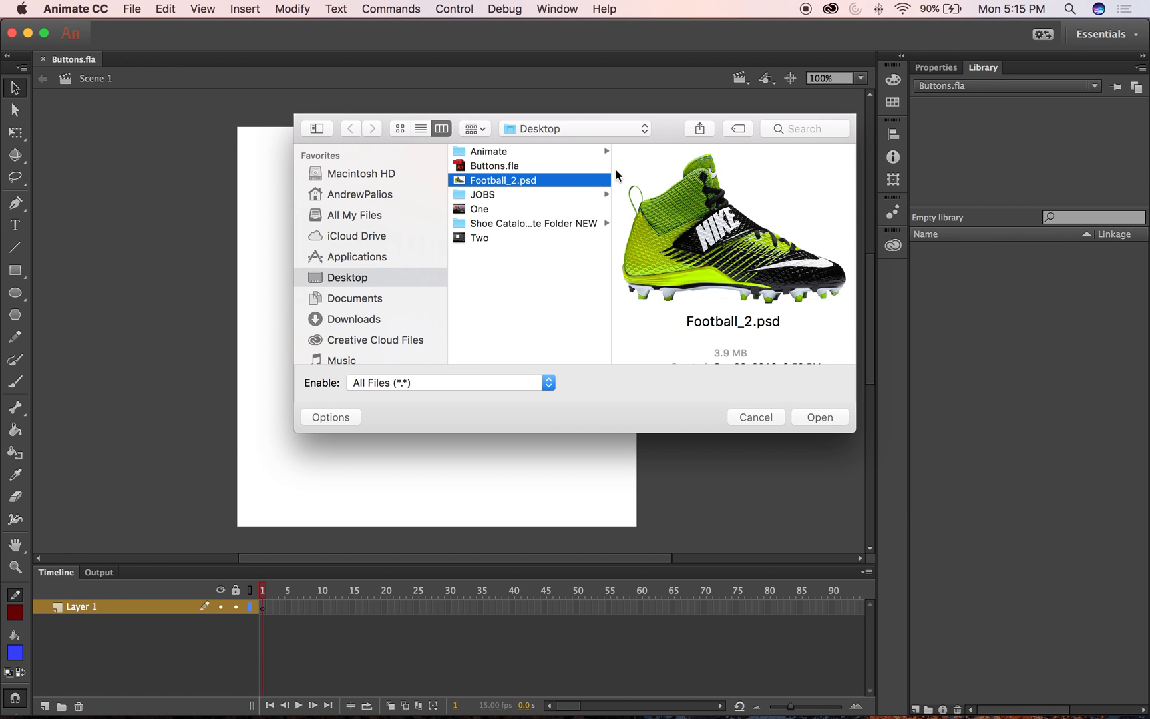
{"action": "left_click", "coordinate": [827, 417]}
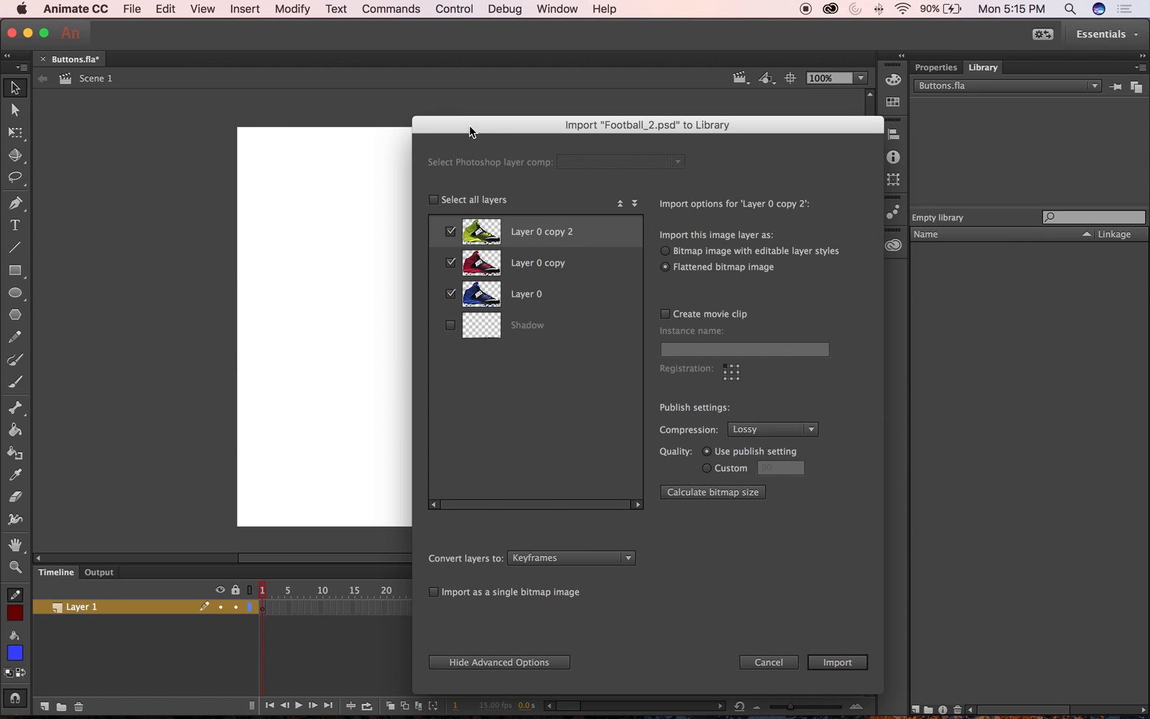
Exclude Layer 0 copy and Layer 0 from the PSD import, leaving only Layer 0 copy 2 included
{"action": "left_click_drag", "start_coordinate": [500, 126], "coordinate": [381, 75]}
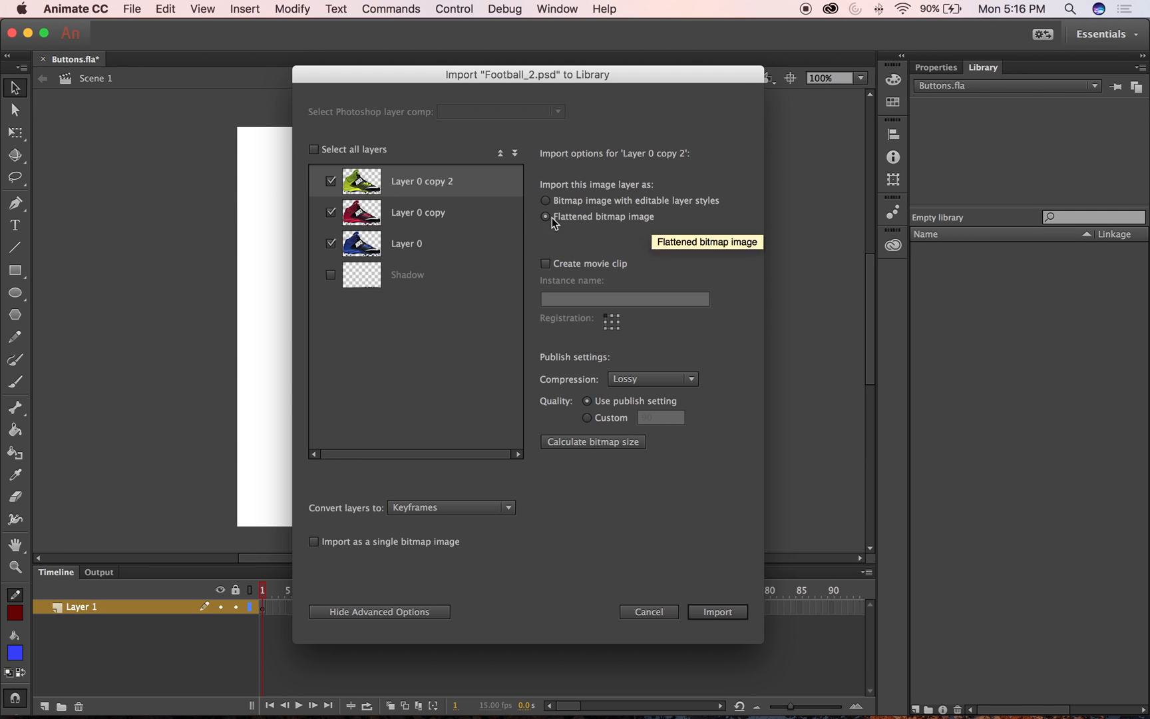
{"action": "left_click", "coordinate": [315, 150]}
{"action": "left_click", "coordinate": [331, 274]}
{"action": "left_click", "coordinate": [331, 243]}
{"action": "left_click", "coordinate": [339, 214]}
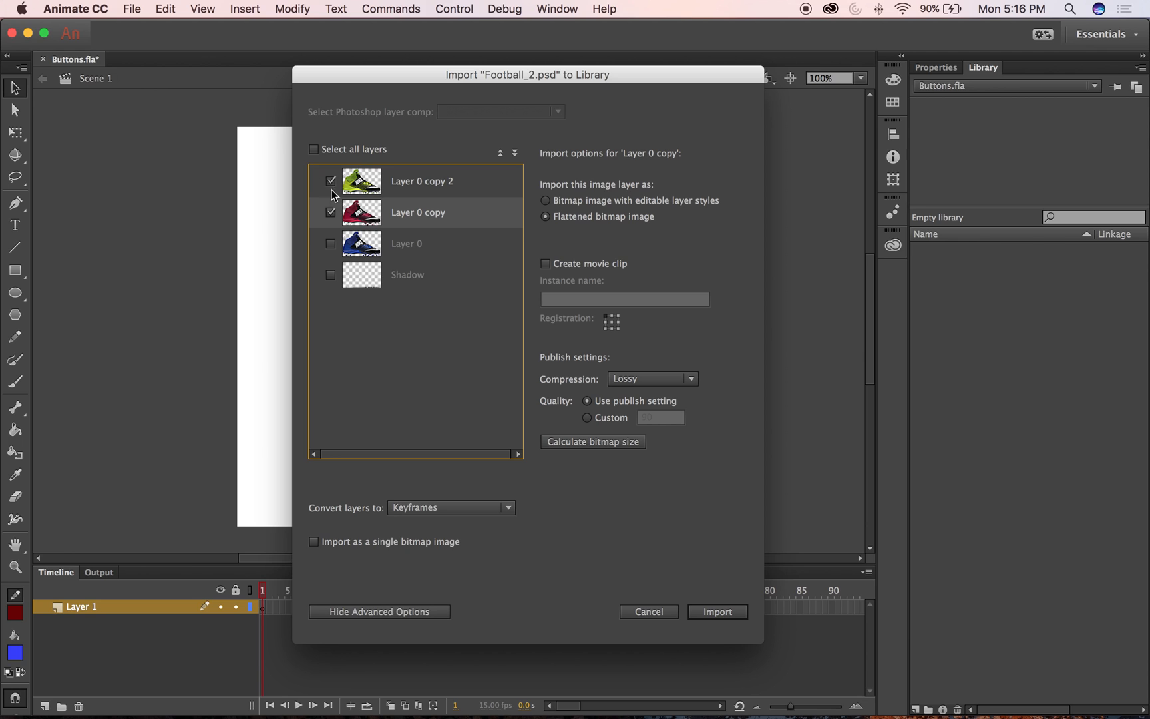
{"action": "left_click", "coordinate": [330, 212]}
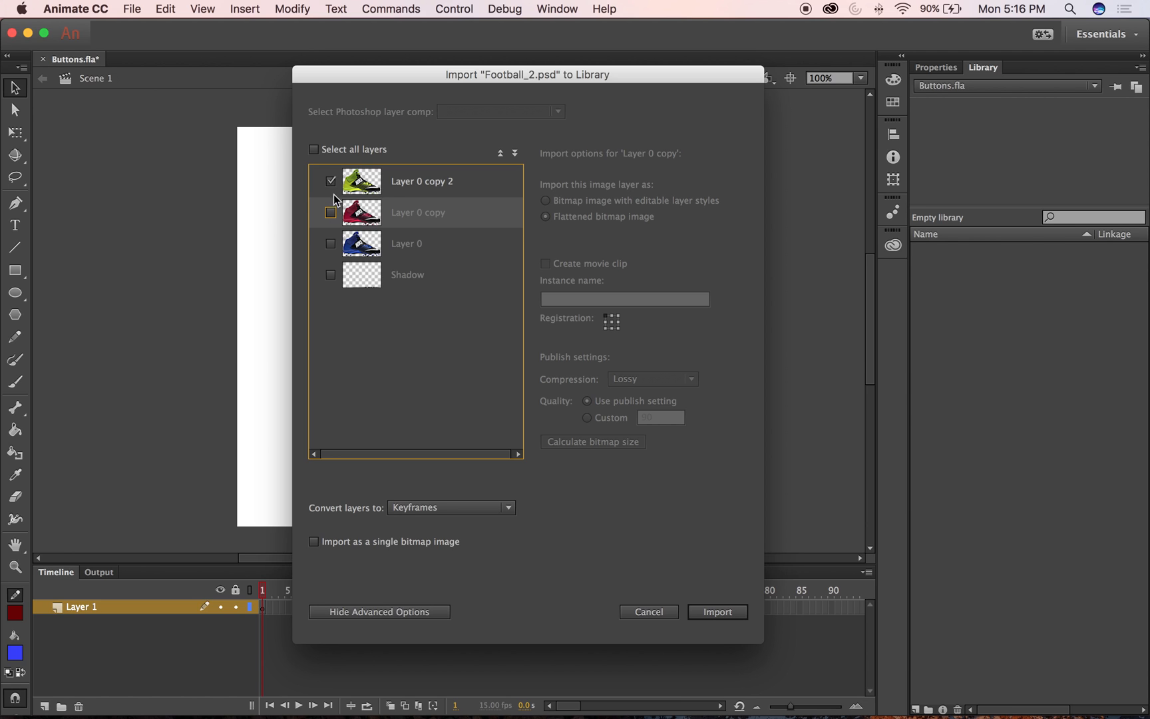
Import Layer 0 copy 2 into the library as a movie clip with Lossless compression
{"action": "left_click", "coordinate": [422, 175]}
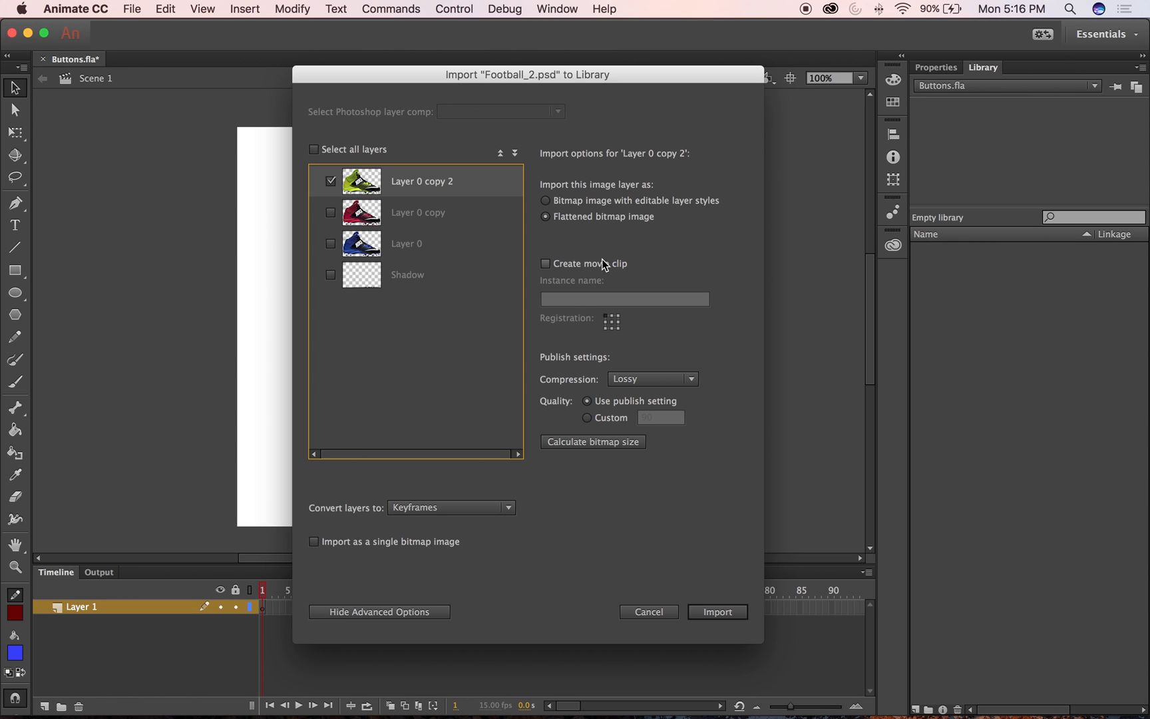
{"action": "left_click", "coordinate": [546, 264]}
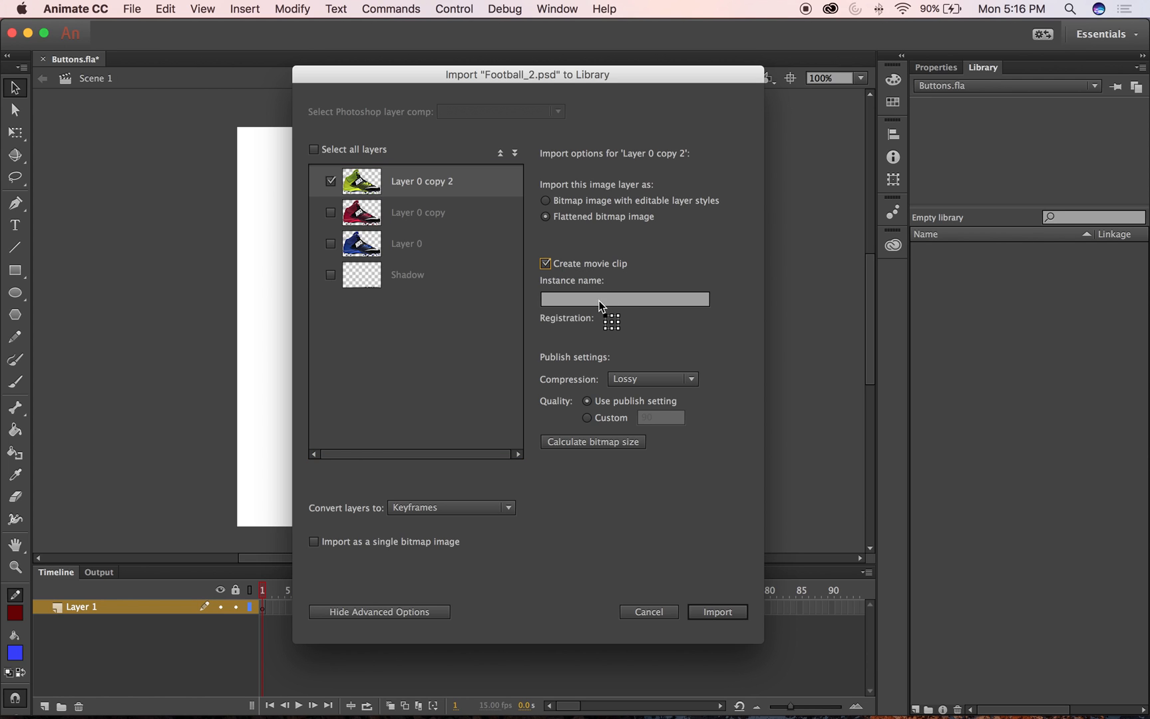
{"action": "left_click", "coordinate": [595, 302]}
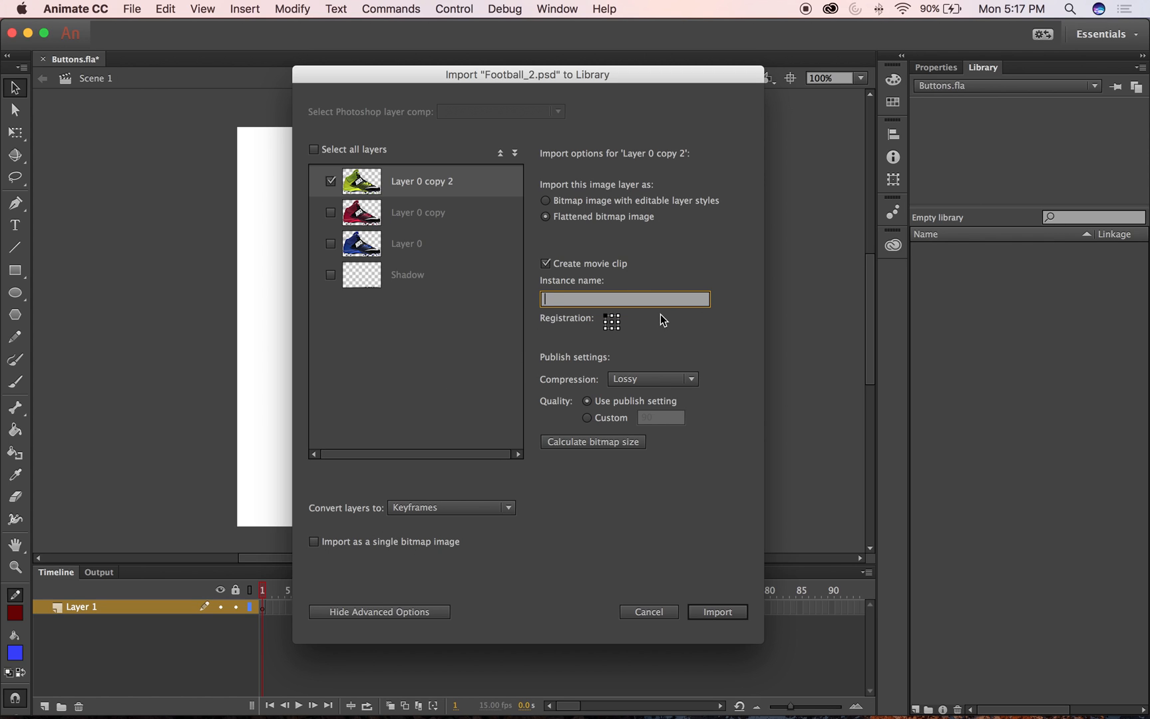
{"action": "left_click", "coordinate": [655, 383]}
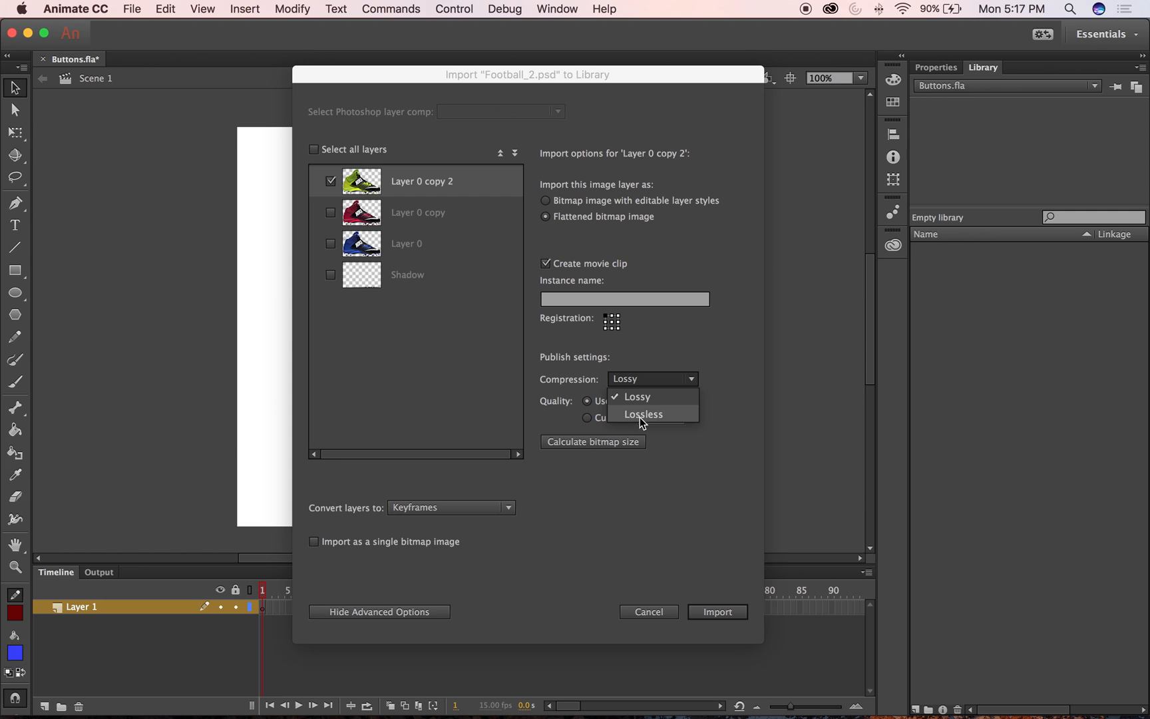
{"action": "left_click", "coordinate": [639, 413]}
{"action": "left_click", "coordinate": [647, 383]}
{"action": "left_click", "coordinate": [647, 397]}
{"action": "left_click", "coordinate": [646, 378]}
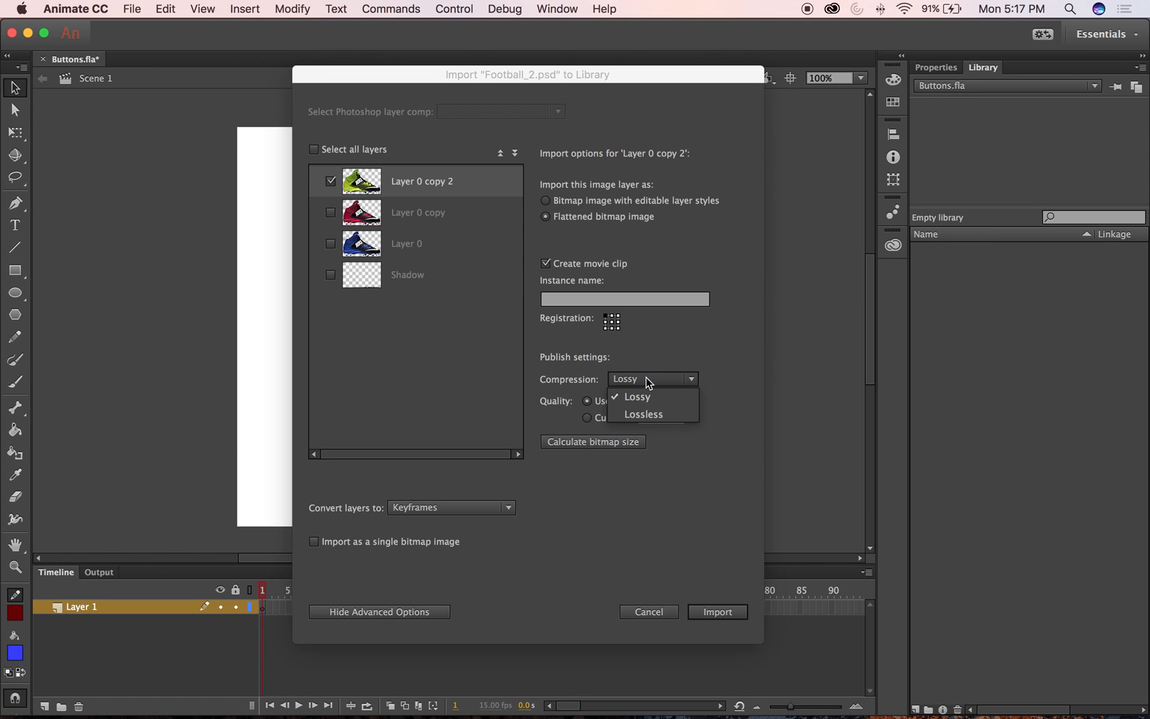
{"action": "left_click", "coordinate": [632, 414]}
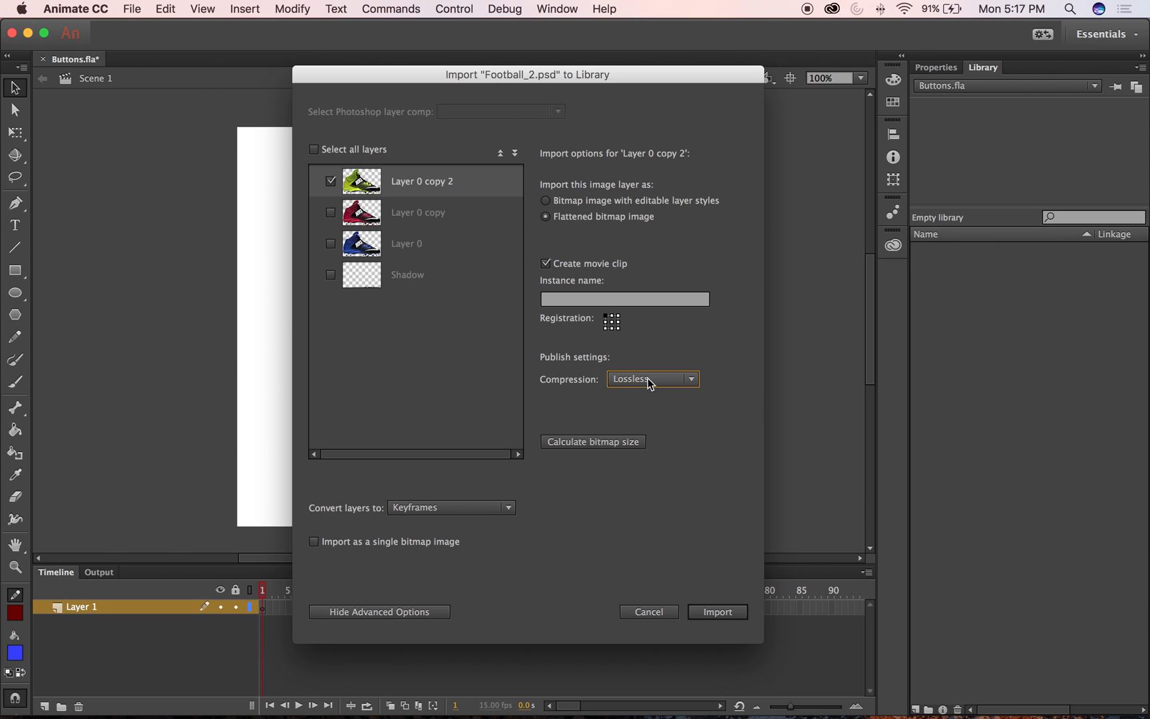
{"action": "left_click", "coordinate": [716, 612]}
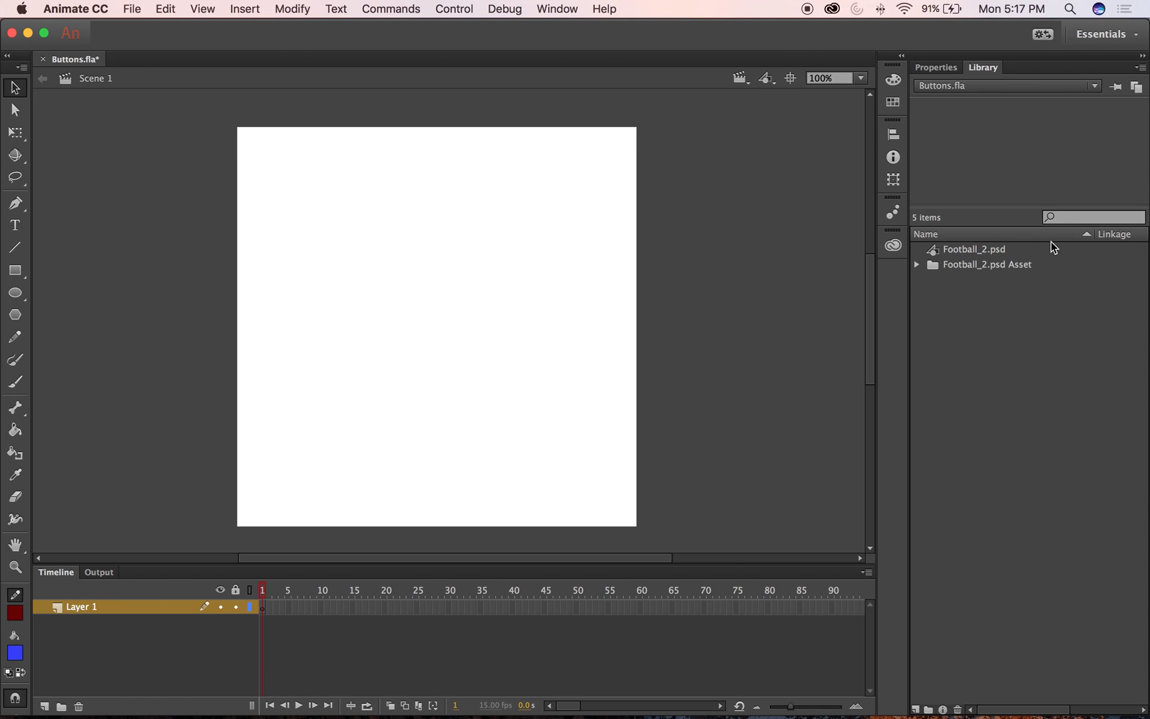
Expand the Football_2.psd Asset and Assets folders and preview the imported graphic, movie clip and bitmap
{"action": "left_click", "coordinate": [960, 252]}
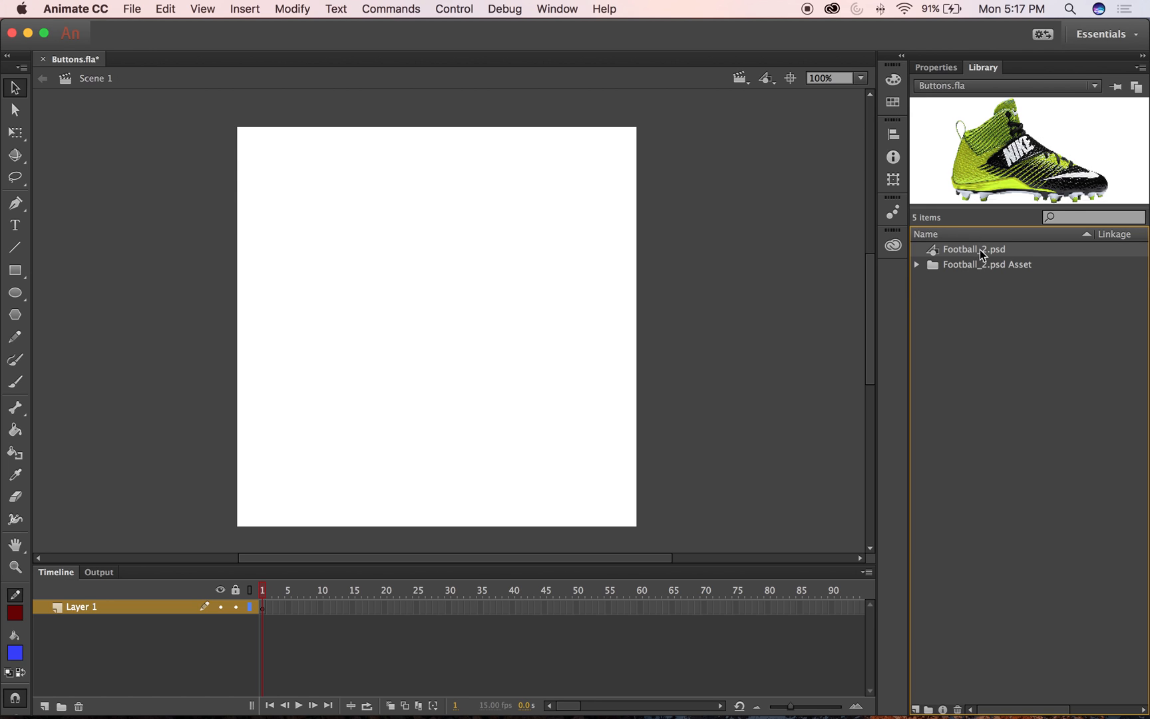
{"action": "left_click", "coordinate": [917, 265]}
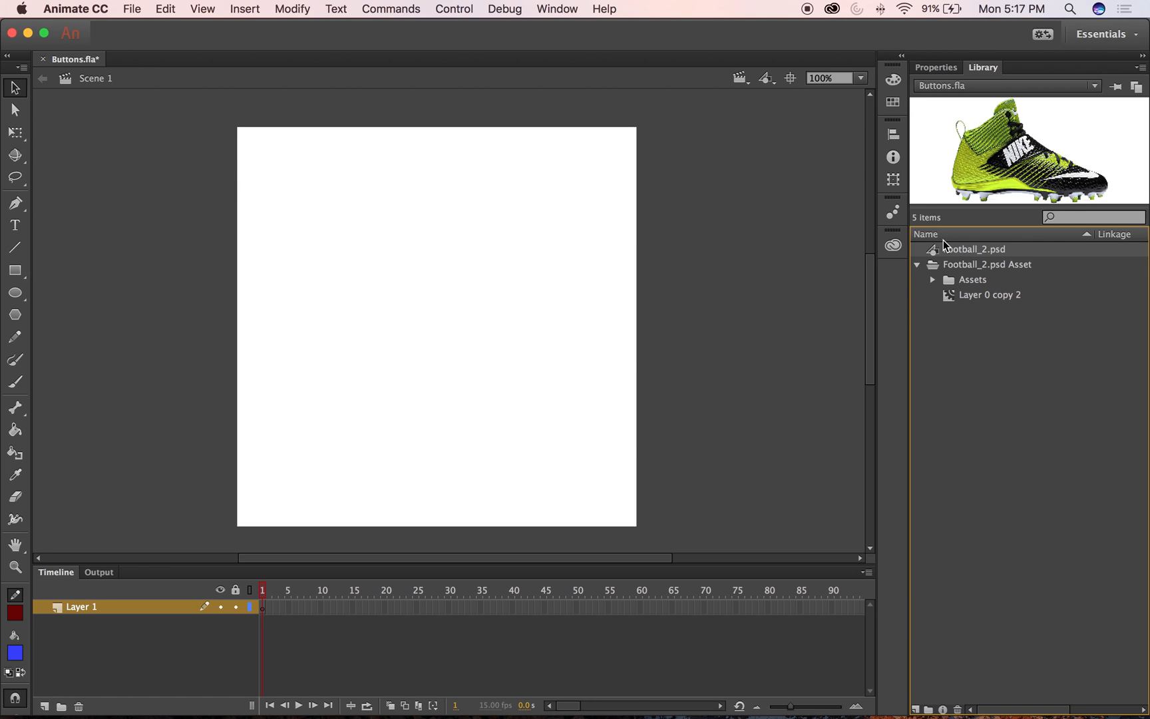
{"action": "left_click", "coordinate": [983, 295]}
{"action": "left_click", "coordinate": [962, 281]}
{"action": "left_click", "coordinate": [933, 280]}
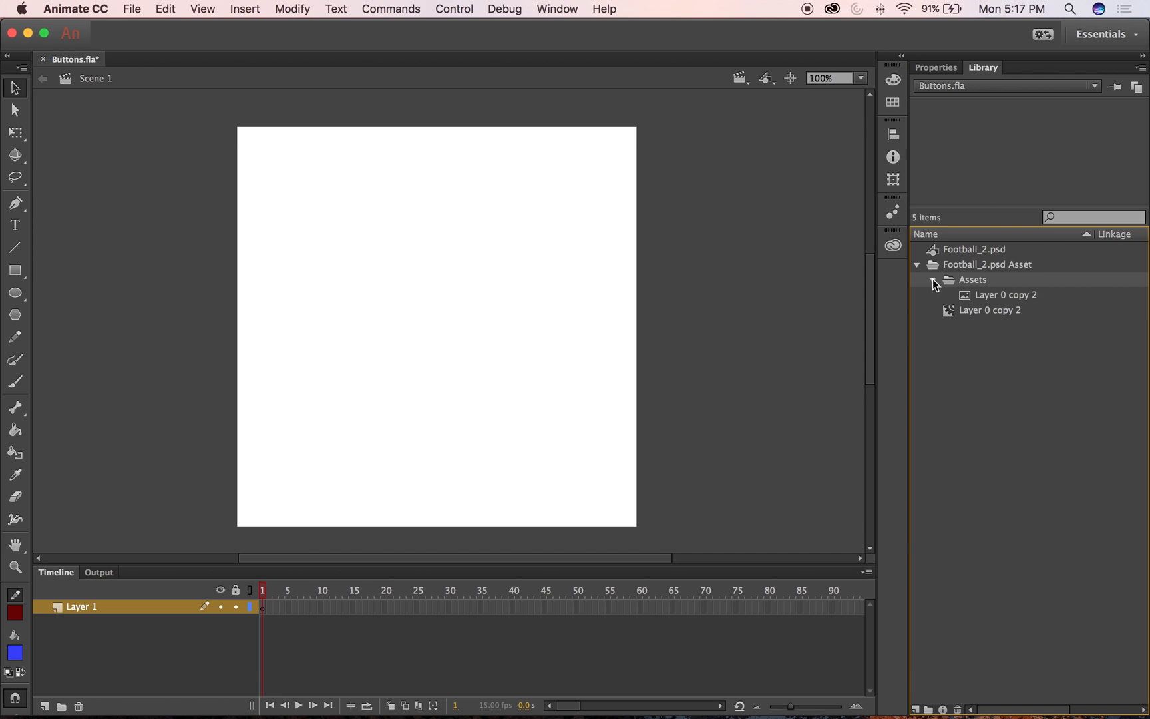
{"action": "left_click", "coordinate": [973, 297]}
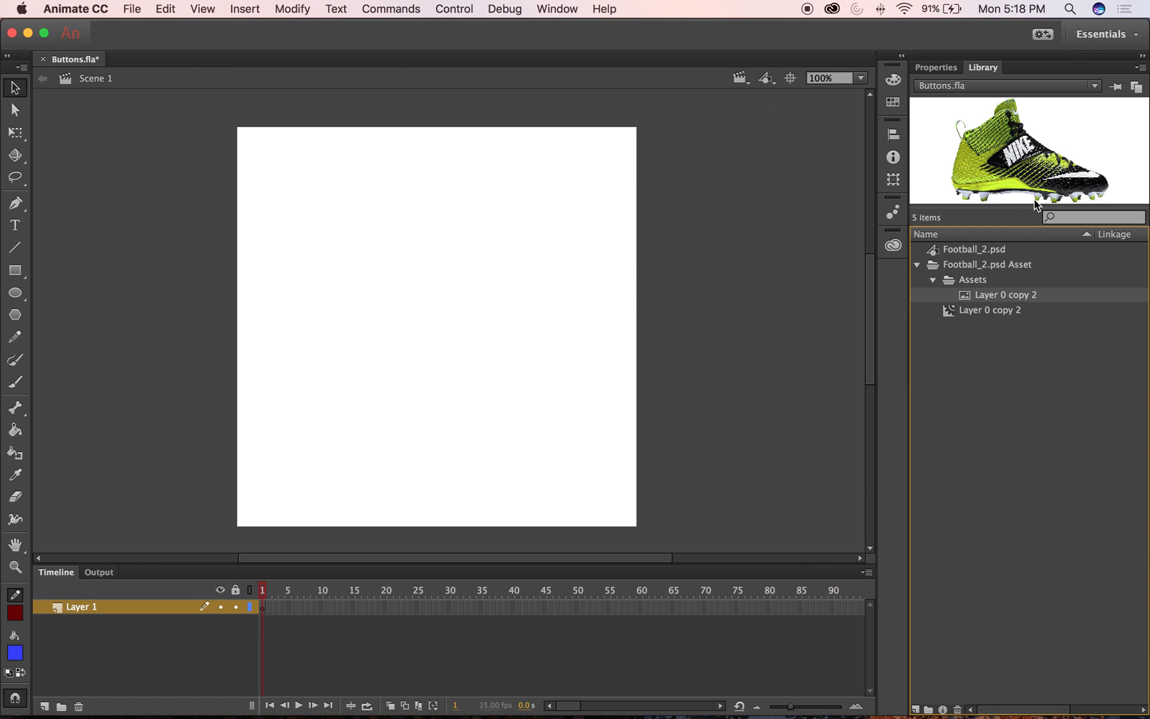
Place the Football_2.psd graphic from the library on the stage and reposition it over the white canvas
{"action": "left_click", "coordinate": [958, 250]}
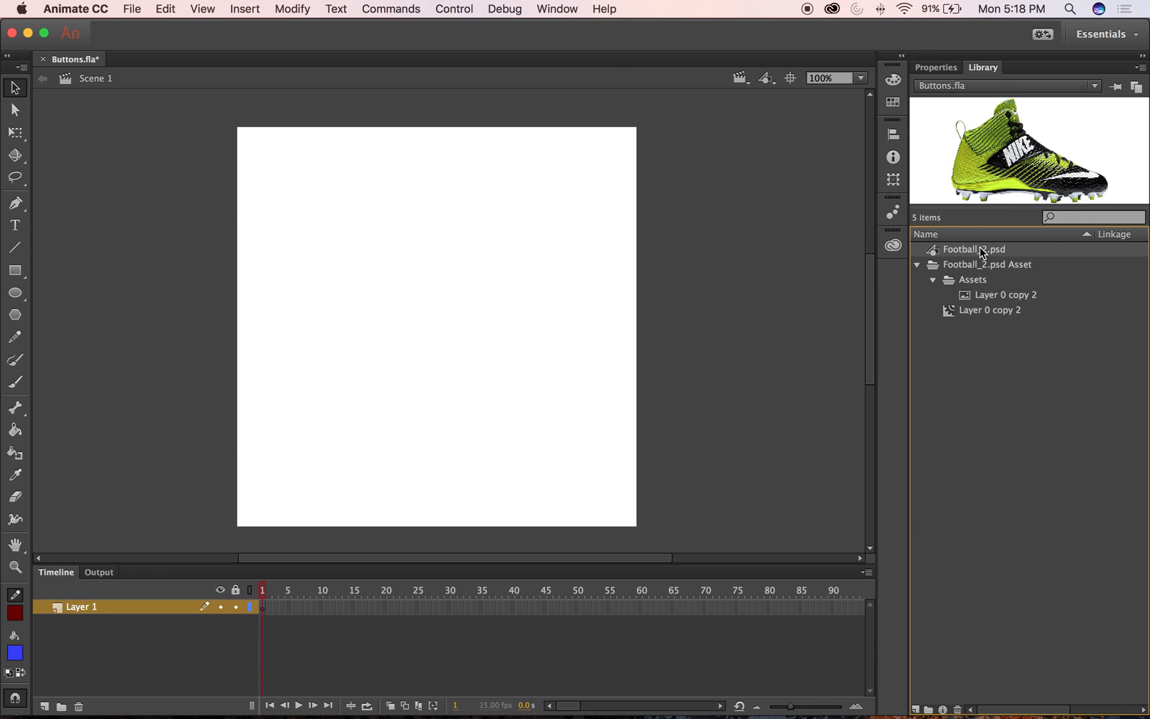
{"action": "left_click_drag", "start_coordinate": [348, 357], "coordinate": [349, 357]}
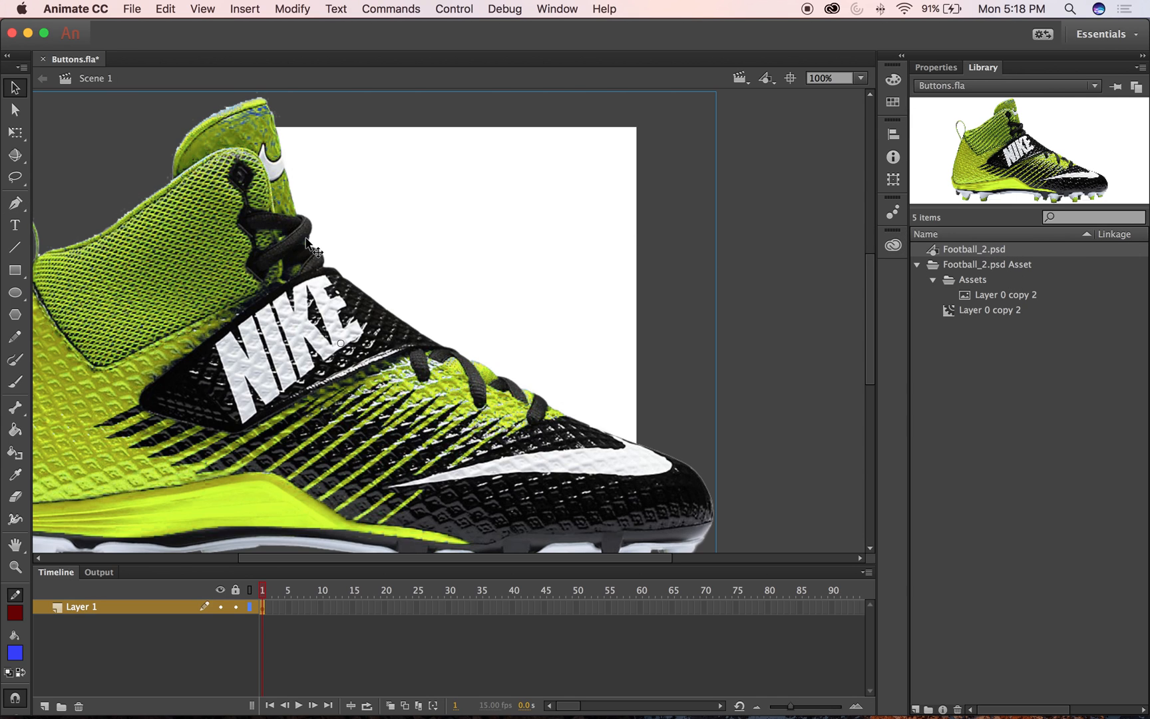
{"action": "left_click_drag", "start_coordinate": [216, 235], "coordinate": [308, 214]}
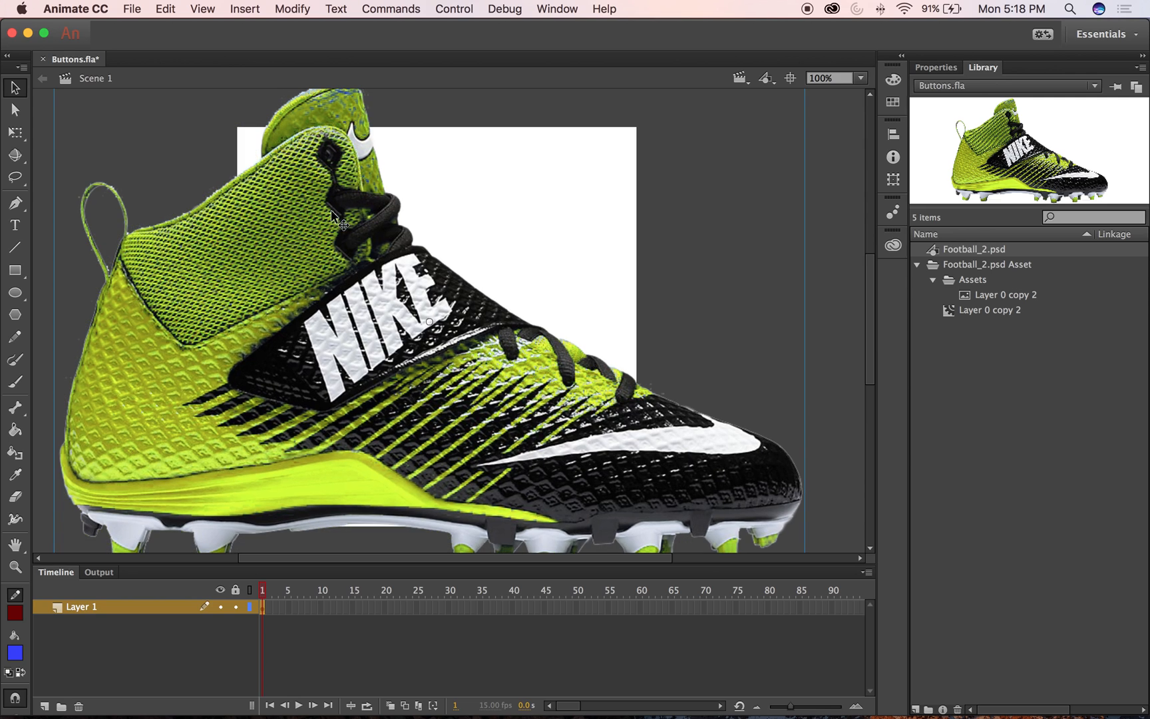
{"action": "key", "text": "super+minus"}
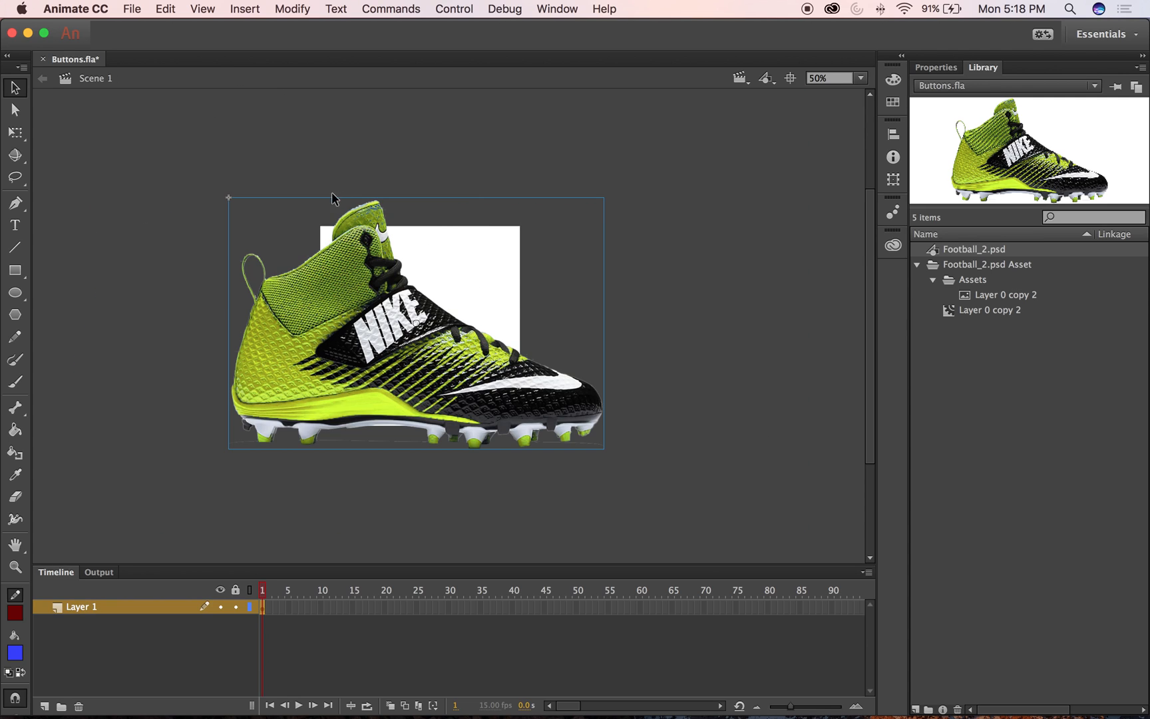
Scale the placed shoe down with Free Transform until it fits well inside the white canvas
{"action": "left_click", "coordinate": [303, 6]}
{"action": "mouse_move", "coordinate": [316, 178]}
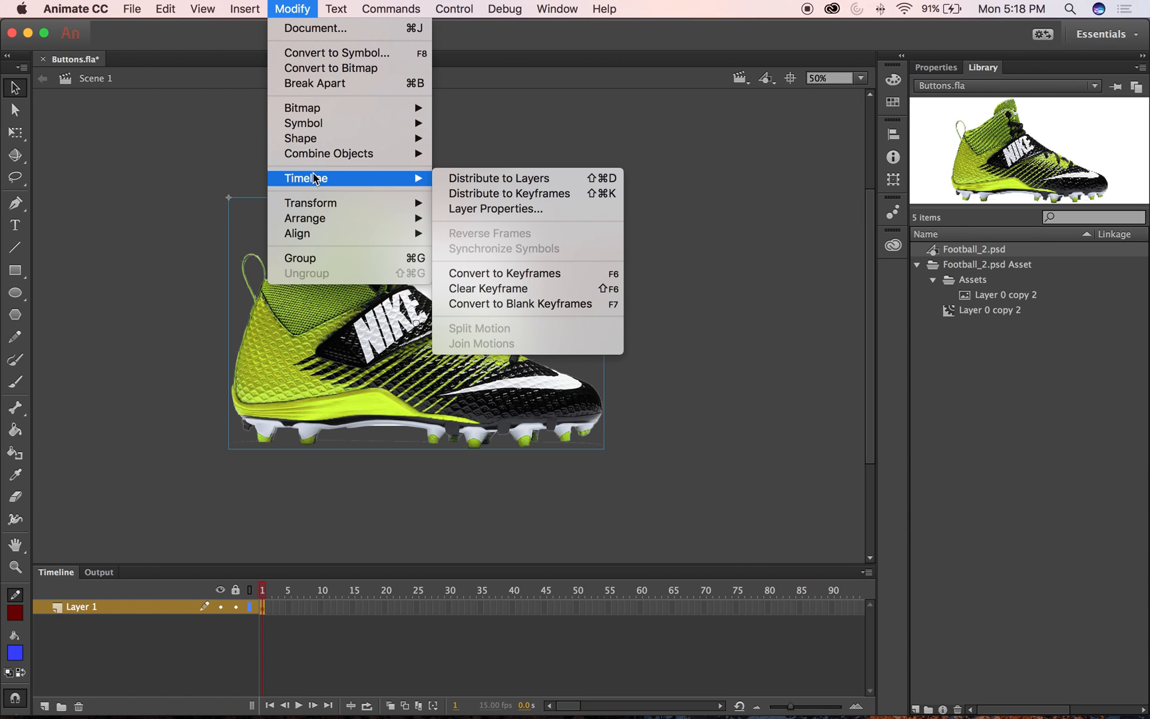
{"action": "mouse_move", "coordinate": [318, 203]}
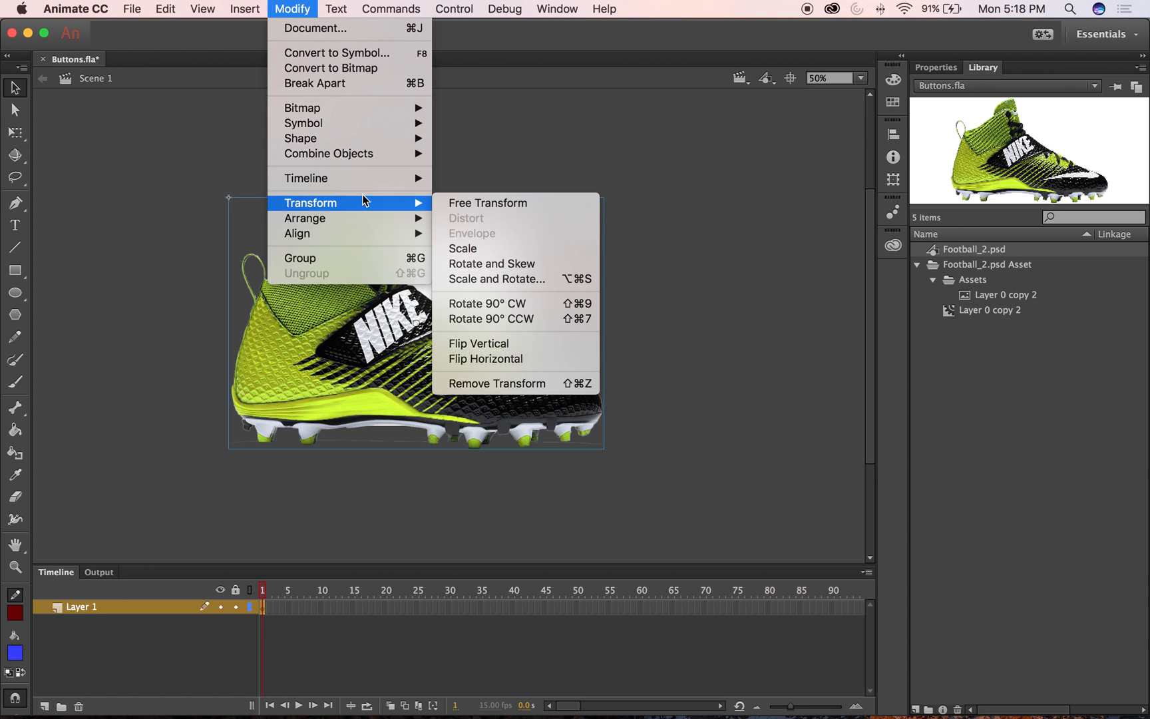
{"action": "left_click", "coordinate": [493, 211]}
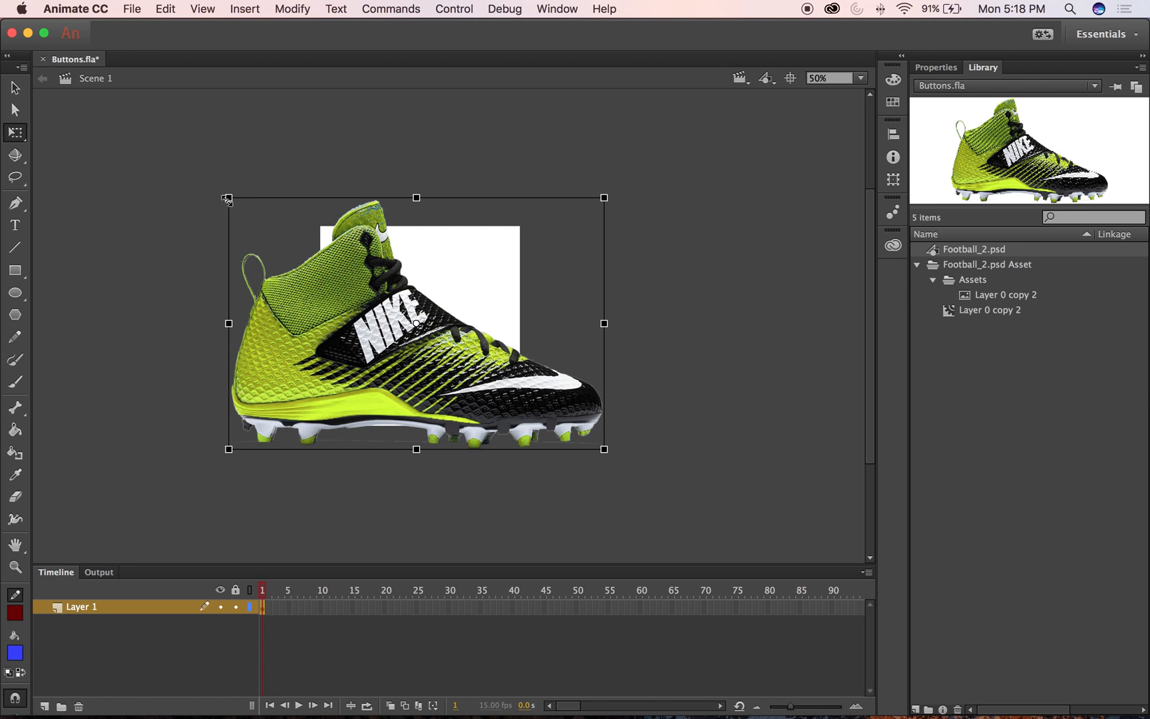
{"action": "left_click_drag", "start_coordinate": [227, 199], "coordinate": [361, 276]}
{"action": "left_click", "coordinate": [548, 326]}
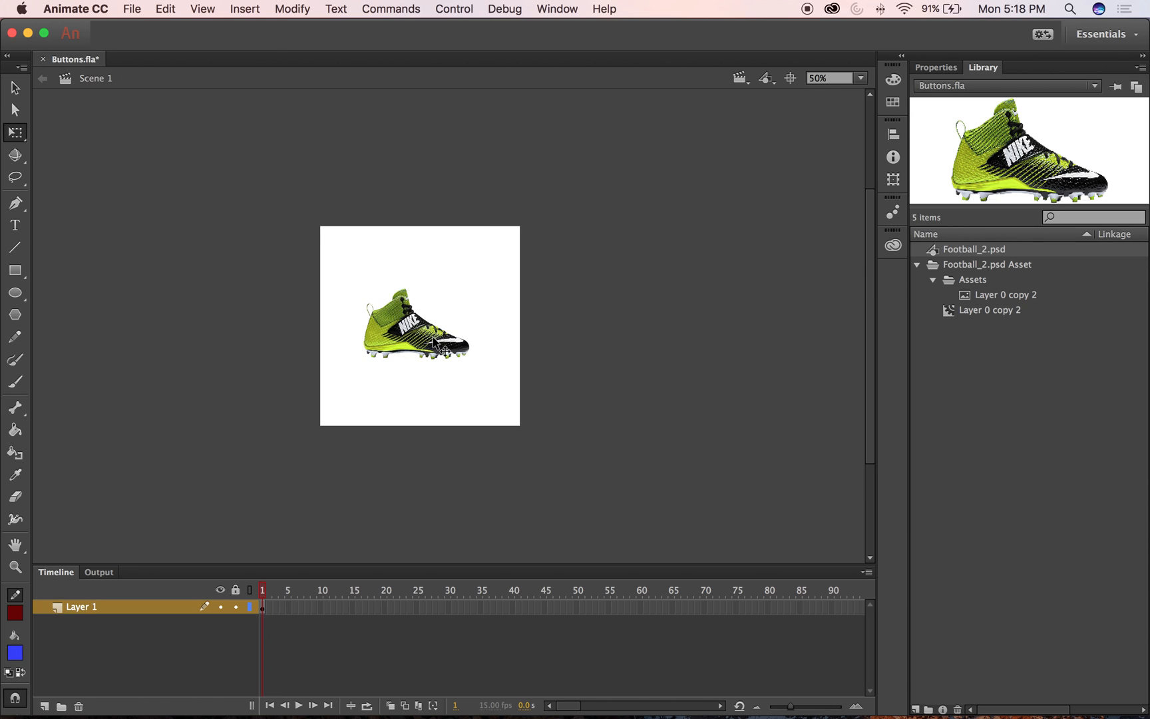
Move the small shoe to the lower-left area of the canvas and deselect it
{"action": "left_click_drag", "start_coordinate": [465, 356], "coordinate": [429, 403]}
{"action": "left_click", "coordinate": [103, 429]}
{"action": "scroll", "coordinate": [305, 382], "scroll_direction": "down", "scroll_amount": 5}
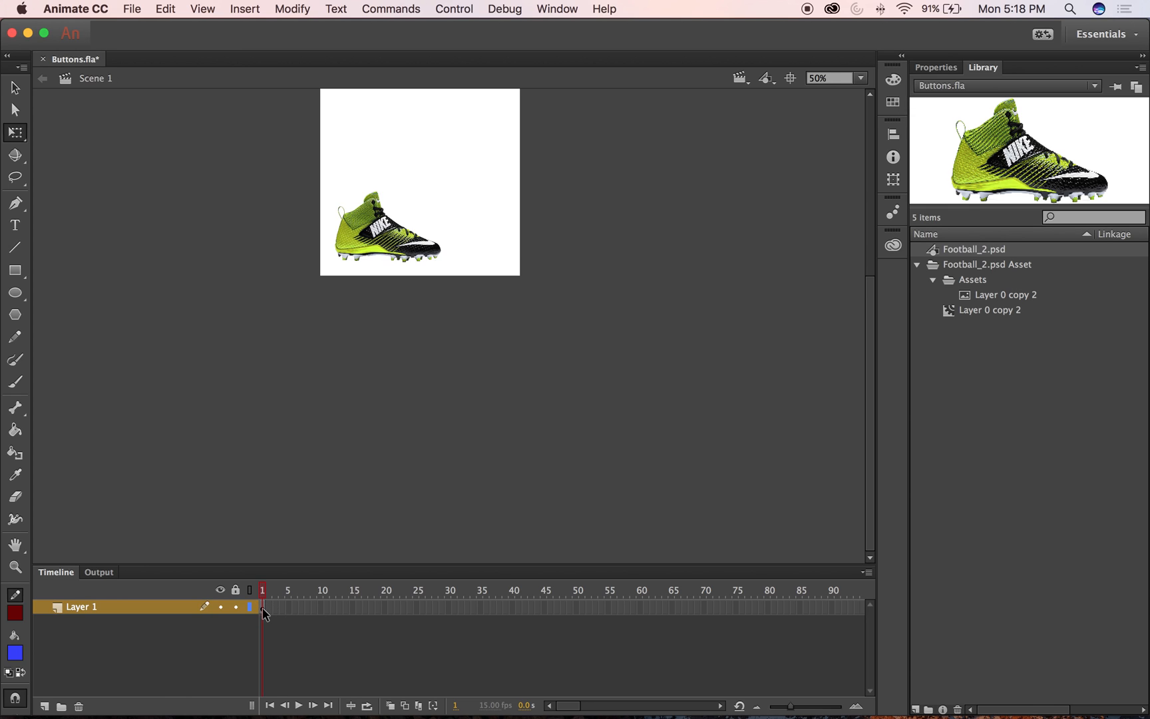
Insert a keyframe at frame 30 of Layer 1
{"action": "left_click", "coordinate": [379, 263]}
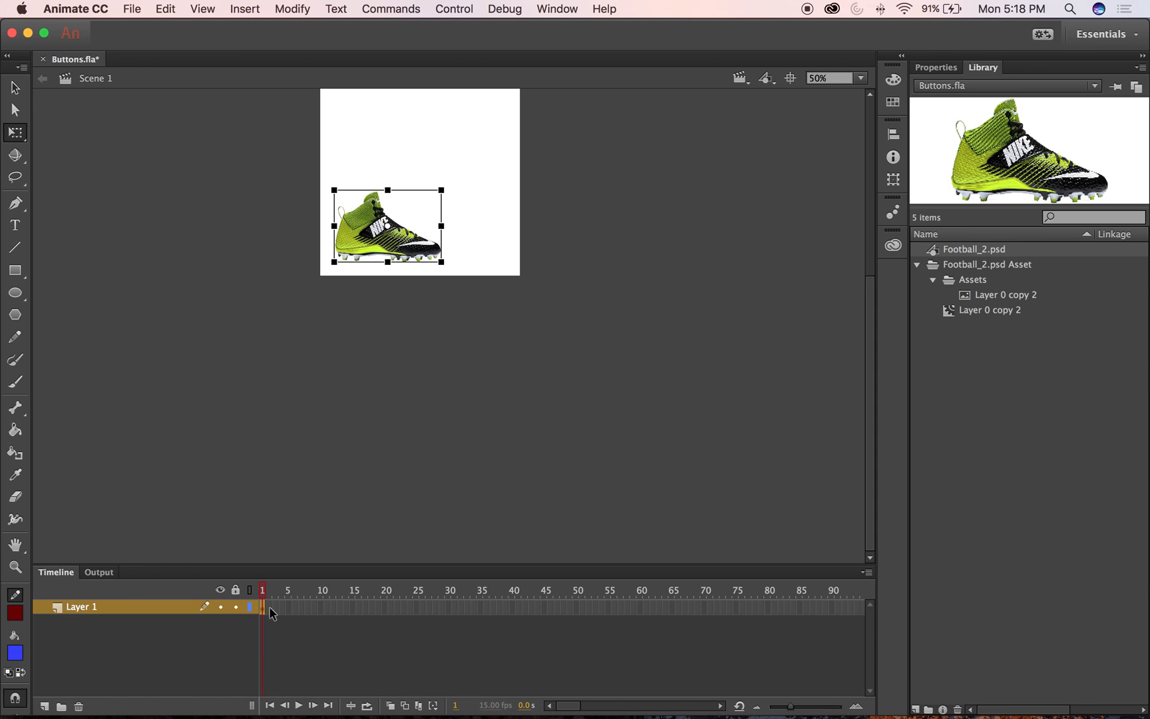
{"action": "left_click", "coordinate": [448, 607]}
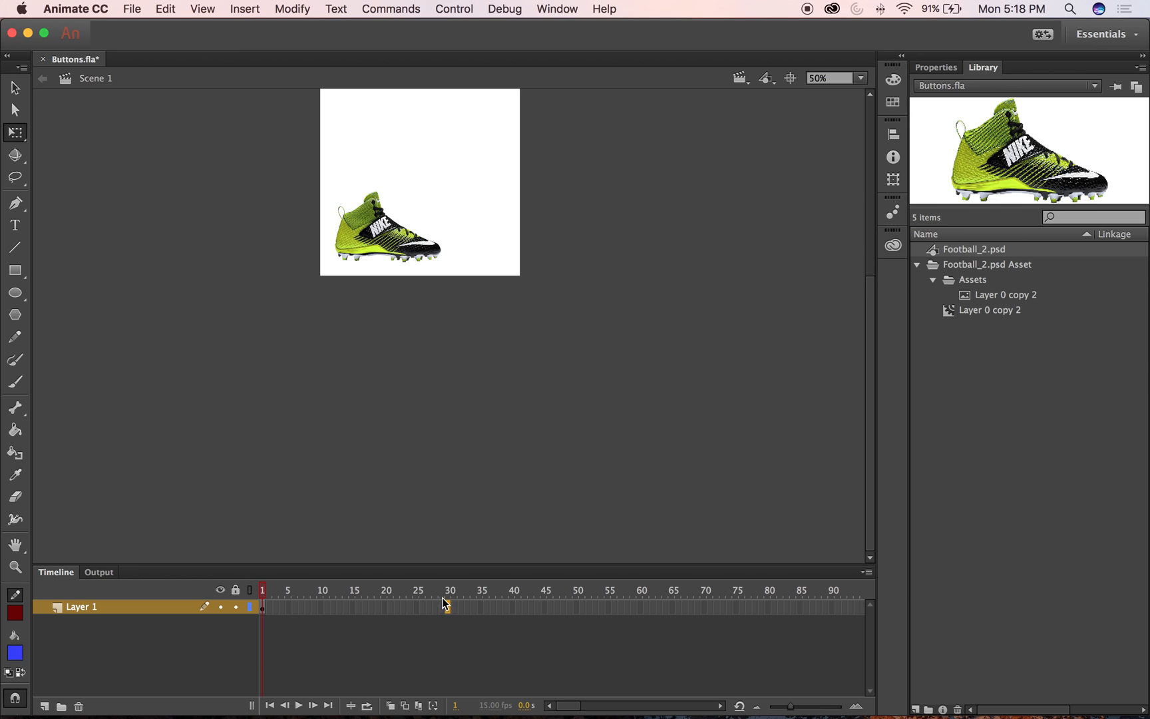
{"action": "right_click", "coordinate": [450, 609]}
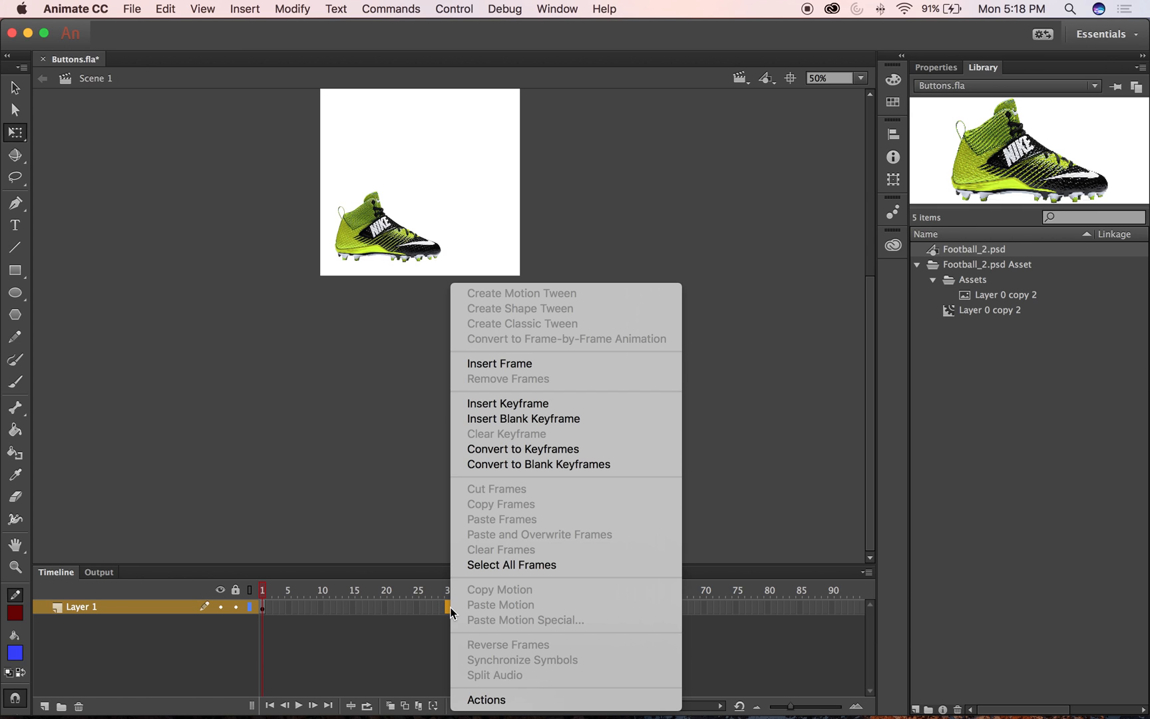
{"action": "left_click", "coordinate": [526, 404]}
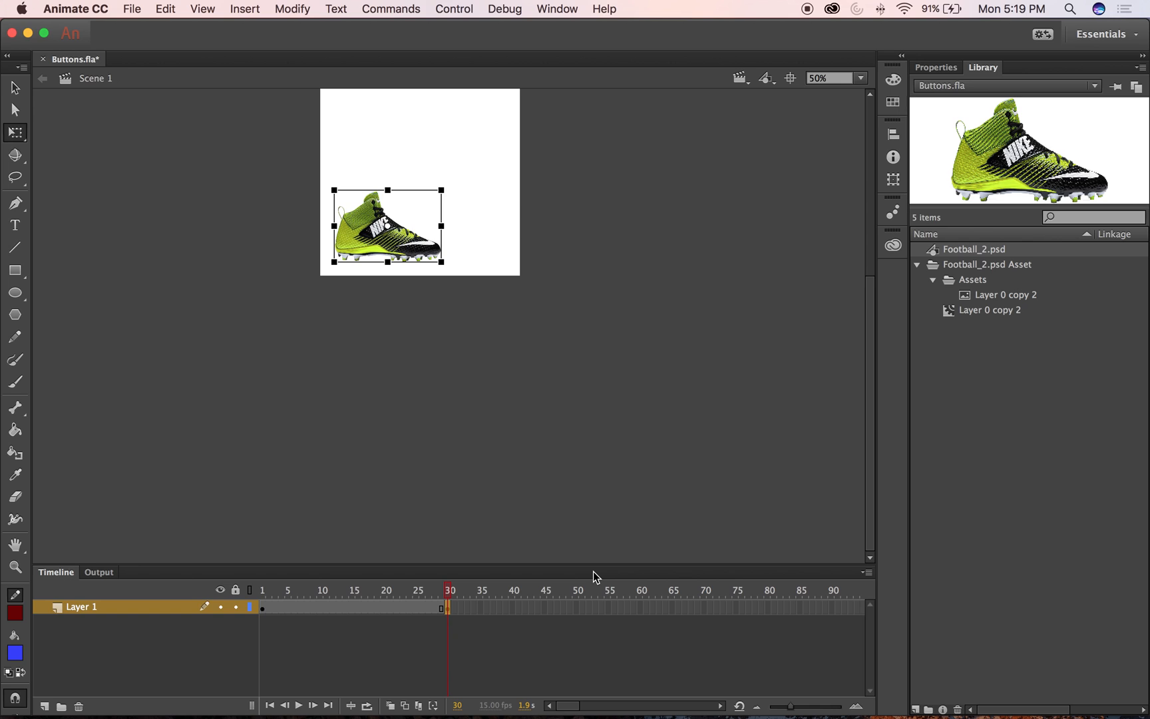
Enlarge the shoe at frame 30 so it spans most of the canvas width, keeping it inside the canvas edges
{"action": "left_click", "coordinate": [602, 257]}
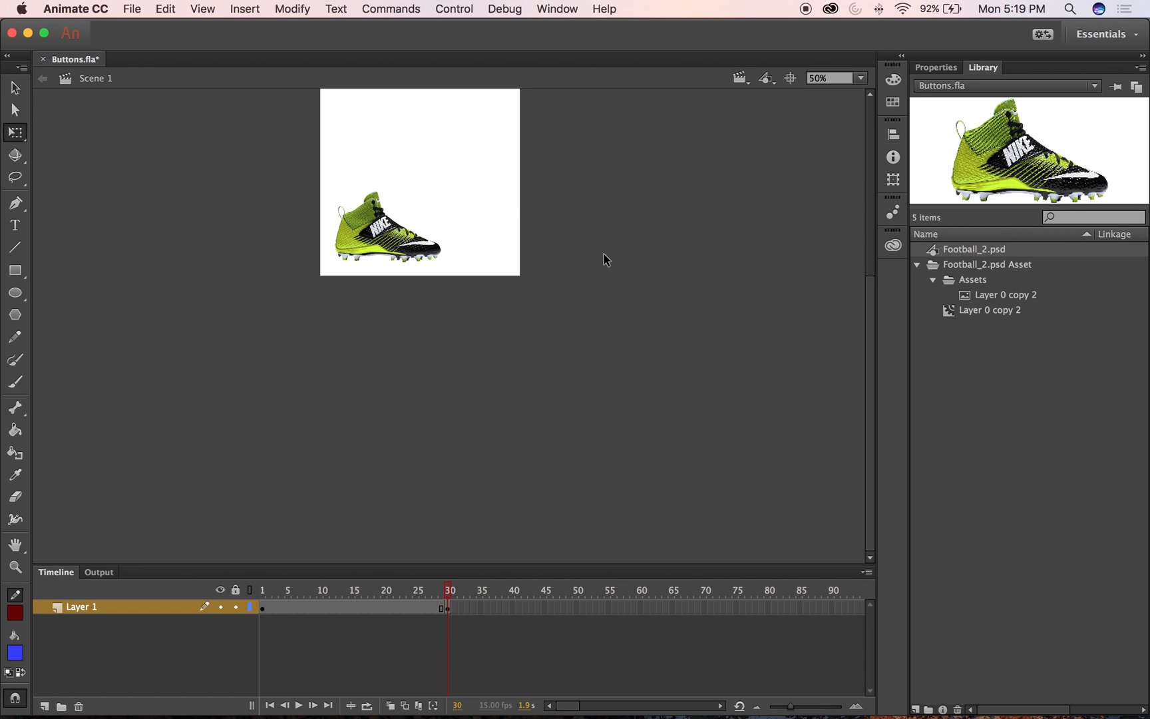
{"action": "scroll", "coordinate": [590, 249], "scroll_direction": "up", "scroll_amount": 3}
{"action": "left_click", "coordinate": [366, 308]}
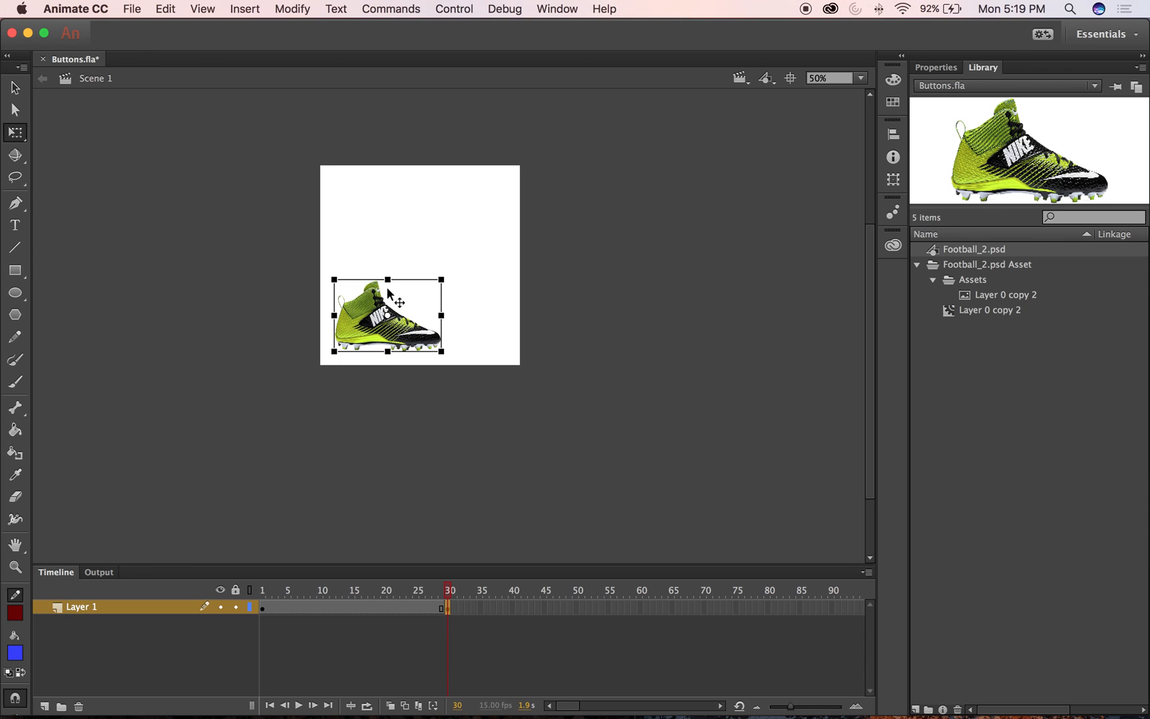
{"action": "left_click_drag", "start_coordinate": [443, 280], "coordinate": [493, 245]}
{"action": "left_click_drag", "start_coordinate": [444, 330], "coordinate": [481, 302]}
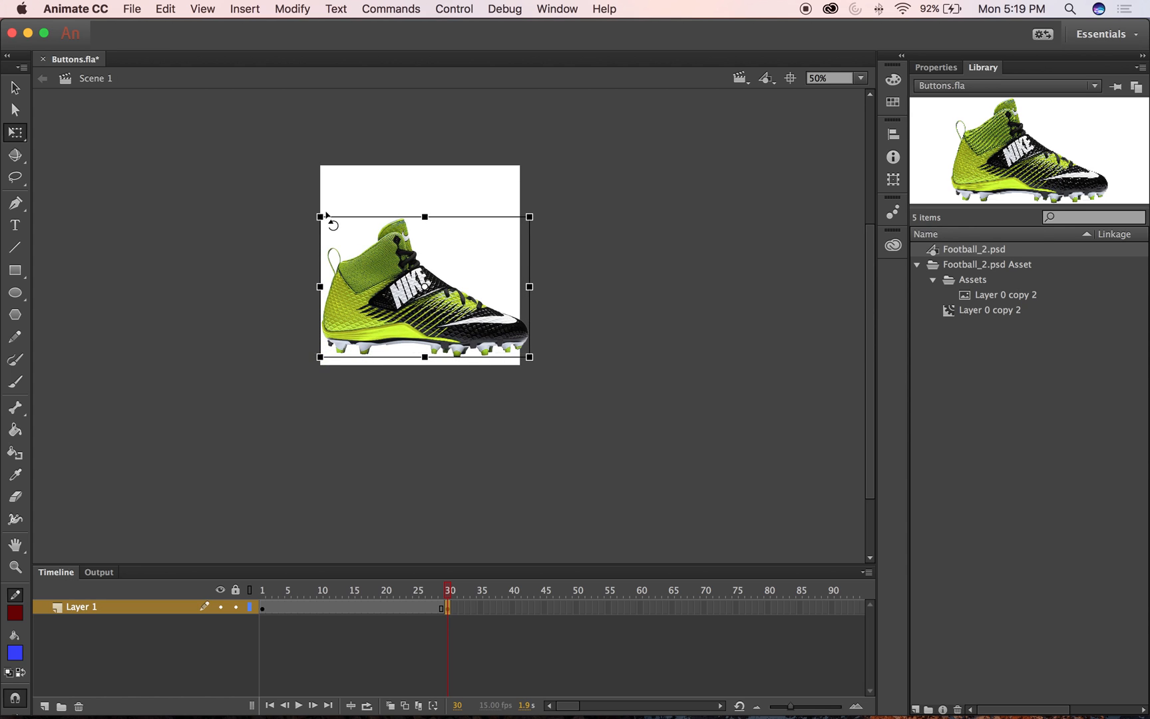
{"action": "left_click_drag", "start_coordinate": [326, 213], "coordinate": [332, 229]}
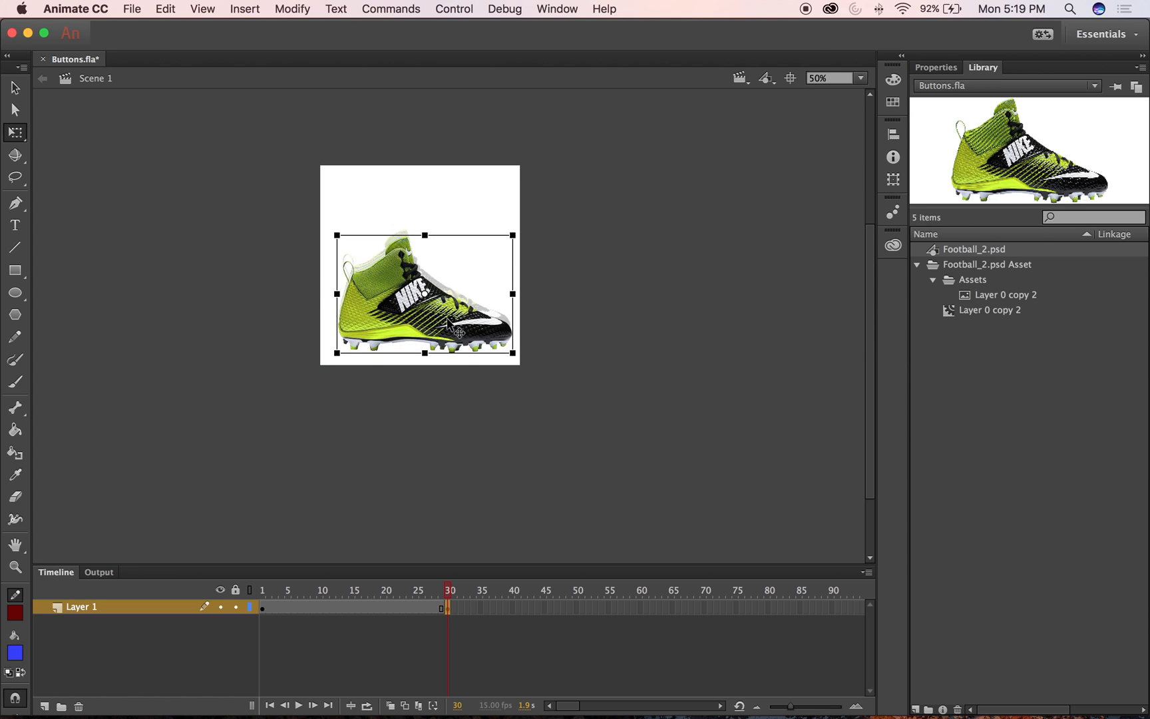
{"action": "left_click_drag", "start_coordinate": [448, 321], "coordinate": [442, 314]}
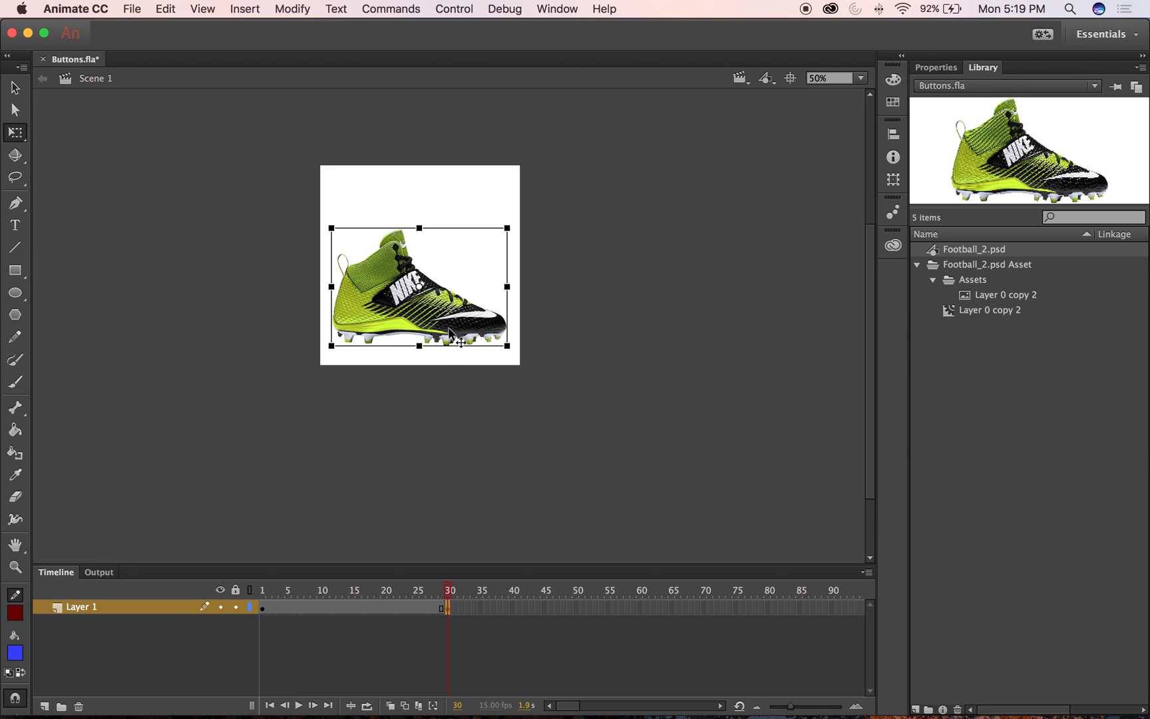
Nudge the enlarged shoe at frame 30 upward and slightly right to centre it on the canvas
{"action": "key", "text": "Right"}
{"action": "key", "text": "Right"}
{"action": "key", "text": "Up"}
{"action": "key", "text": "Up"}
{"action": "key", "text": "Up"}
{"action": "key", "text": "Up"}
{"action": "key", "text": "Up"}
{"action": "key", "text": "Up"}
{"action": "key", "text": "Up"}
{"action": "key", "text": "Up"}
{"action": "key", "text": "Up"}
{"action": "key", "text": "Up"}
{"action": "key", "text": "Up"}
{"action": "key", "text": "Up"}
{"action": "key", "text": "Up"}
{"action": "key", "text": "Up"}
{"action": "key", "text": "Up"}
{"action": "key", "text": "Up"}
{"action": "key", "text": "Up"}
{"action": "key", "text": "Up"}
{"action": "key", "text": "Up"}
{"action": "key", "text": "Up"}
{"action": "key", "text": "Up"}
{"action": "key", "text": "Up"}
{"action": "key", "text": "Up"}
{"action": "key", "text": "Right"}
{"action": "key", "text": "Right"}
{"action": "key", "text": "Up"}
{"action": "key", "text": "Up"}
{"action": "key", "text": "Up"}
{"action": "key", "text": "Up"}
{"action": "key", "text": "Up"}
{"action": "key", "text": "Up"}
{"action": "key", "text": "Up"}
{"action": "key", "text": "Up"}
{"action": "key", "text": "Up"}
{"action": "key", "text": "Up"}
{"action": "key", "text": "Up"}
{"action": "key", "text": "Up"}
{"action": "key", "text": "Up"}
{"action": "key", "text": "Right"}
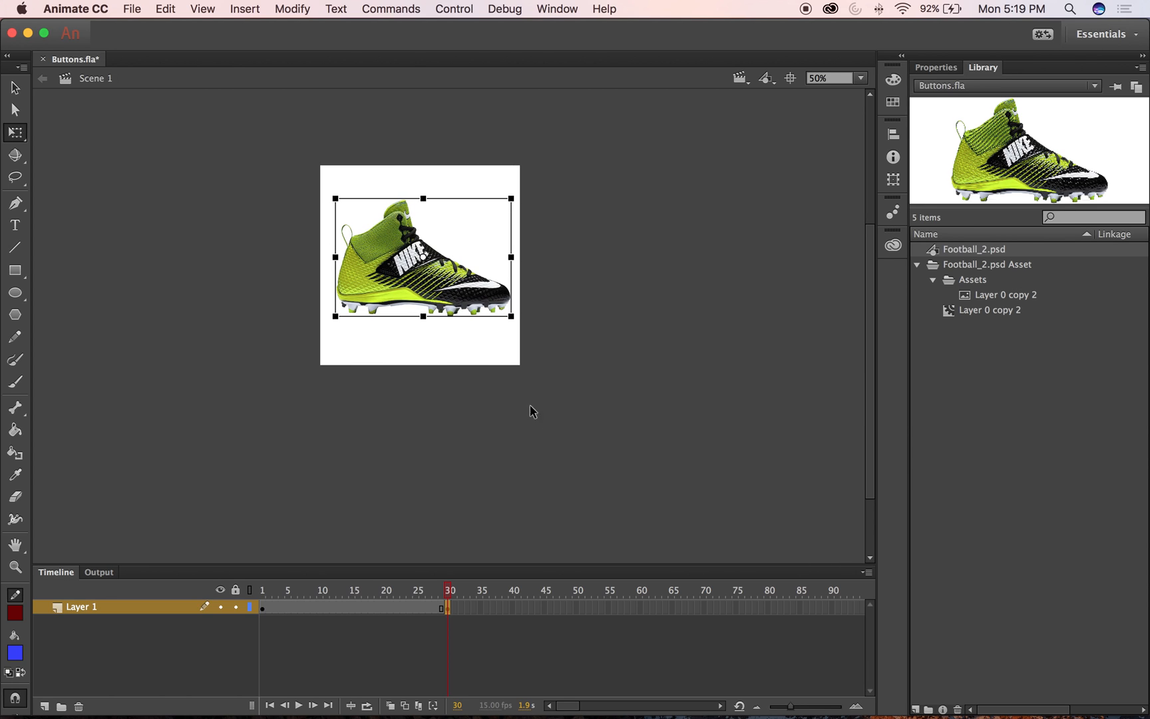
{"action": "left_click", "coordinate": [543, 419]}
Create a classic tween between the keyframes at frames 1 and 30 on Layer 1 and return to frame 1
{"action": "left_click", "coordinate": [371, 608]}
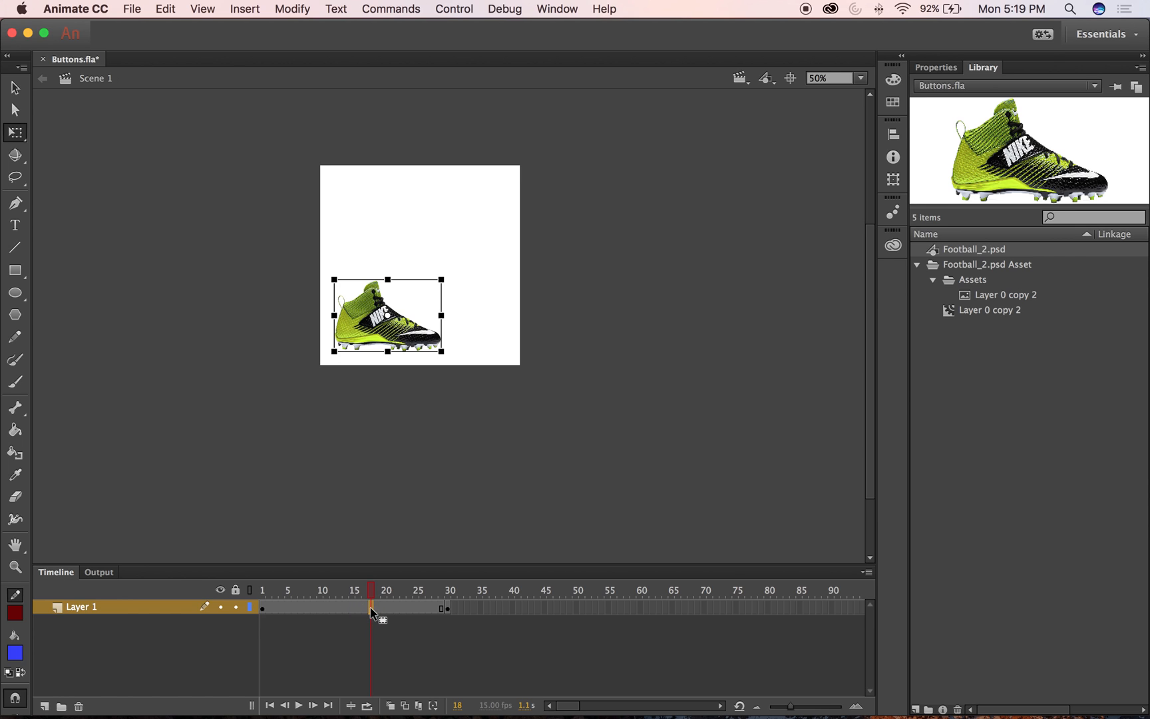
{"action": "right_click", "coordinate": [370, 610]}
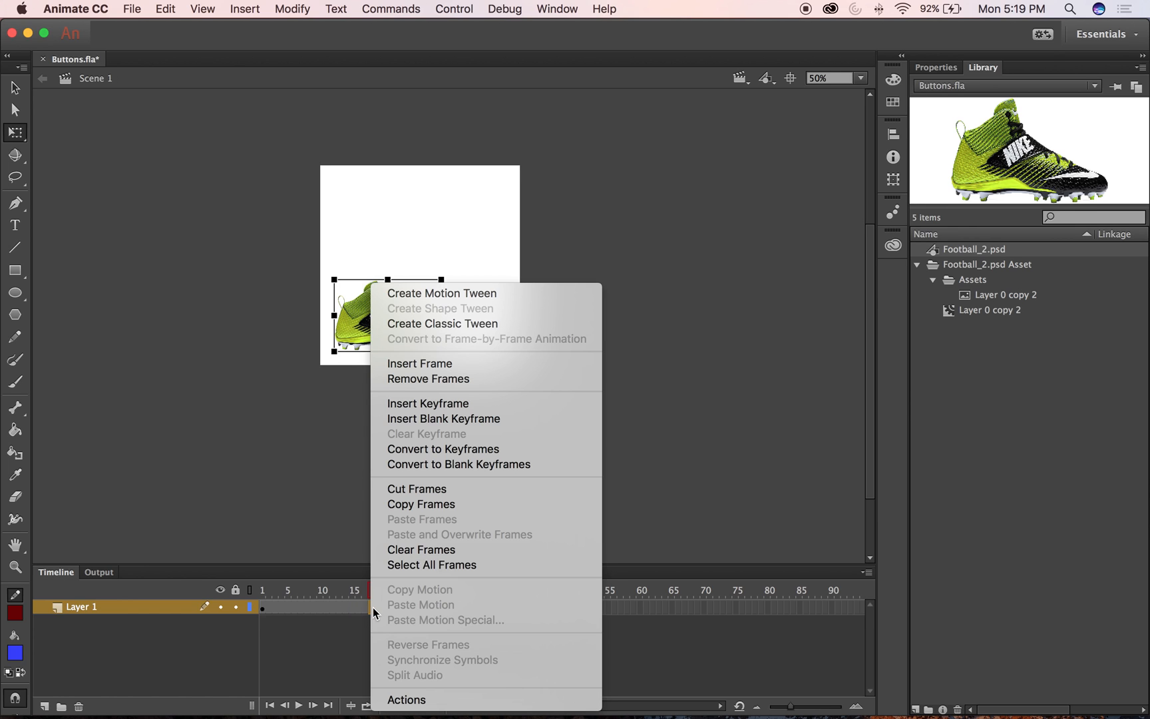
{"action": "left_click", "coordinate": [431, 324]}
{"action": "left_click_drag", "start_coordinate": [377, 592], "coordinate": [241, 586]}
{"action": "left_click", "coordinate": [237, 608]}
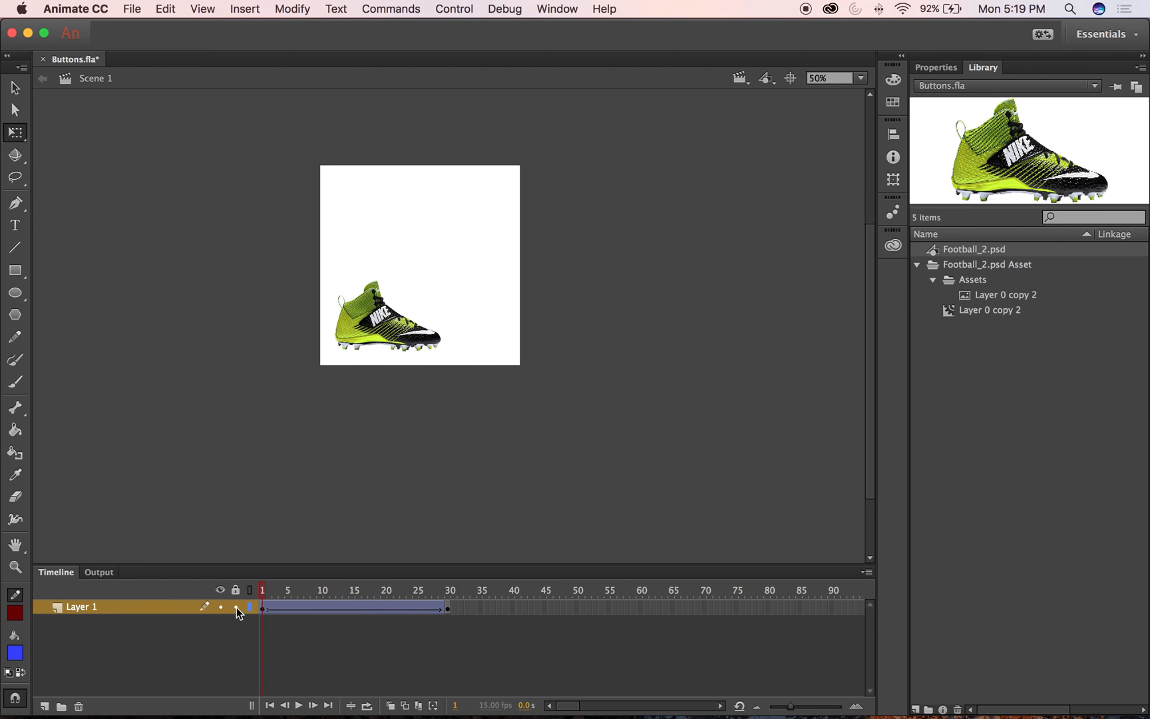
{"action": "left_click", "coordinate": [263, 610]}
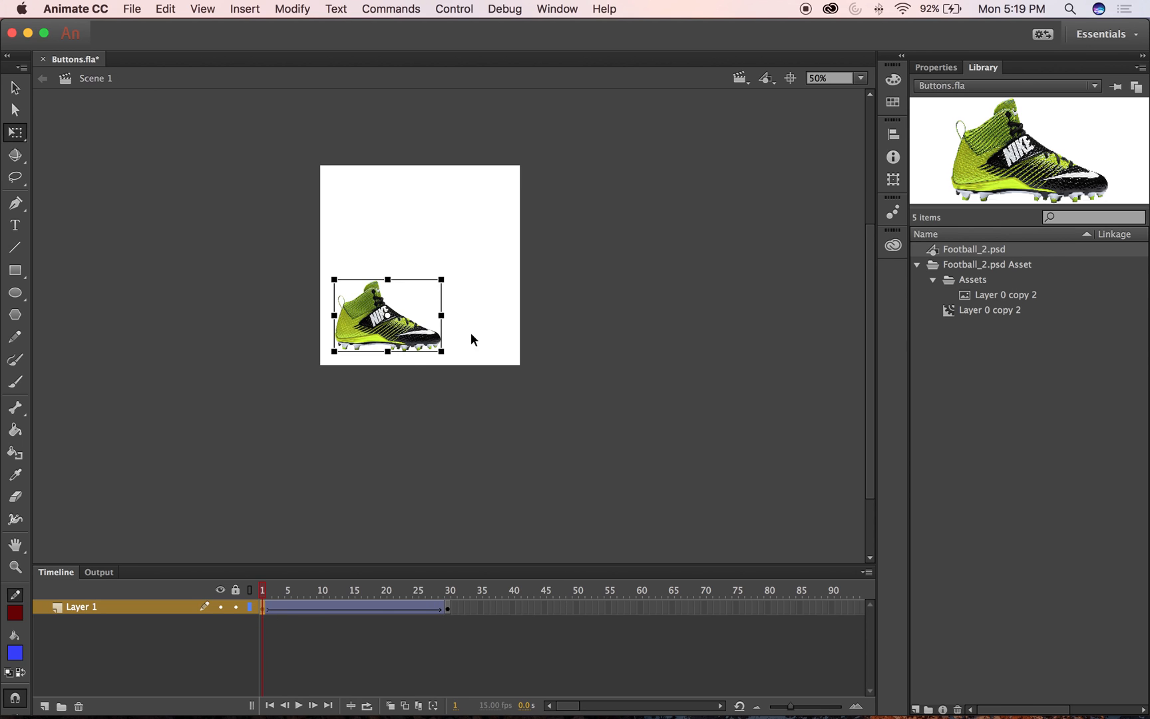
{"action": "left_click", "coordinate": [533, 418]}
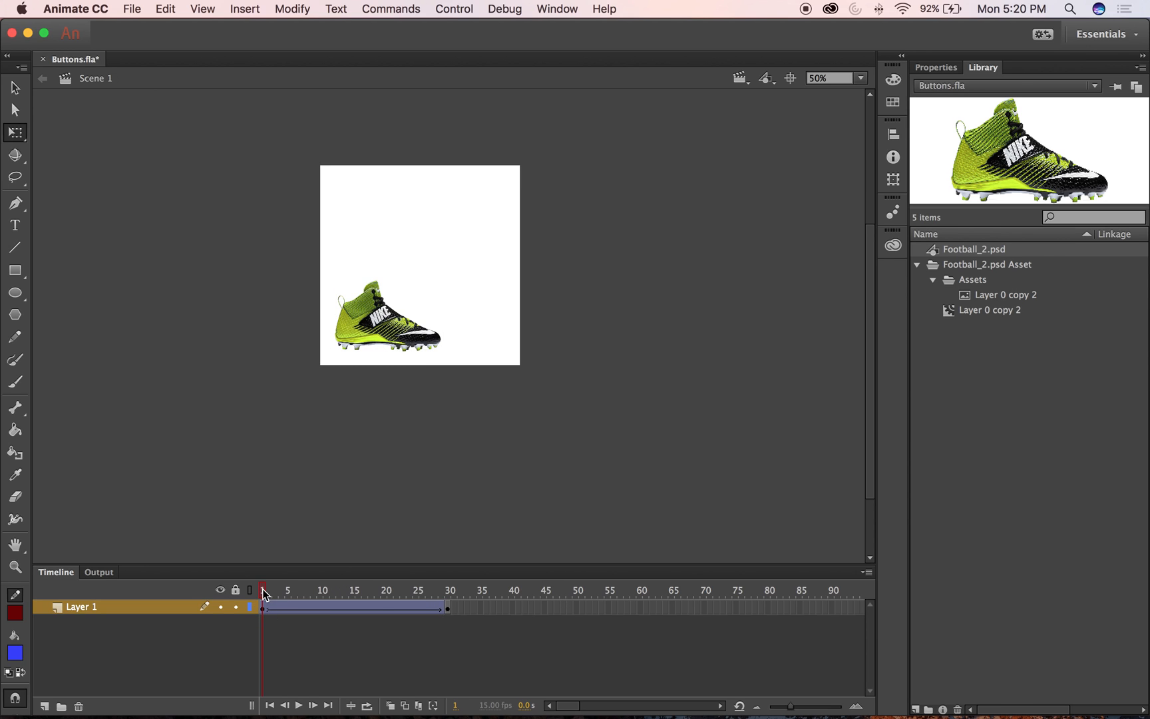
Rename Layer 1 as Shoe
{"action": "double_click", "coordinate": [78, 607]}
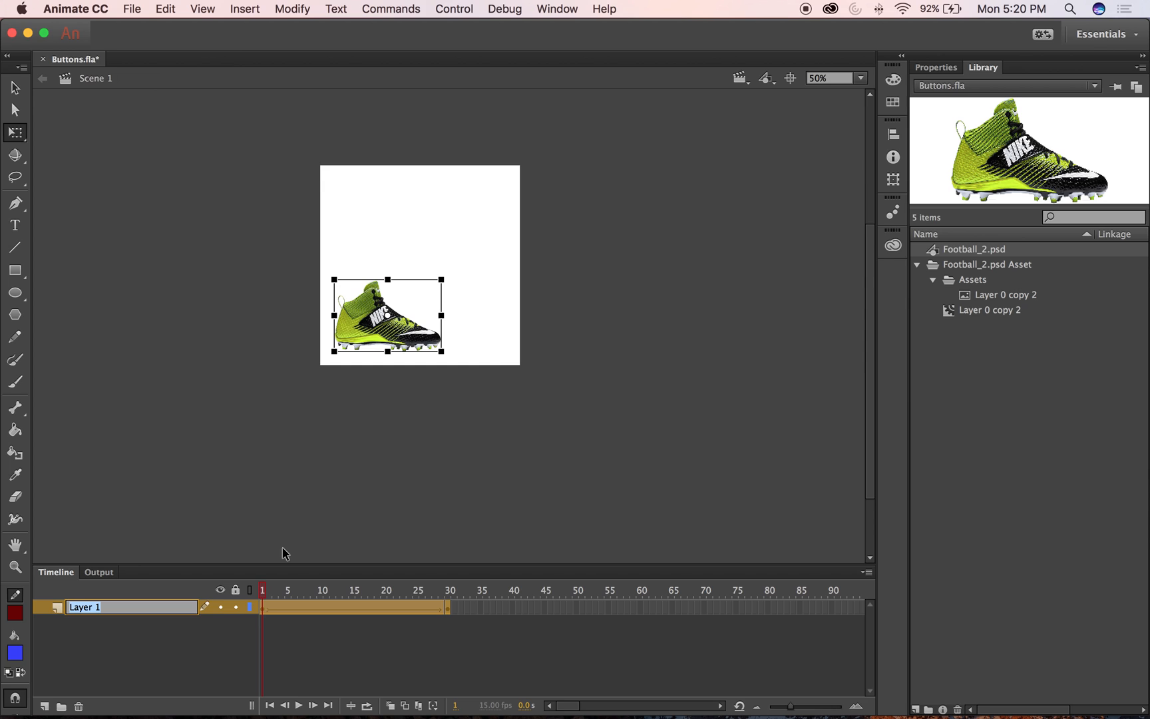
{"action": "type", "text": "Shoe"}
{"action": "key", "text": "Return"}
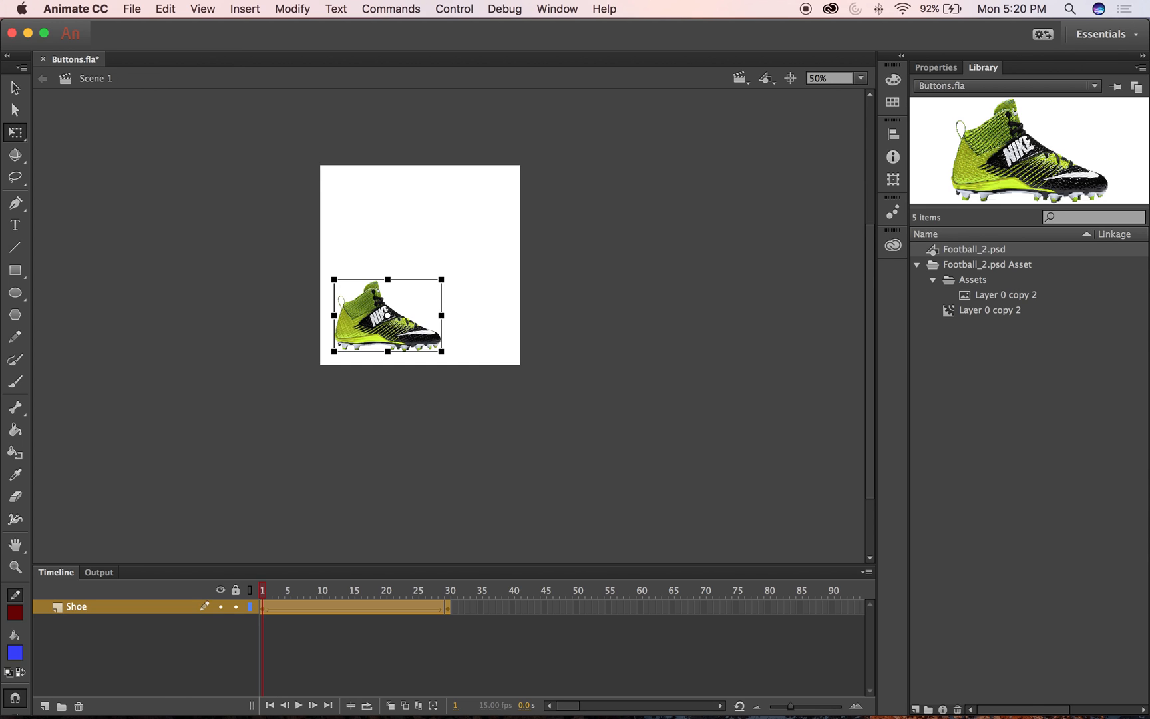
{"action": "left_click", "coordinate": [476, 341]}
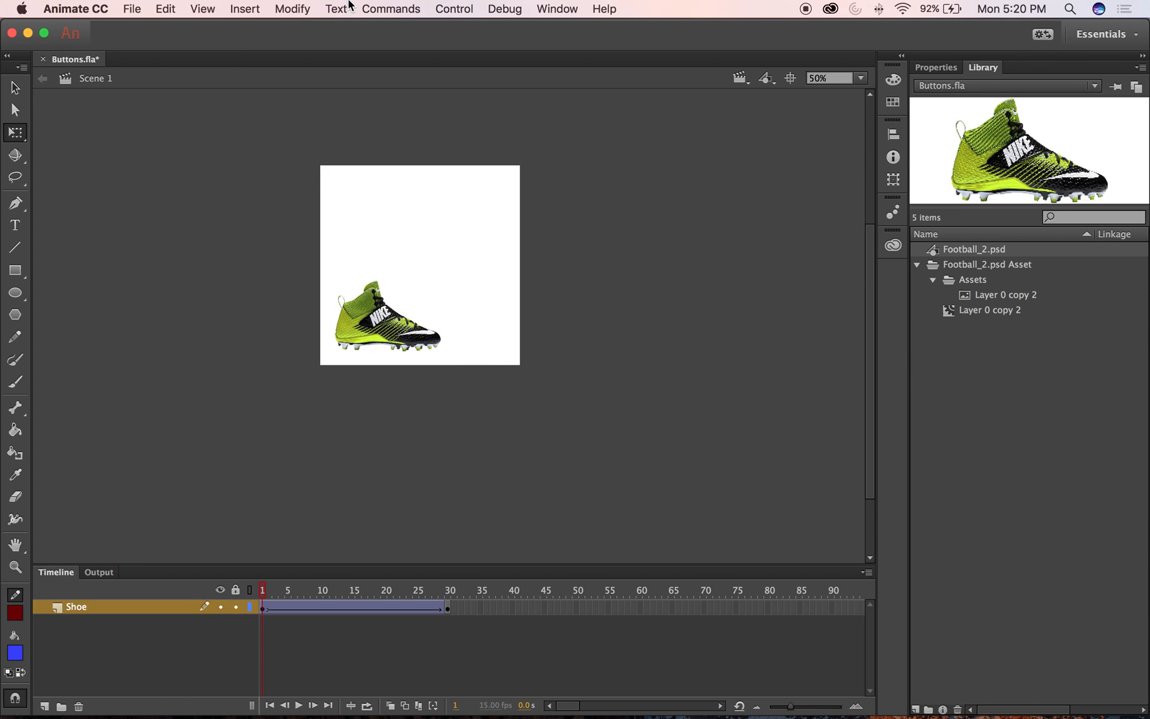
Test the movie to preview the shoe animation and close the preview window
{"action": "left_click", "coordinate": [447, 8]}
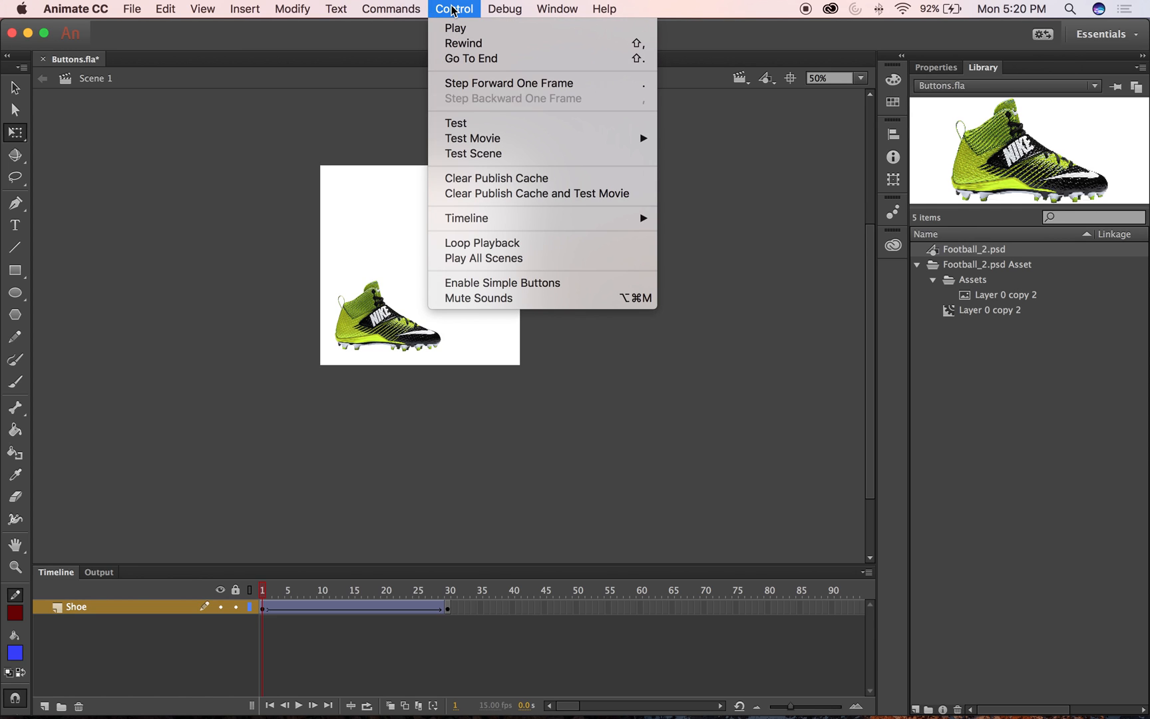
{"action": "left_click", "coordinate": [486, 125]}
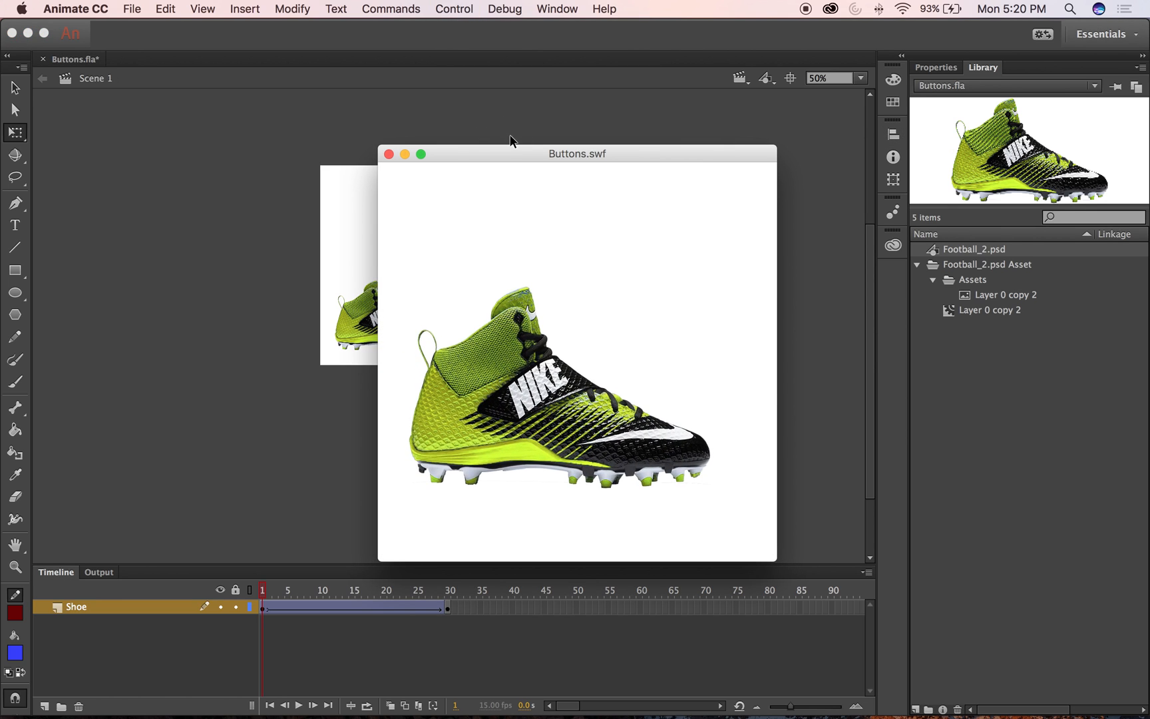
{"action": "left_click", "coordinate": [389, 154]}
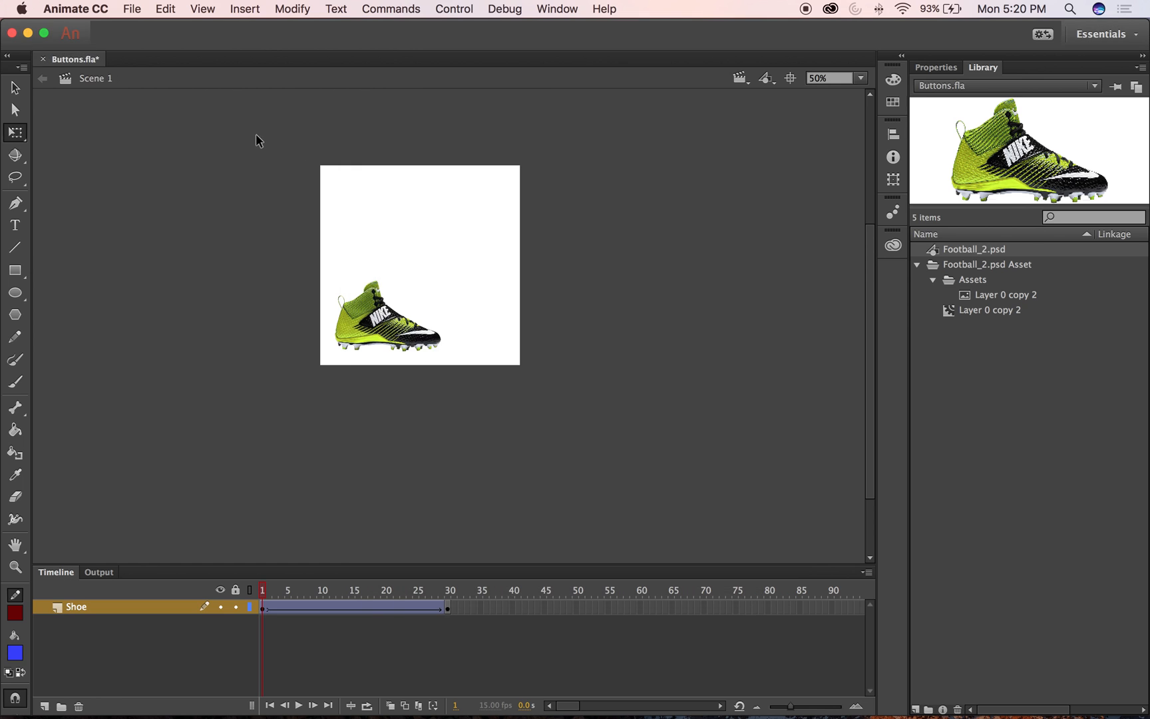
Switch to the desktop, place Buttons.swf beside Buttons.fla, and play the SWF in Flash Player before closing it
{"action": "left_click", "coordinate": [28, 33]}
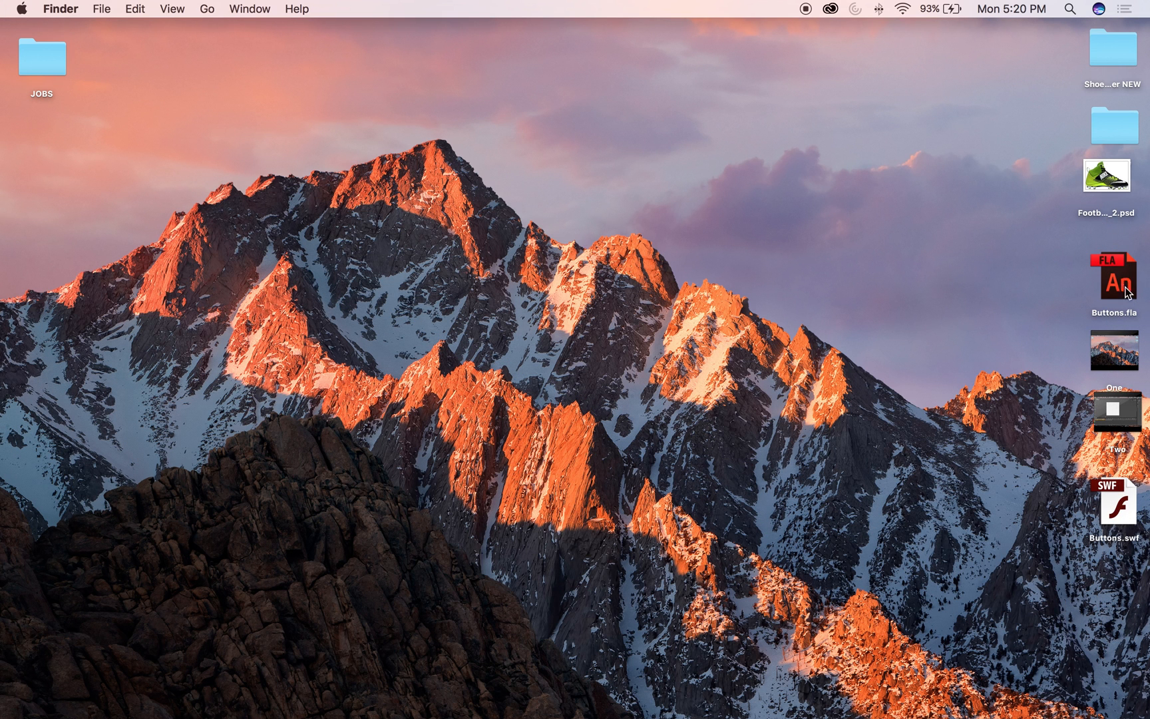
{"action": "left_click", "coordinate": [1118, 503]}
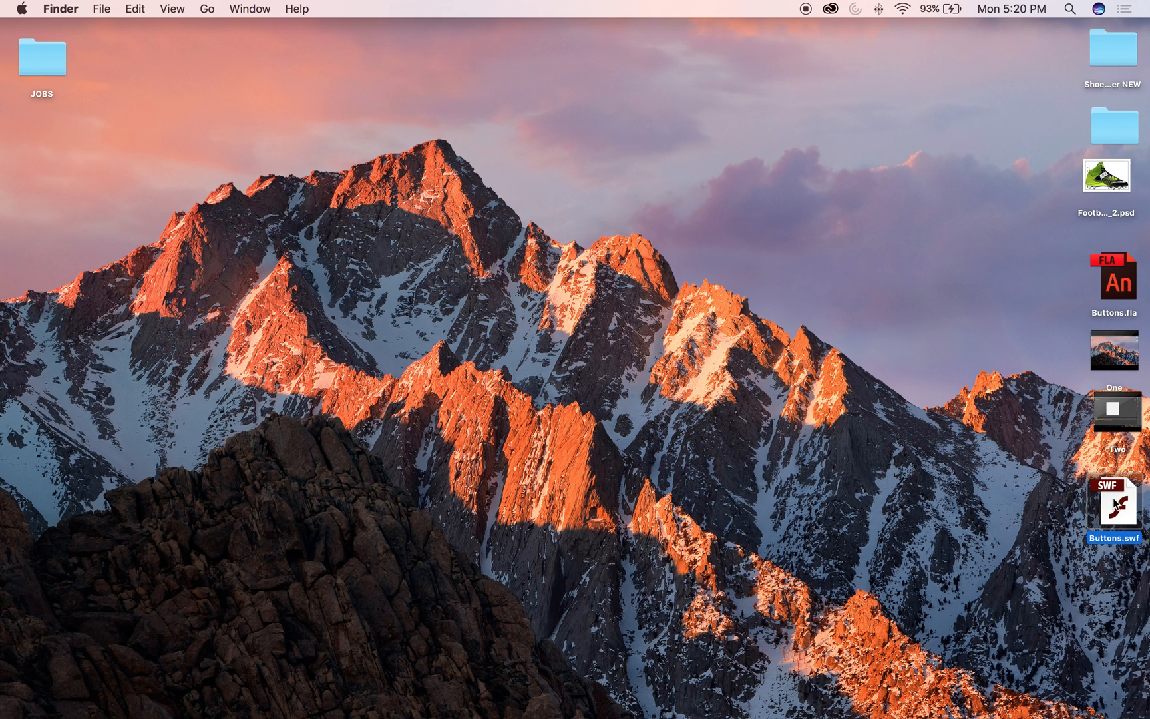
{"action": "left_click_drag", "start_coordinate": [1121, 506], "coordinate": [1048, 275]}
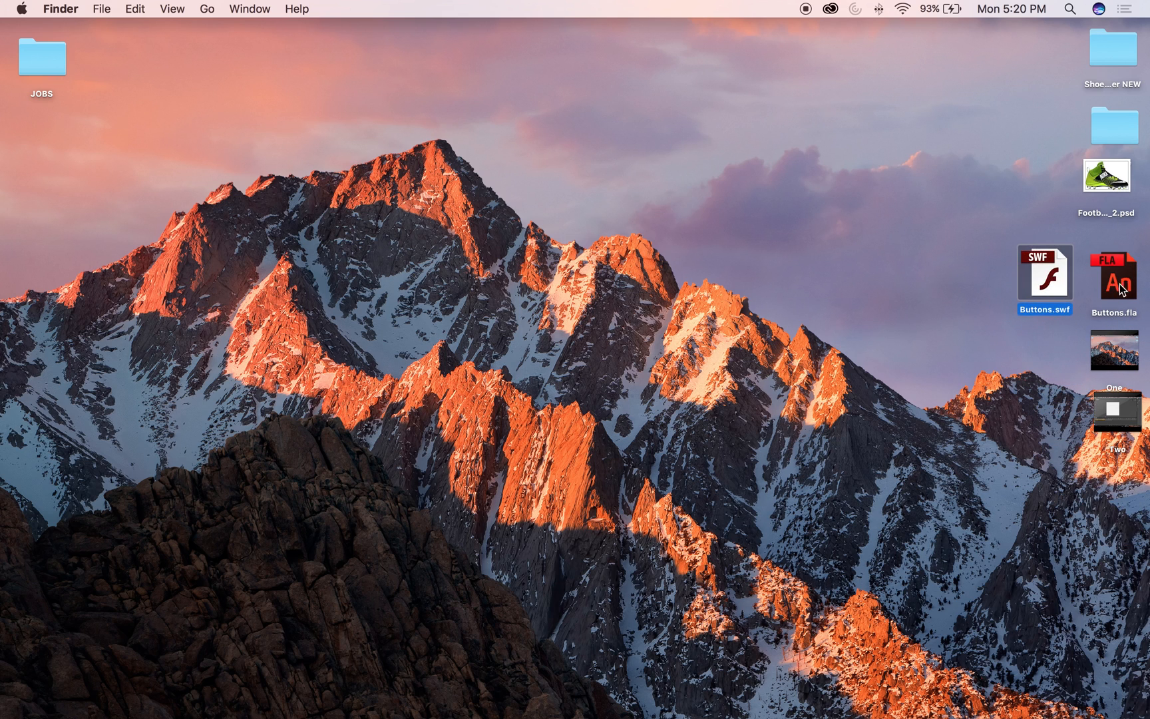
{"action": "double_click", "coordinate": [1054, 272]}
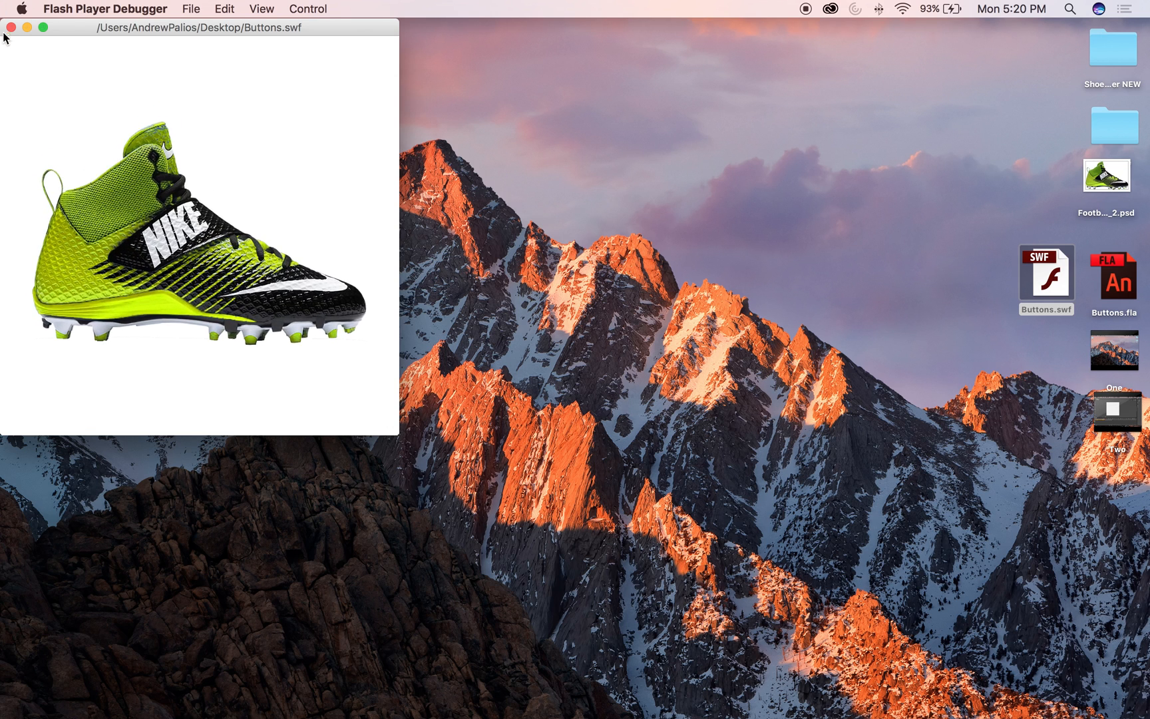
{"action": "left_click", "coordinate": [11, 27]}
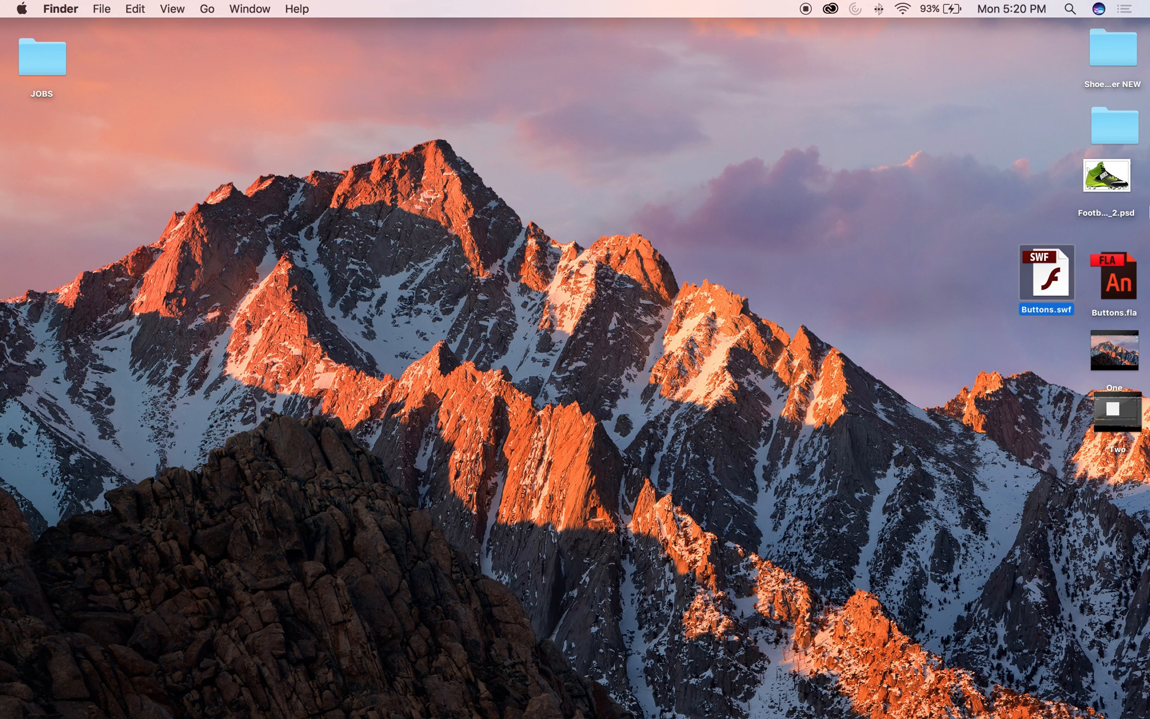
Switch back to Buttons.fla in Animate and set the stage magnification to 100%
{"action": "double_click", "coordinate": [1099, 269]}
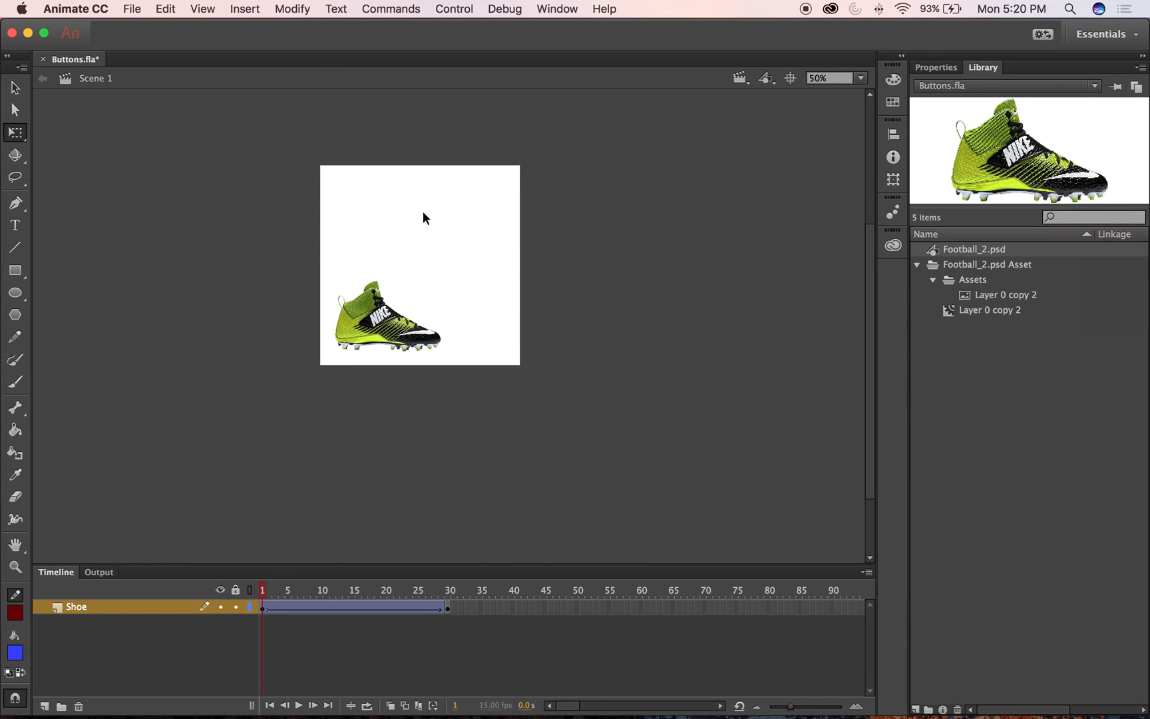
{"action": "key", "text": "super+equal"}
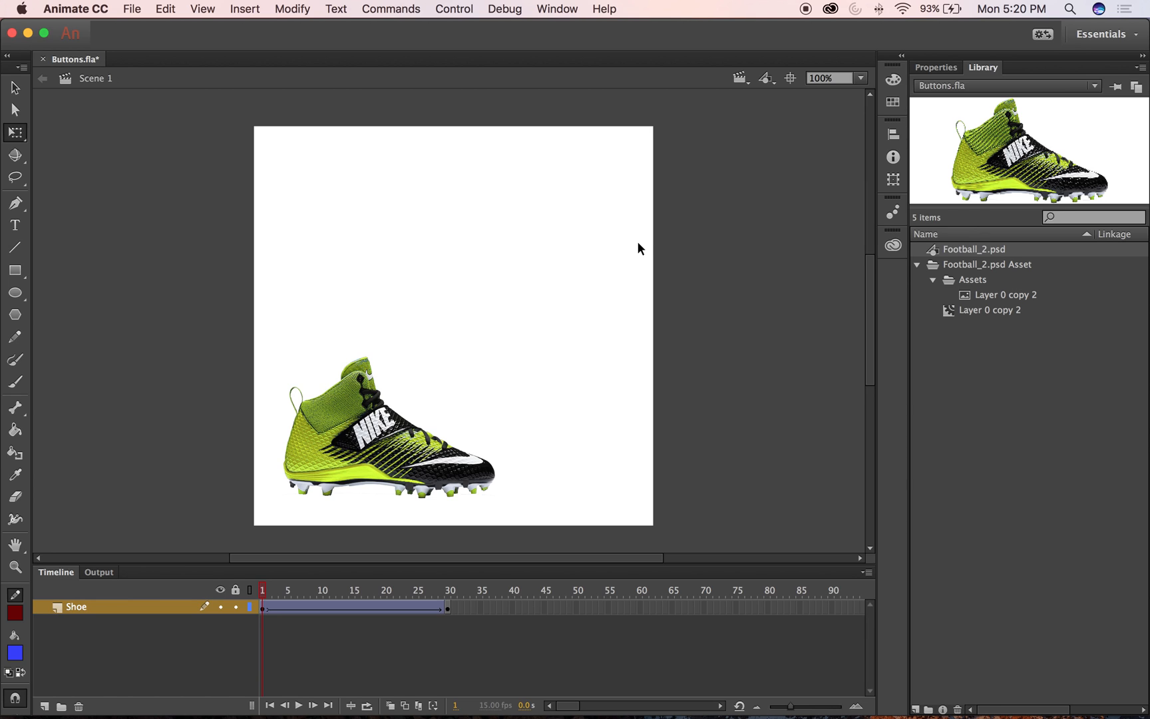
{"action": "scroll", "coordinate": [626, 246], "scroll_direction": "down", "scroll_amount": 5}
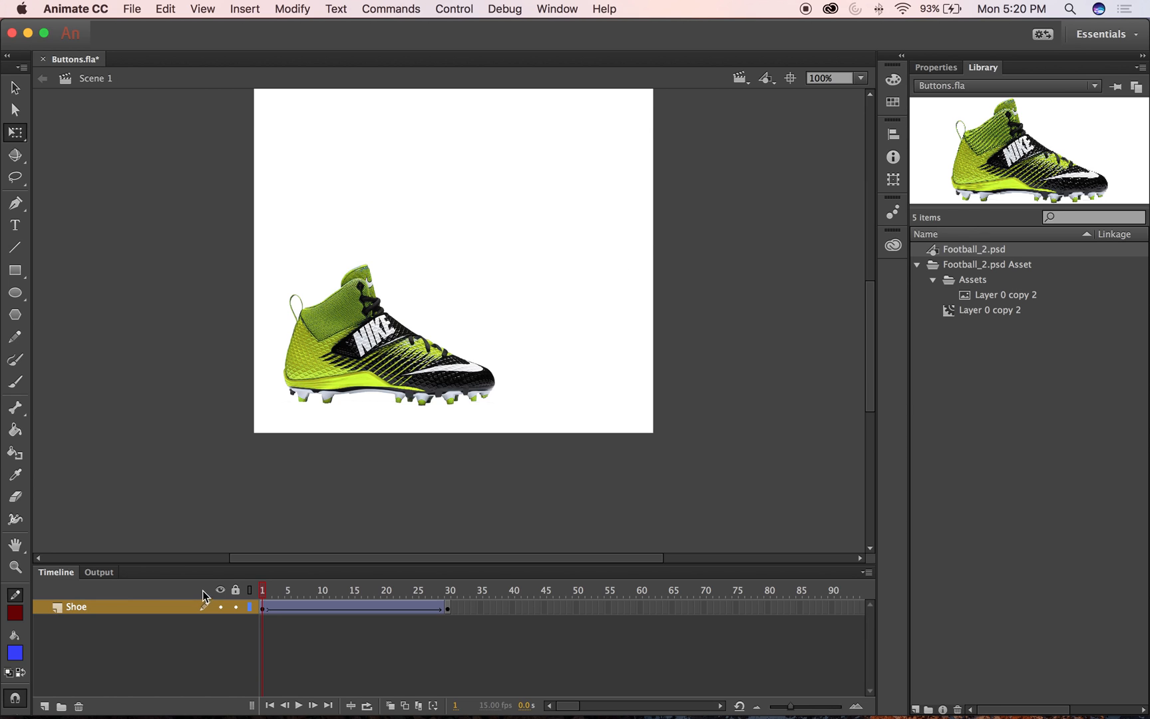
{"action": "left_click", "coordinate": [256, 606]}
{"action": "left_click", "coordinate": [234, 459]}
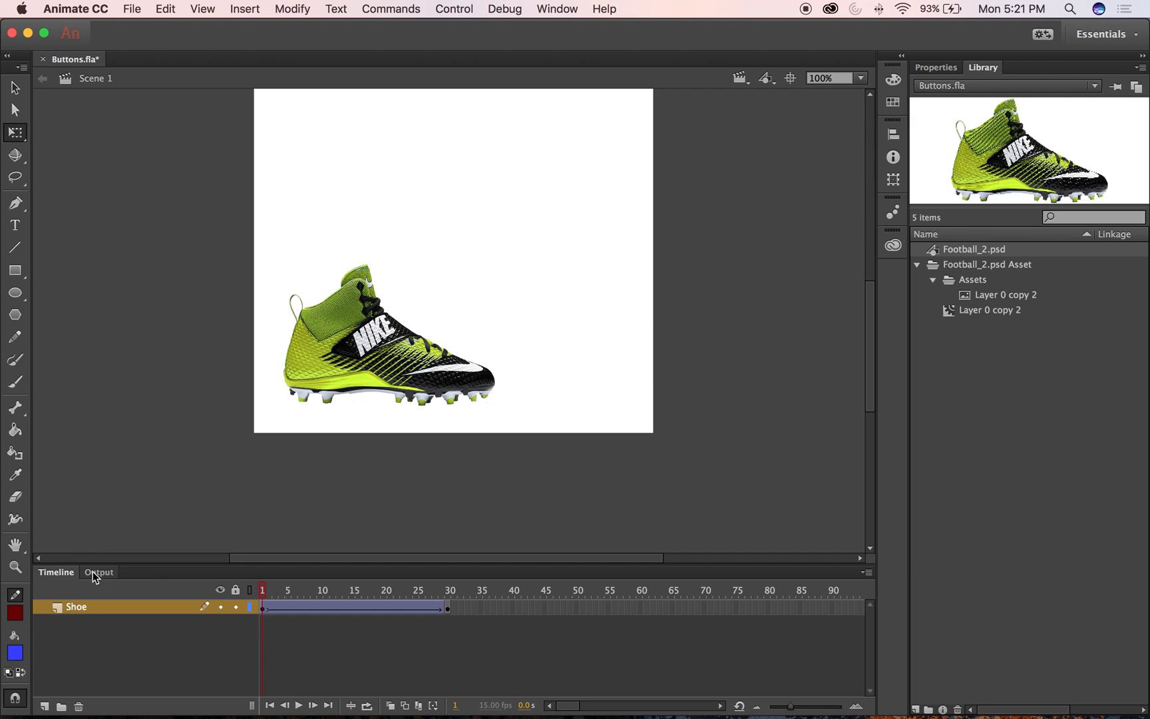
Open the Actions editor for frame 30 of the Shoe layer and bring up the Code Snippets
{"action": "left_click", "coordinate": [81, 608]}
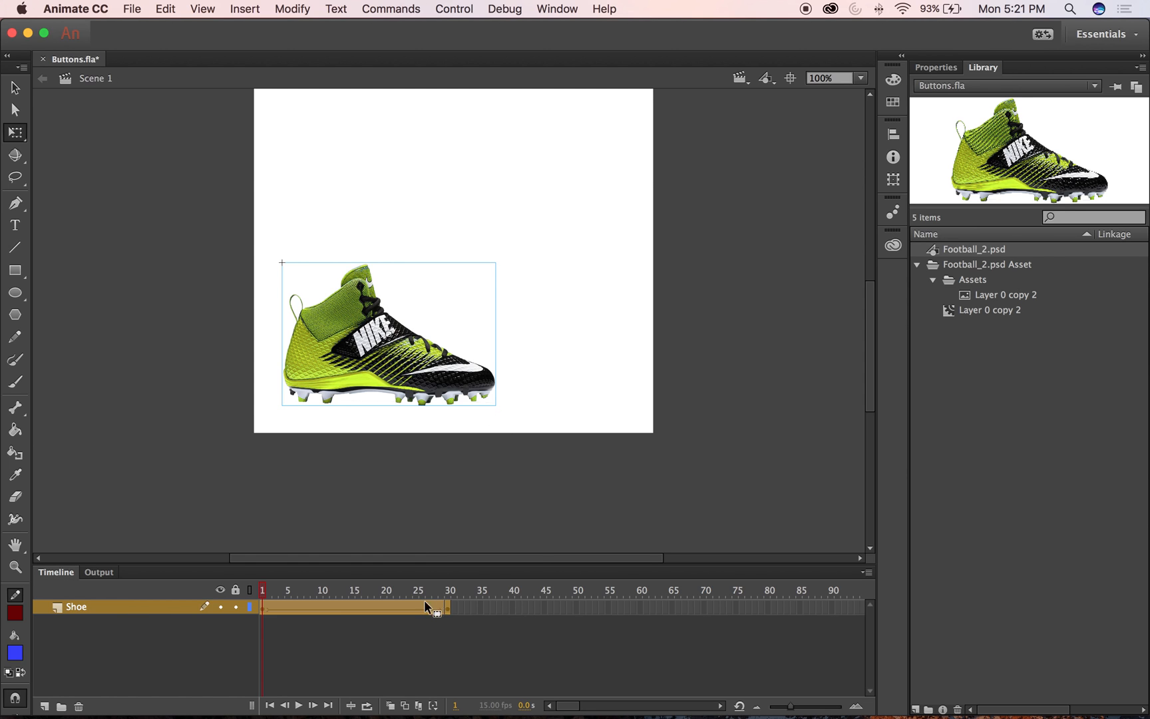
{"action": "left_click", "coordinate": [445, 608]}
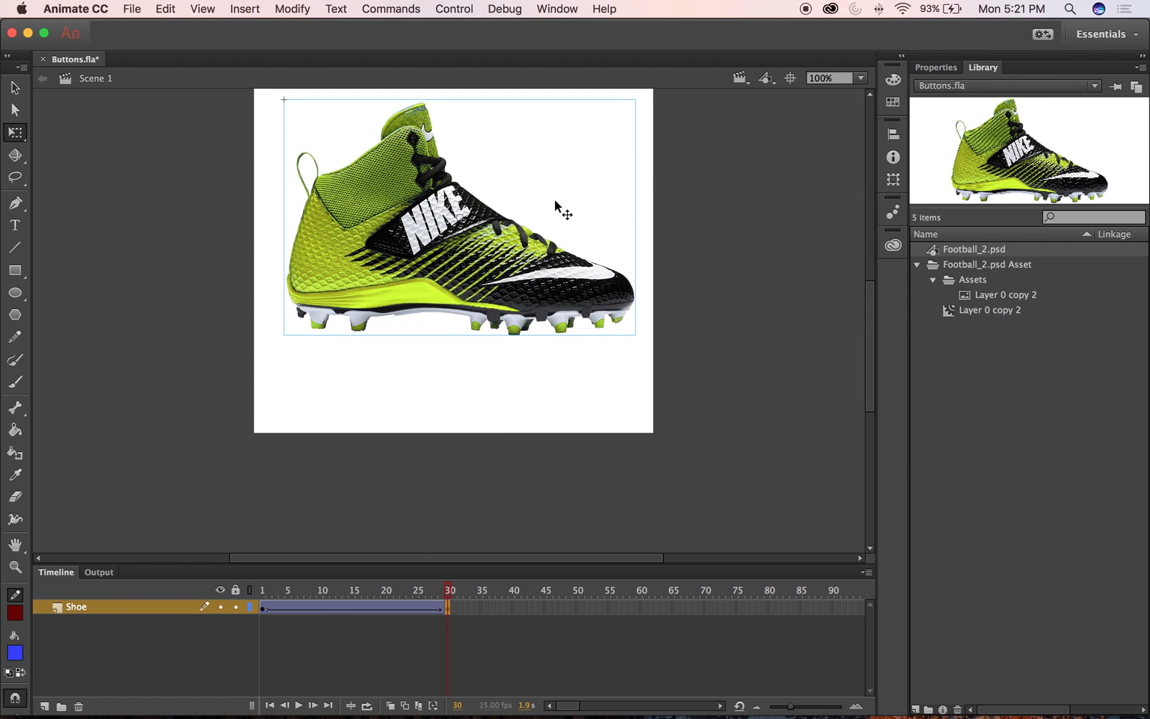
{"action": "mouse_move", "coordinate": [570, 7]}
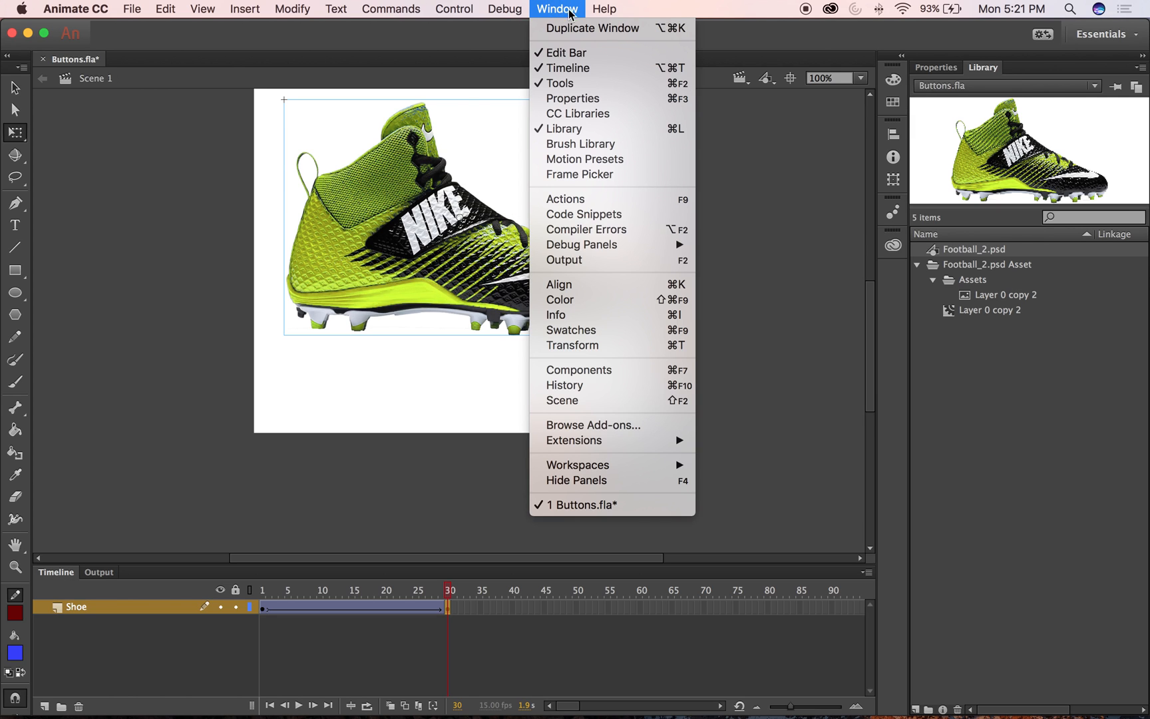
{"action": "left_click", "coordinate": [590, 198]}
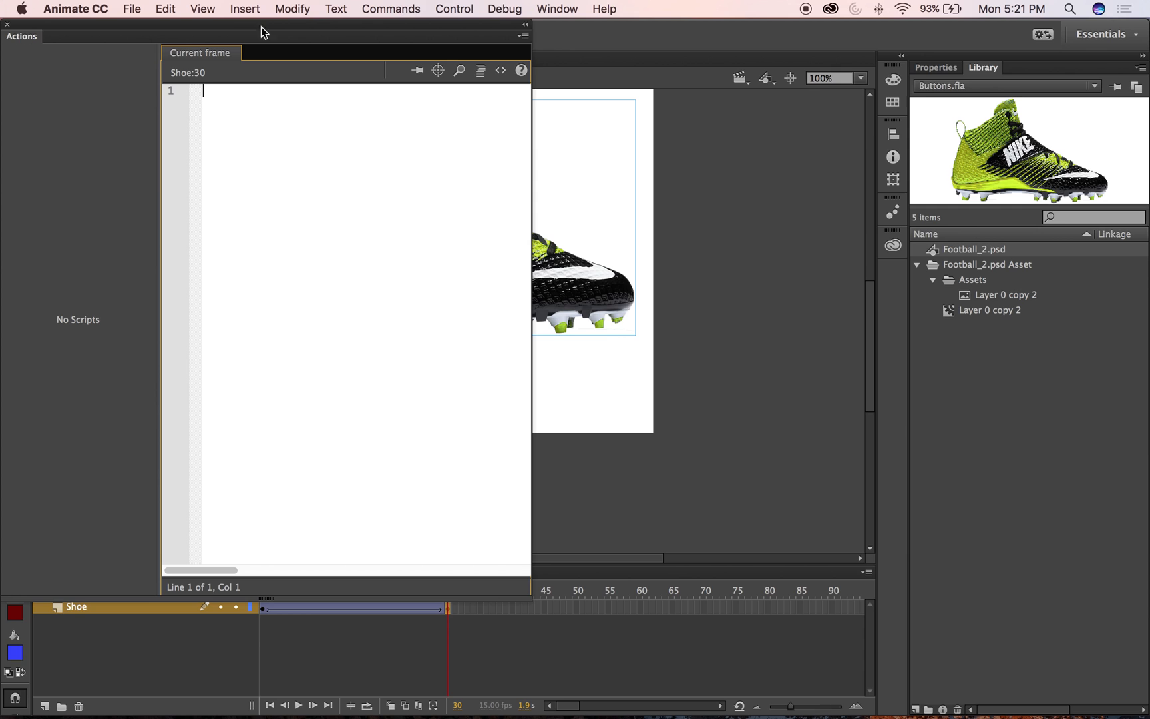
{"action": "left_click_drag", "start_coordinate": [529, 364], "coordinate": [269, 373]}
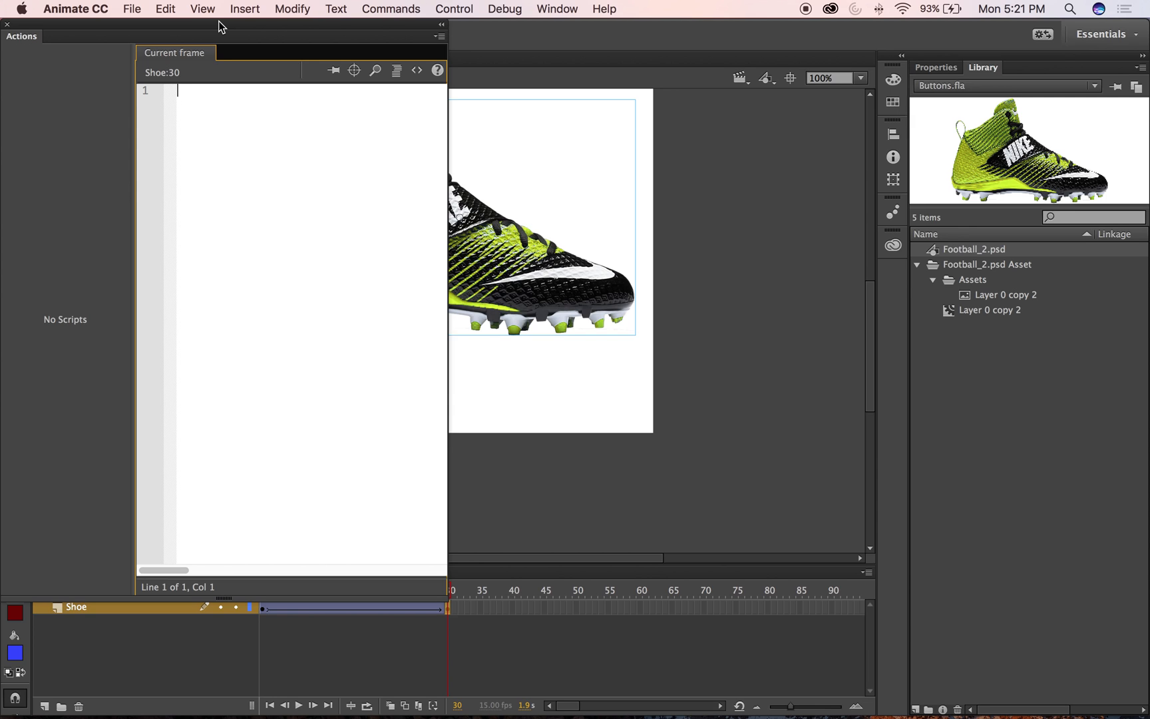
{"action": "left_click", "coordinate": [419, 74]}
{"action": "left_click", "coordinate": [416, 75]}
Collapse the script list, shorten the Actions editor, and arrange it and the Code Snippets clear of the shoe
{"action": "left_click_drag", "start_coordinate": [216, 26], "coordinate": [780, 117]}
{"action": "left_click_drag", "start_coordinate": [626, 100], "coordinate": [814, 118]}
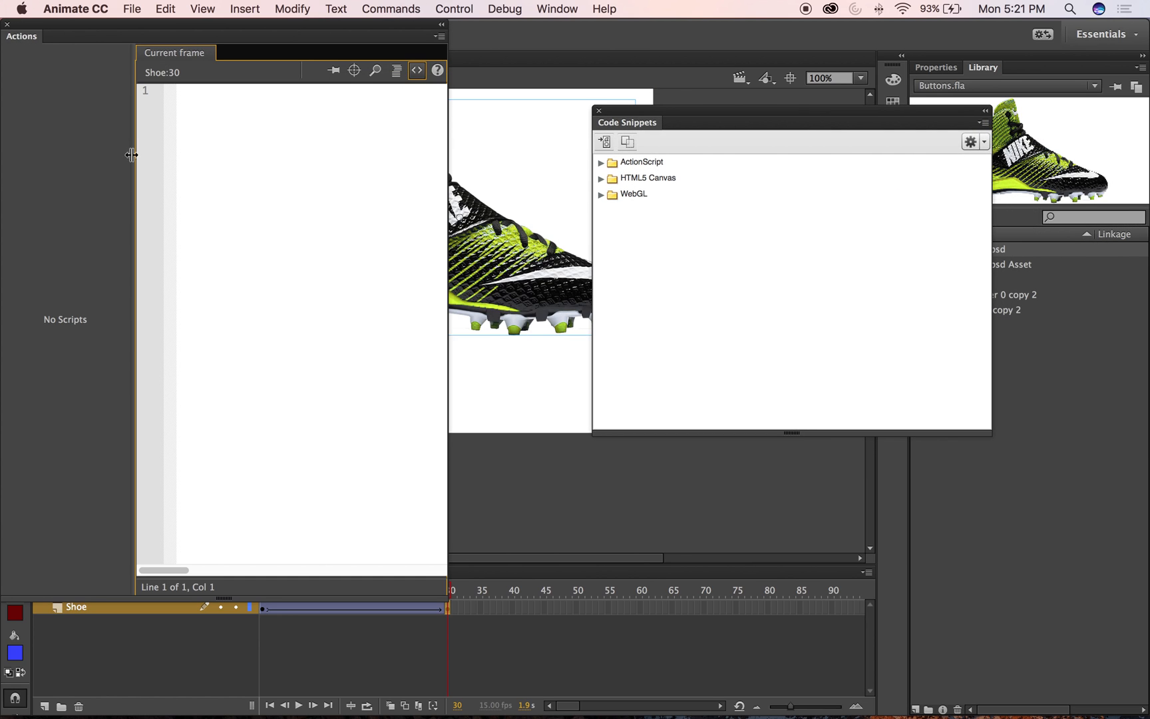
{"action": "left_click", "coordinate": [278, 116]}
{"action": "left_click_drag", "start_coordinate": [688, 112], "coordinate": [578, 120]}
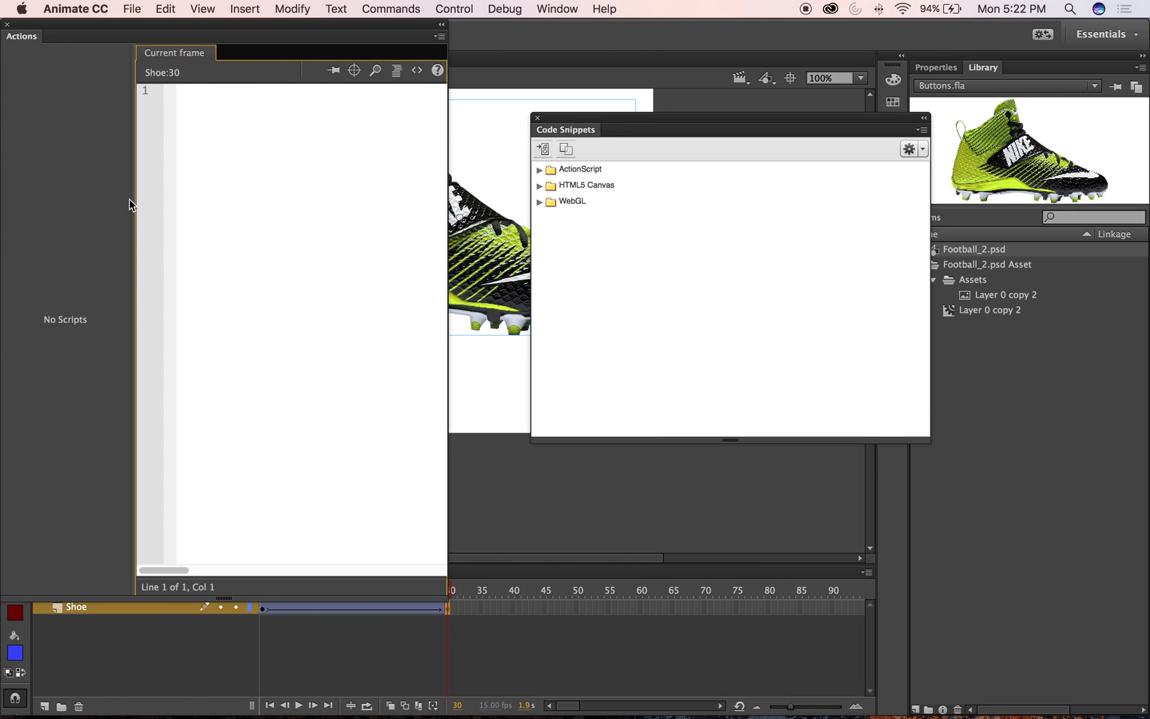
{"action": "left_click_drag", "start_coordinate": [134, 187], "coordinate": [5, 187]}
{"action": "left_click_drag", "start_coordinate": [447, 594], "coordinate": [403, 490]}
{"action": "left_click_drag", "start_coordinate": [632, 117], "coordinate": [663, 105]}
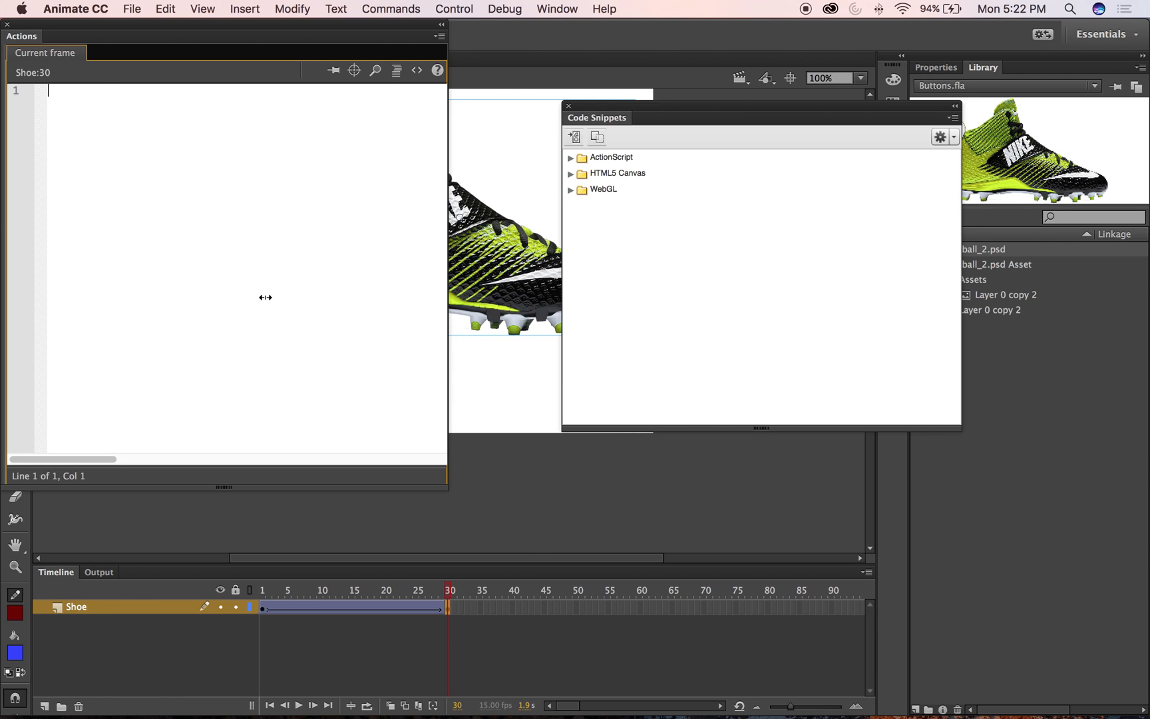
{"action": "left_click_drag", "start_coordinate": [298, 31], "coordinate": [417, 476]}
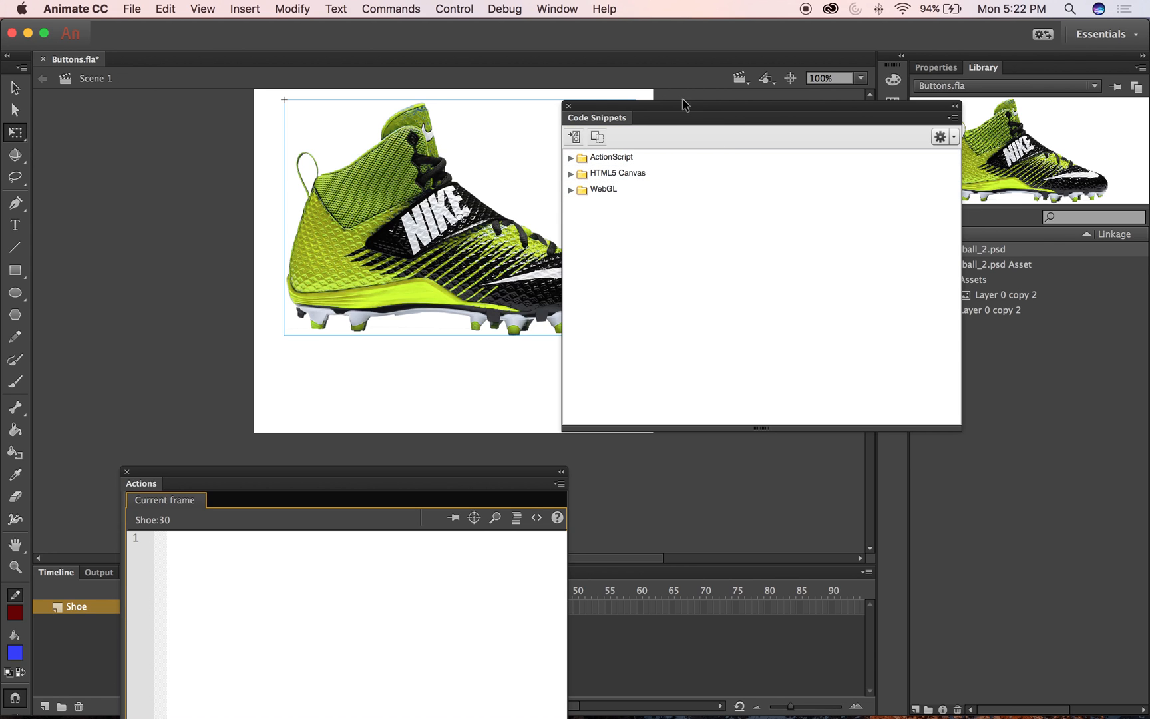
{"action": "left_click_drag", "start_coordinate": [673, 108], "coordinate": [769, 96]}
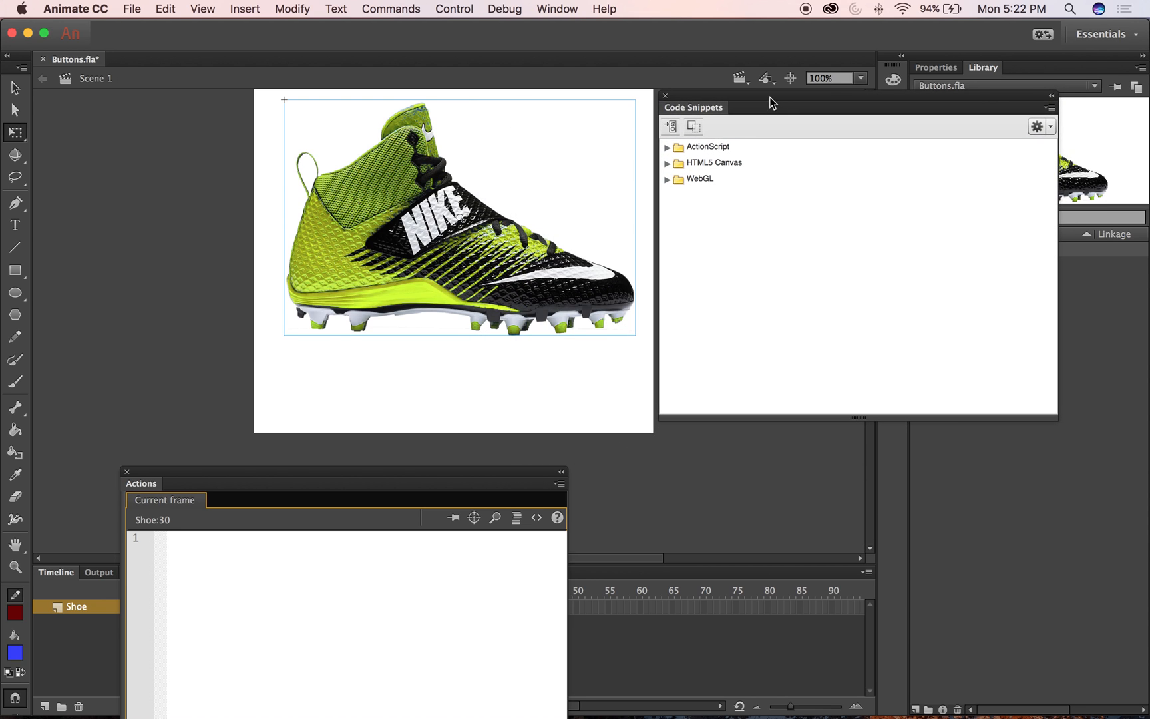
Insert the ActionScript Timeline Navigation snippet Stop at this Frame at frame 30
{"action": "left_click", "coordinate": [667, 148]}
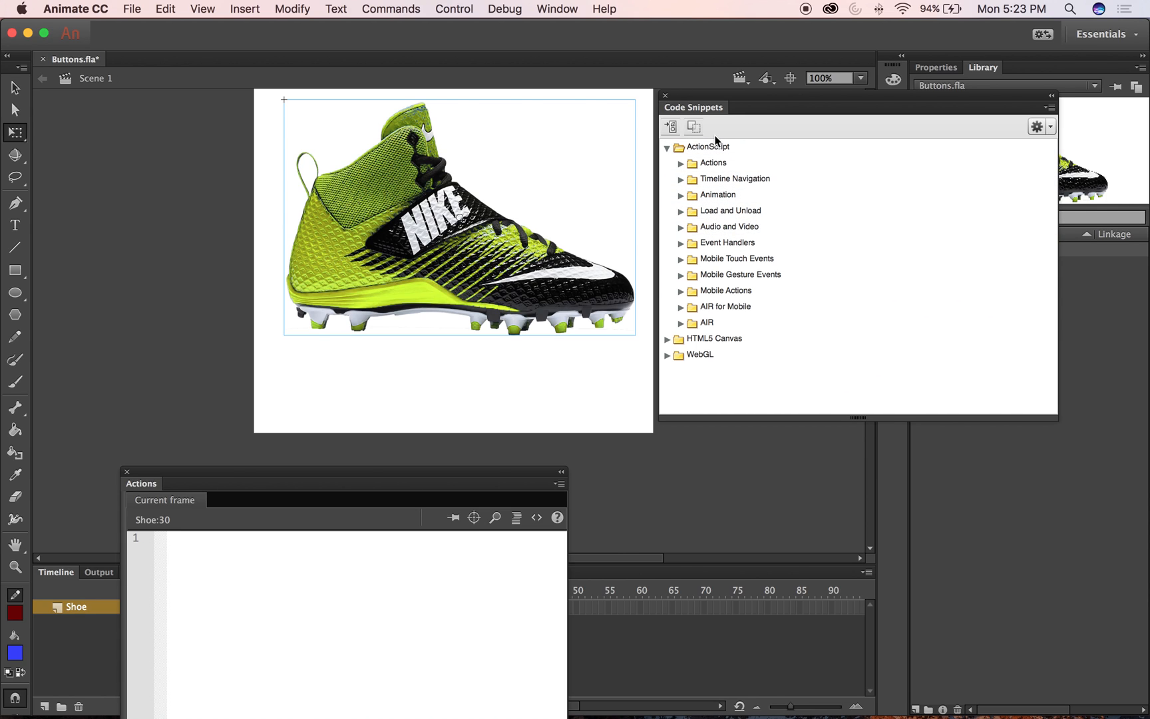
{"action": "left_click", "coordinate": [681, 165]}
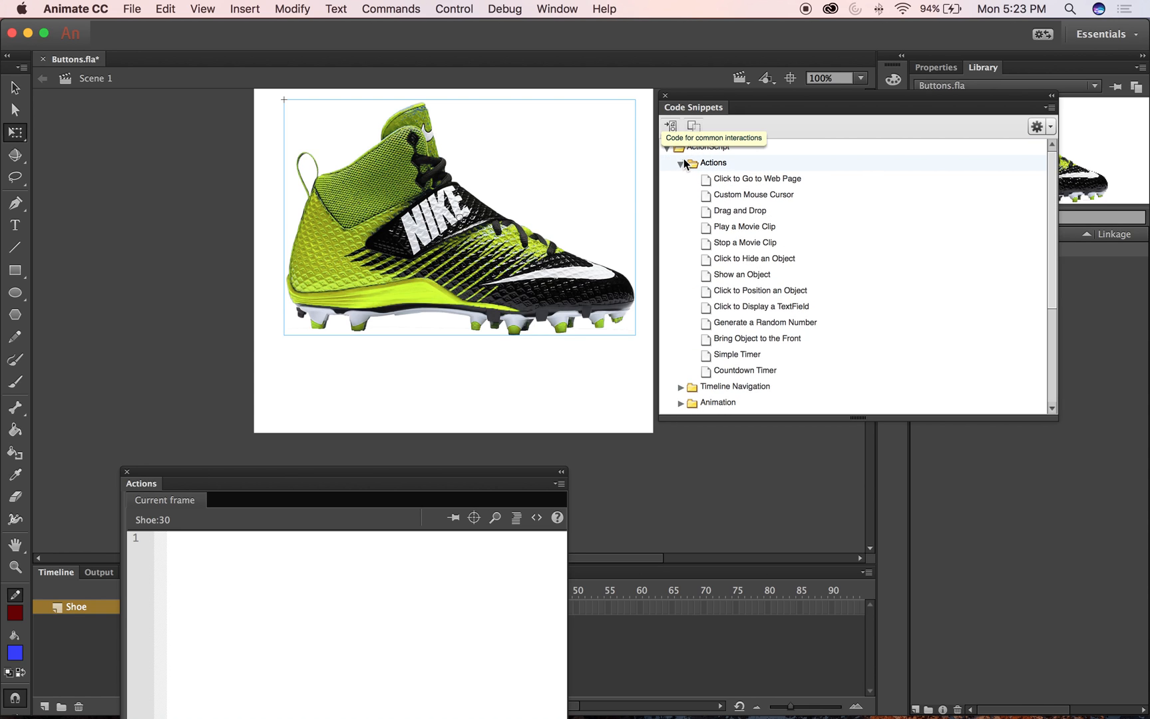
{"action": "left_click", "coordinate": [680, 163]}
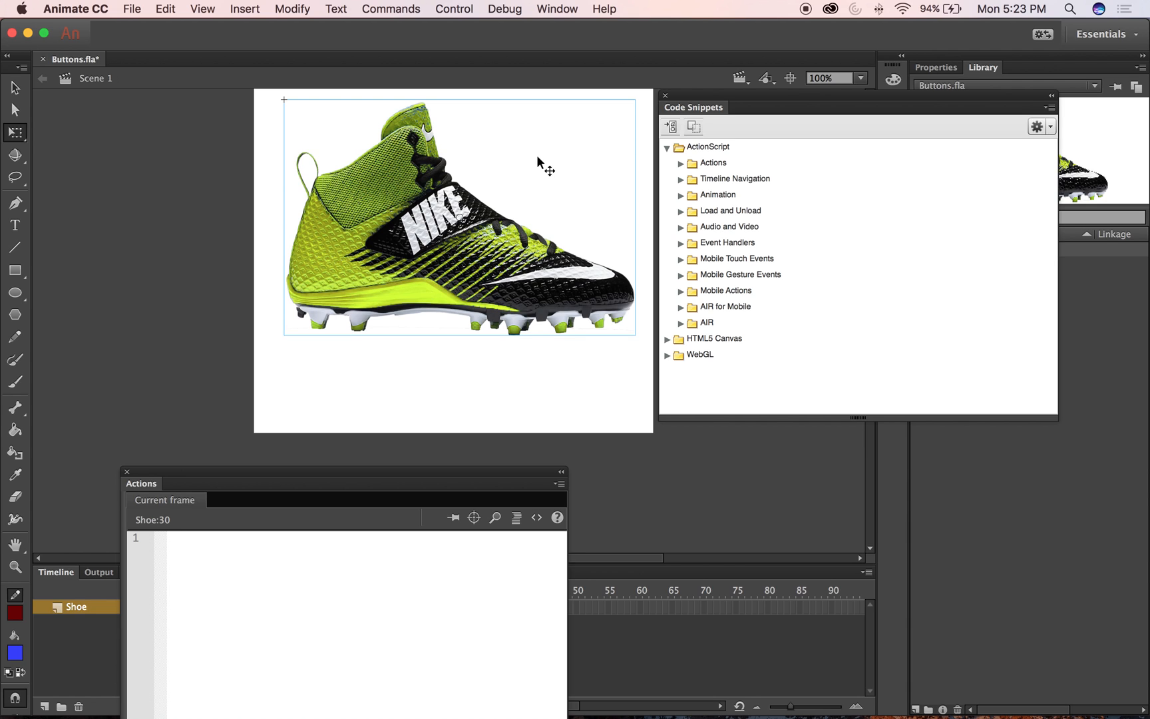
{"action": "left_click", "coordinate": [681, 180]}
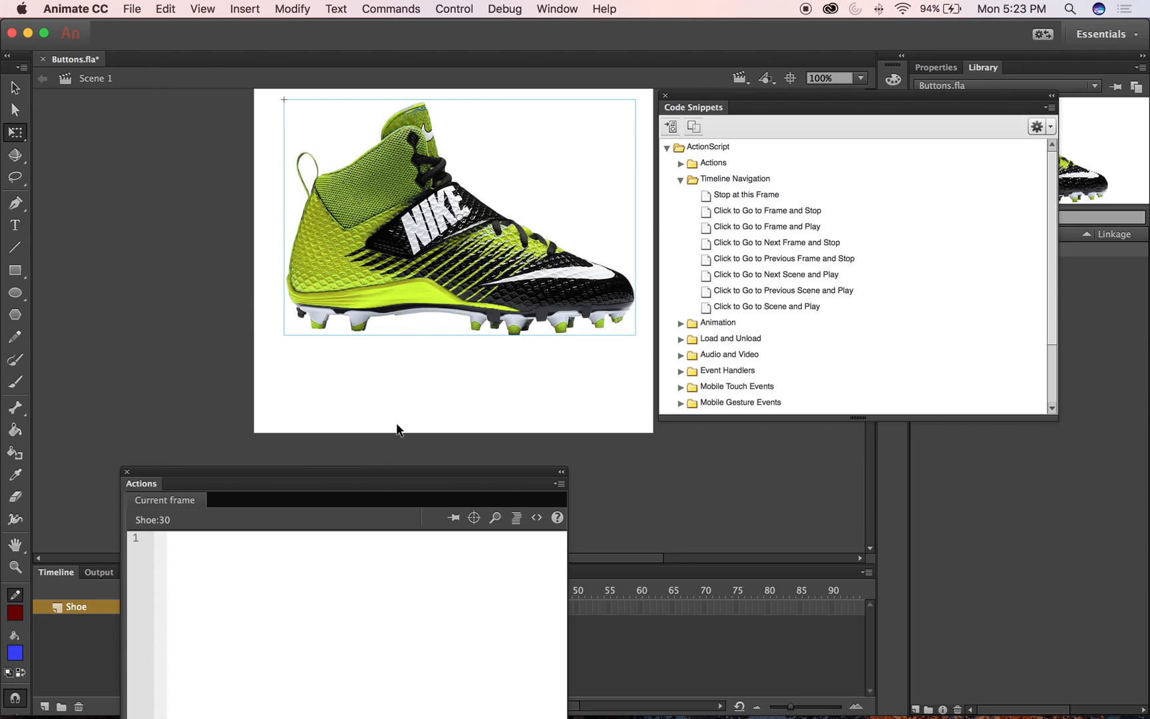
{"action": "left_click_drag", "start_coordinate": [362, 470], "coordinate": [273, 77]}
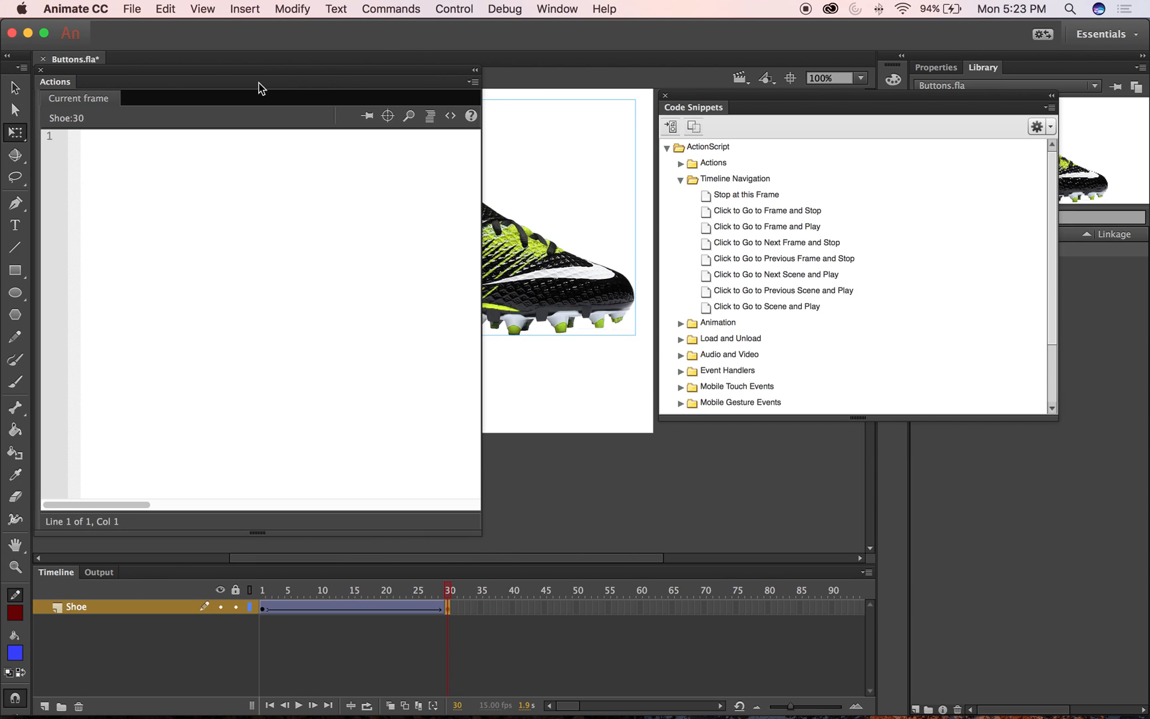
{"action": "left_click", "coordinate": [107, 137]}
{"action": "double_click", "coordinate": [752, 199]}
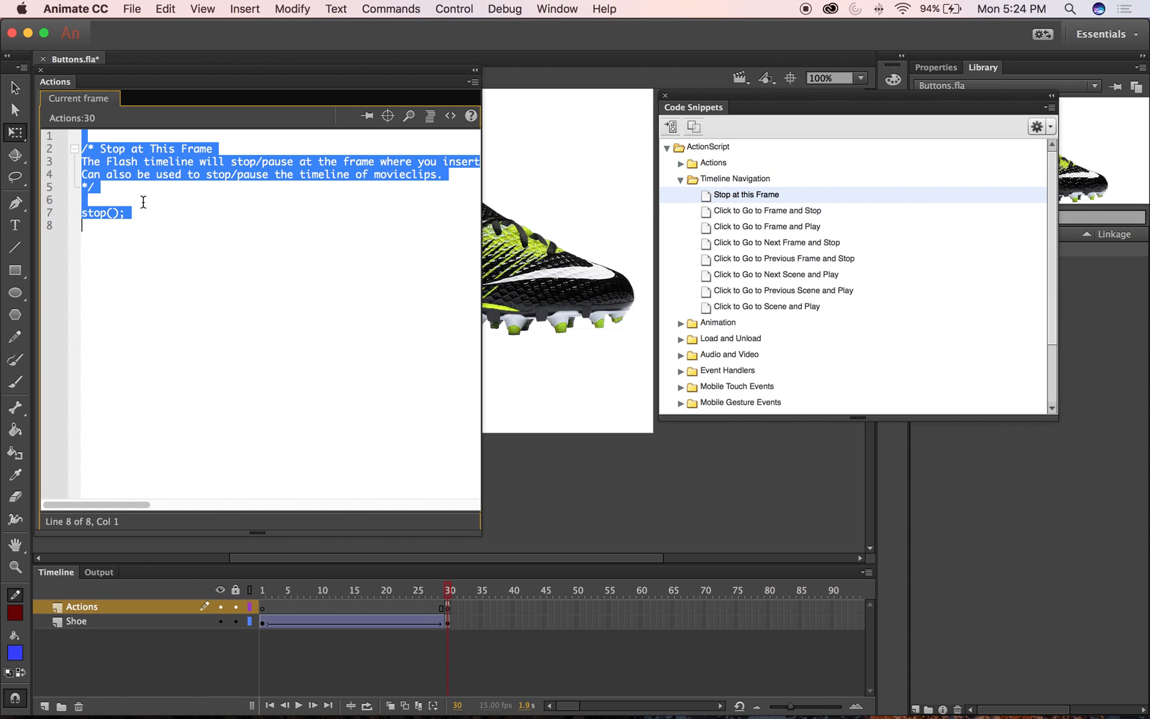
Examine the snippet's comment block and stop() line, and move the Actions editor away from the stage
{"action": "left_click", "coordinate": [273, 205]}
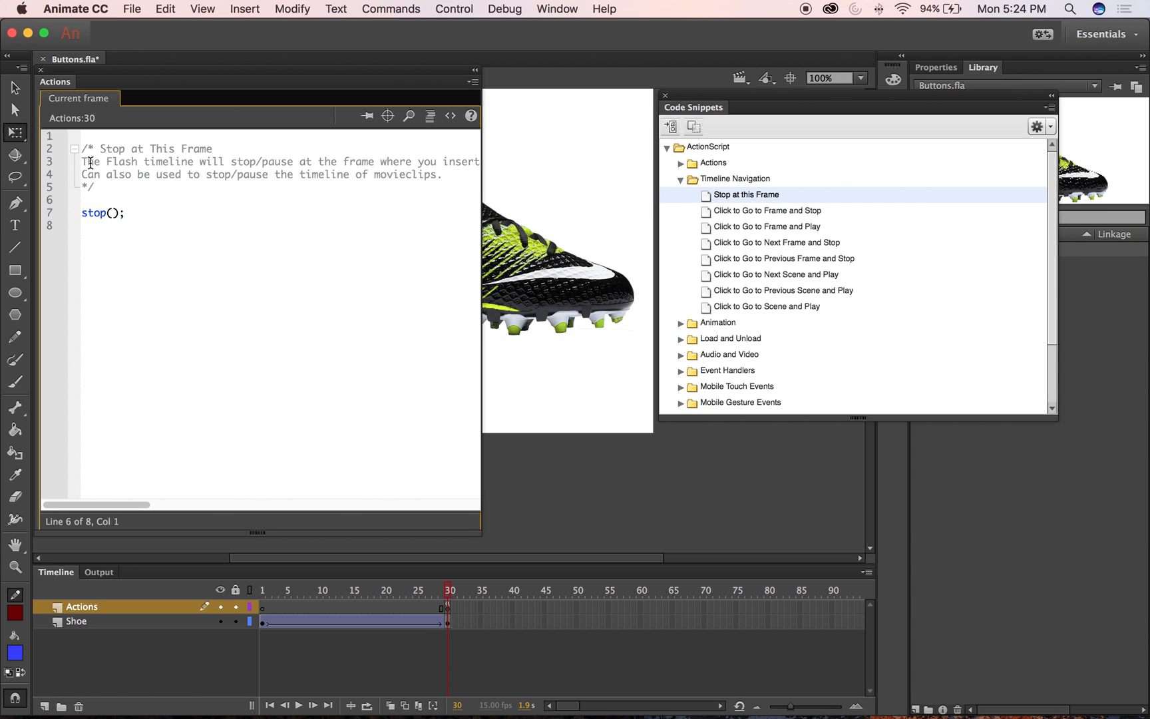
{"action": "left_click_drag", "start_coordinate": [85, 159], "coordinate": [149, 174]}
{"action": "left_click", "coordinate": [196, 193]}
{"action": "left_click", "coordinate": [155, 214]}
{"action": "left_click", "coordinate": [99, 187]}
{"action": "left_click_drag", "start_coordinate": [124, 71], "coordinate": [153, 89]}
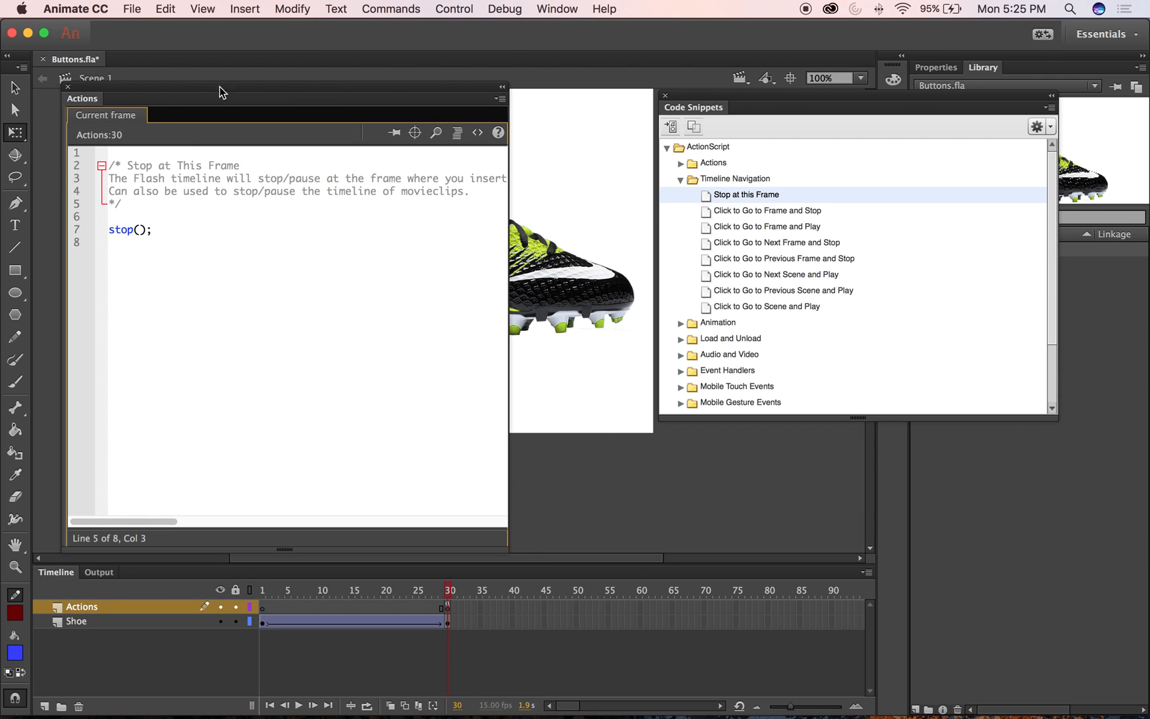
{"action": "left_click_drag", "start_coordinate": [469, 92], "coordinate": [1063, 666]}
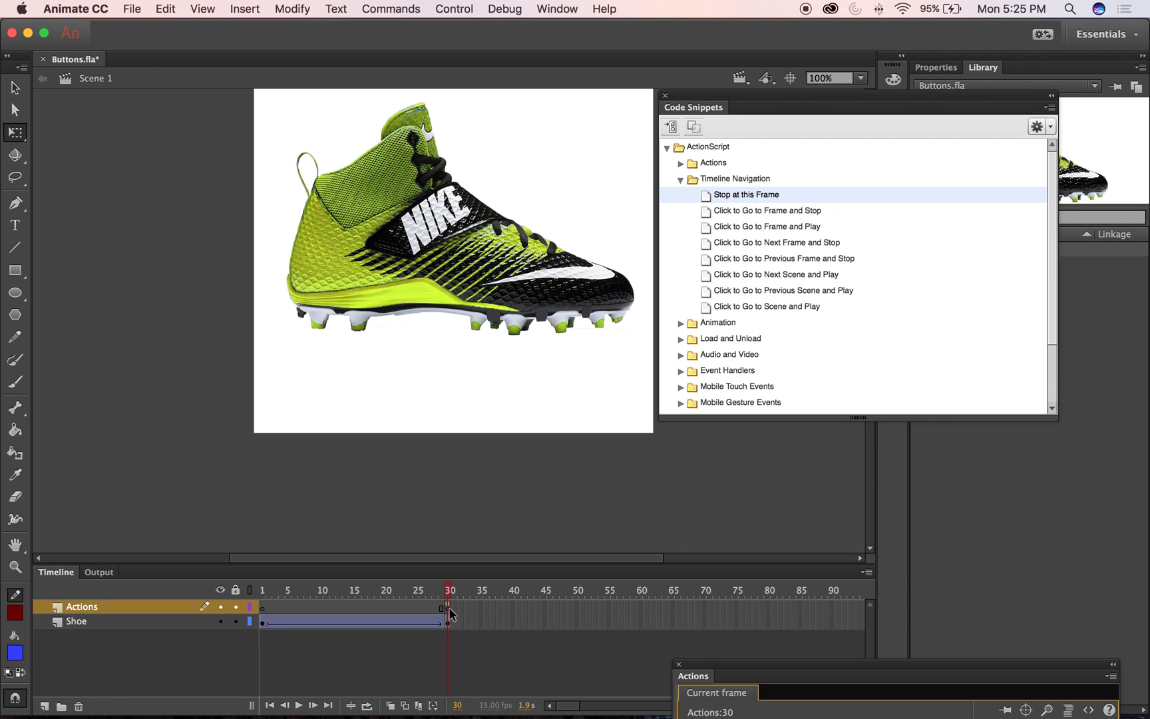
Save the document, test the movie to check the stop at frame 30, and close the preview window
{"action": "left_click_drag", "start_coordinate": [452, 597], "coordinate": [410, 590]}
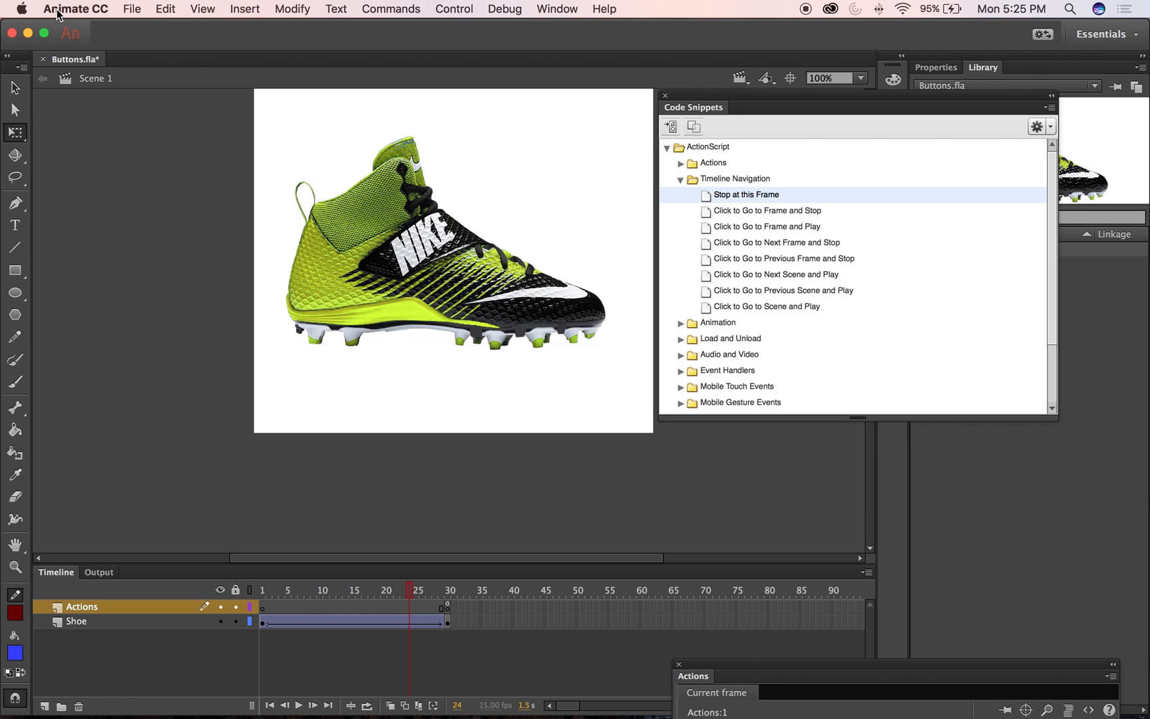
{"action": "key", "text": "super+s"}
{"action": "left_click", "coordinate": [450, 8]}
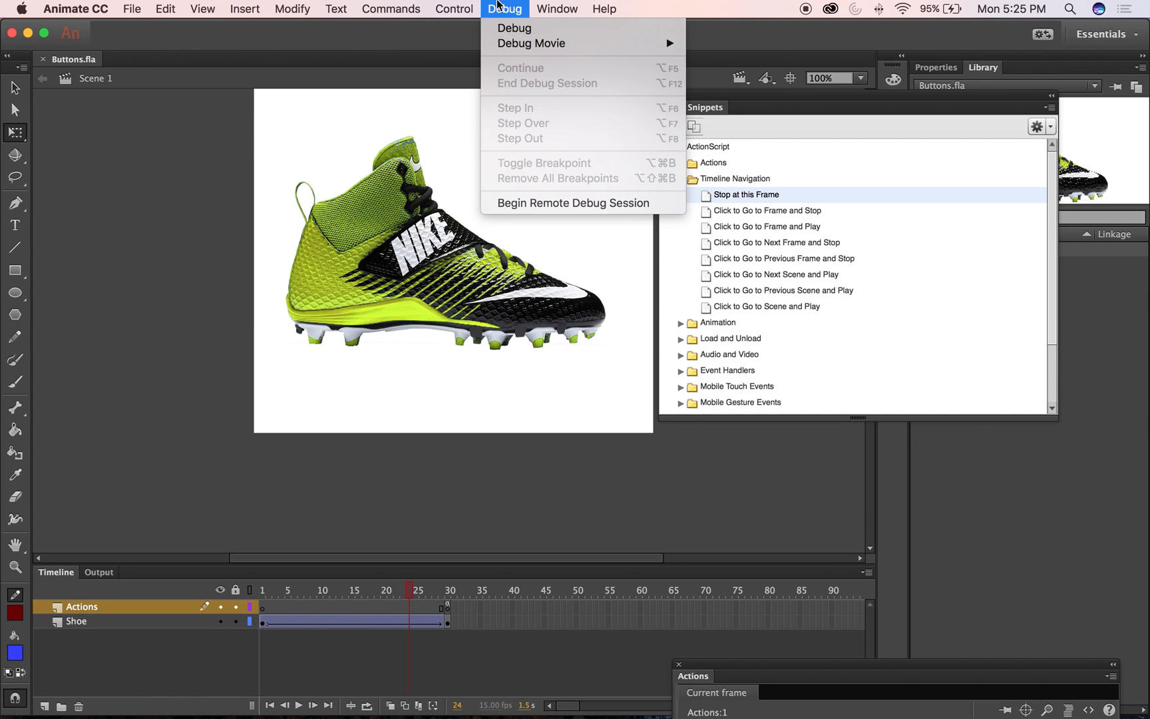
{"action": "mouse_move", "coordinate": [574, 7]}
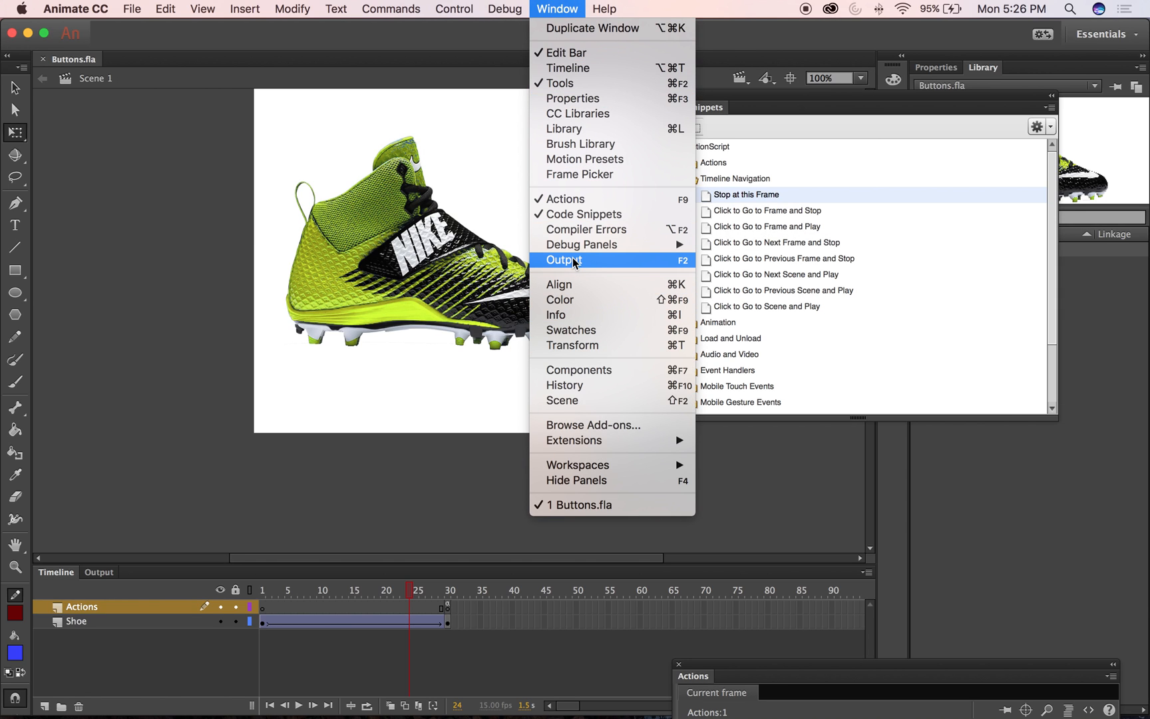
{"action": "mouse_move", "coordinate": [452, 8]}
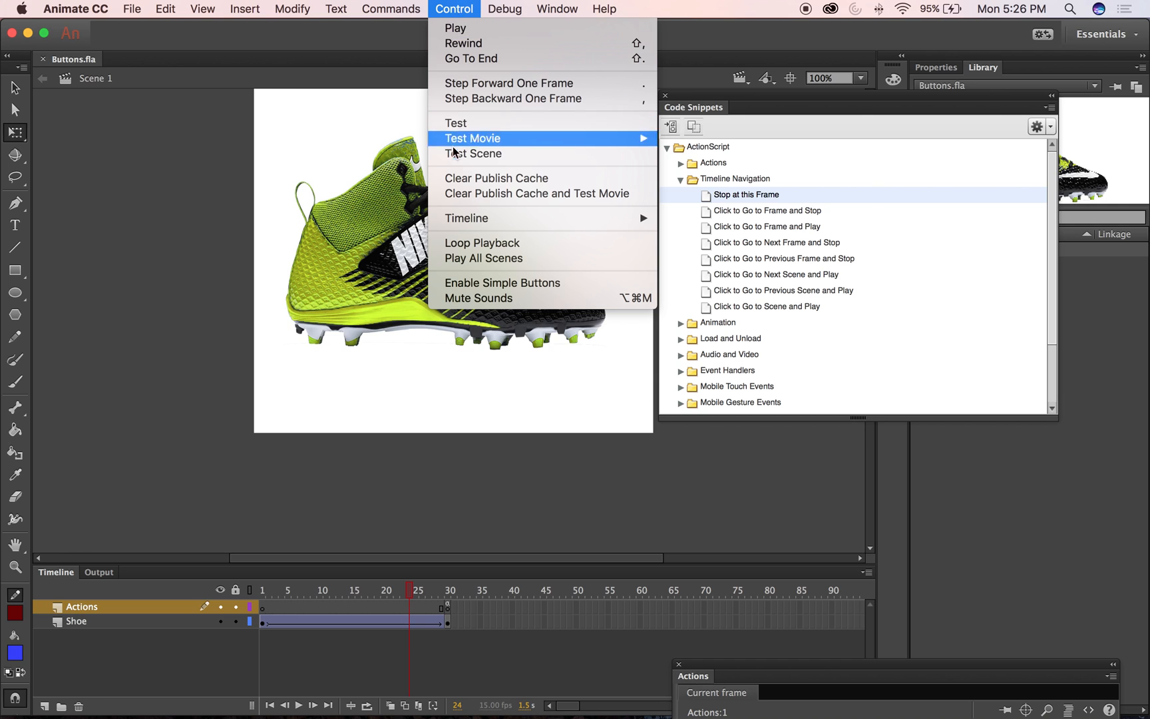
{"action": "left_click", "coordinate": [469, 122]}
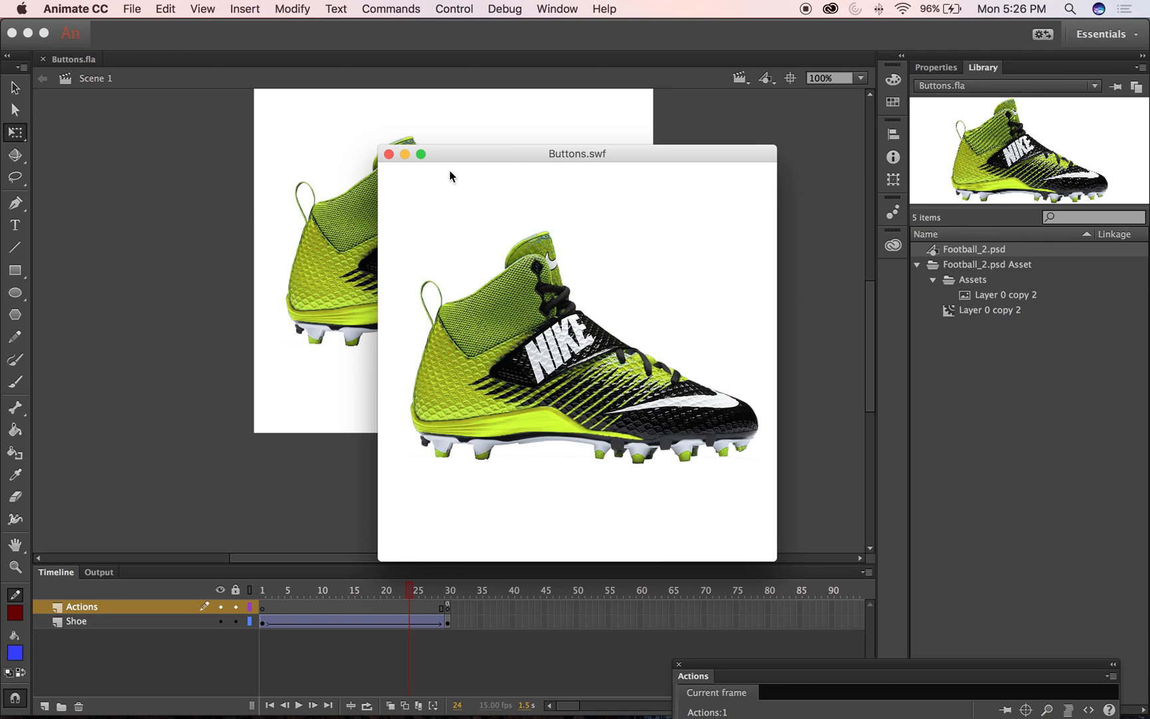
{"action": "left_click", "coordinate": [389, 153]}
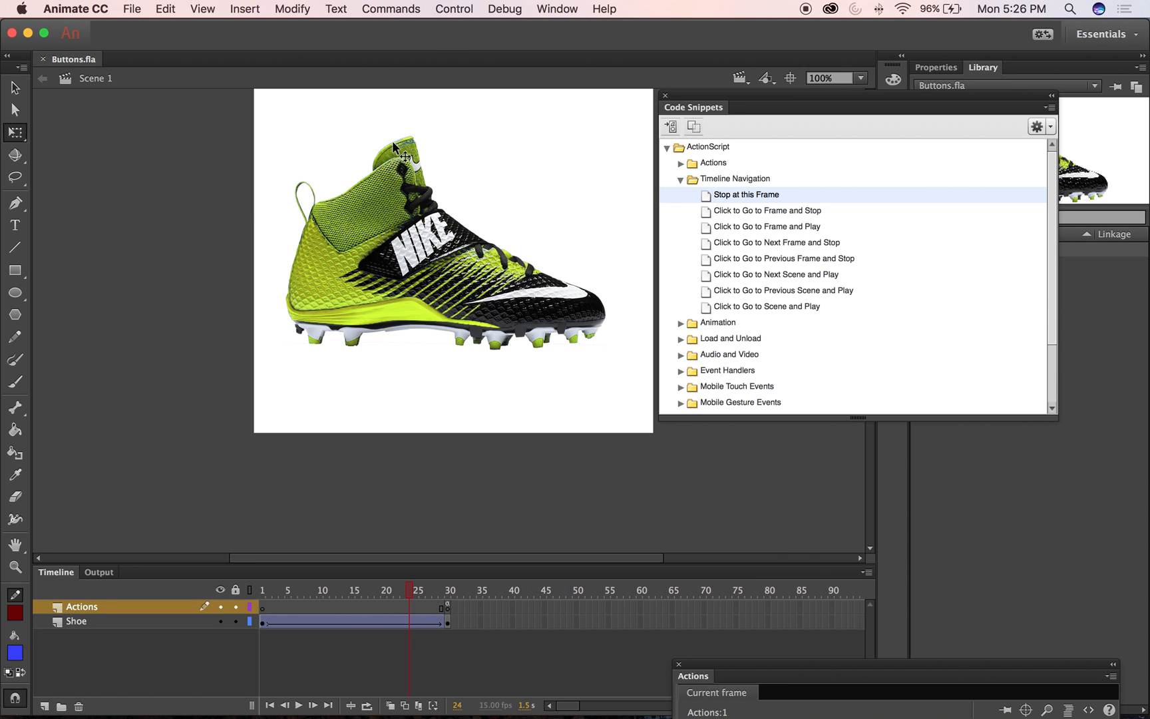
Close the Code Snippets and Actions windows
{"action": "left_click_drag", "start_coordinate": [869, 96], "coordinate": [900, 236]}
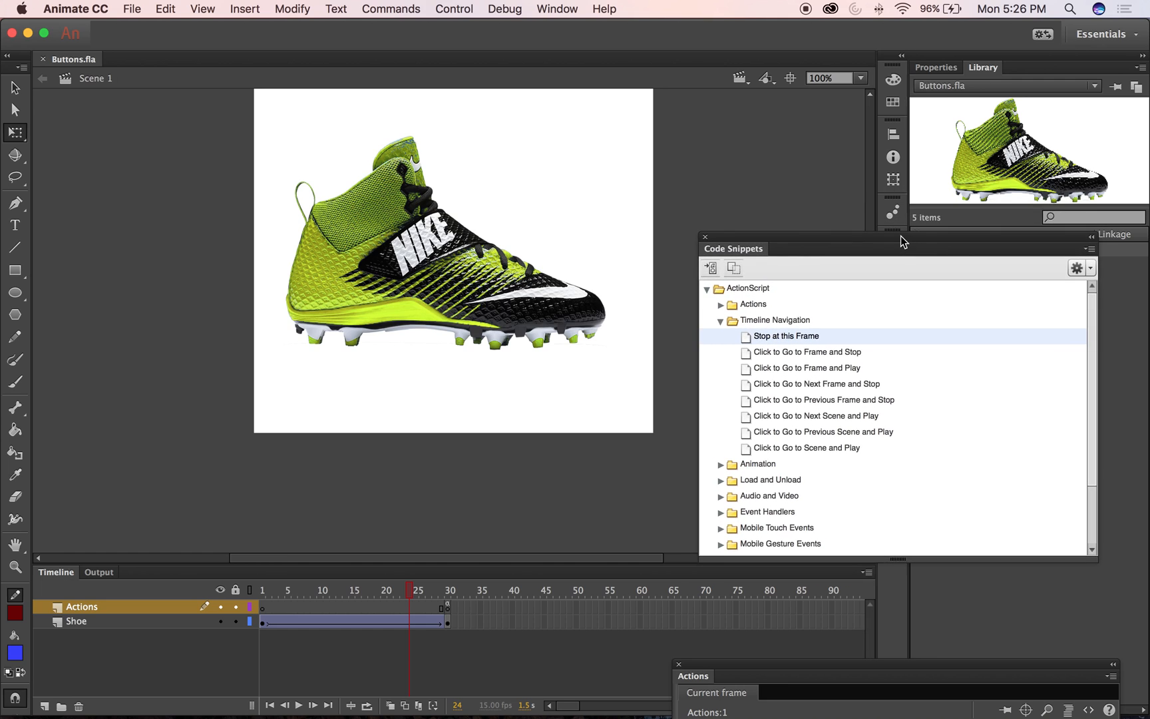
{"action": "left_click", "coordinate": [704, 235]}
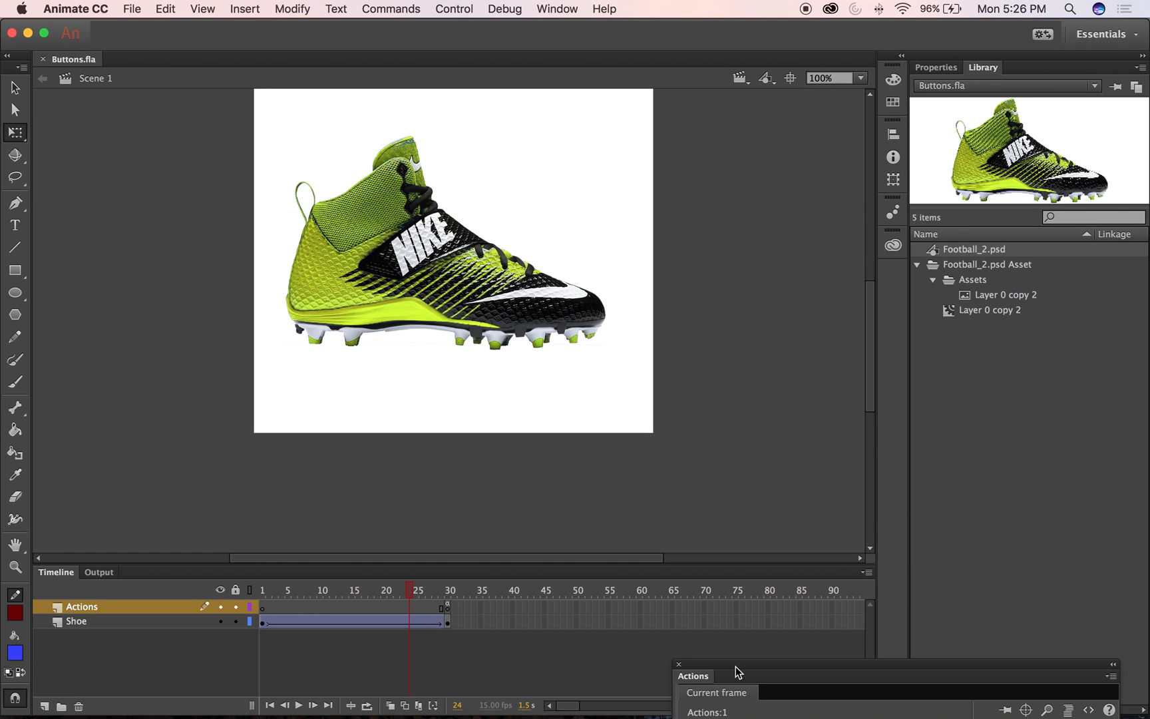
{"action": "left_click_drag", "start_coordinate": [736, 665], "coordinate": [728, 189]}
{"action": "left_click", "coordinate": [669, 185]}
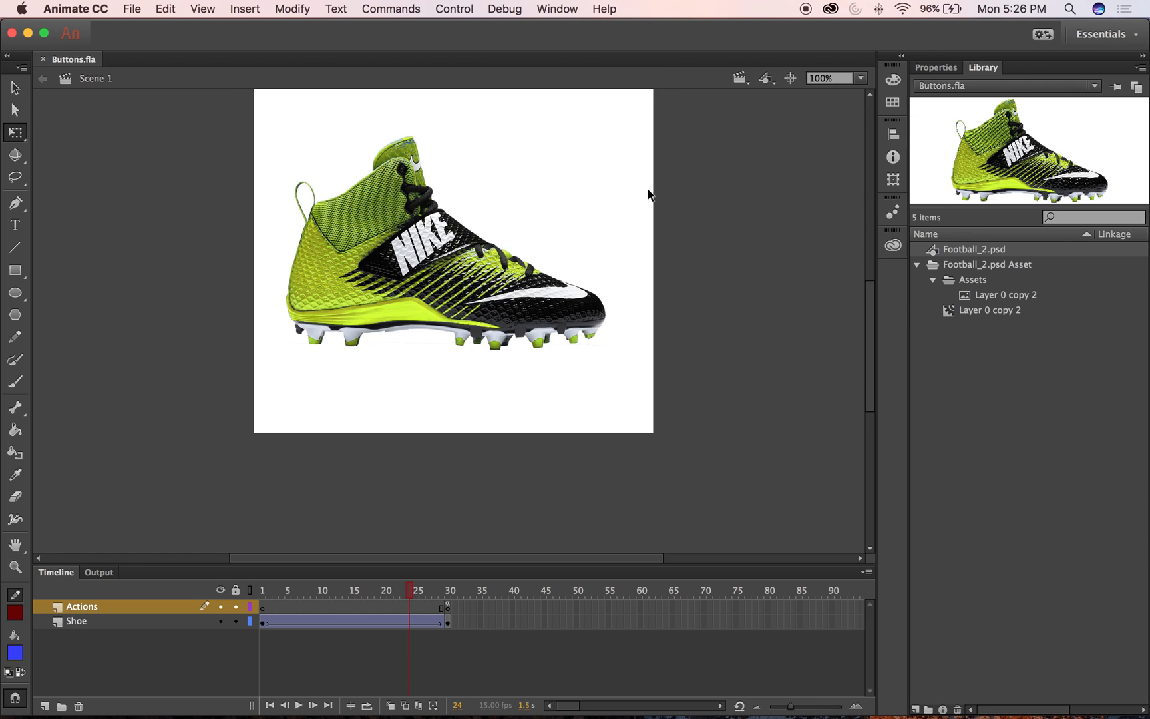
Move the enlarged shoe in frame 30 of the Shoe layer straight down toward the stage's vertical middle, then deselect it
{"action": "left_click", "coordinate": [449, 621]}
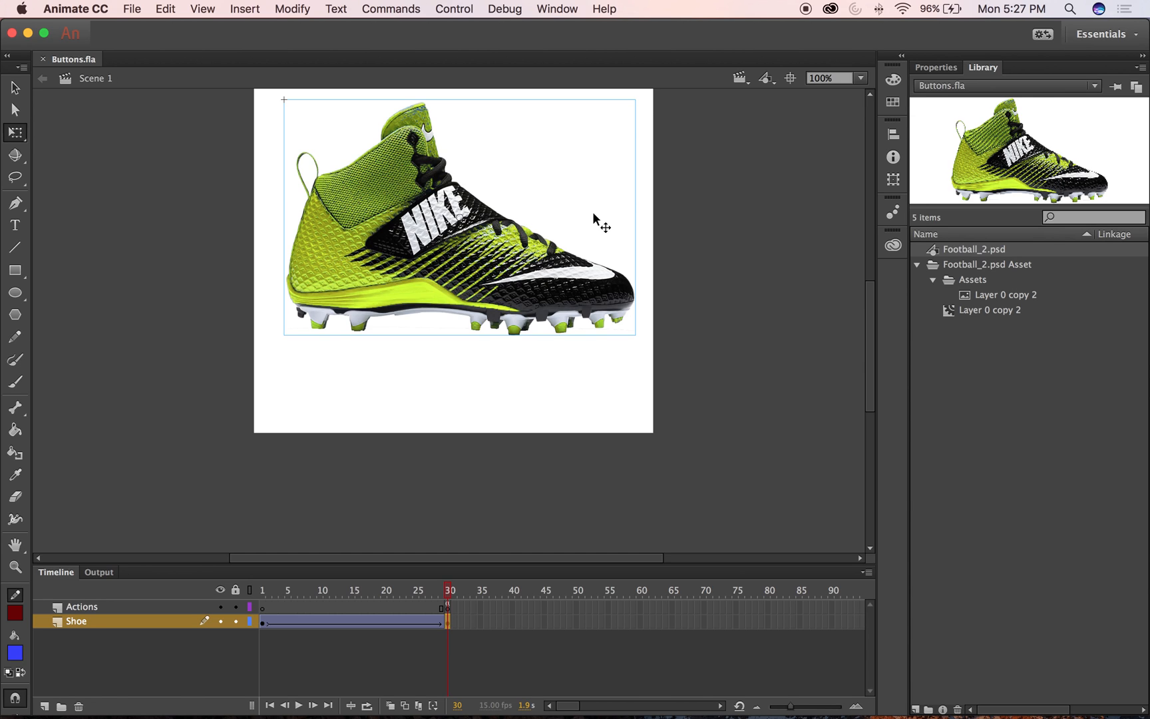
{"action": "key", "text": "shift+Down"}
{"action": "key", "text": "shift+Down"}
{"action": "key", "text": "shift+Down"}
{"action": "key", "text": "shift+Down"}
{"action": "key", "text": "shift+Down"}
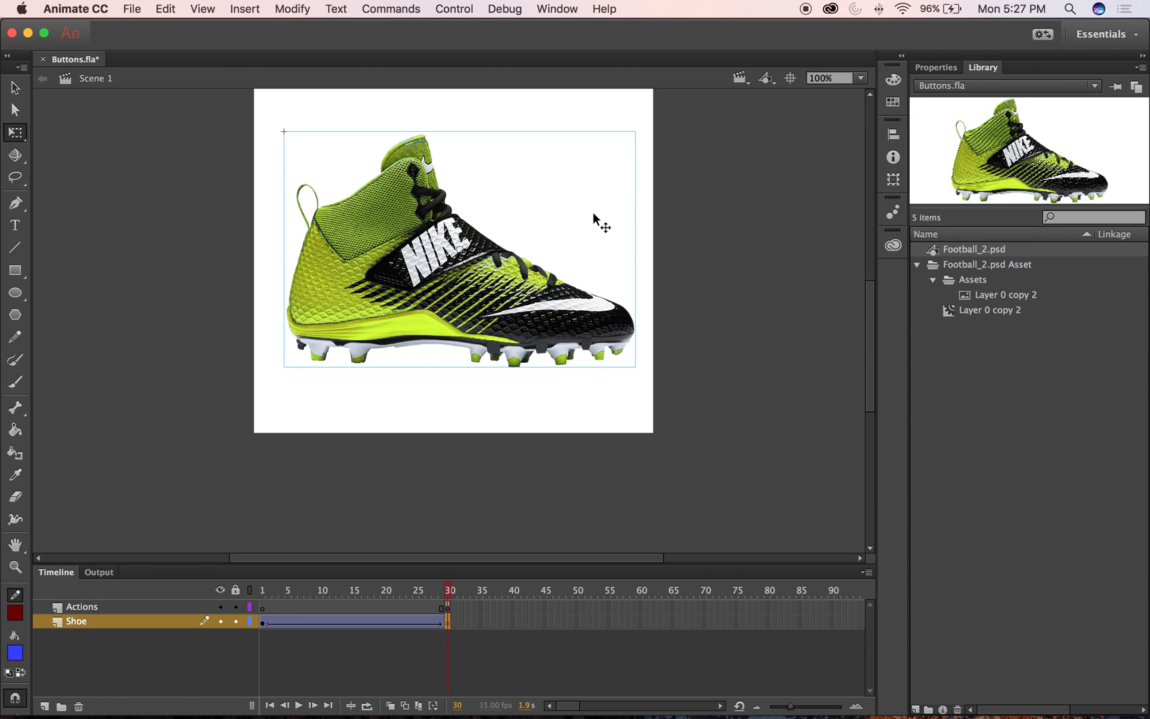
{"action": "key", "text": "shift+Down"}
{"action": "key", "text": "shift+Up"}
{"action": "key", "text": "Return"}
{"action": "left_click_drag", "start_coordinate": [547, 321], "coordinate": [547, 328]}
{"action": "left_click", "coordinate": [700, 207]}
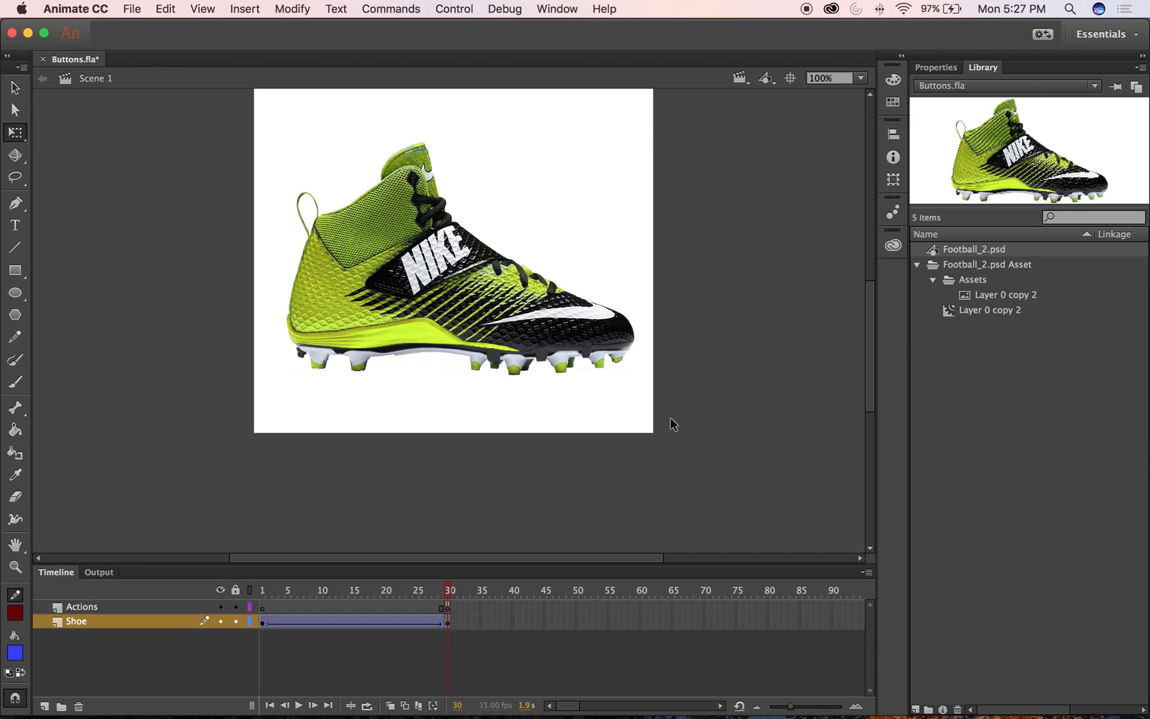
Test the movie again with the repositioned shoe and close the preview window
{"action": "left_click", "coordinate": [391, 9]}
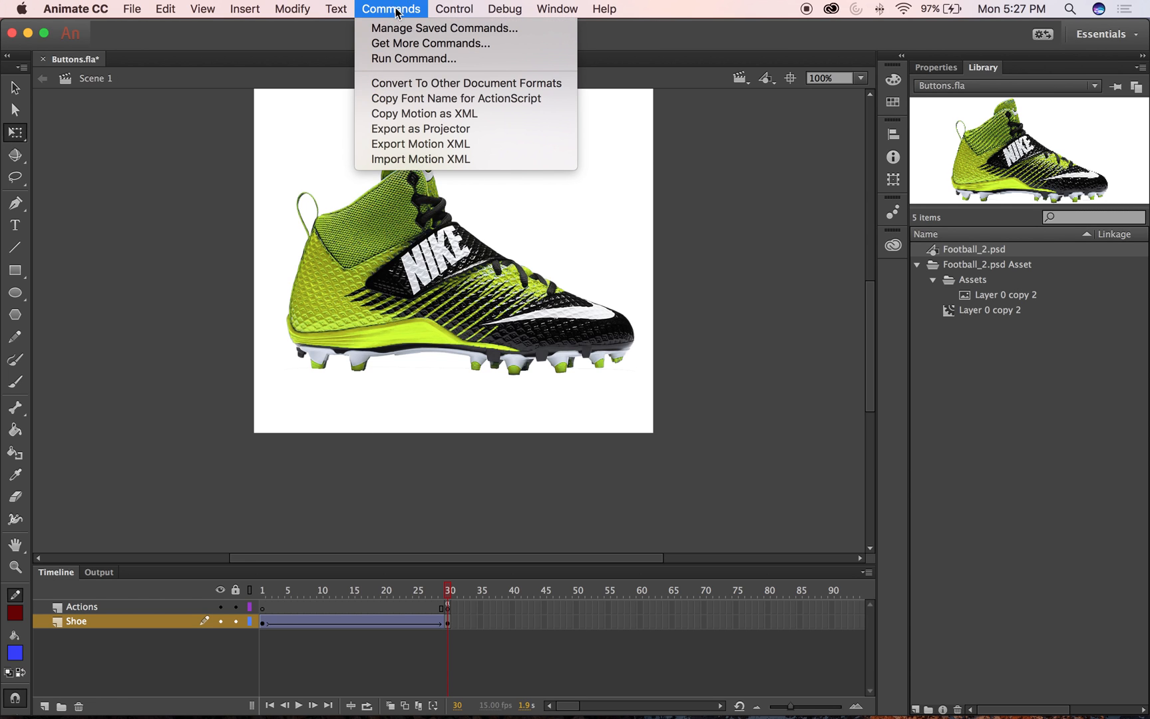
{"action": "mouse_move", "coordinate": [454, 9]}
{"action": "mouse_move", "coordinate": [446, 148]}
{"action": "left_click", "coordinate": [450, 123]}
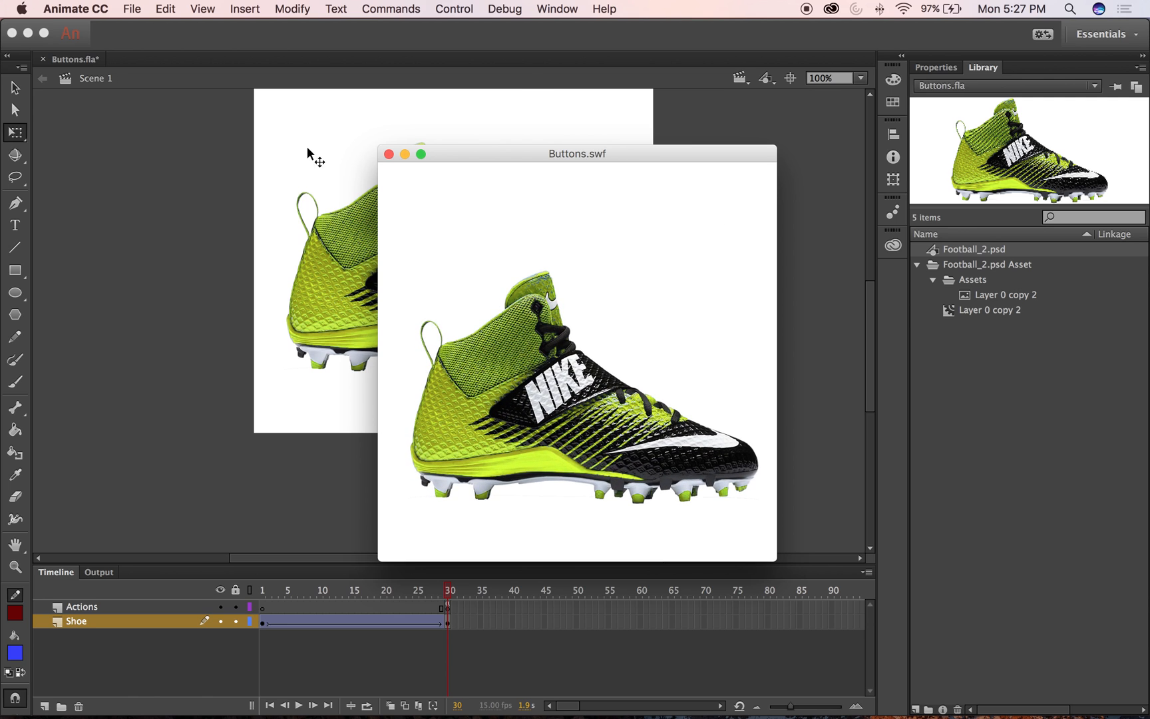
{"action": "left_click", "coordinate": [388, 155]}
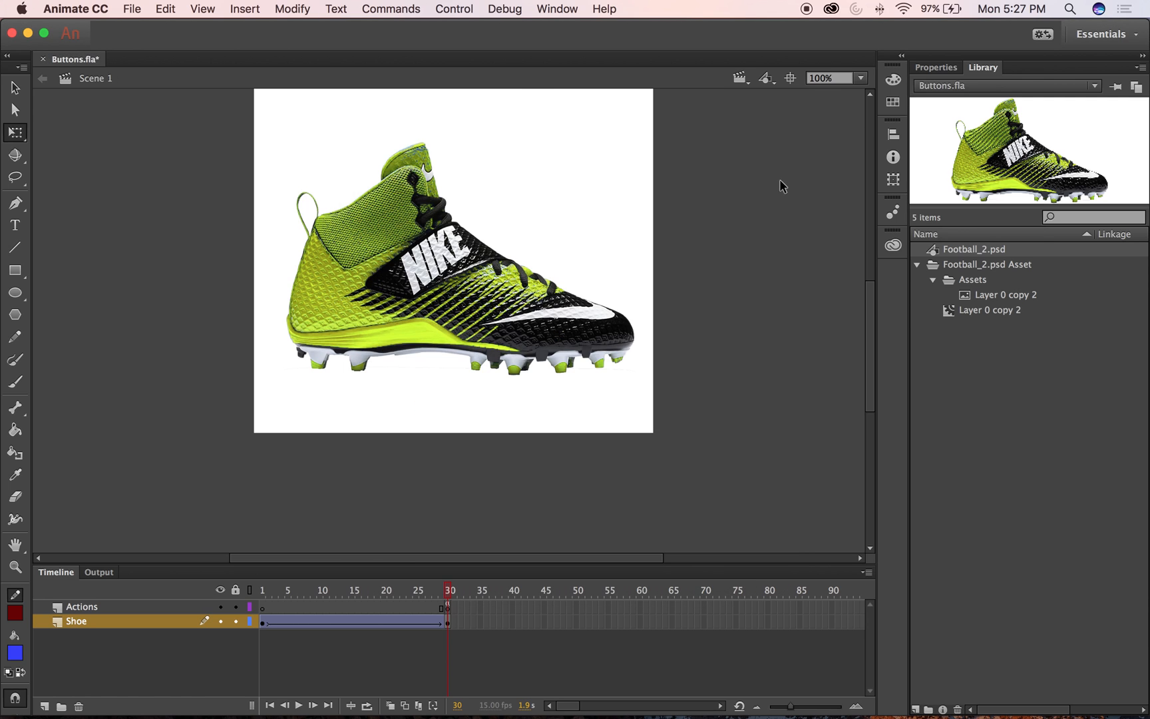
{"action": "scroll", "coordinate": [770, 200], "scroll_direction": "down", "scroll_amount": 3}
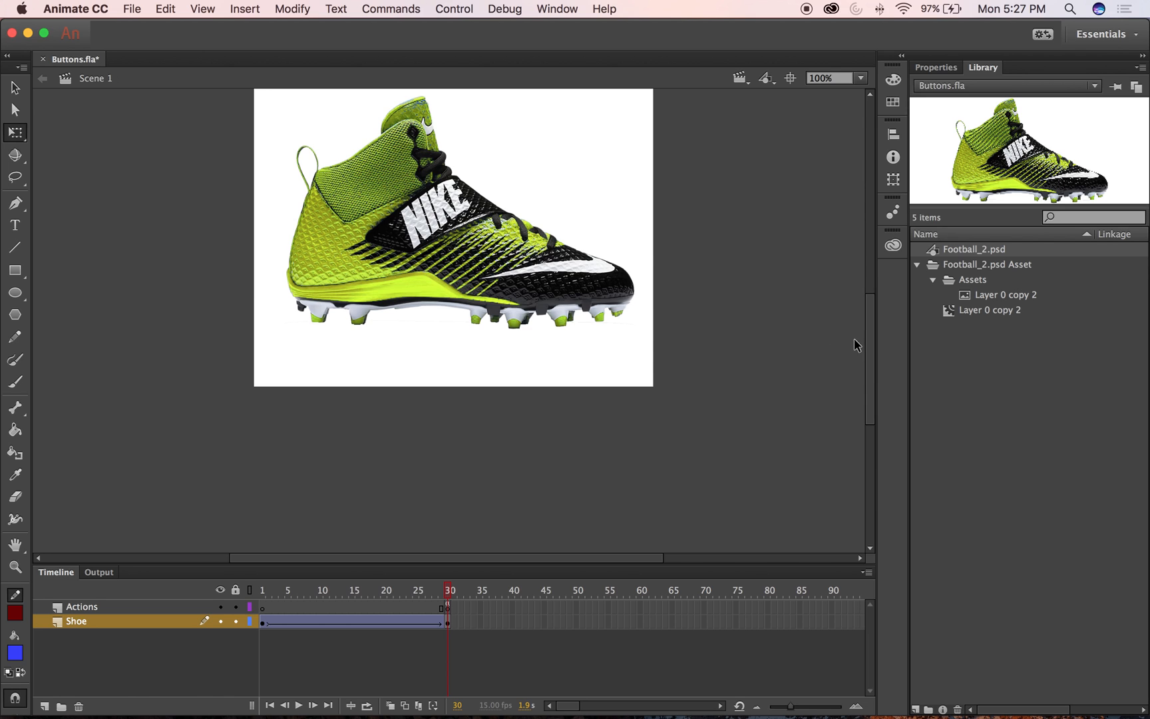
Add a static text block about 243 px wide reading "Color Change" at the top of the stage in frame 30 of the Shoe layer
{"action": "scroll", "coordinate": [872, 335], "scroll_direction": "up", "scroll_amount": 3}
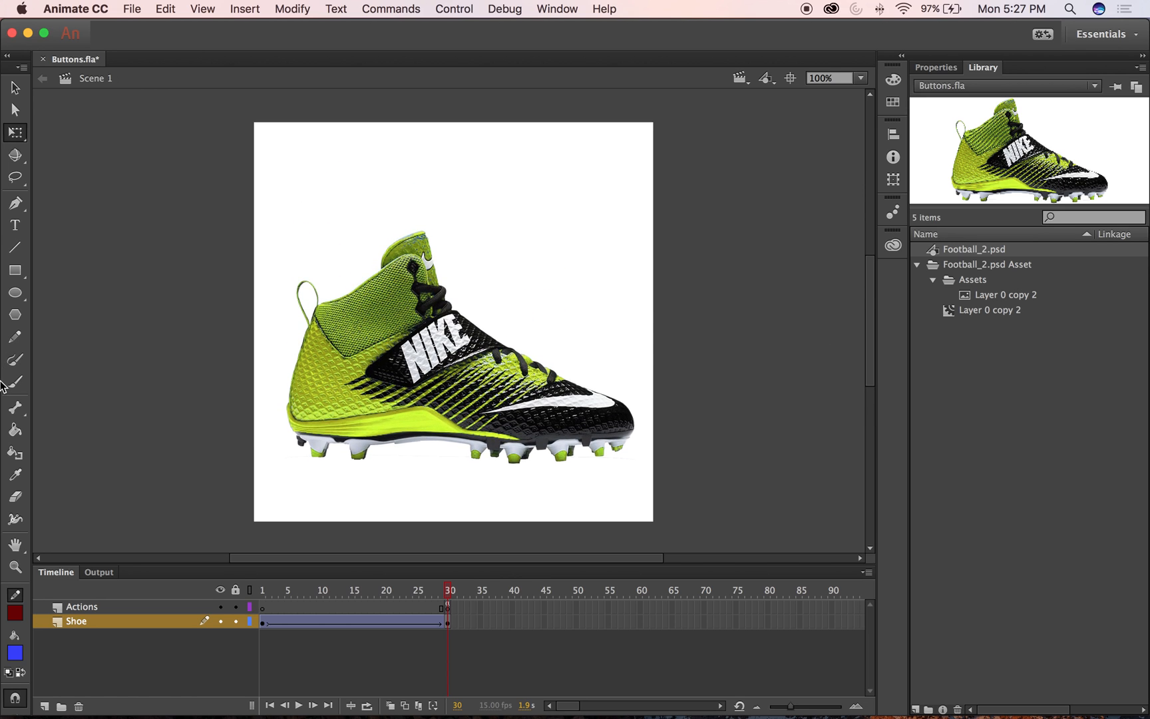
{"action": "left_click", "coordinate": [14, 225]}
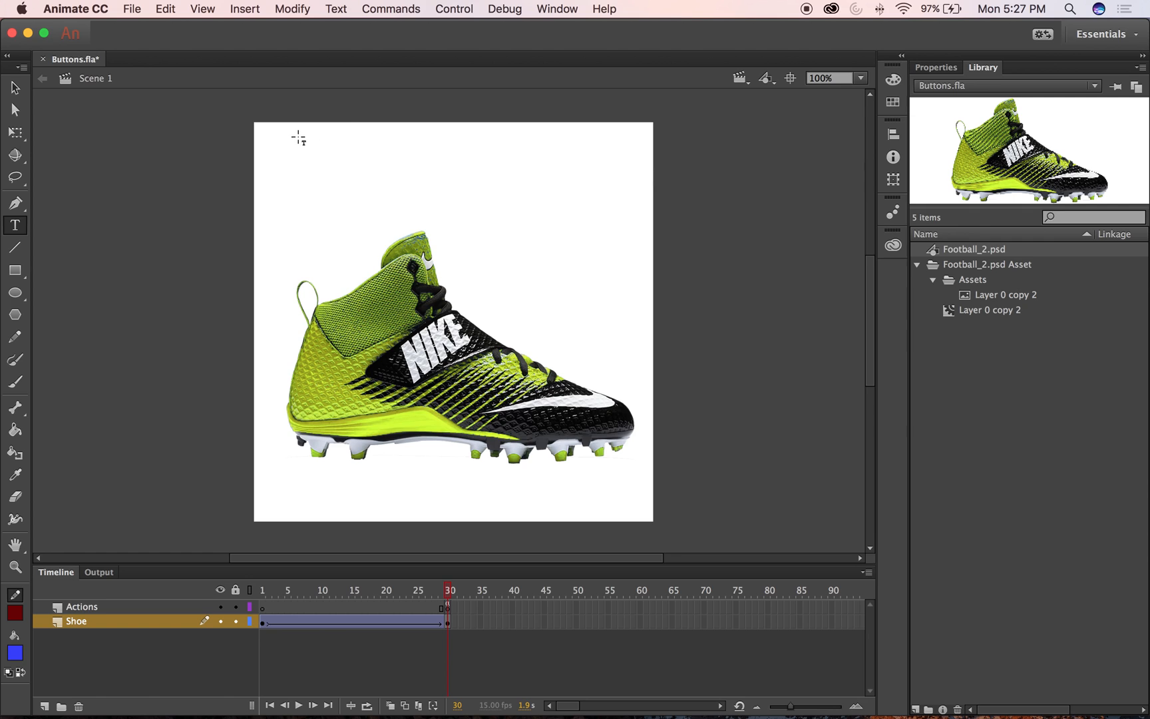
{"action": "left_click_drag", "start_coordinate": [295, 123], "coordinate": [488, 189]}
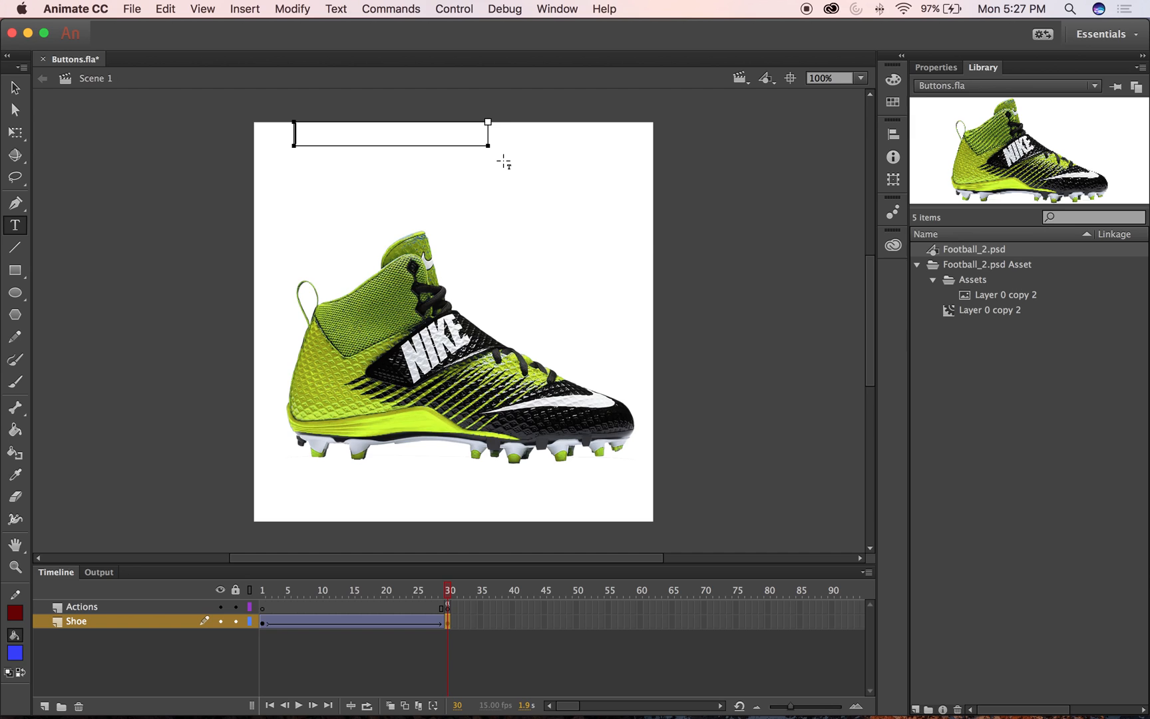
{"action": "type", "text": "Color Change"}
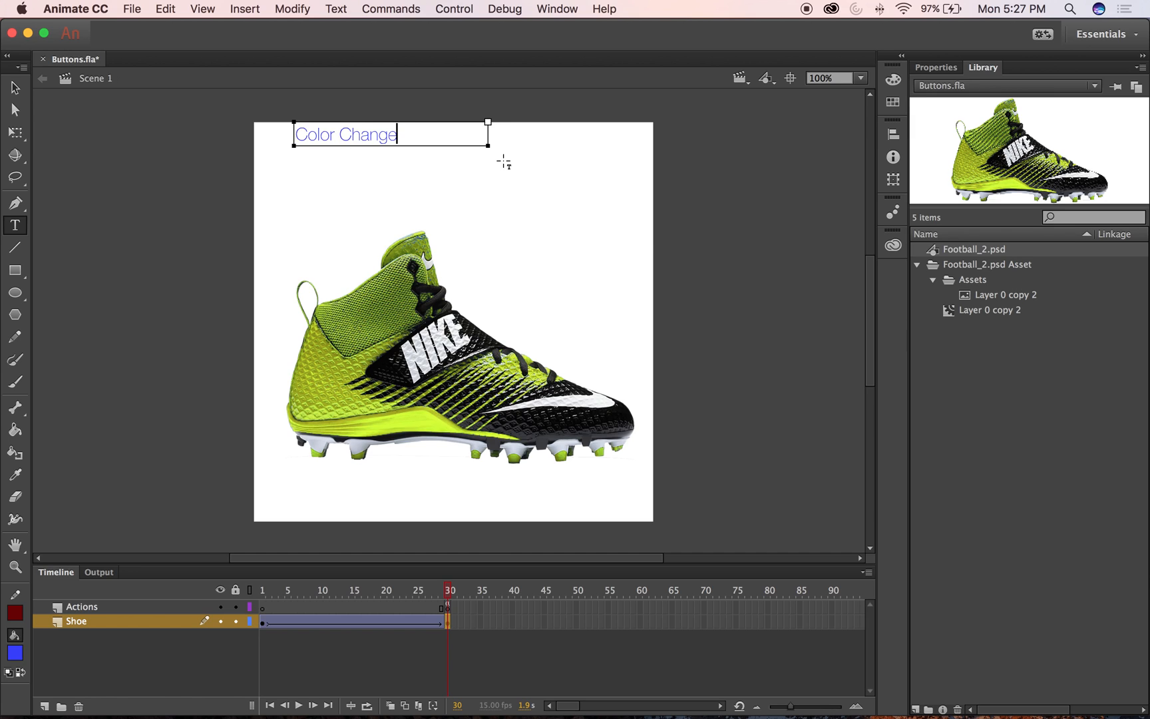
Try the Light and Italic styles of Helvetica Neue on the whole Color Change text, and settle on Medium
{"action": "left_click_drag", "start_coordinate": [408, 134], "coordinate": [110, 120]}
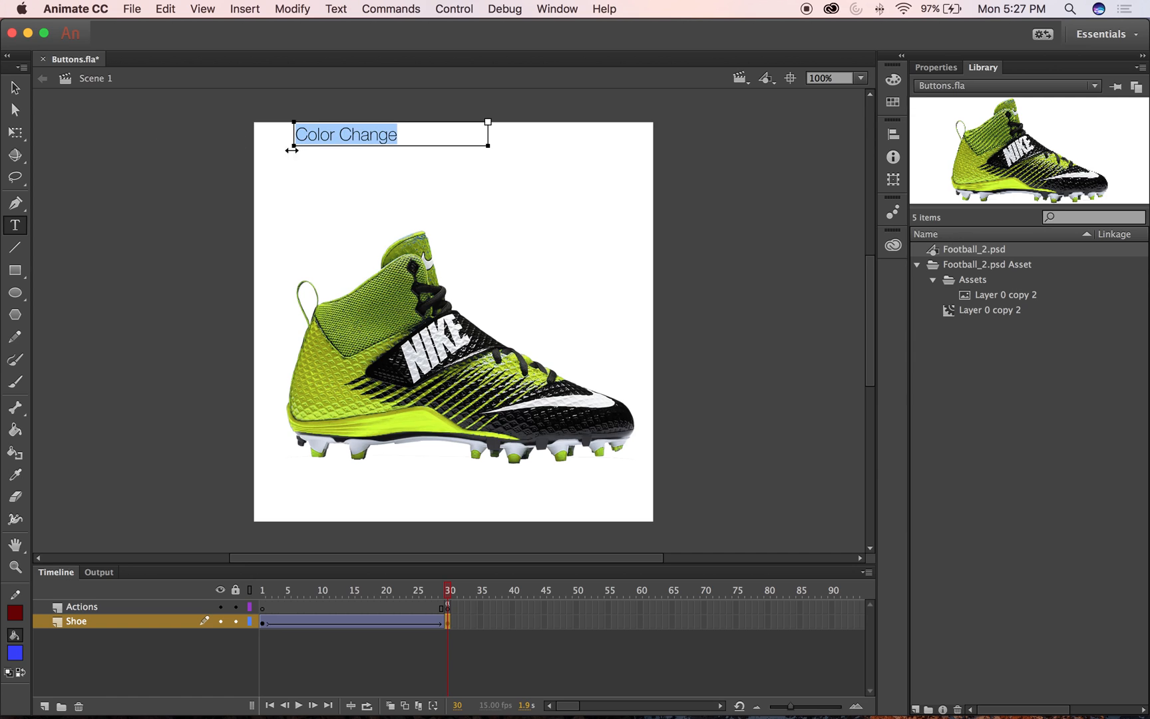
{"action": "left_click", "coordinate": [892, 102]}
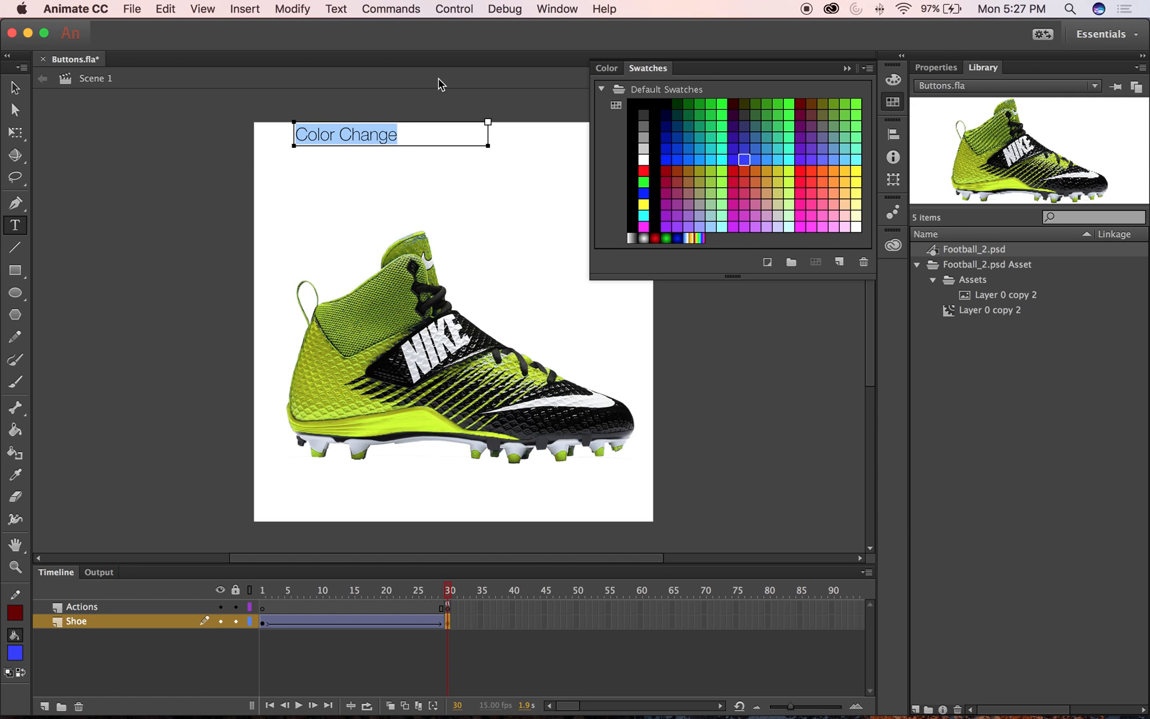
{"action": "left_click", "coordinate": [935, 68]}
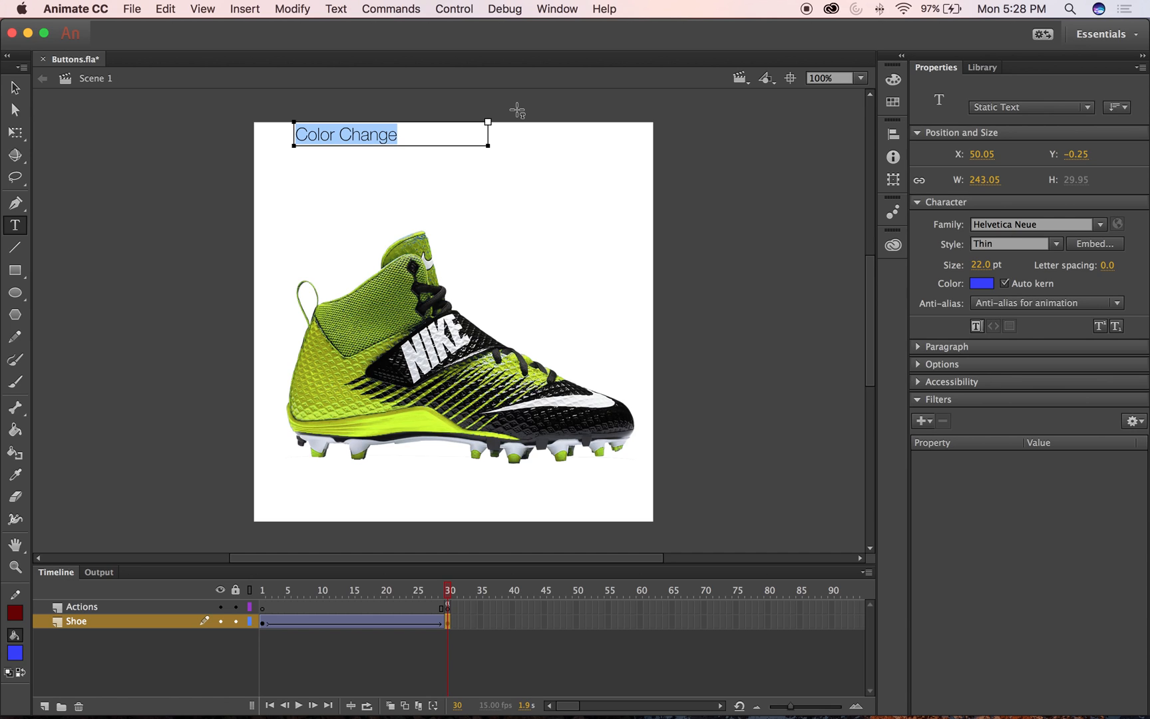
{"action": "left_click", "coordinate": [1056, 245]}
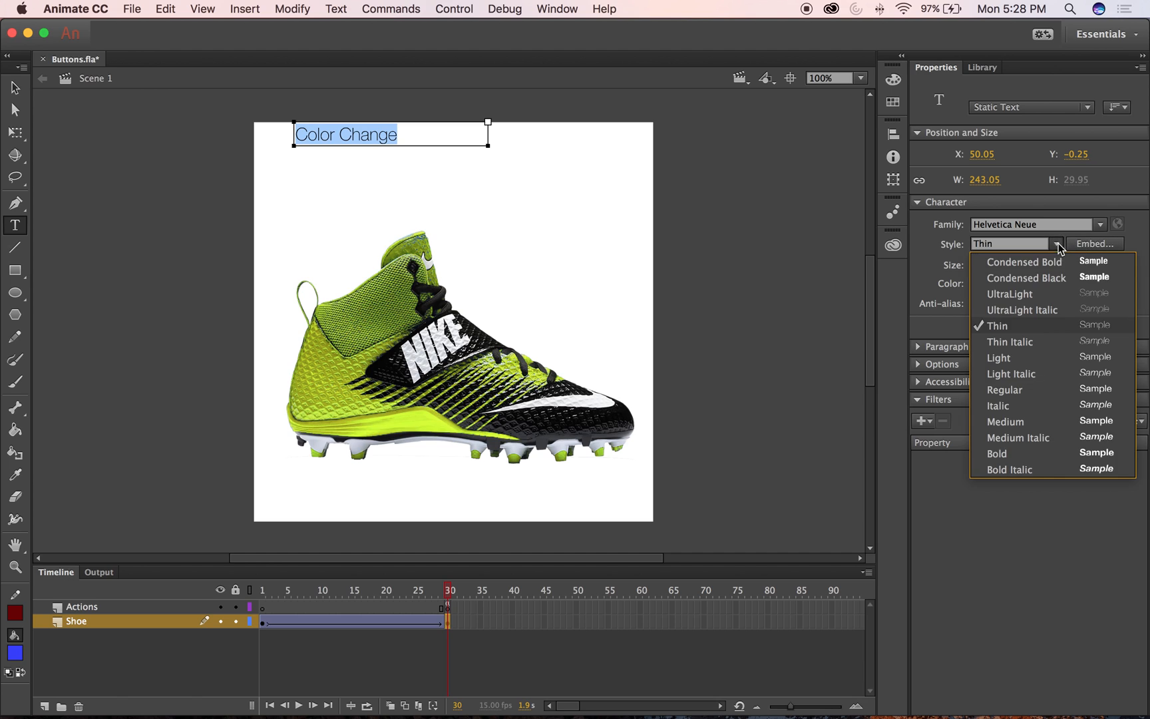
{"action": "left_click", "coordinate": [1002, 358]}
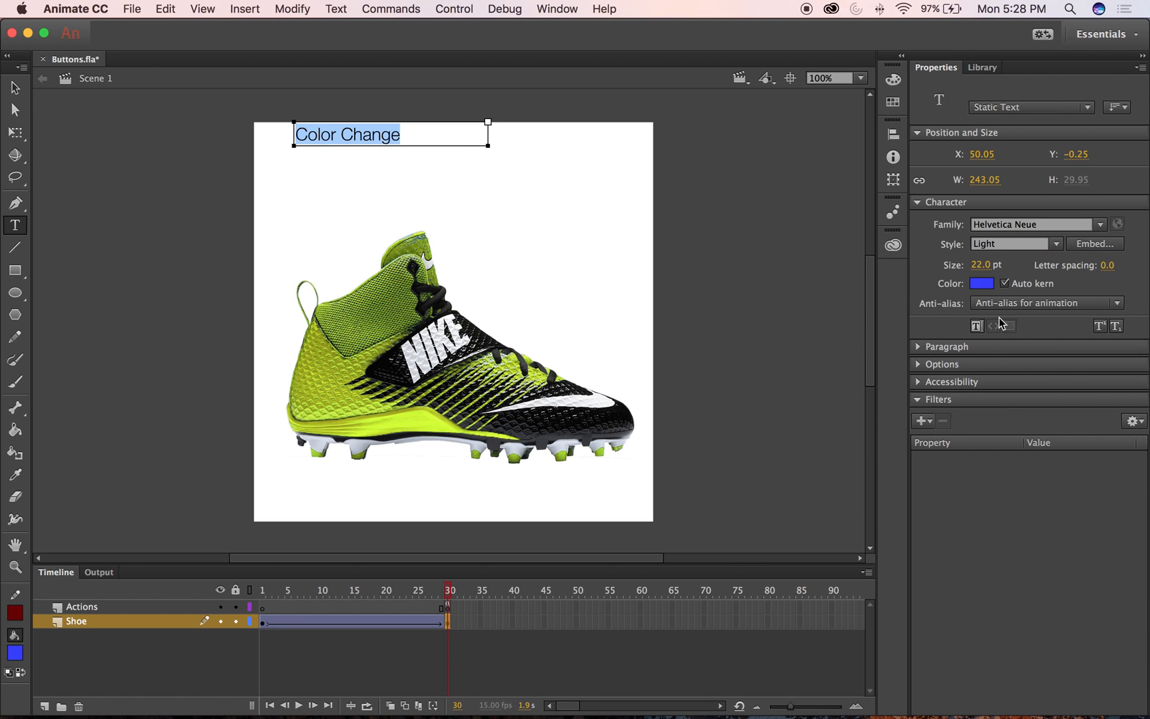
{"action": "left_click", "coordinate": [1056, 244]}
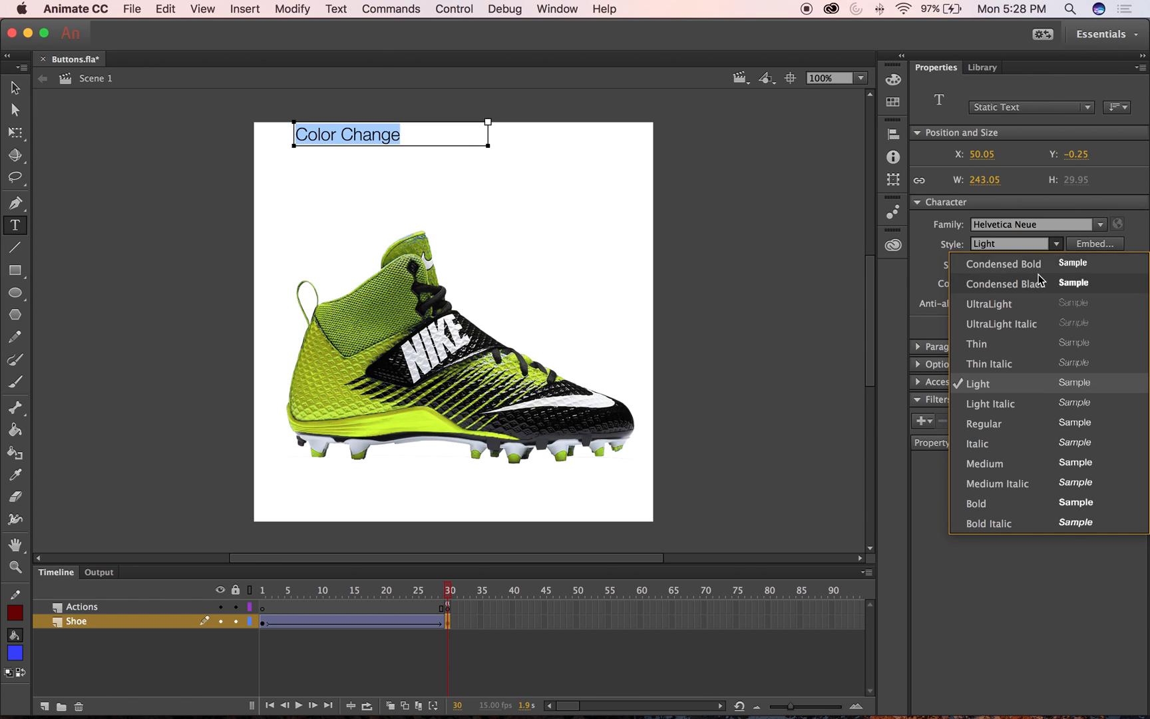
{"action": "left_click", "coordinate": [1023, 442]}
{"action": "left_click", "coordinate": [1054, 245]}
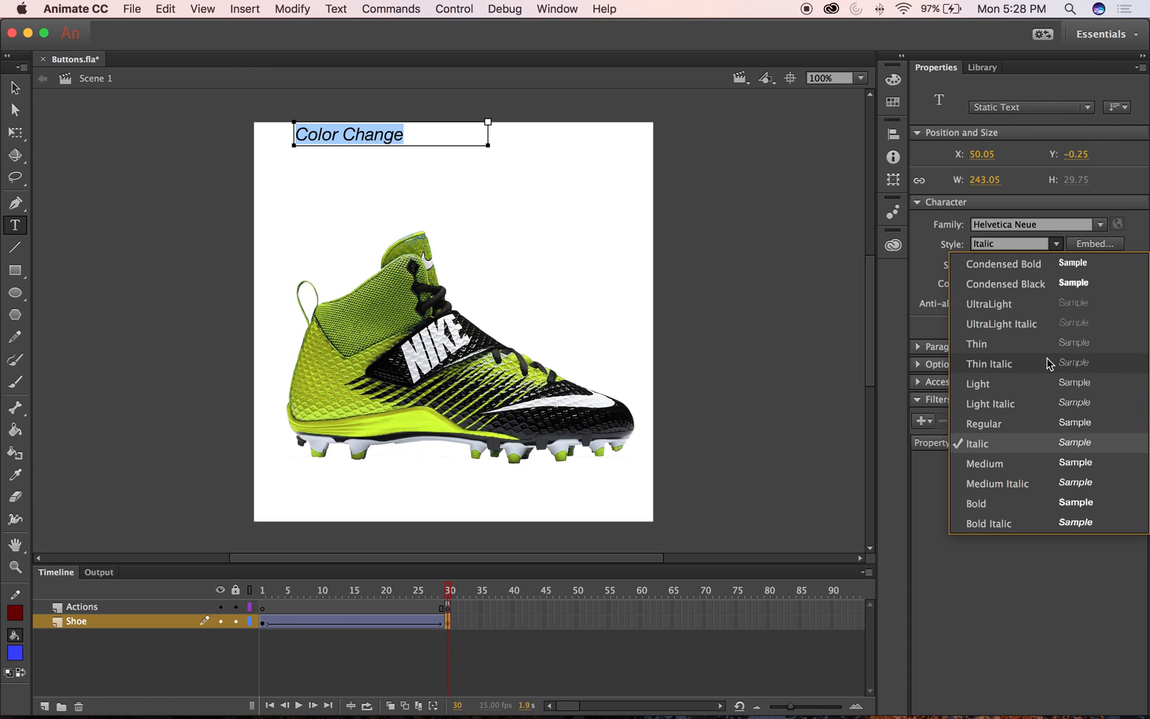
{"action": "left_click", "coordinate": [1003, 465]}
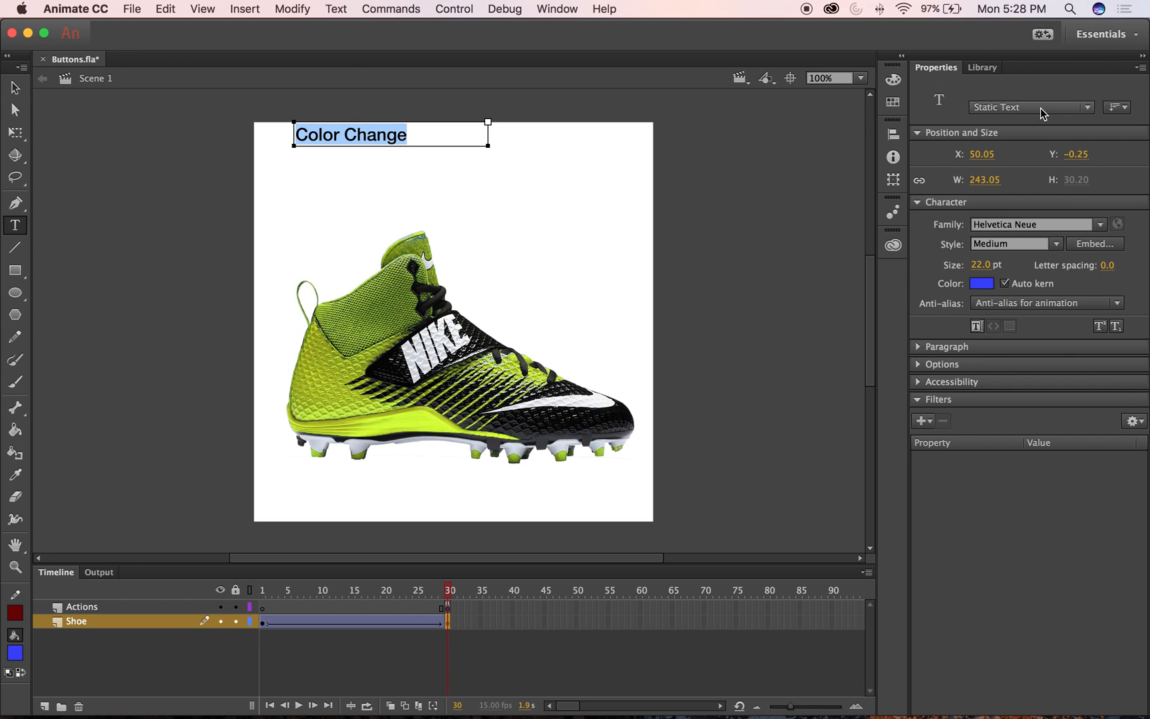
Replace the text with "CHANGE COLOR" in capitals and set its color to black
{"action": "left_click_drag", "start_coordinate": [407, 133], "coordinate": [299, 140]}
{"action": "type", "text": "CHANGE COLOR"}
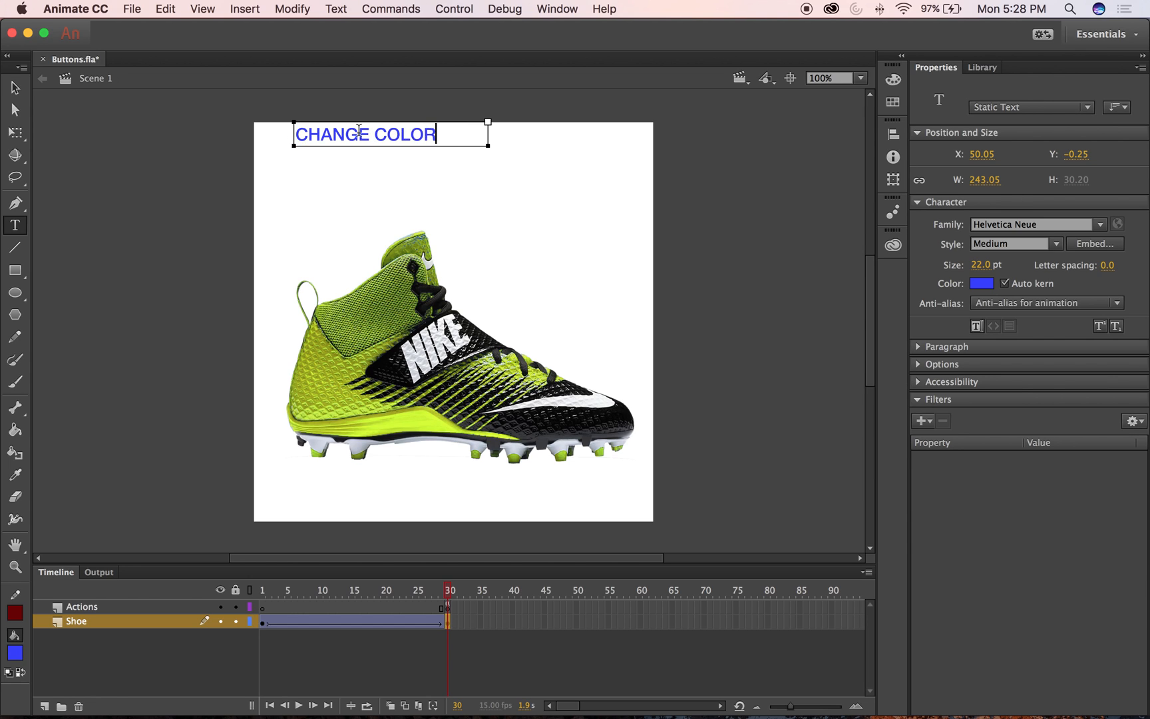
{"action": "key", "text": "super+a"}
{"action": "left_click", "coordinate": [982, 283]}
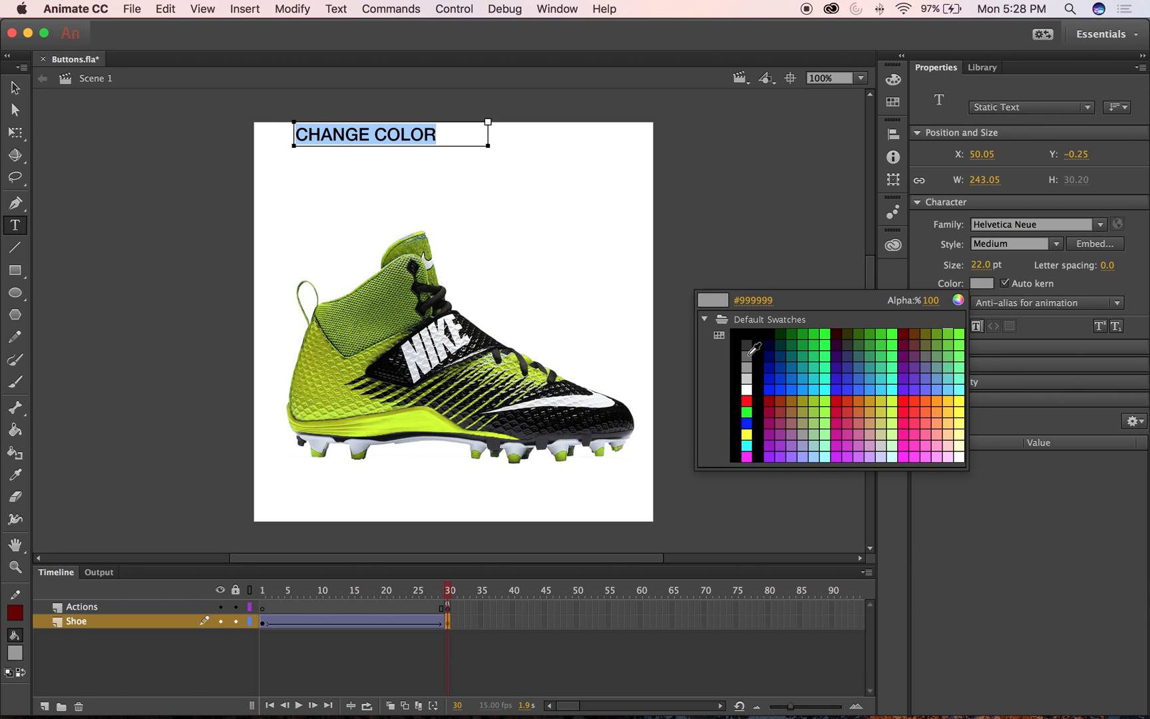
{"action": "left_click", "coordinate": [736, 333]}
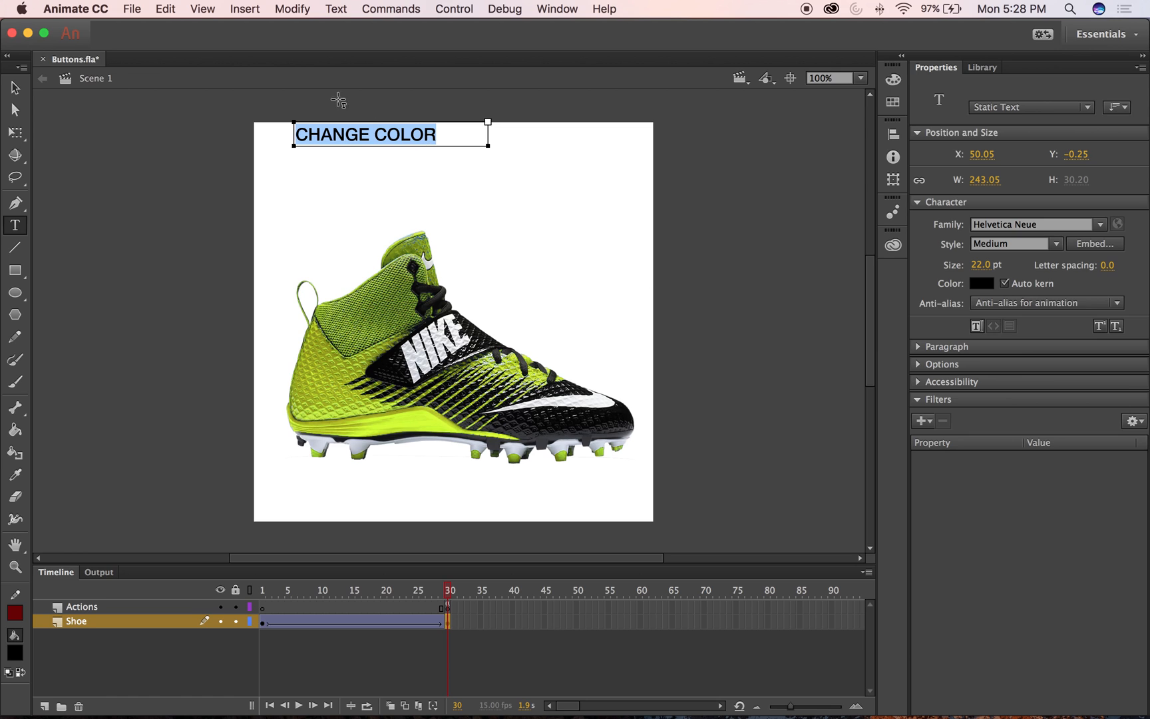
Move the CHANGE COLOR text below the shoe to about X 162, Y 451 and deselect it
{"action": "left_click", "coordinate": [15, 87]}
{"action": "left_click_drag", "start_coordinate": [436, 148], "coordinate": [491, 491]}
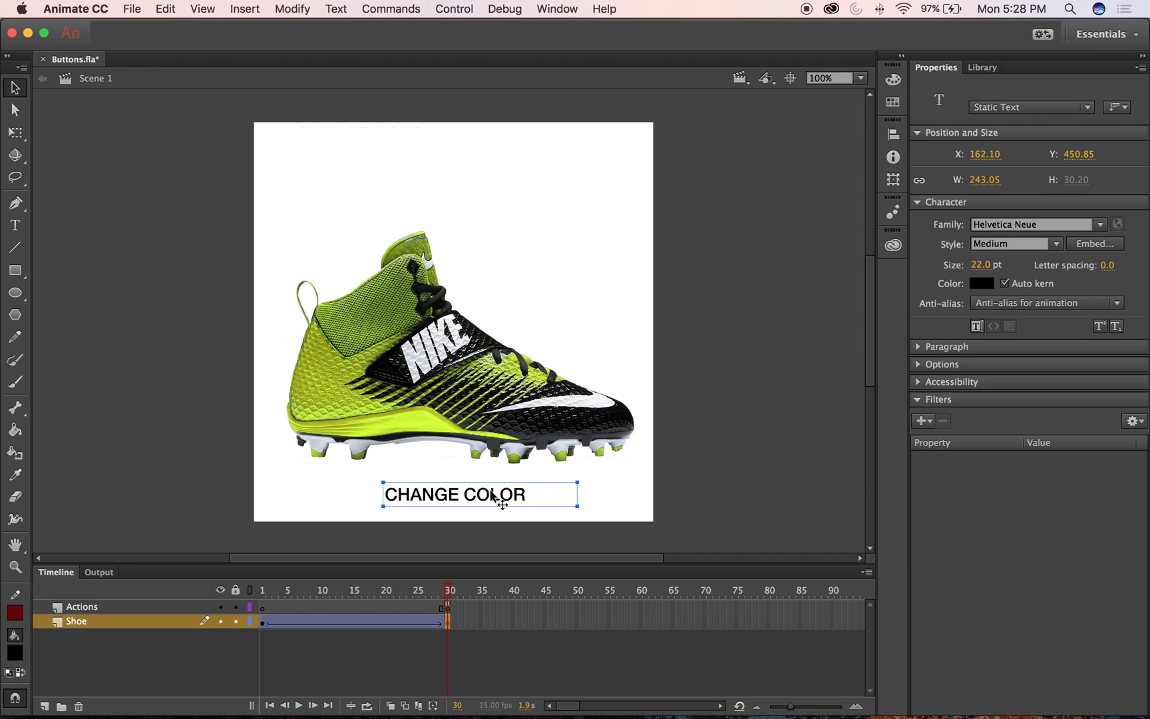
{"action": "left_click", "coordinate": [572, 235]}
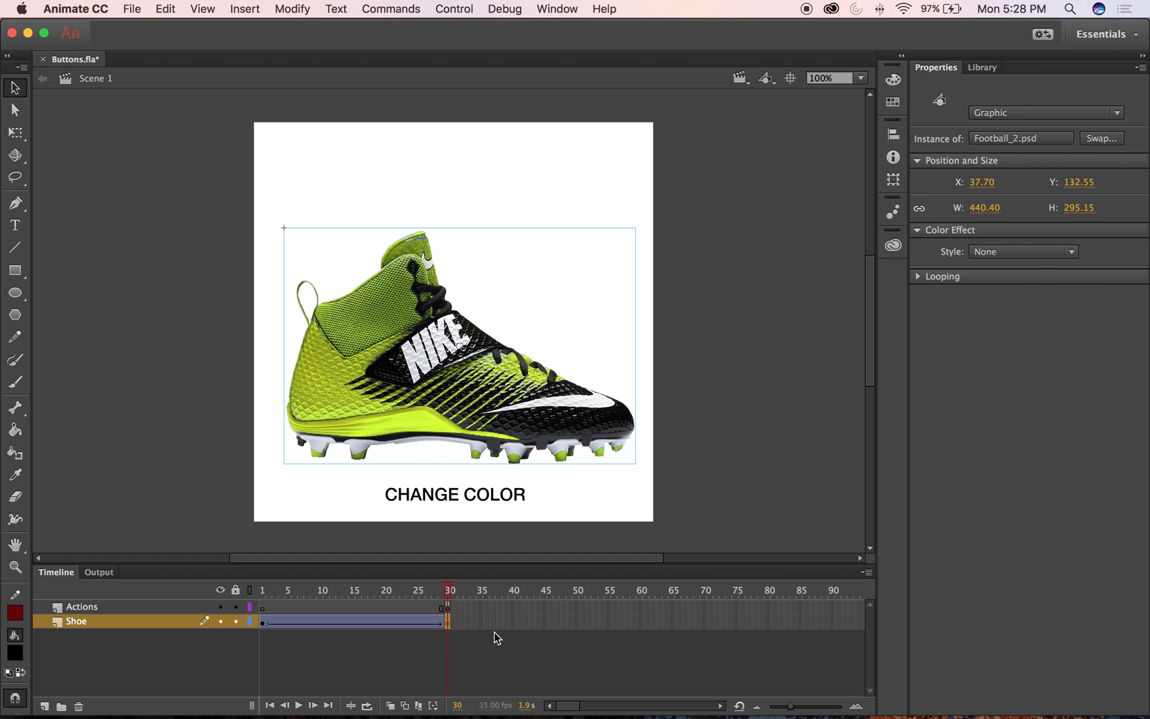
Compare frames 29 and 30 to check in which frames of the Shoe layer the CHANGE COLOR text appears
{"action": "left_click", "coordinate": [475, 501]}
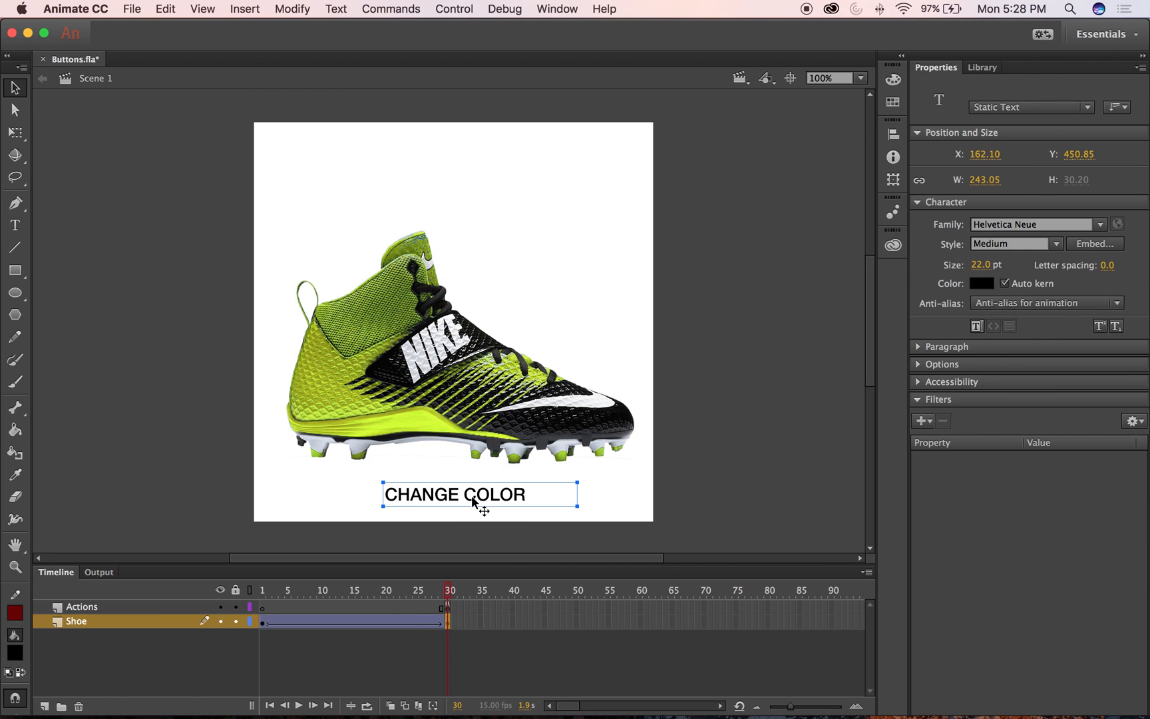
{"action": "left_click", "coordinate": [485, 523]}
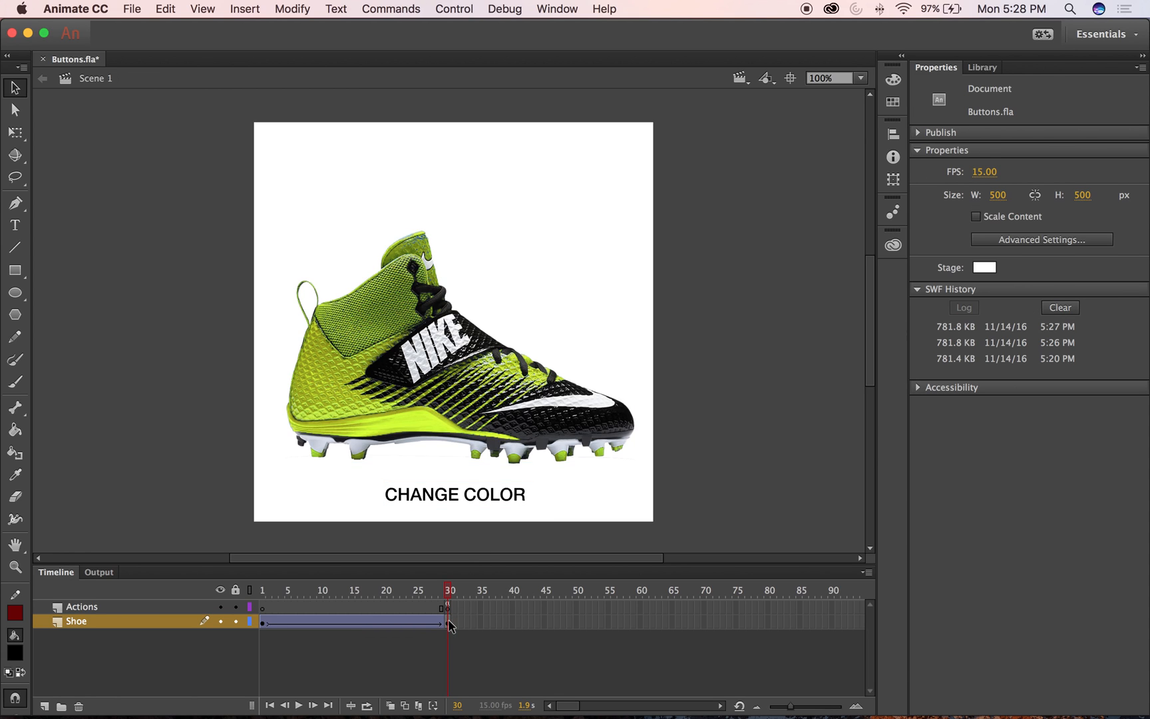
{"action": "left_click", "coordinate": [462, 503]}
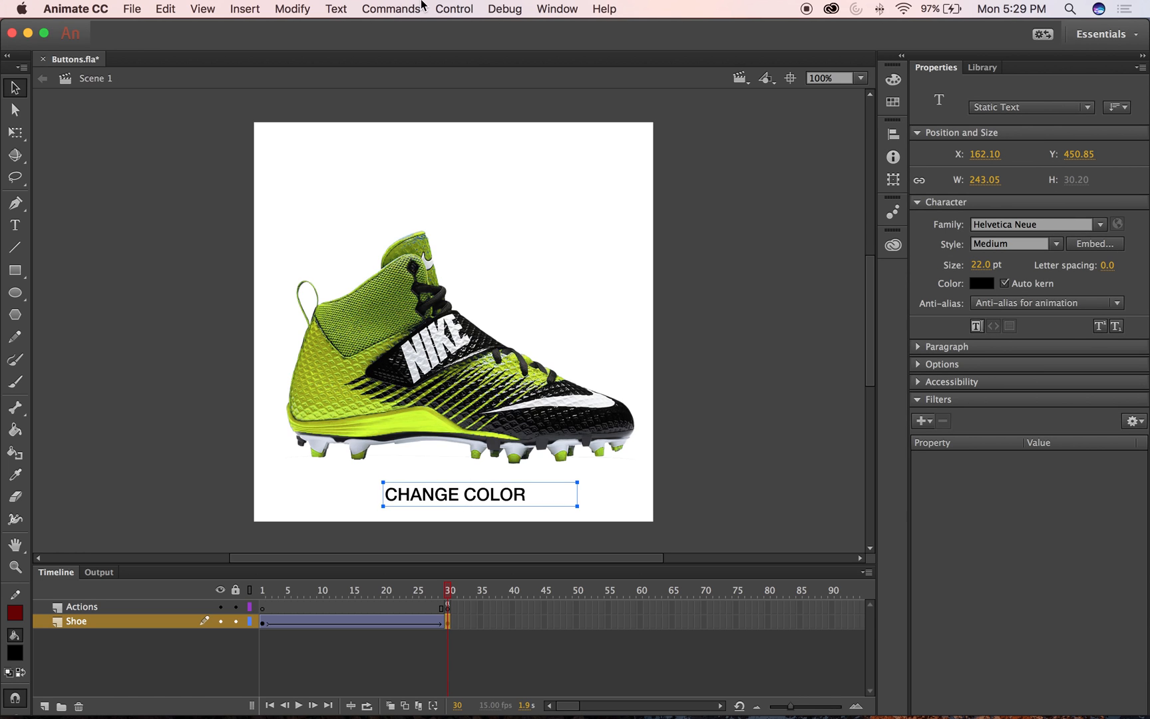
{"action": "key", "text": "Return"}
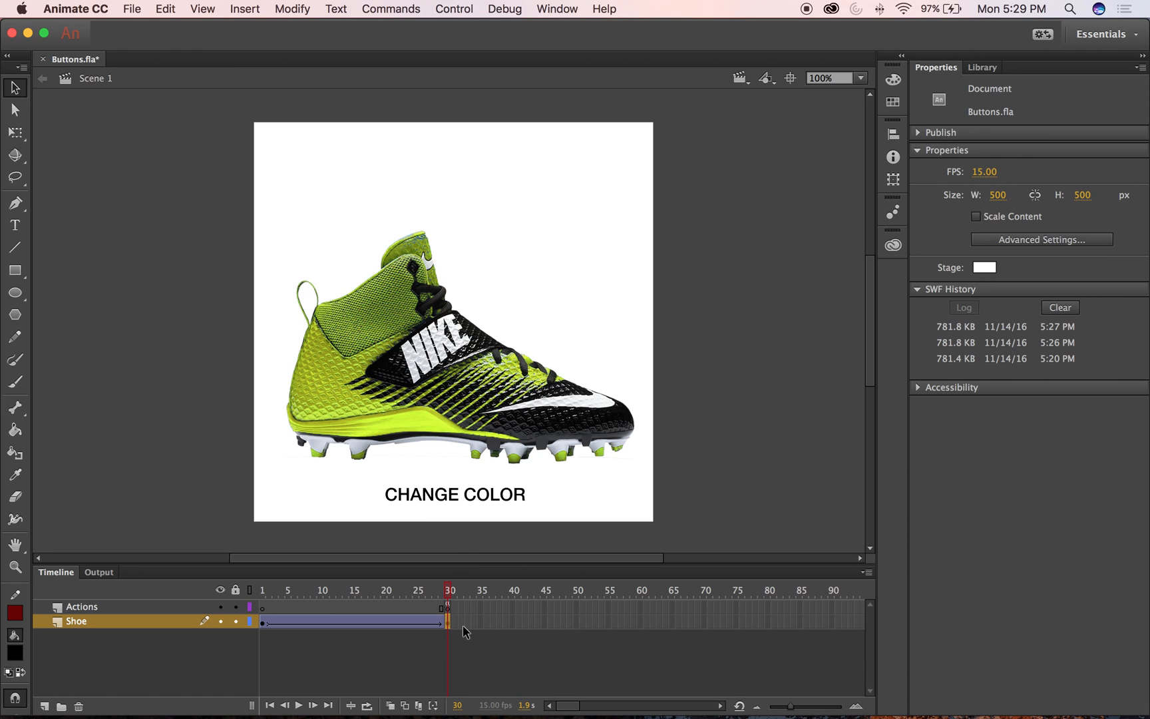
{"action": "left_click", "coordinate": [444, 594]}
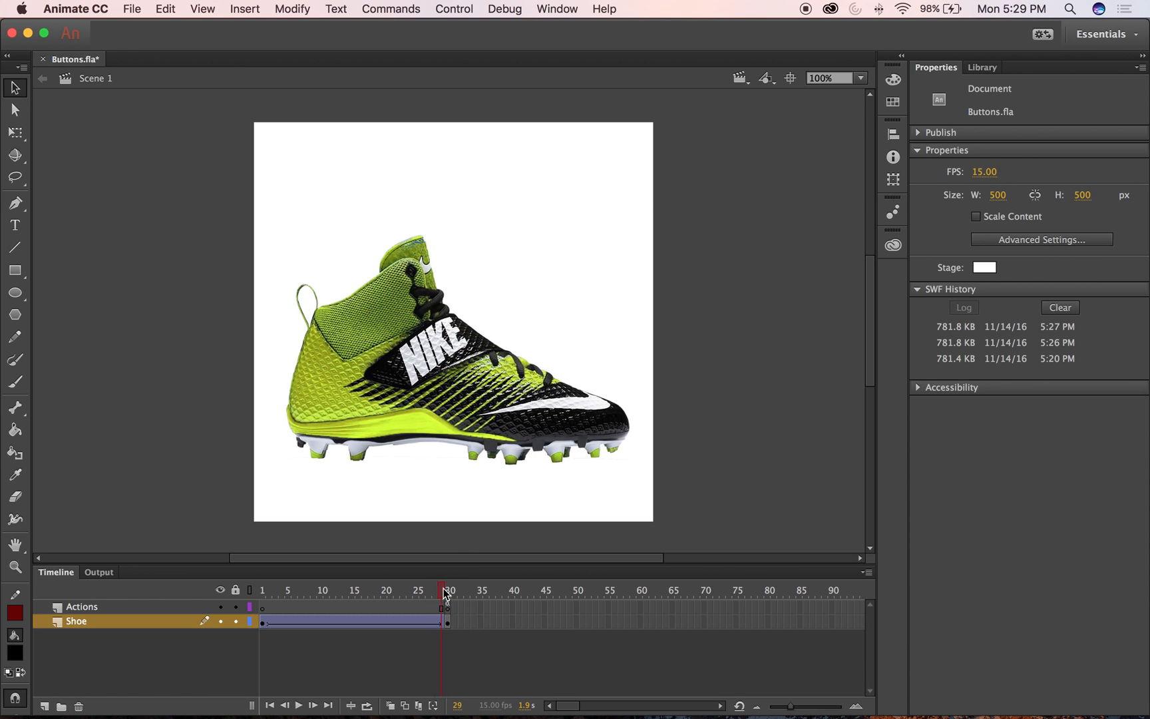
{"action": "left_click", "coordinate": [450, 589]}
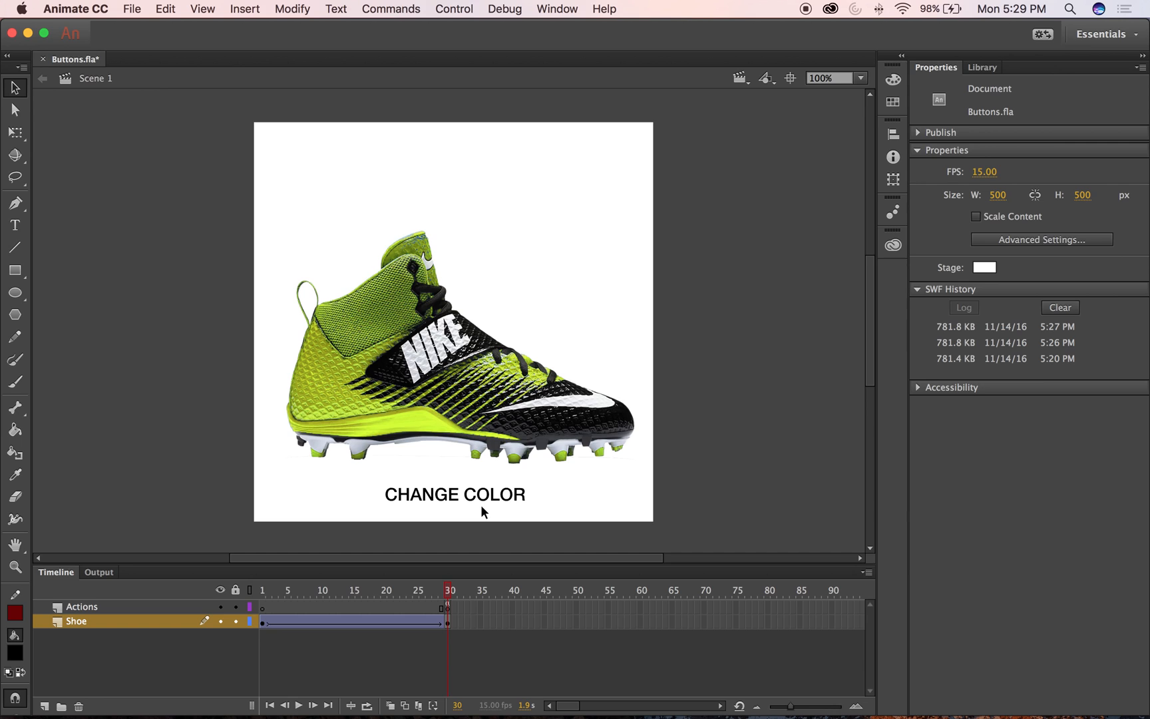
{"action": "left_click", "coordinate": [423, 493]}
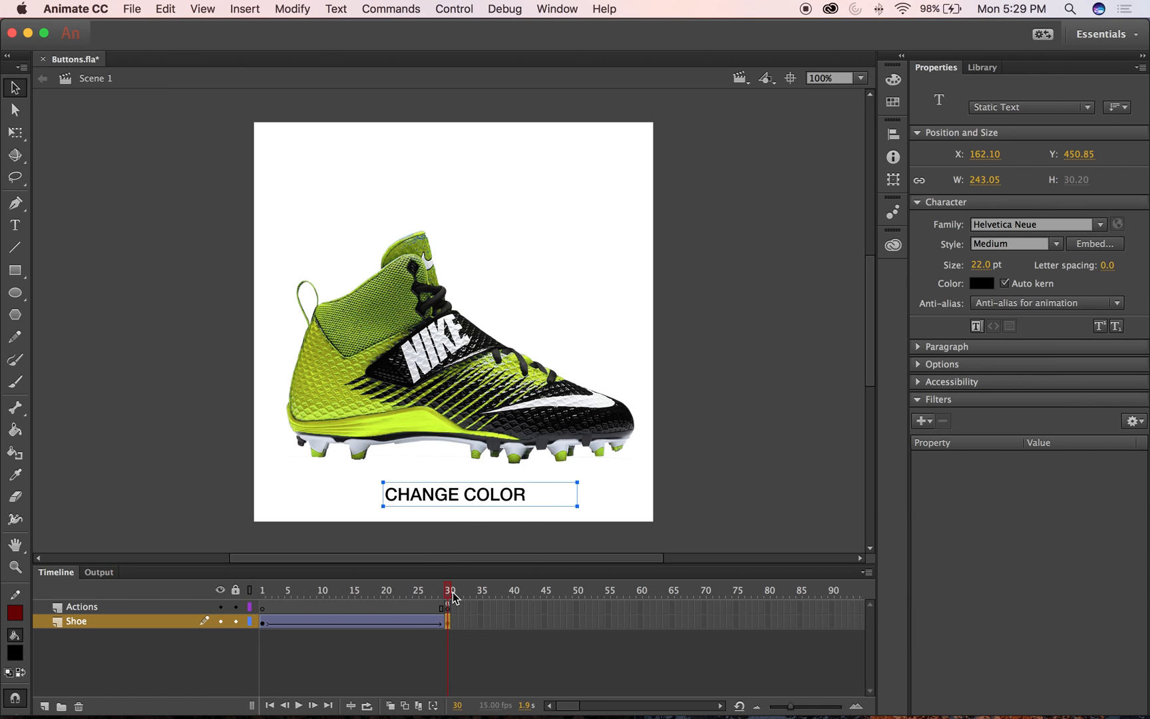
{"action": "key", "text": "Return"}
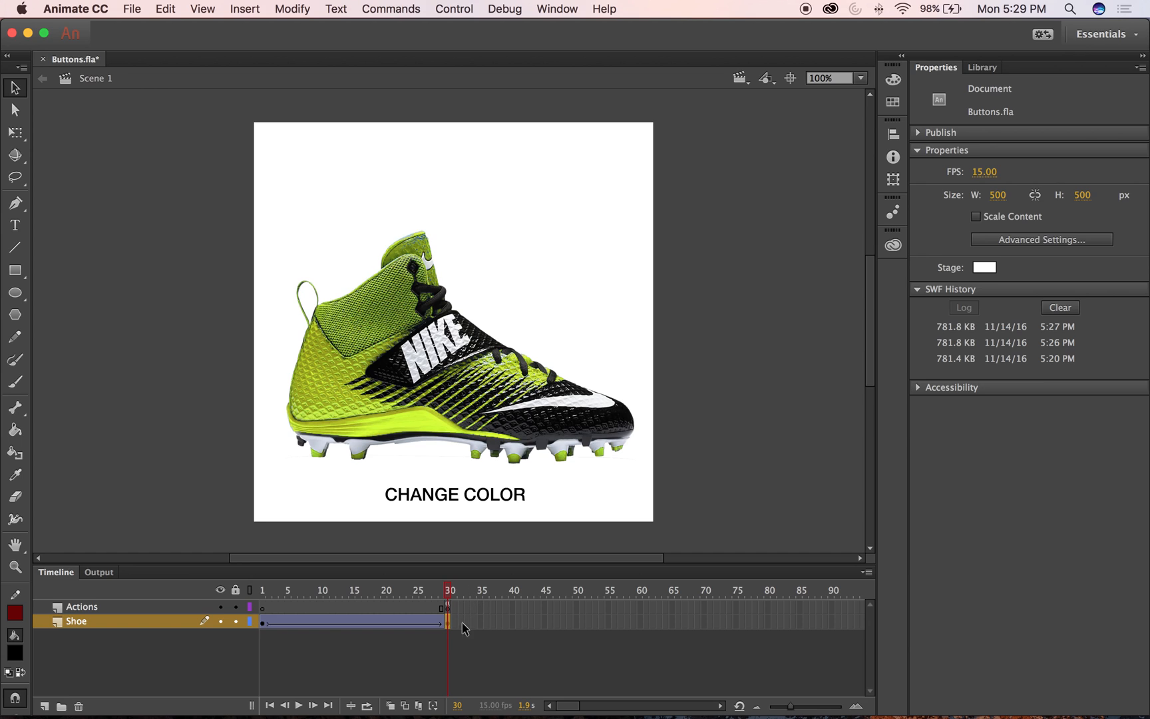
Cut the CHANGE COLOR text from the Shoe layer and add a new layer beneath Shoe
{"action": "left_click", "coordinate": [466, 494]}
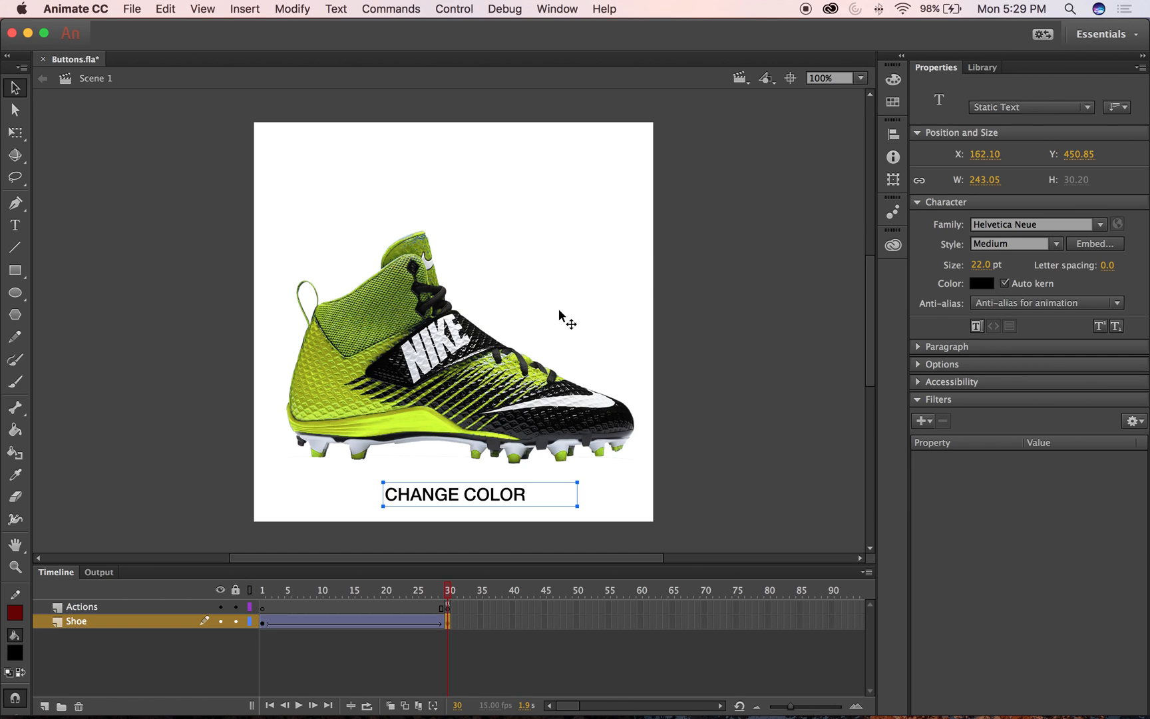
{"action": "left_click", "coordinate": [651, 286]}
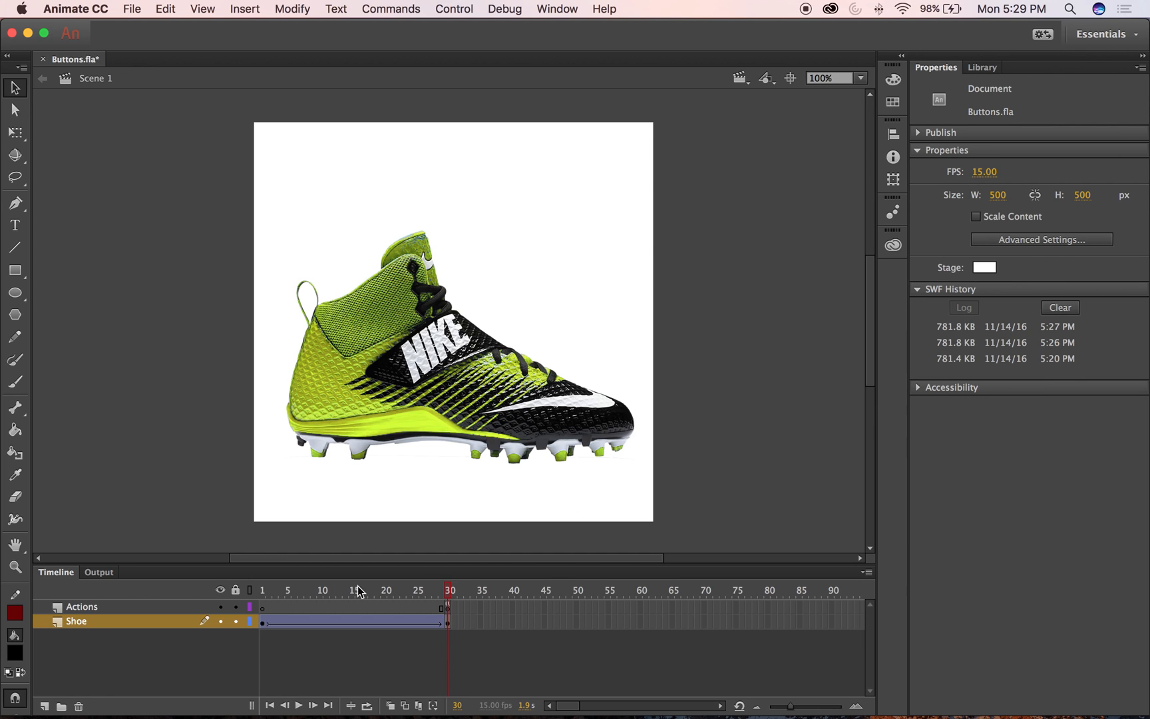
{"action": "left_click", "coordinate": [44, 706]}
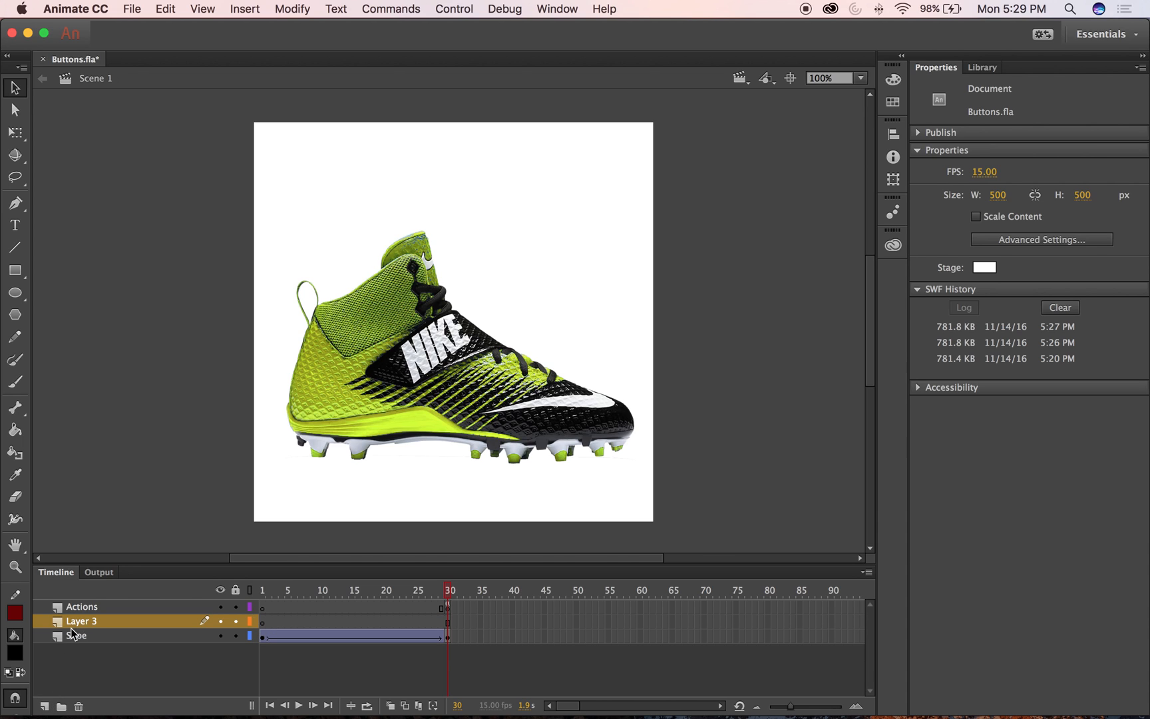
{"action": "left_click_drag", "start_coordinate": [81, 624], "coordinate": [78, 647]}
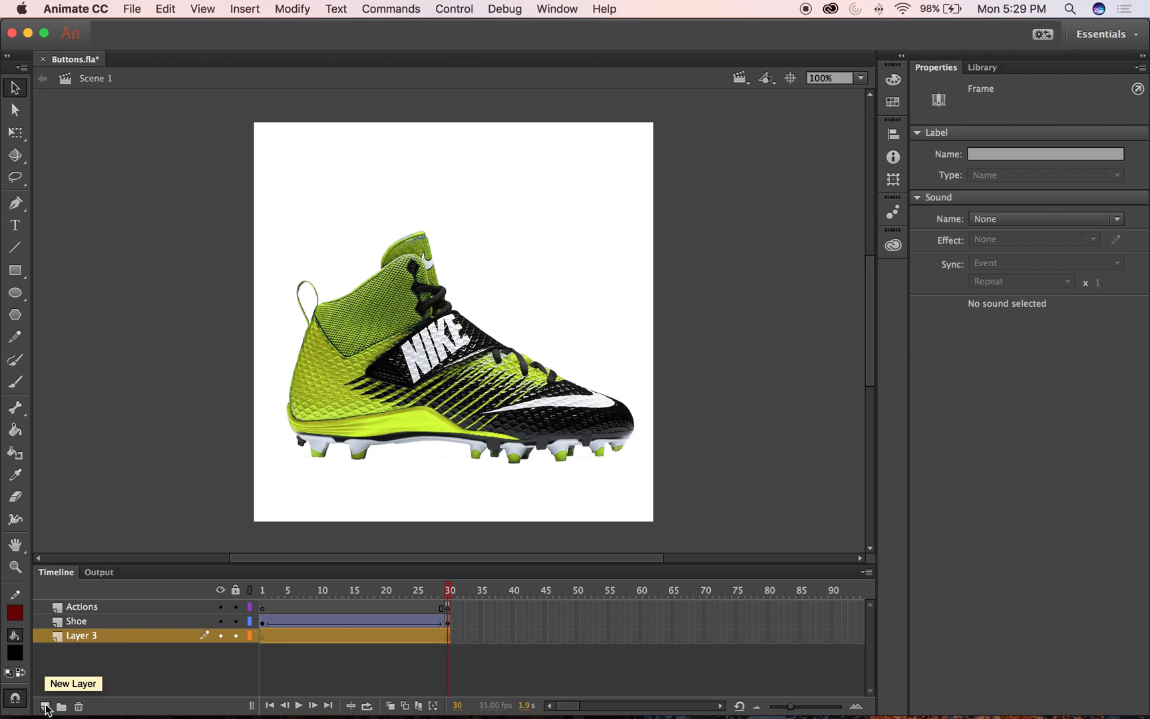
Paste the CHANGE COLOR text in place into frame 1 of the new layer
{"action": "left_click", "coordinate": [264, 636]}
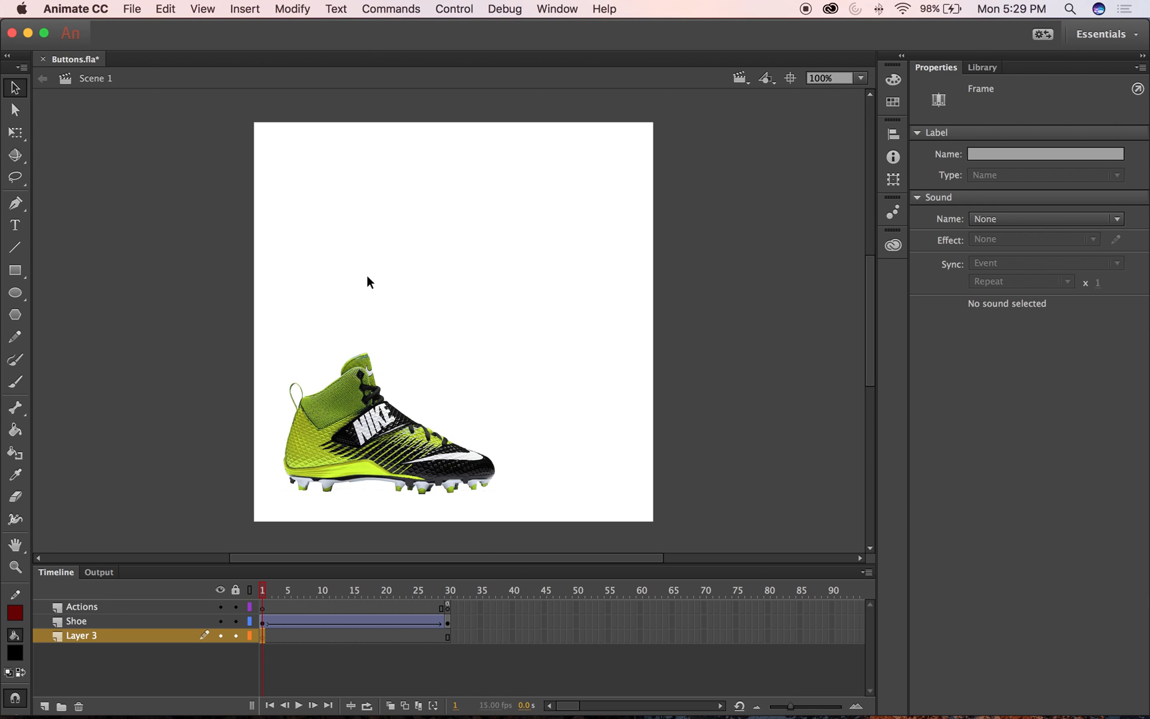
{"action": "left_click", "coordinate": [75, 9]}
{"action": "mouse_move", "coordinate": [206, 6]}
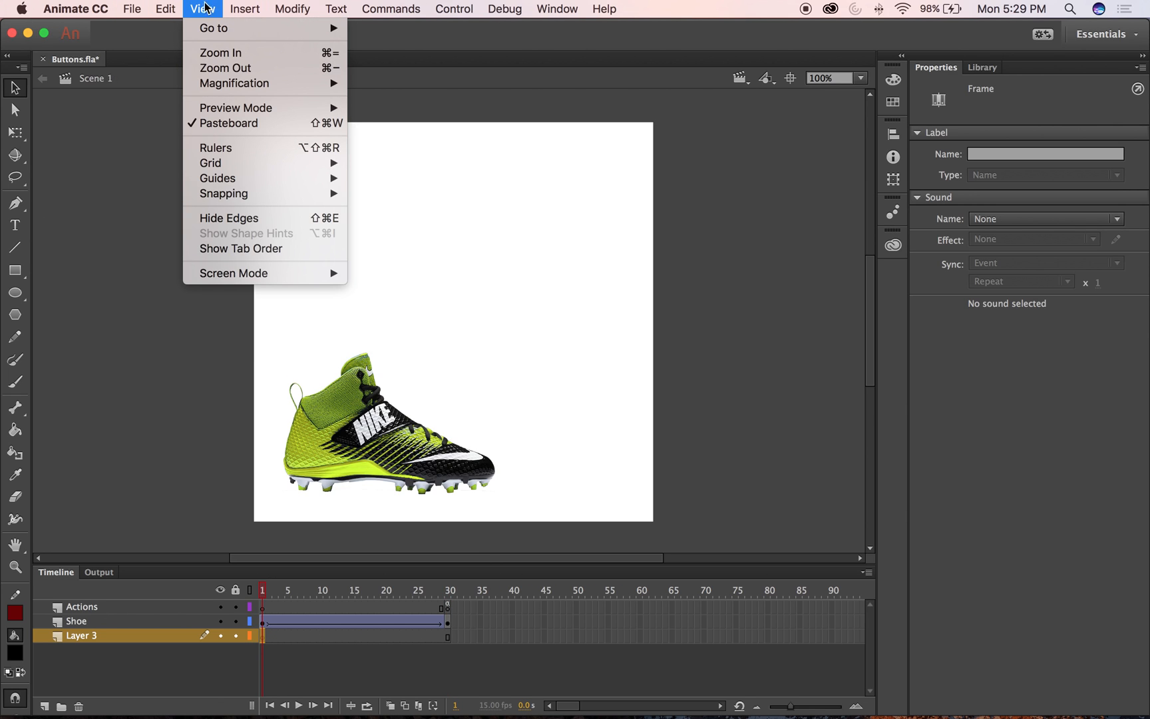
{"action": "mouse_move", "coordinate": [165, 8]}
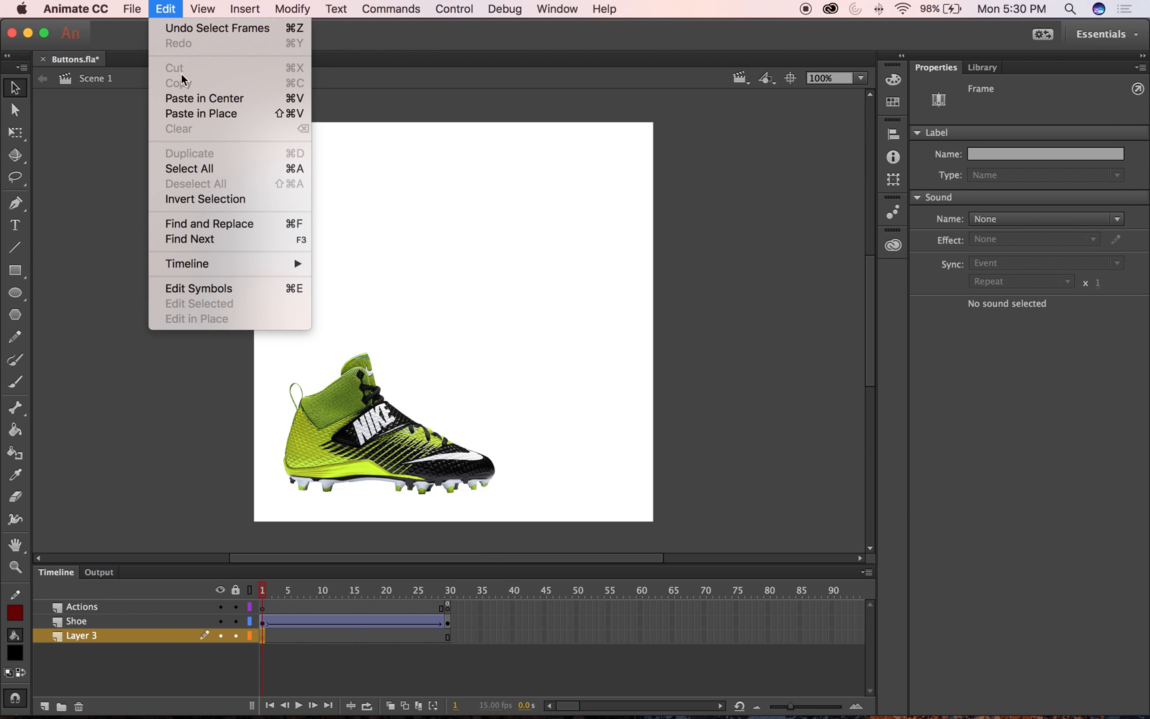
{"action": "left_click", "coordinate": [184, 115]}
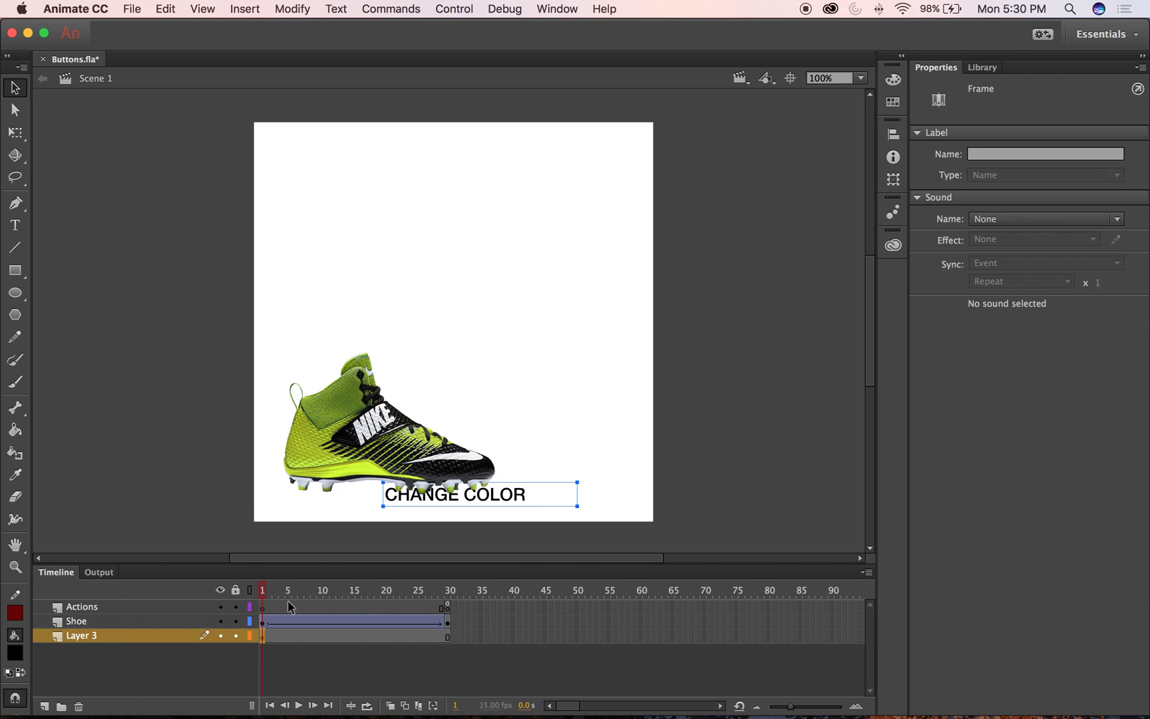
Scrub from frame 1 to frame 30 and check the CHANGE COLOR text and the shoe on their separate layers
{"action": "left_click_drag", "start_coordinate": [264, 593], "coordinate": [451, 589]}
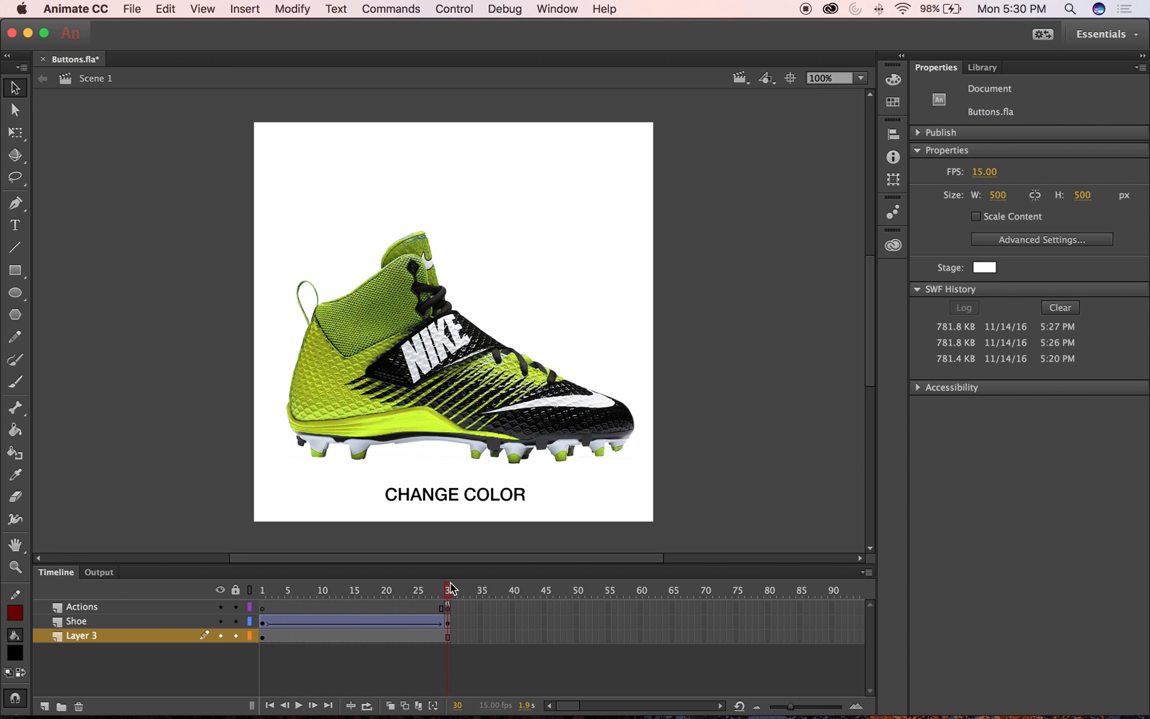
{"action": "left_click", "coordinate": [504, 493]}
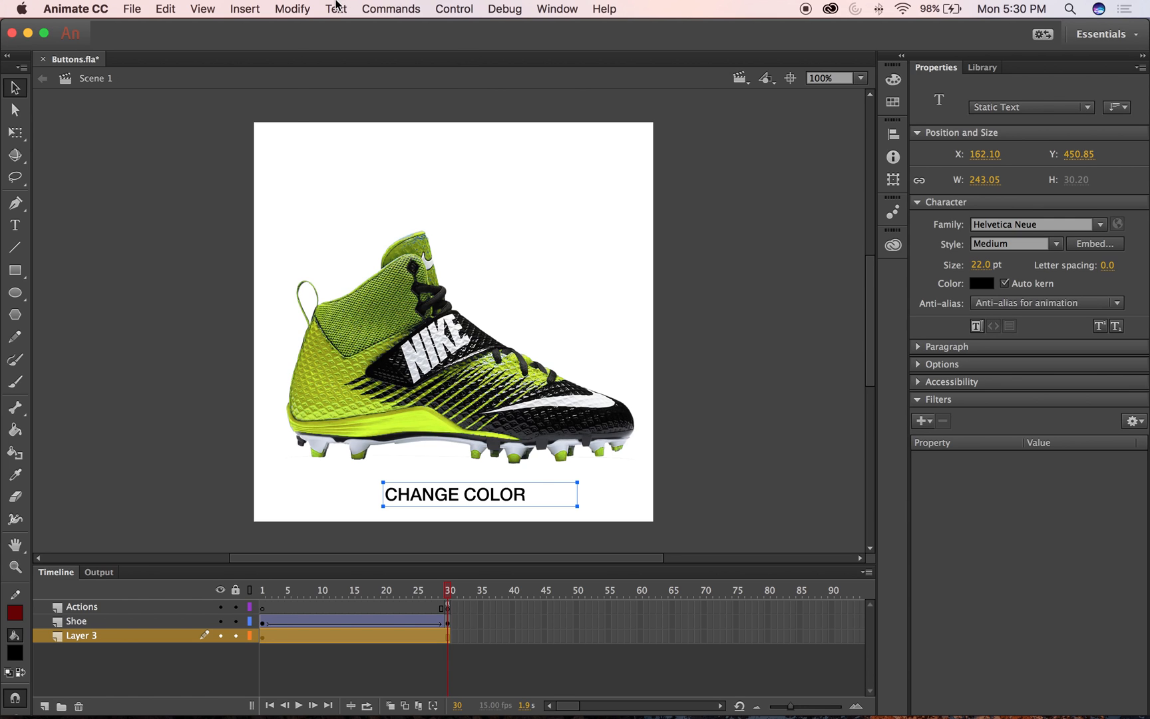
{"action": "left_click", "coordinate": [293, 9]}
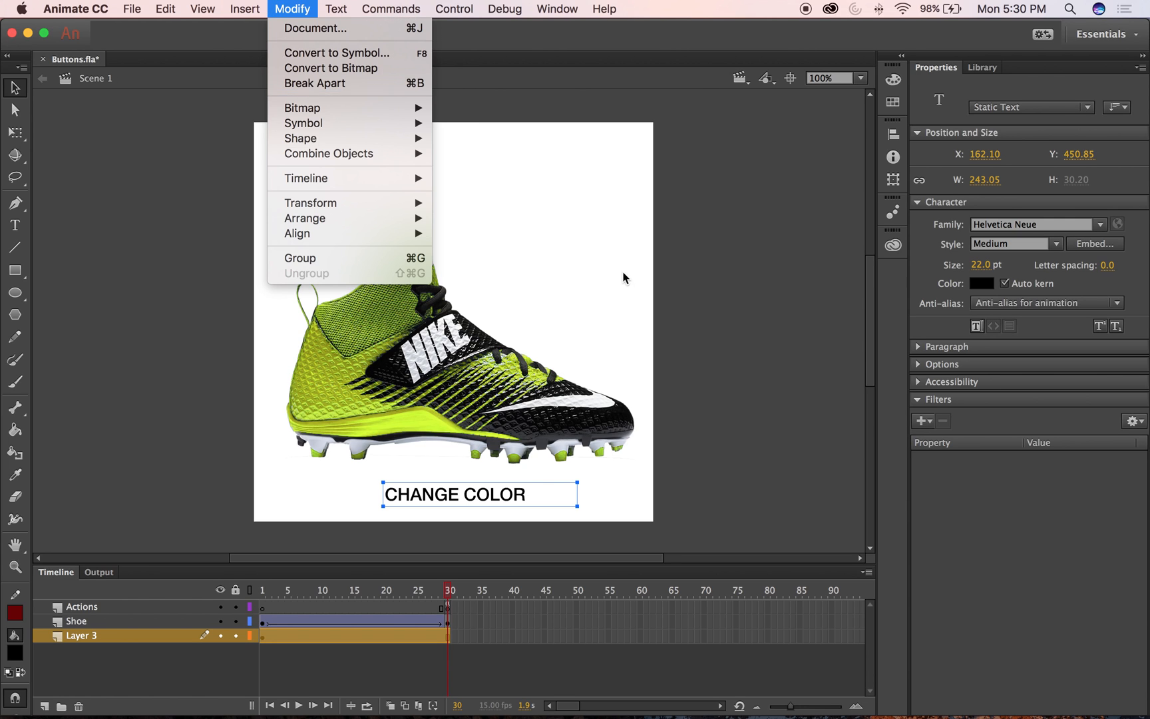
{"action": "left_click", "coordinate": [517, 119]}
{"action": "left_click", "coordinate": [528, 372]}
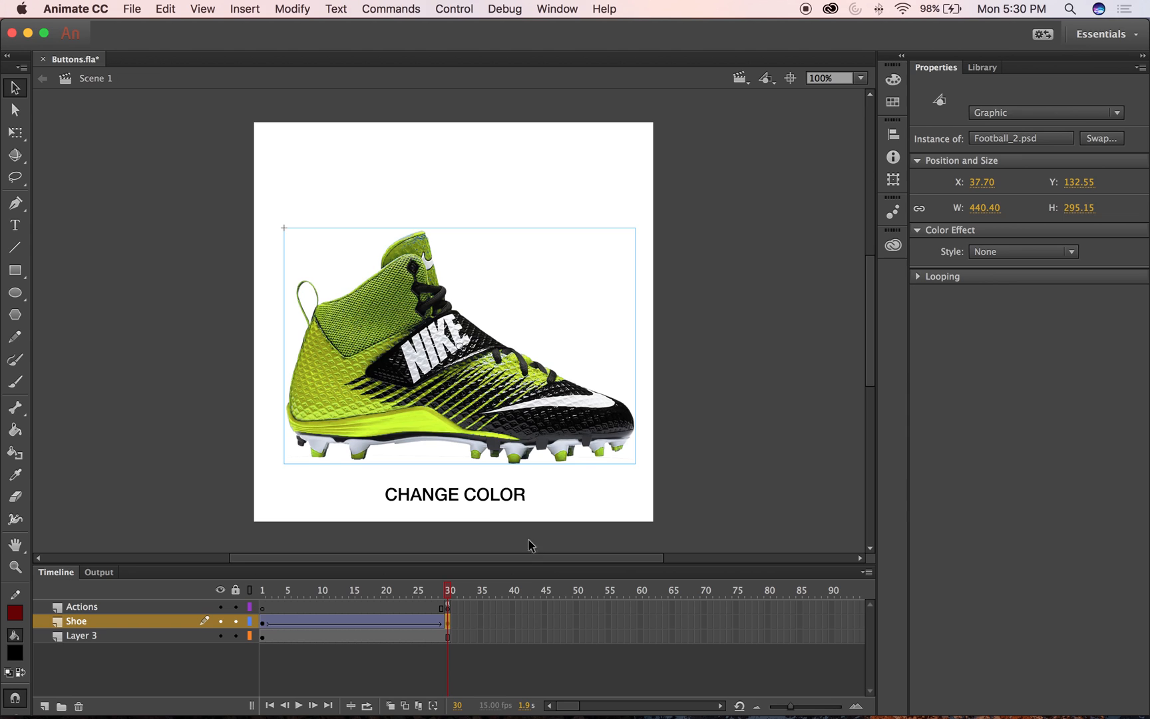
{"action": "left_click", "coordinate": [484, 499]}
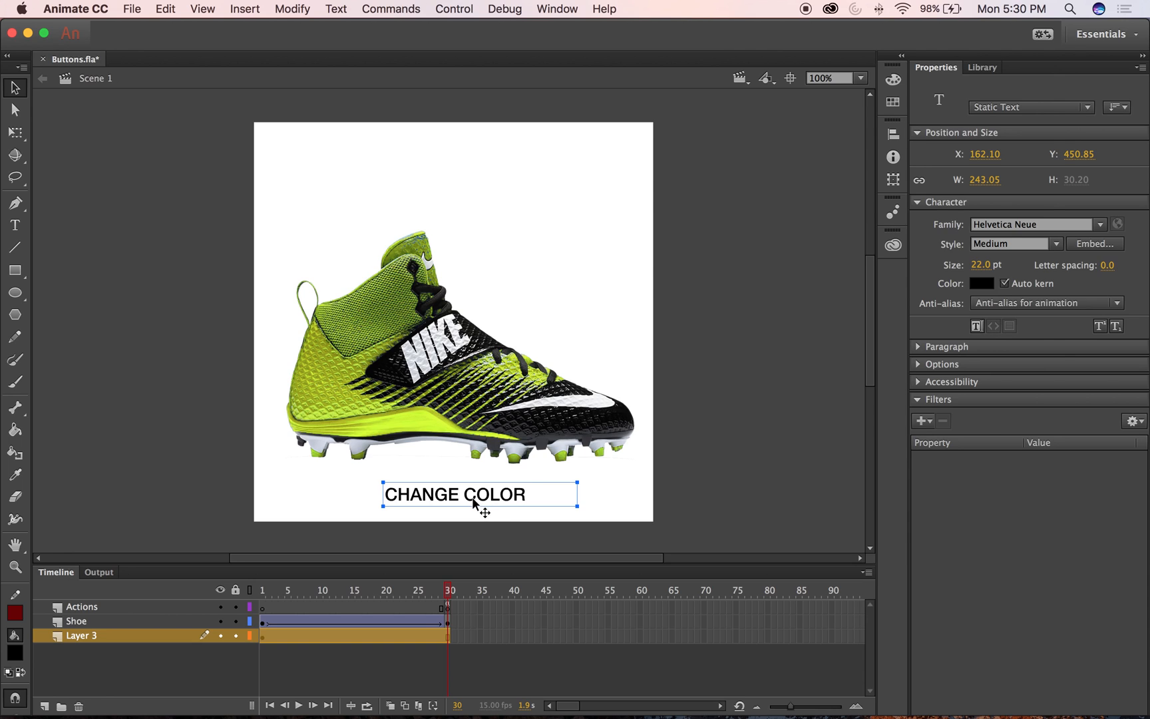
{"action": "double_click", "coordinate": [479, 502]}
{"action": "left_click_drag", "start_coordinate": [530, 495], "coordinate": [371, 499]}
{"action": "left_click", "coordinate": [441, 494]}
{"action": "left_click", "coordinate": [510, 489]}
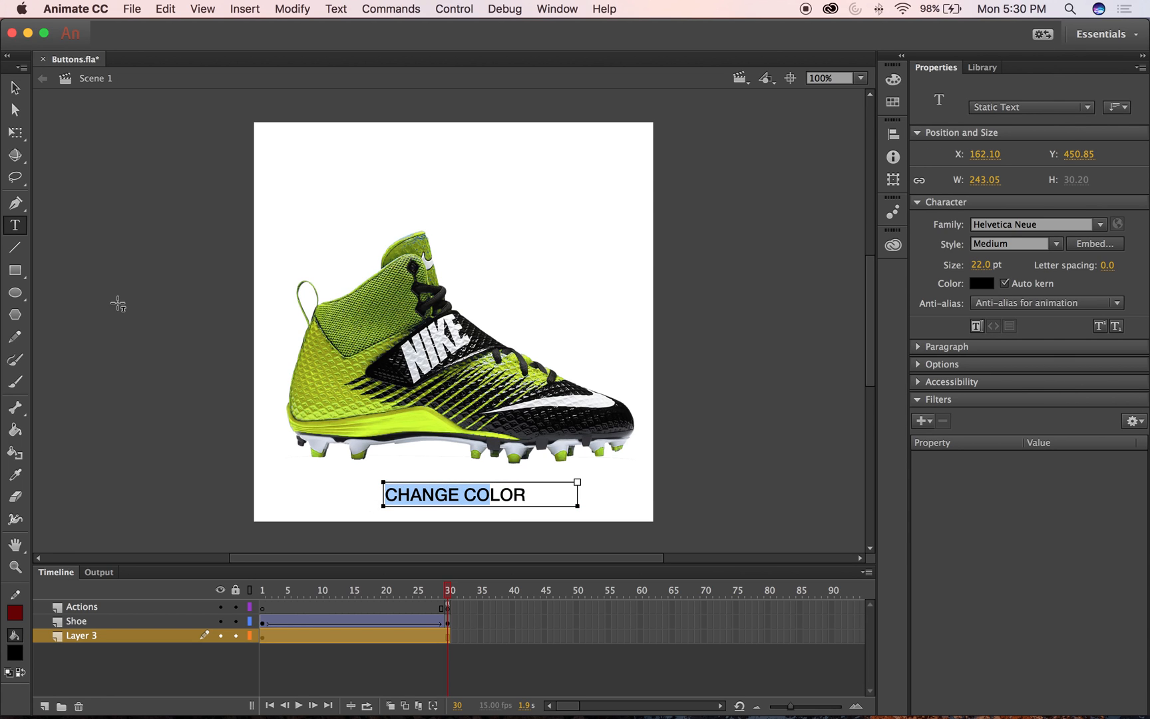
{"action": "left_click", "coordinate": [8, 83]}
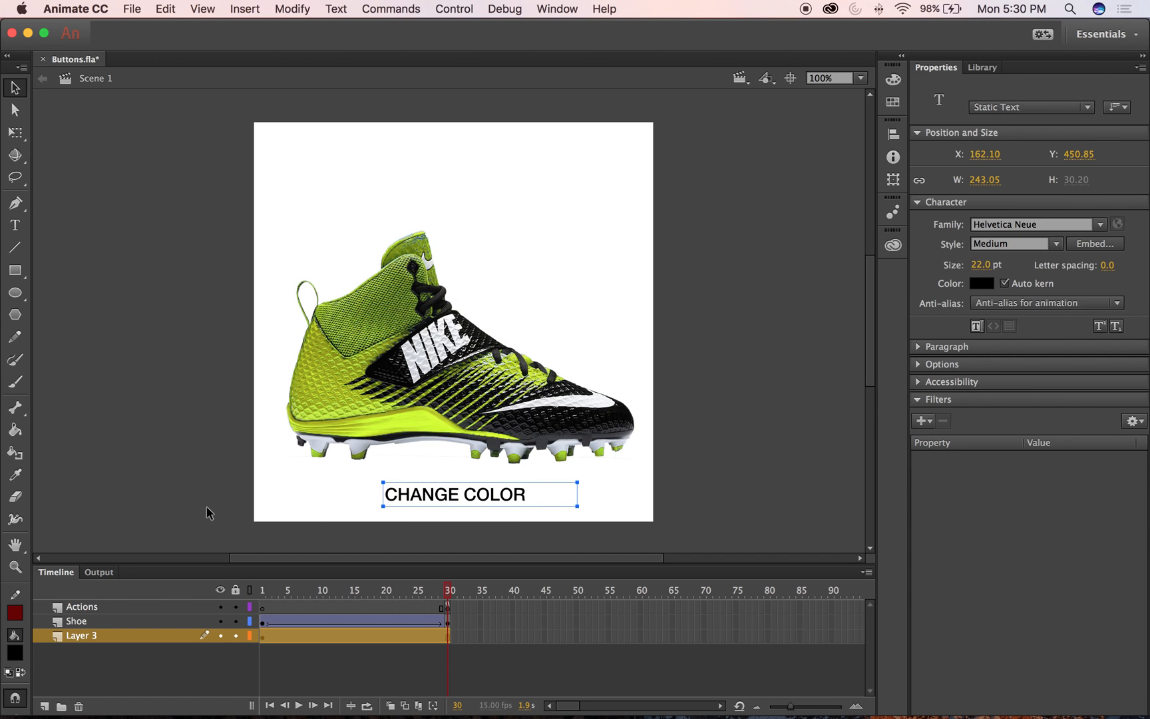
Convert the CHANGE COLOR text to a symbol of type Button named Color
{"action": "left_click", "coordinate": [312, 495]}
{"action": "left_click", "coordinate": [413, 493]}
{"action": "right_click", "coordinate": [431, 499]}
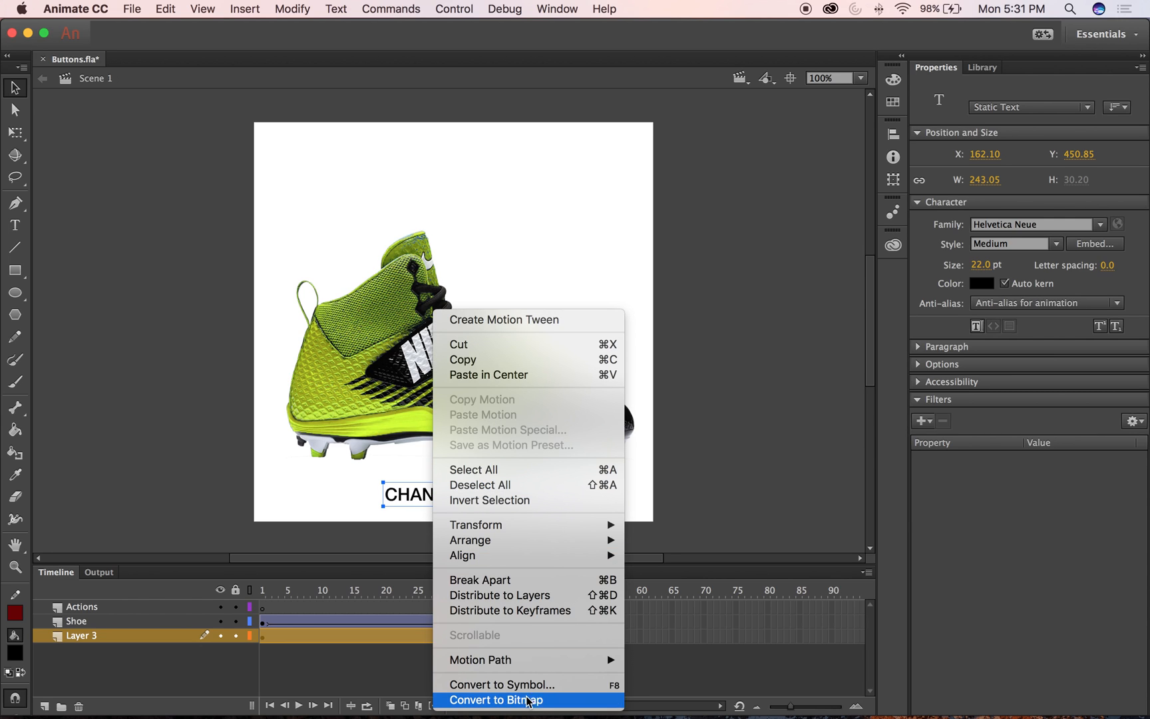
{"action": "left_click", "coordinate": [503, 685]}
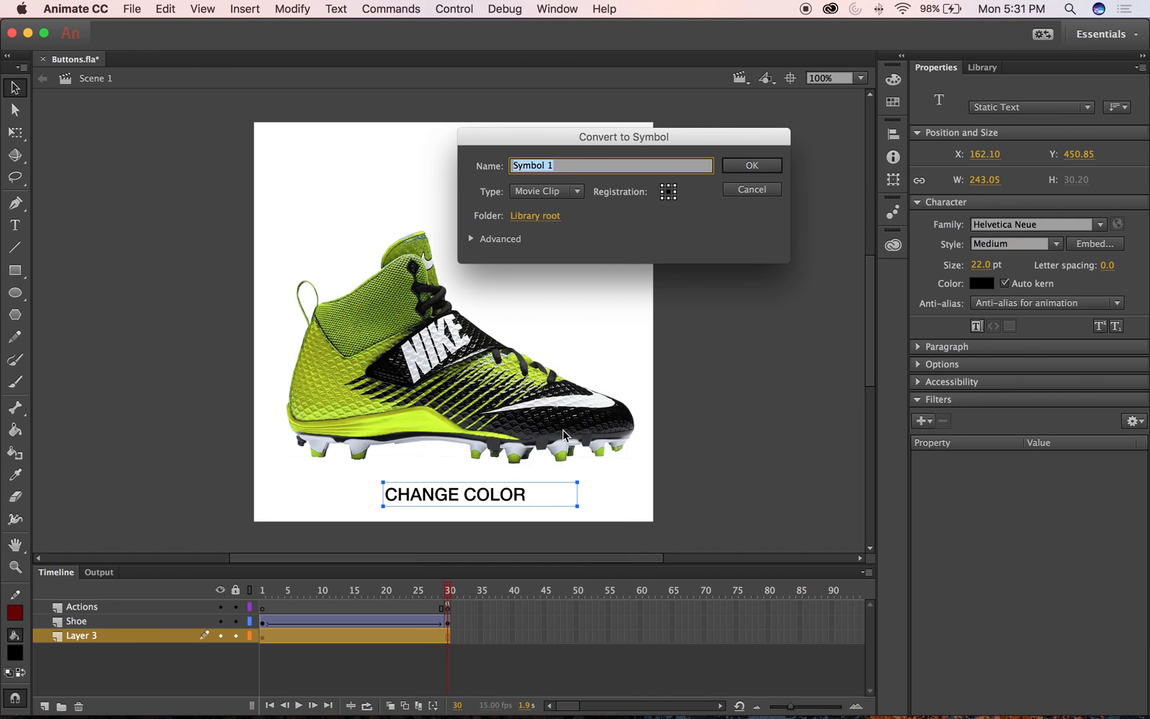
{"action": "left_click", "coordinate": [559, 191]}
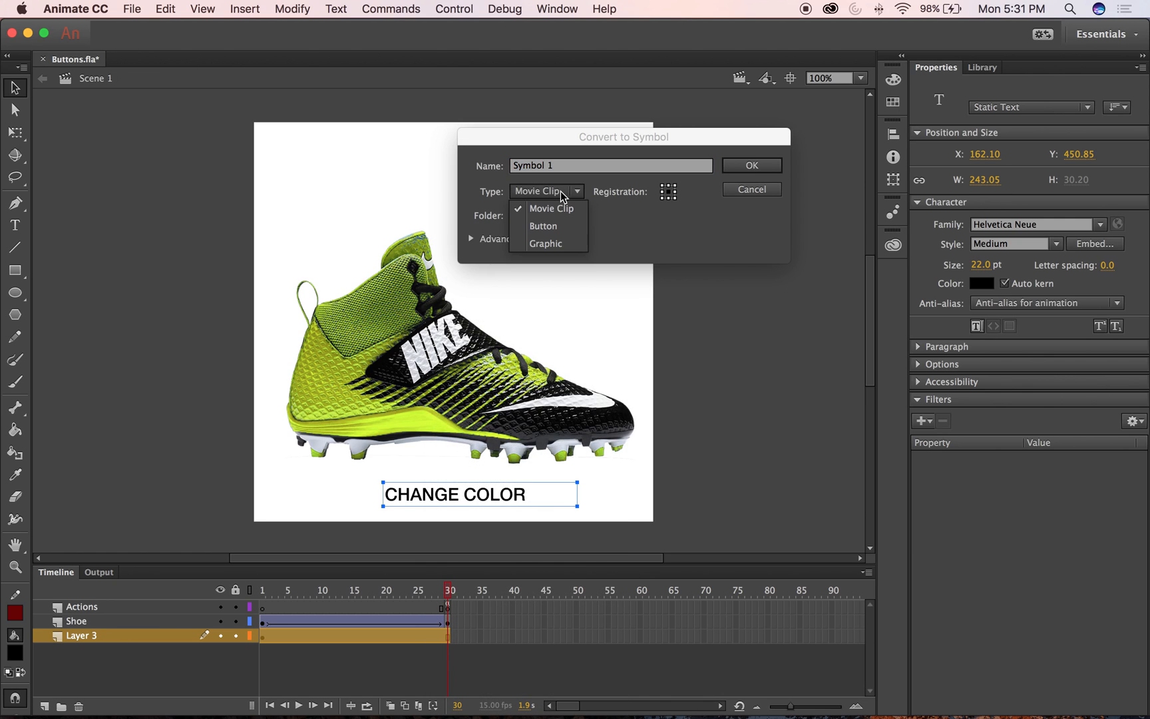
{"action": "left_click", "coordinate": [545, 226]}
{"action": "left_click_drag", "start_coordinate": [569, 173], "coordinate": [308, 165]}
{"action": "type", "text": "Color"}
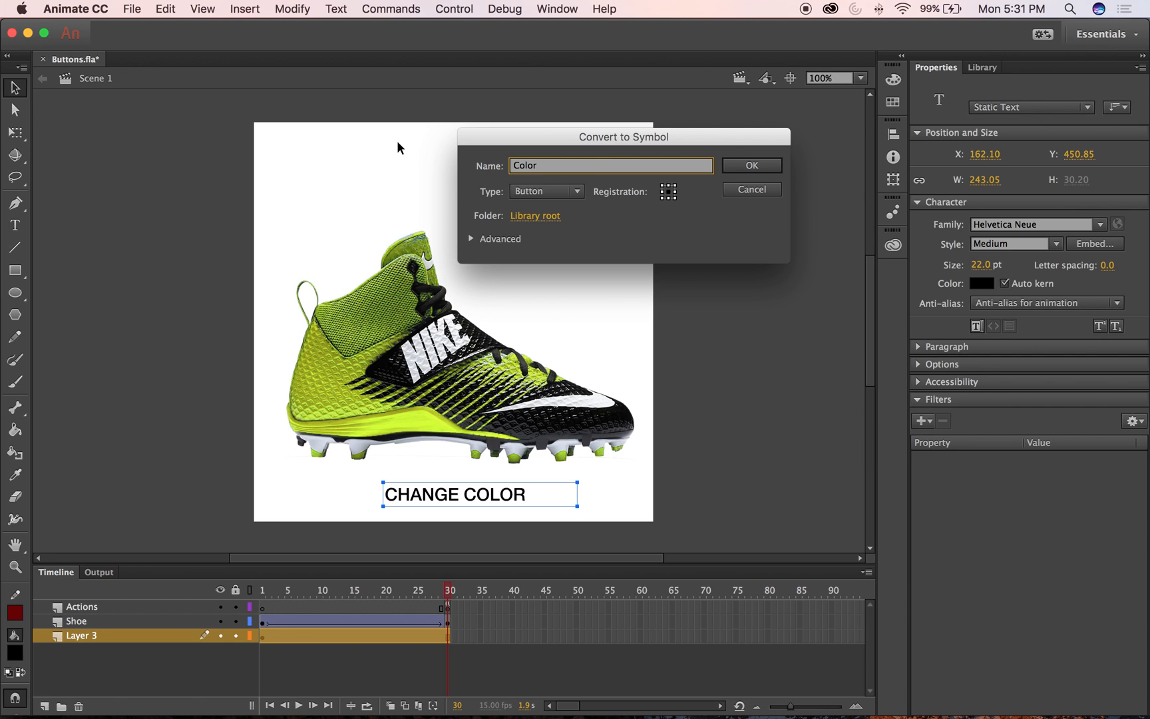
{"action": "left_click", "coordinate": [762, 166]}
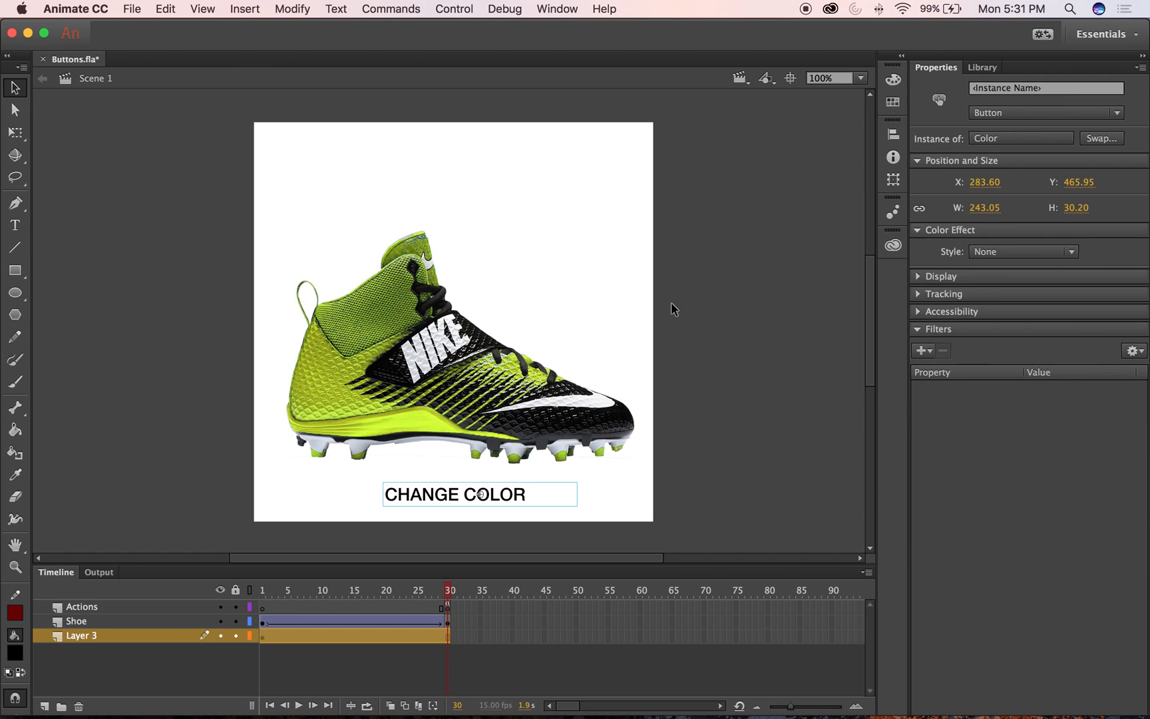
Open the Color button symbol on the stage for in-place editing
{"action": "left_click", "coordinate": [541, 500]}
{"action": "double_click", "coordinate": [459, 498]}
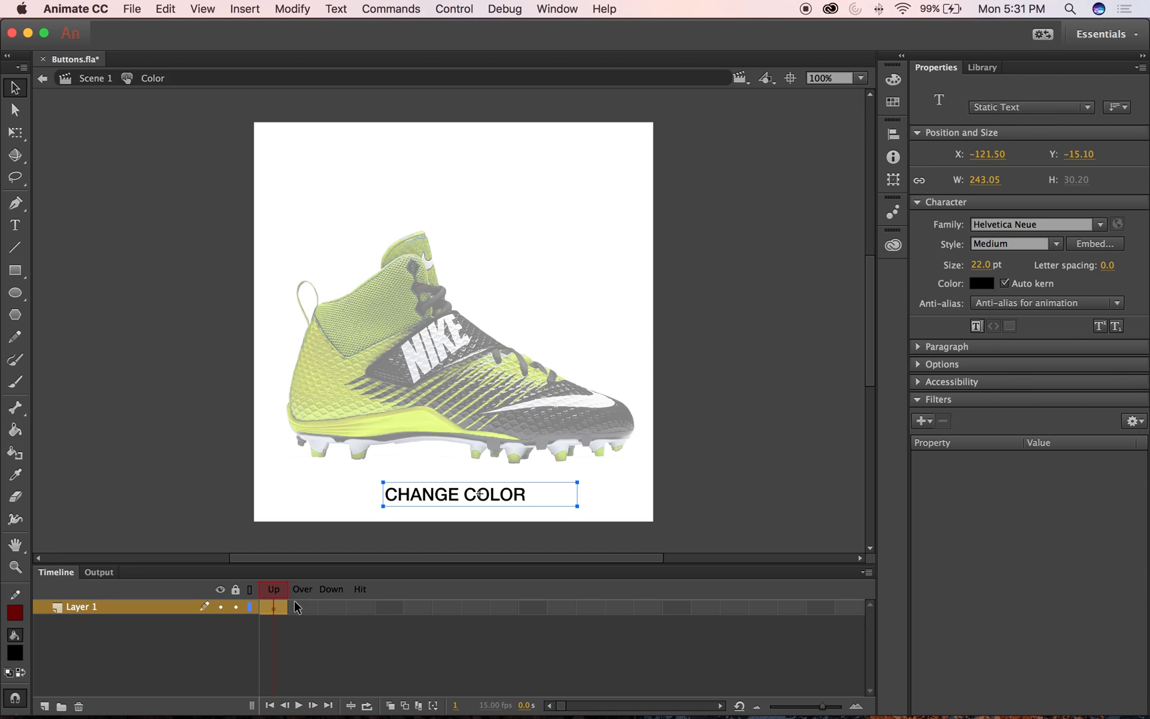
{"action": "left_click", "coordinate": [42, 79]}
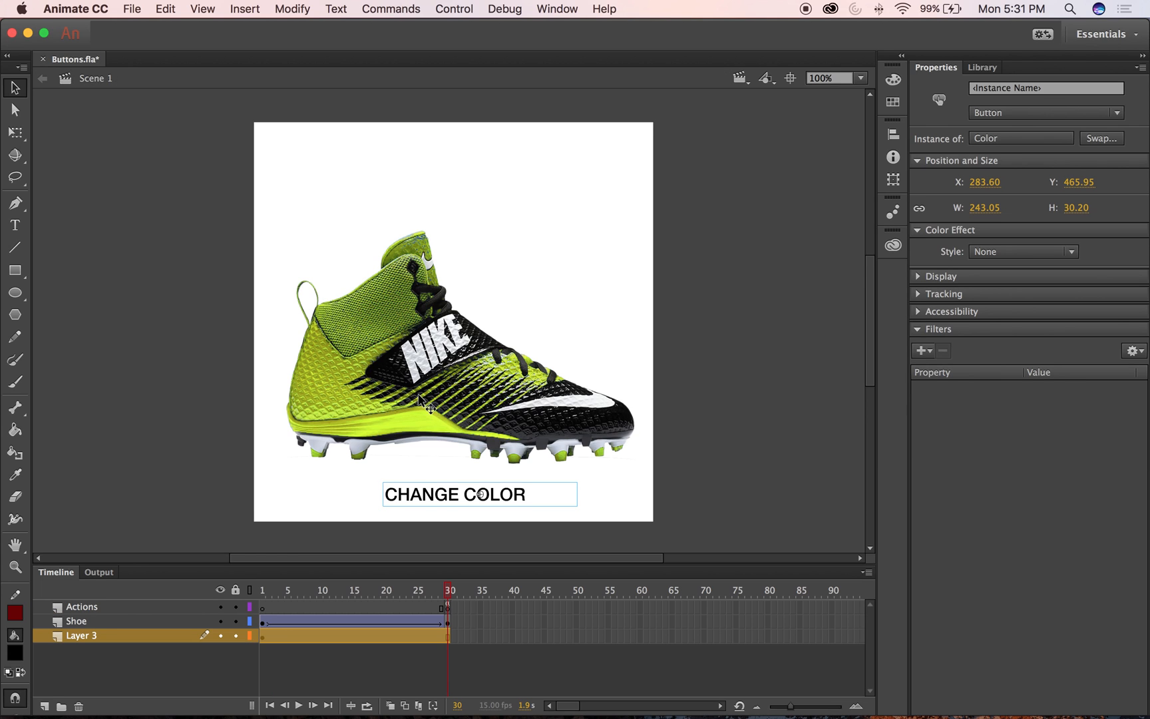
{"action": "double_click", "coordinate": [425, 495]}
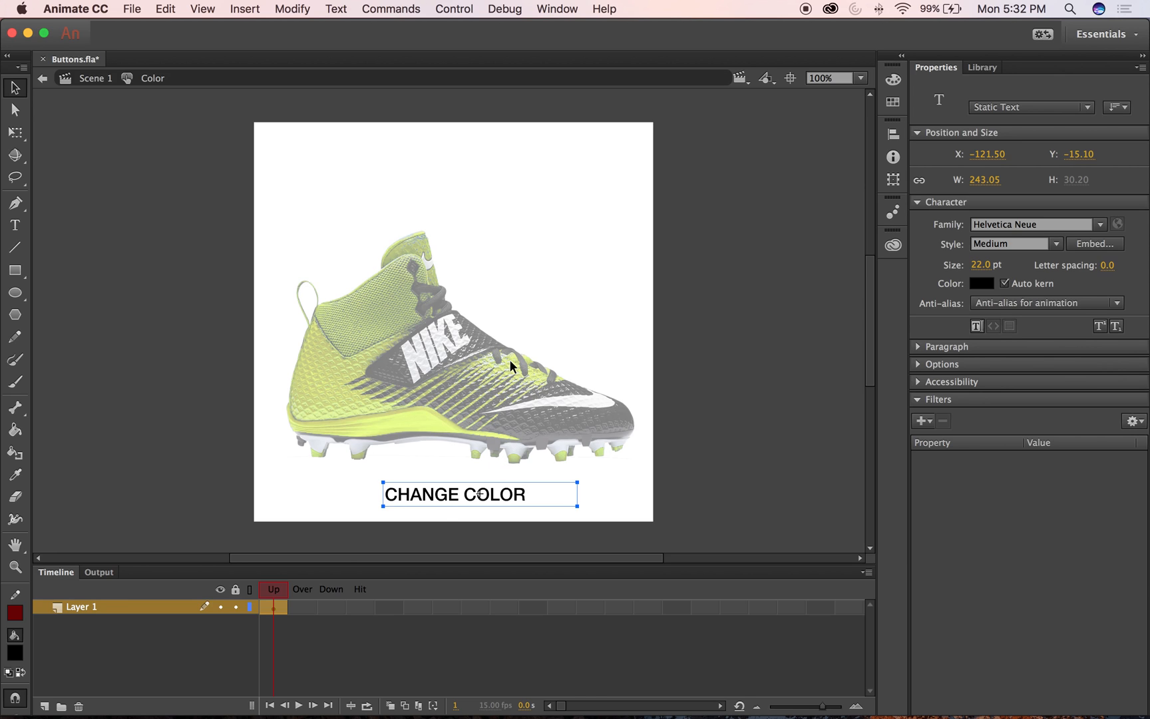
Examine the Over, Down and Hit frames in the Color button's timeline
{"action": "left_click", "coordinate": [307, 607]}
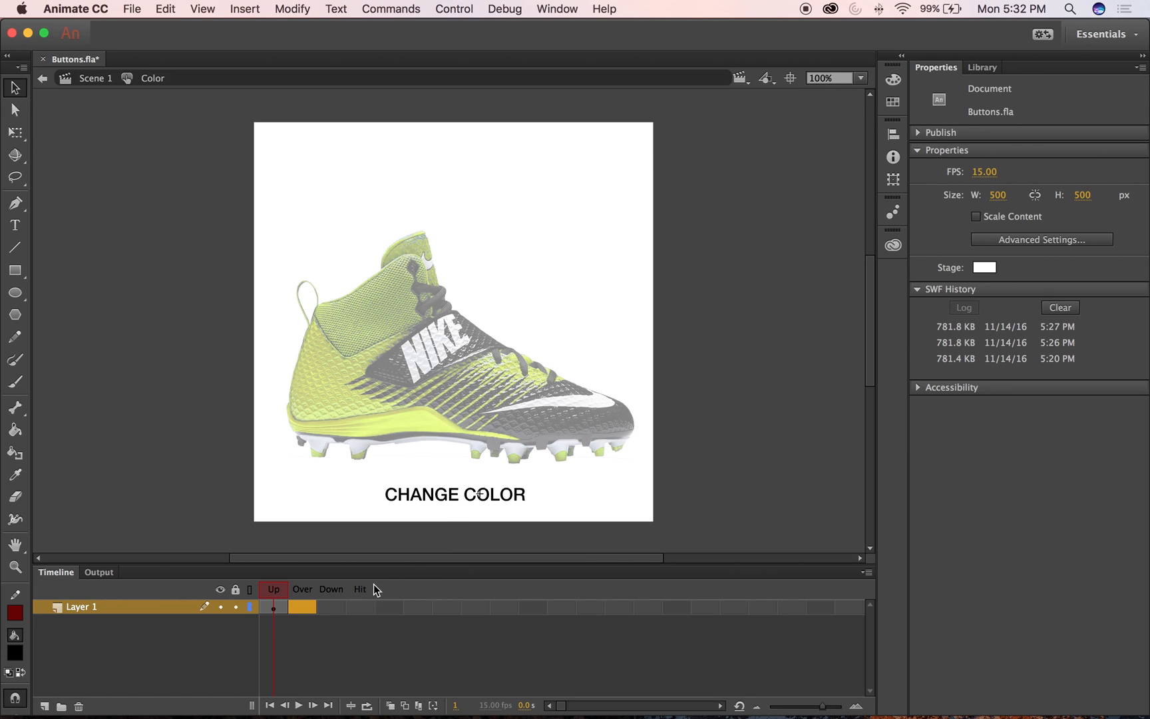
{"action": "left_click_drag", "start_coordinate": [302, 607], "coordinate": [332, 607]}
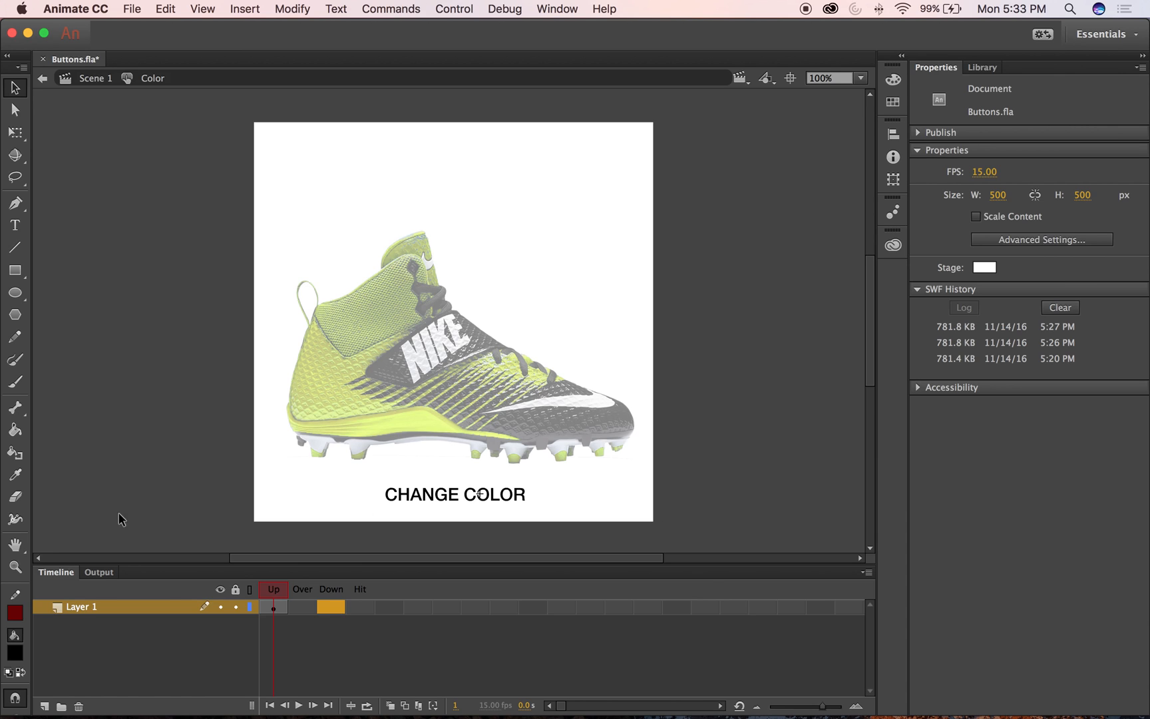
{"action": "left_click", "coordinate": [362, 607]}
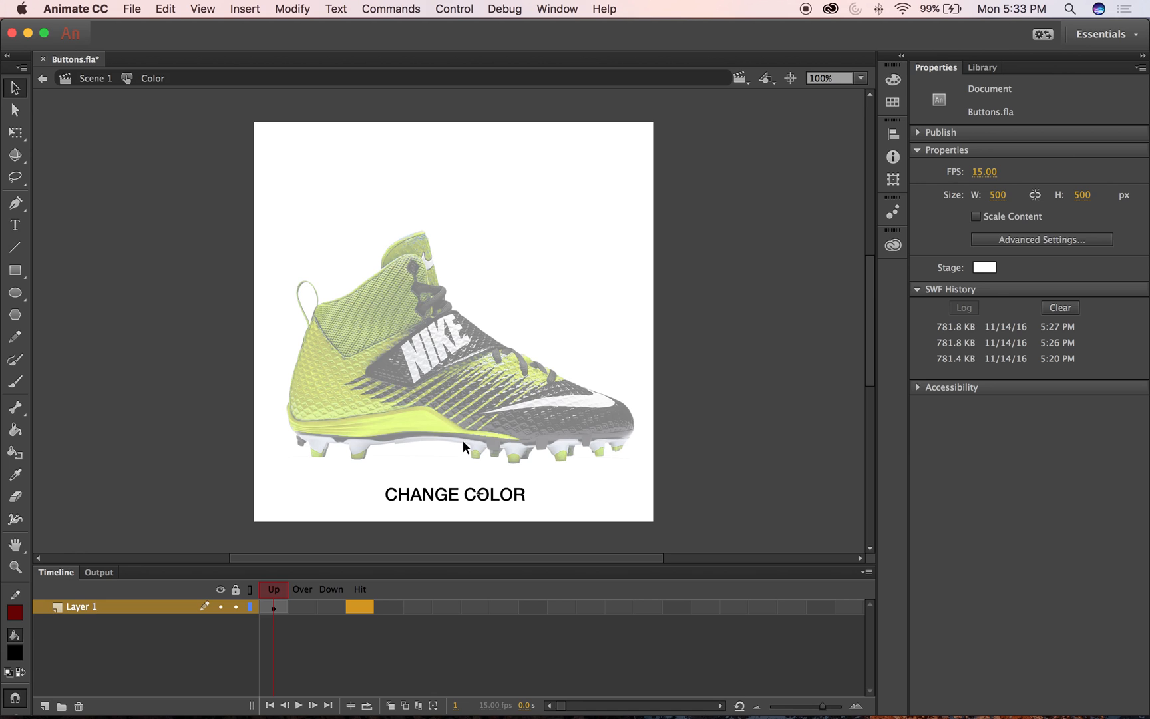
Insert a keyframe in the Color button's Over state and compare it with the Up state
{"action": "left_click", "coordinate": [303, 606]}
{"action": "right_click", "coordinate": [304, 608]}
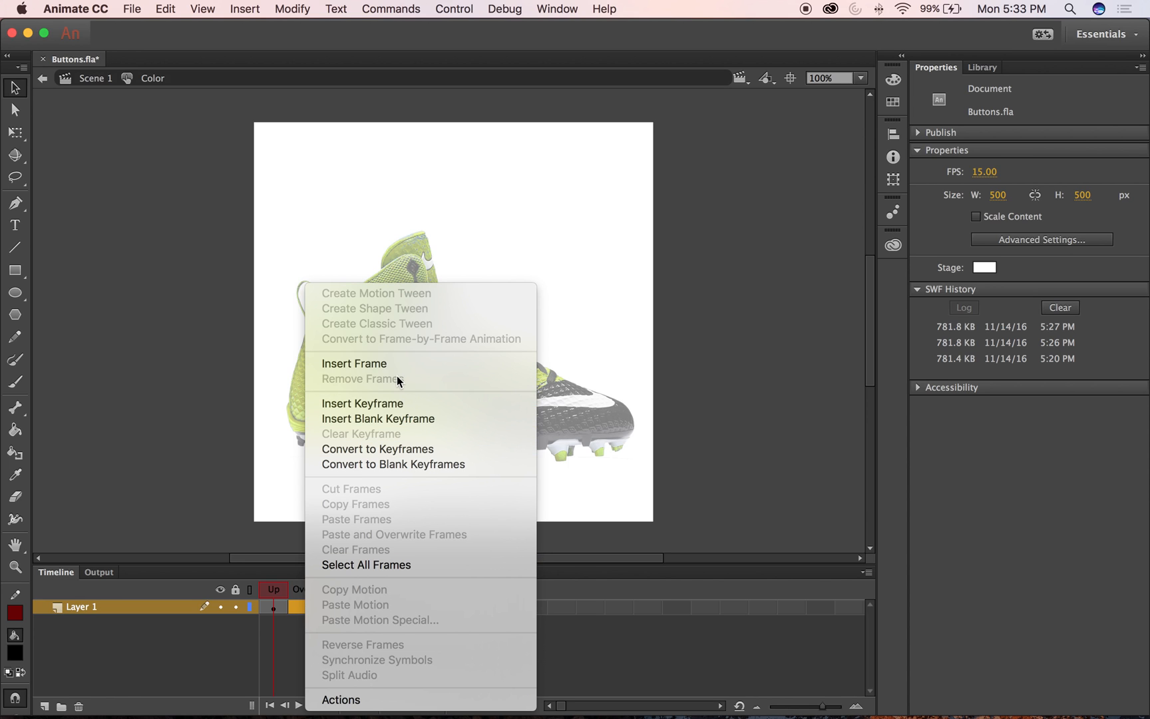
{"action": "left_click", "coordinate": [387, 403]}
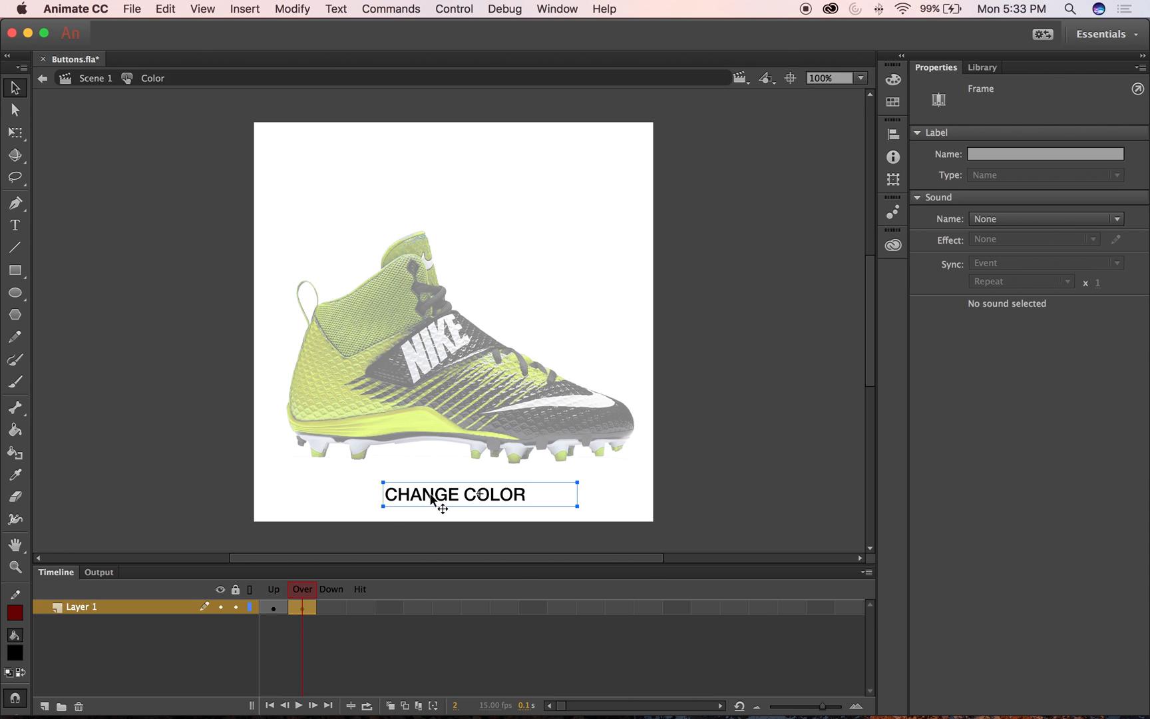
{"action": "left_click", "coordinate": [274, 608]}
{"action": "left_click", "coordinate": [303, 607]}
Recolor the whole CHANGE COLOR text in the Over state to bright green #33FF33 and deselect it
{"action": "double_click", "coordinate": [448, 493]}
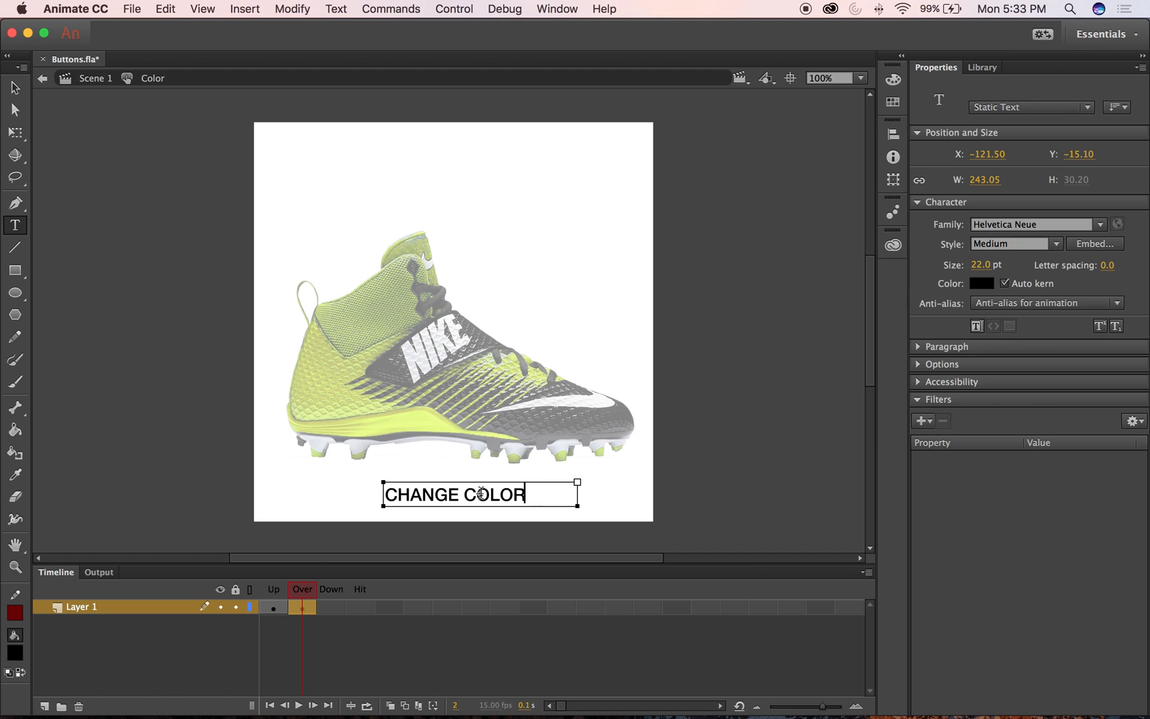
{"action": "left_click_drag", "start_coordinate": [524, 494], "coordinate": [308, 493]}
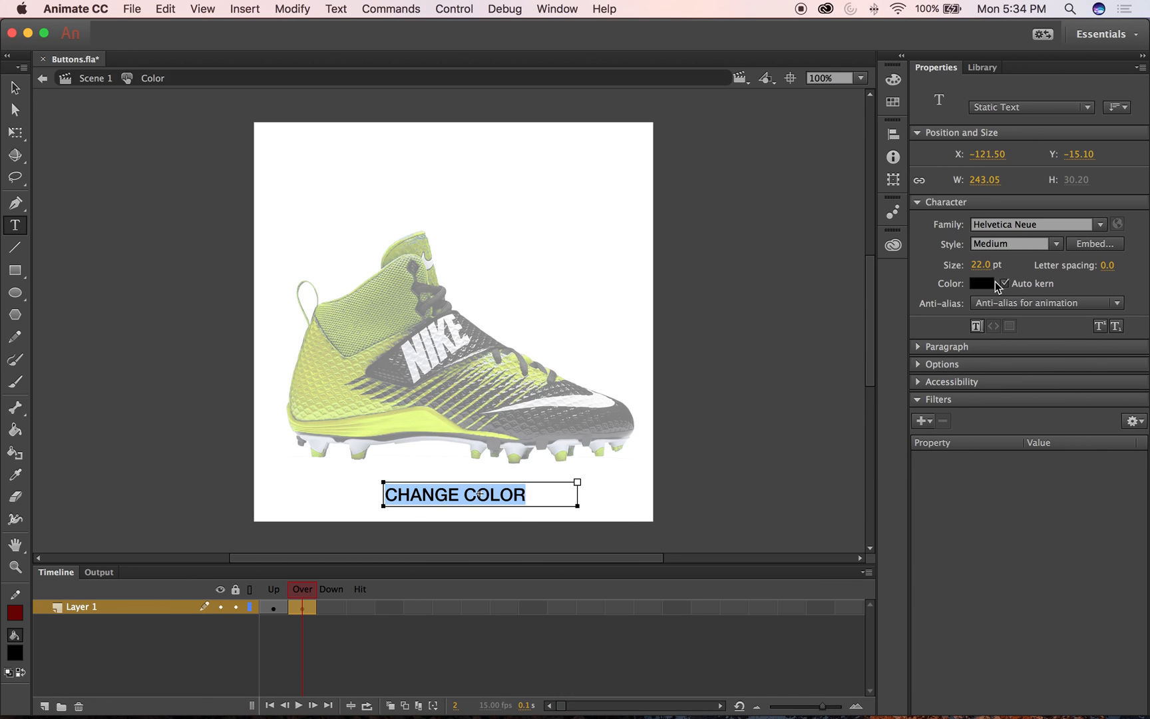
{"action": "left_click", "coordinate": [991, 284]}
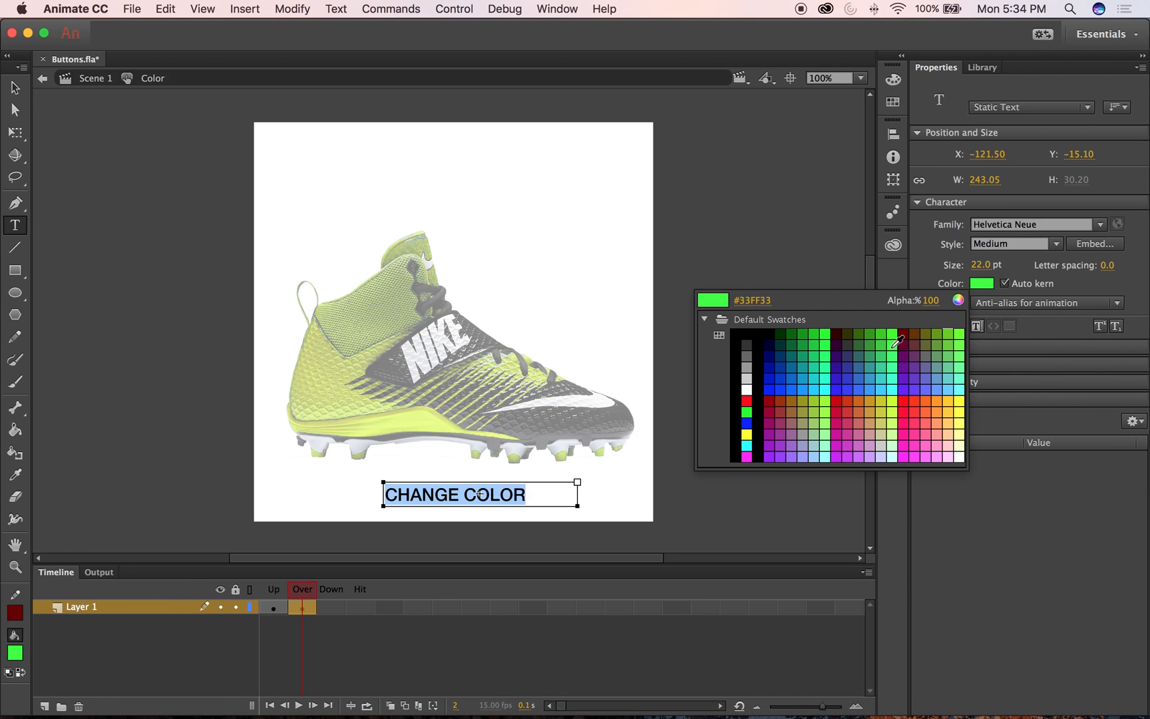
{"action": "left_click", "coordinate": [894, 345]}
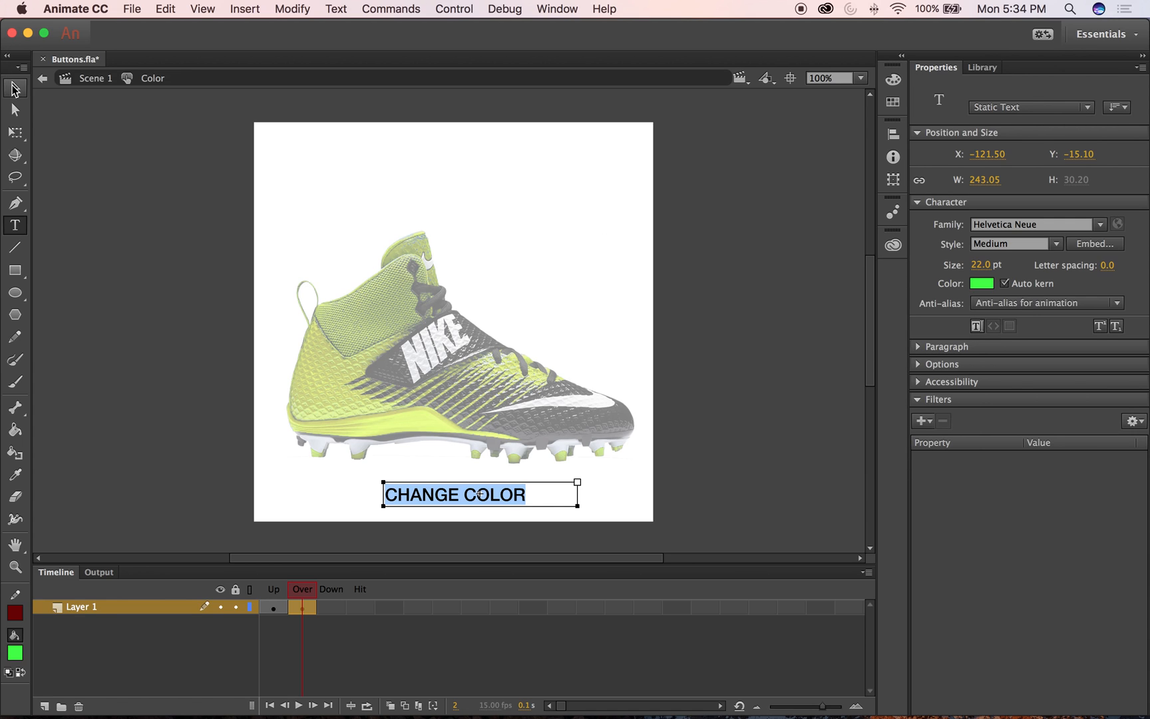
{"action": "left_click", "coordinate": [13, 89]}
{"action": "left_click", "coordinate": [250, 212]}
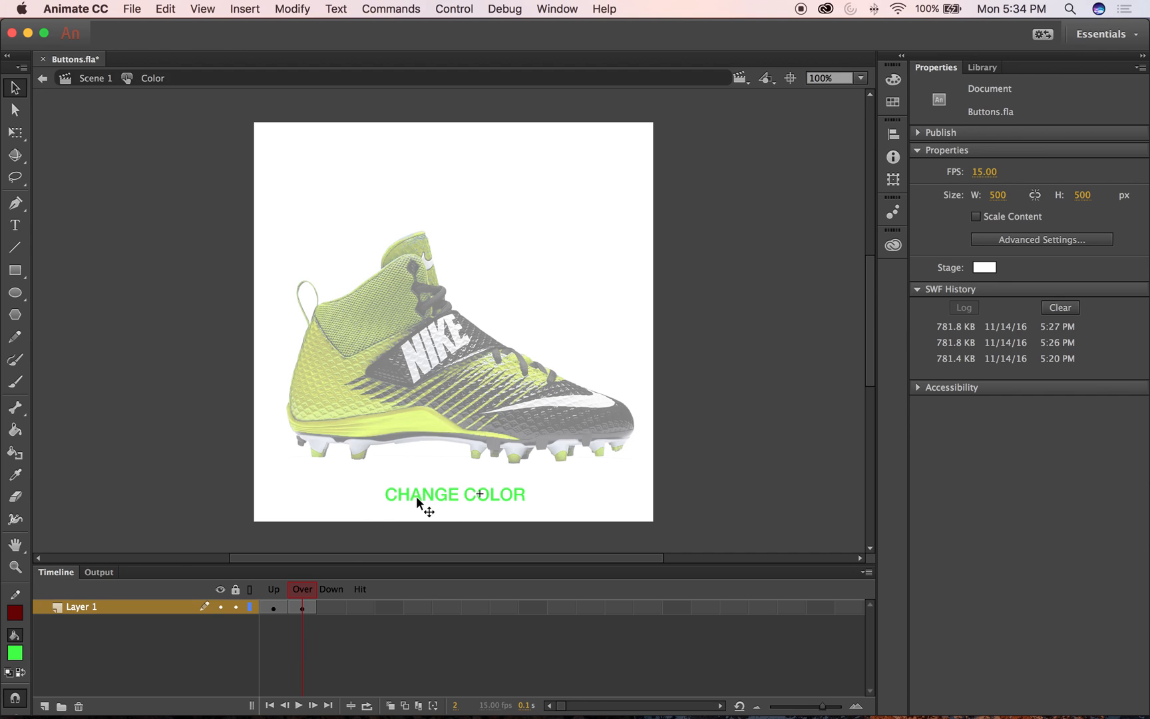
Insert a keyframe in the Color button's Down state
{"action": "left_click", "coordinate": [334, 607]}
{"action": "right_click", "coordinate": [334, 608]}
{"action": "left_click", "coordinate": [381, 405]}
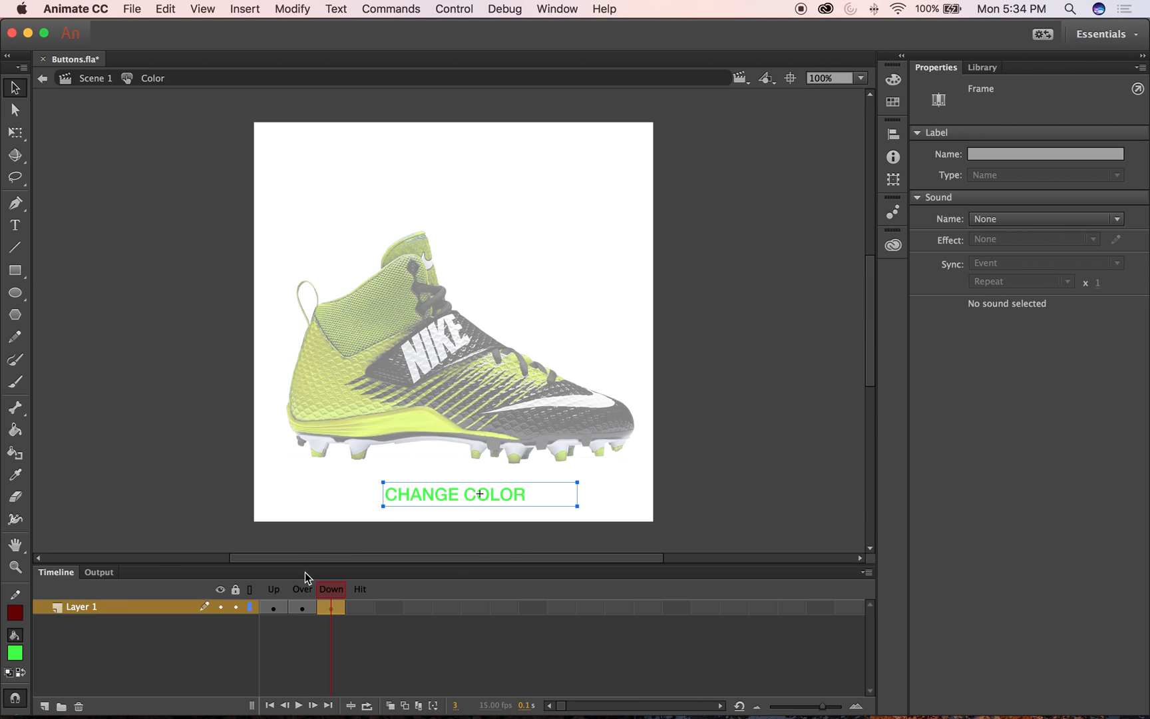
Recolor the whole CHANGE COLOR text in the Down state to black #000000 and deselect it
{"action": "double_click", "coordinate": [472, 493]}
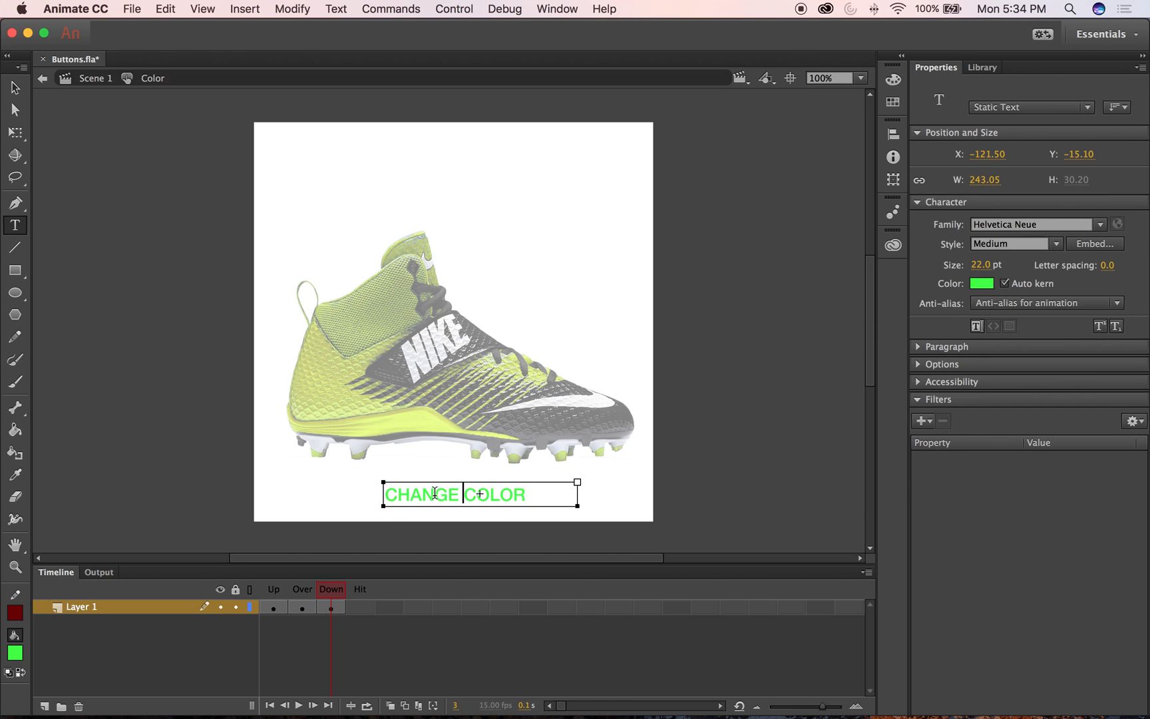
{"action": "left_click_drag", "start_coordinate": [592, 490], "coordinate": [236, 490]}
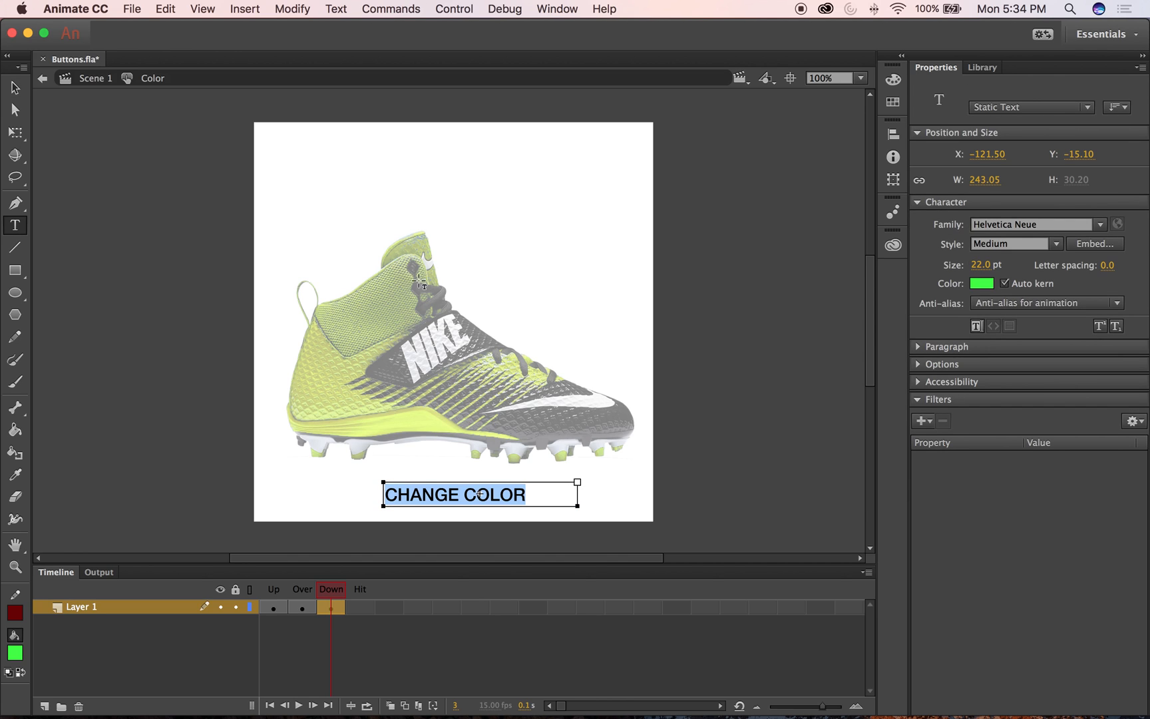
{"action": "left_click", "coordinate": [982, 283]}
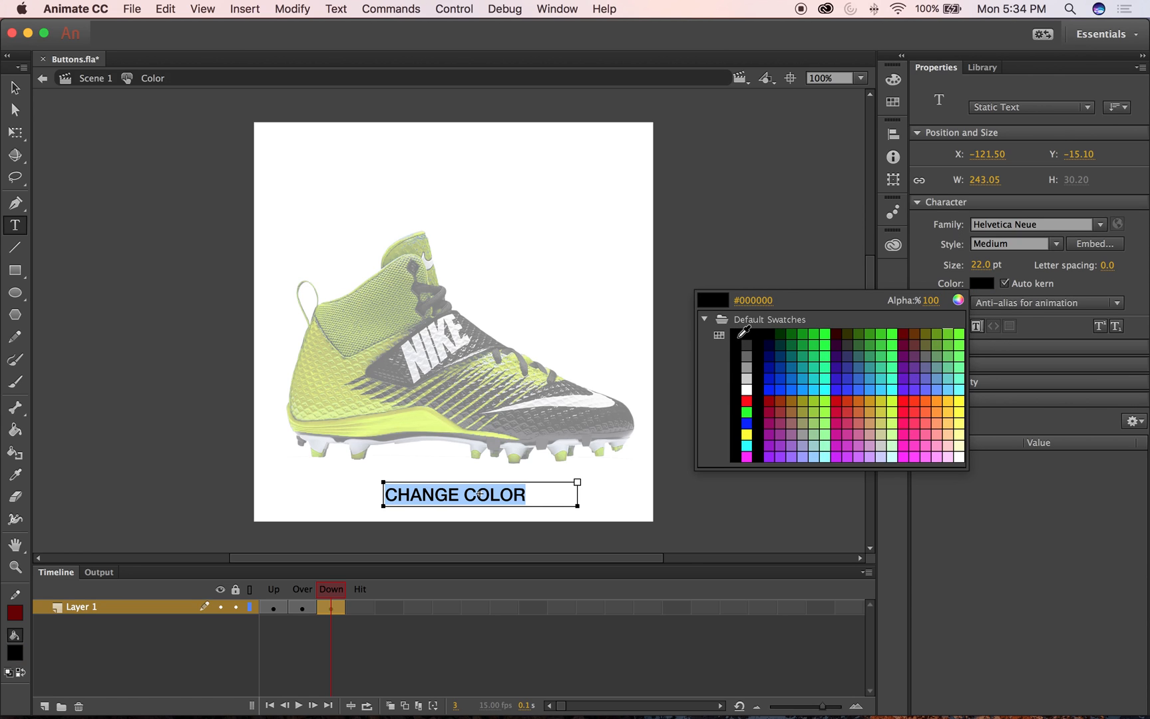
{"action": "left_click", "coordinate": [740, 336]}
{"action": "left_click", "coordinate": [15, 87]}
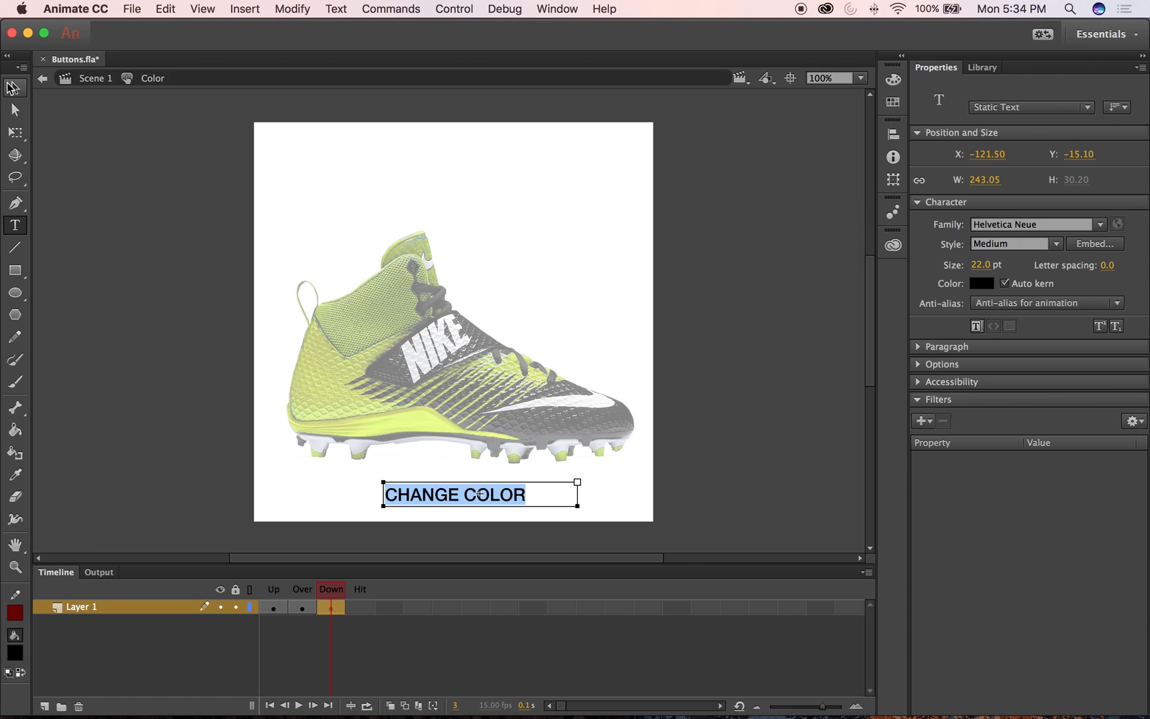
{"action": "left_click", "coordinate": [171, 171]}
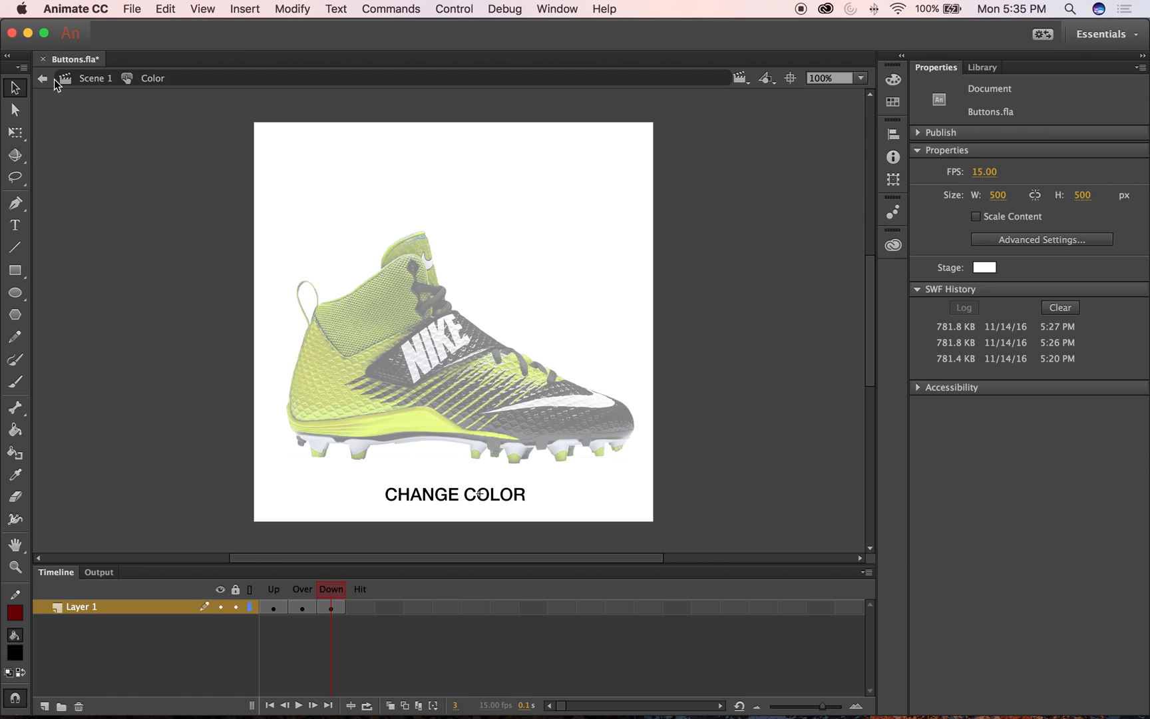
Return to Scene 1 and test the movie to try out the CHANGE COLOR button
{"action": "left_click", "coordinate": [93, 79]}
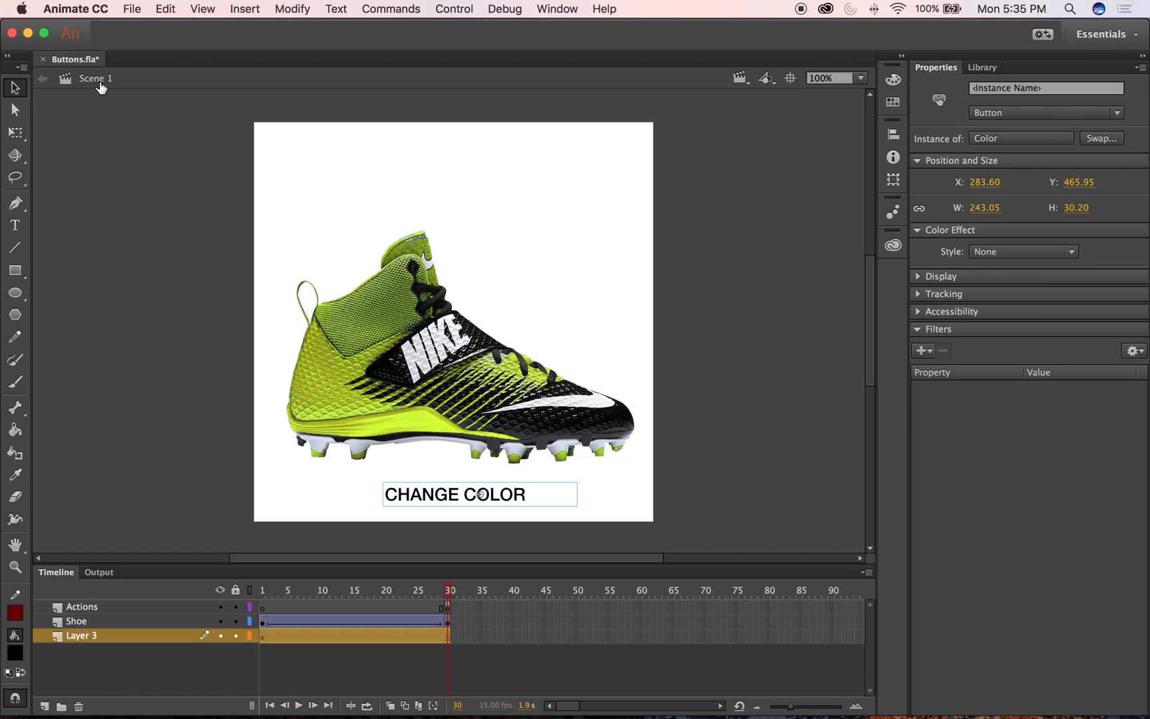
{"action": "left_click", "coordinate": [88, 169]}
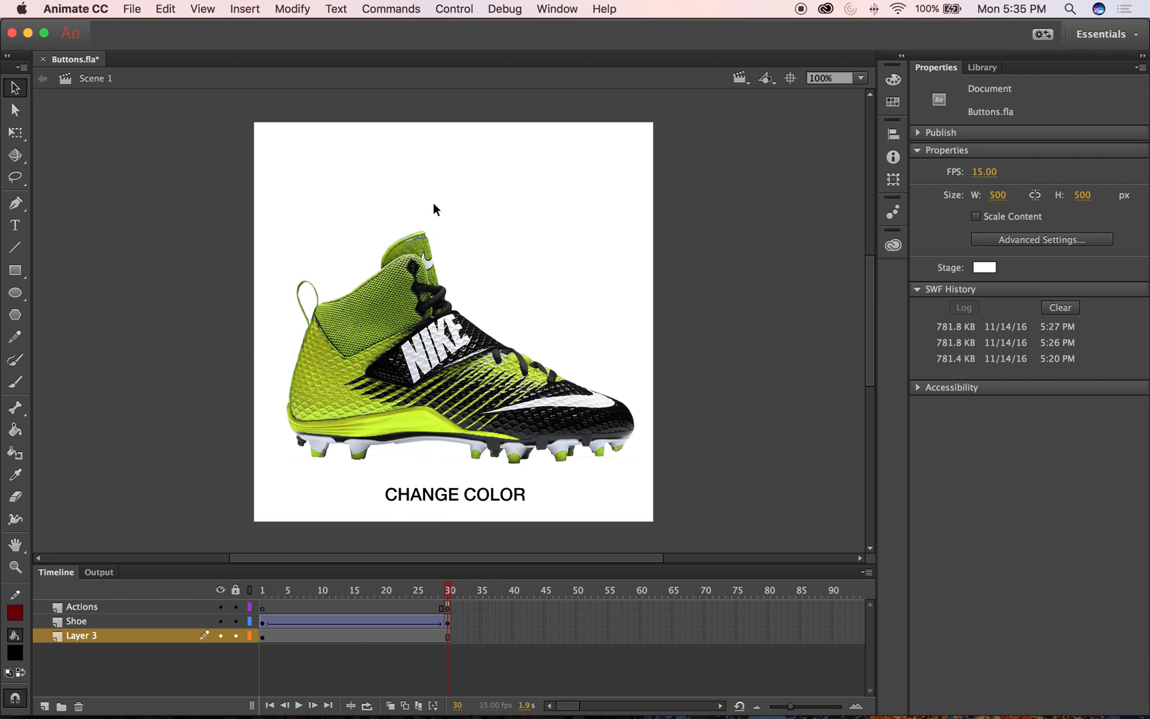
{"action": "left_click", "coordinate": [461, 8]}
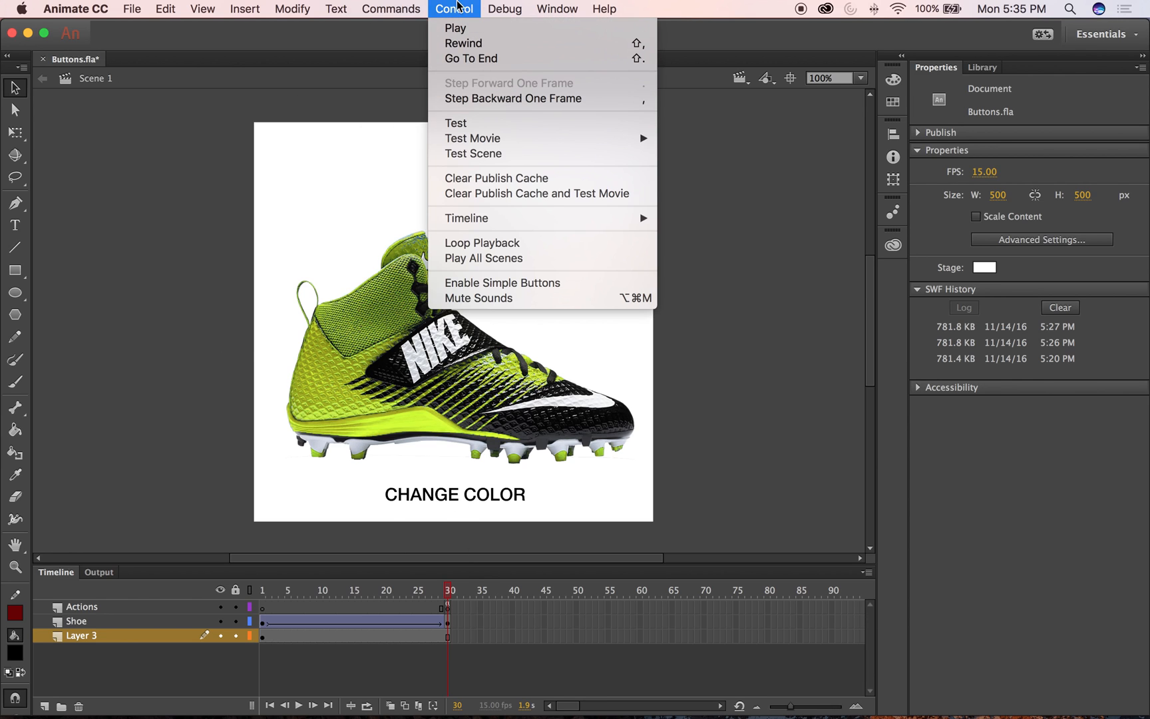
{"action": "left_click", "coordinate": [487, 124]}
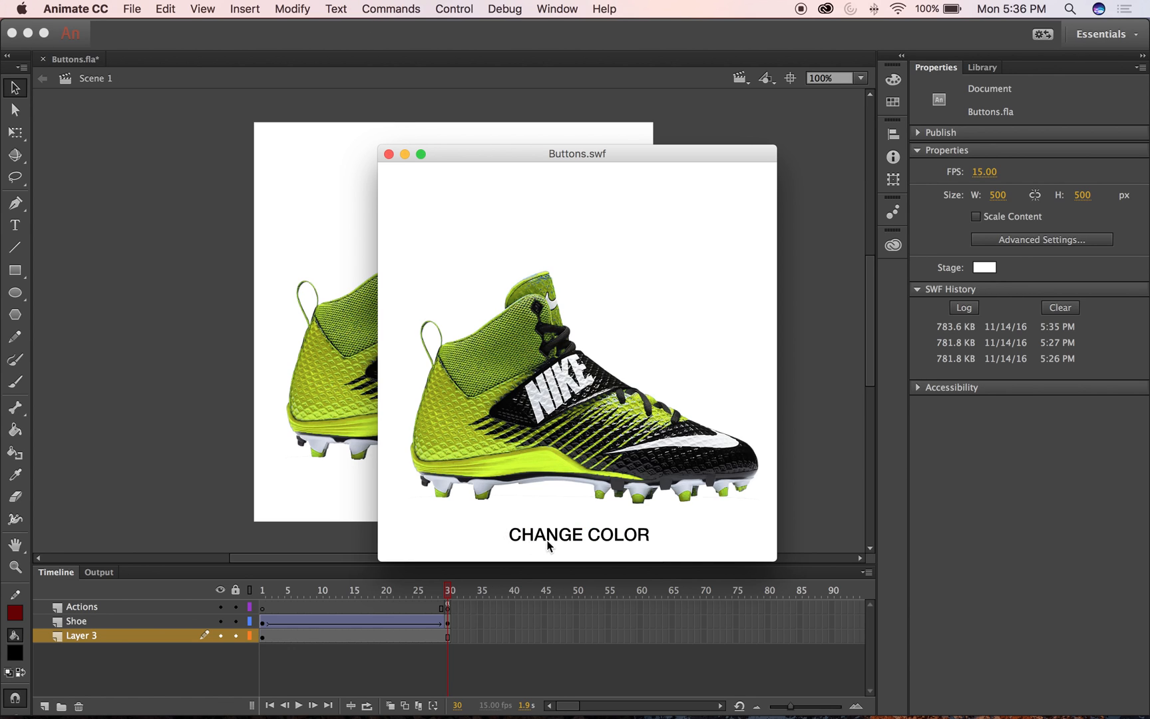
Open the Color button for editing and draw a black rectangle about 217 × 48 px over the text in its Down state
{"action": "left_click", "coordinate": [389, 154]}
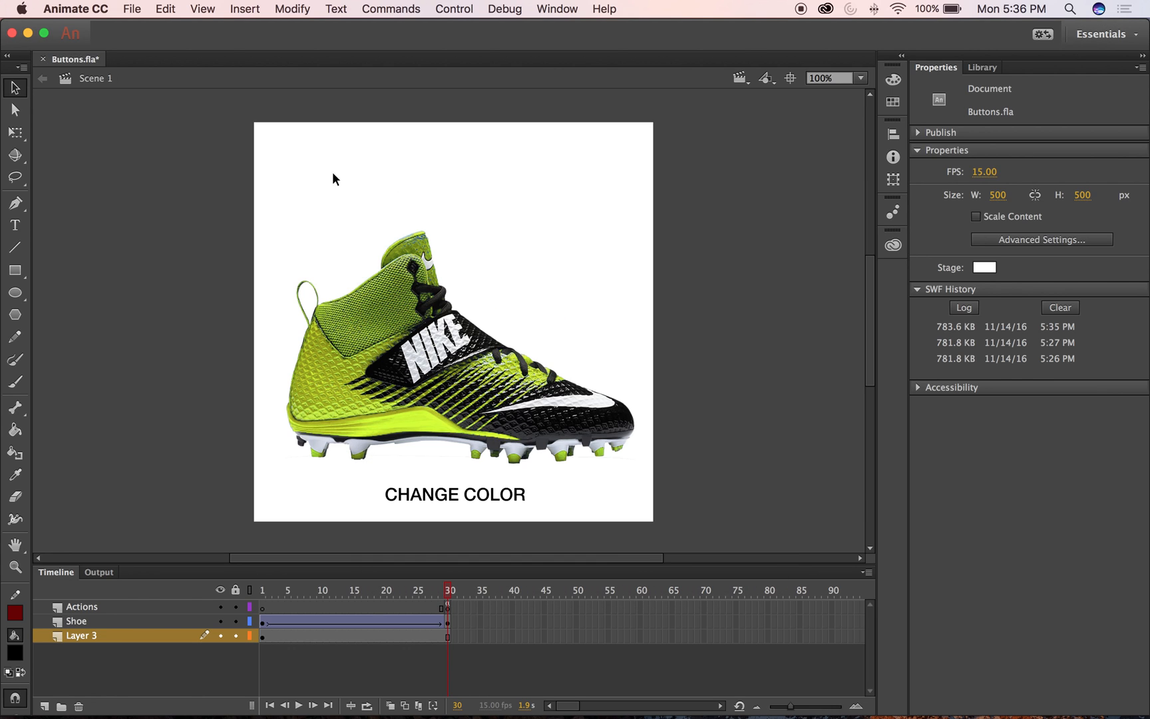
{"action": "left_click", "coordinate": [425, 495]}
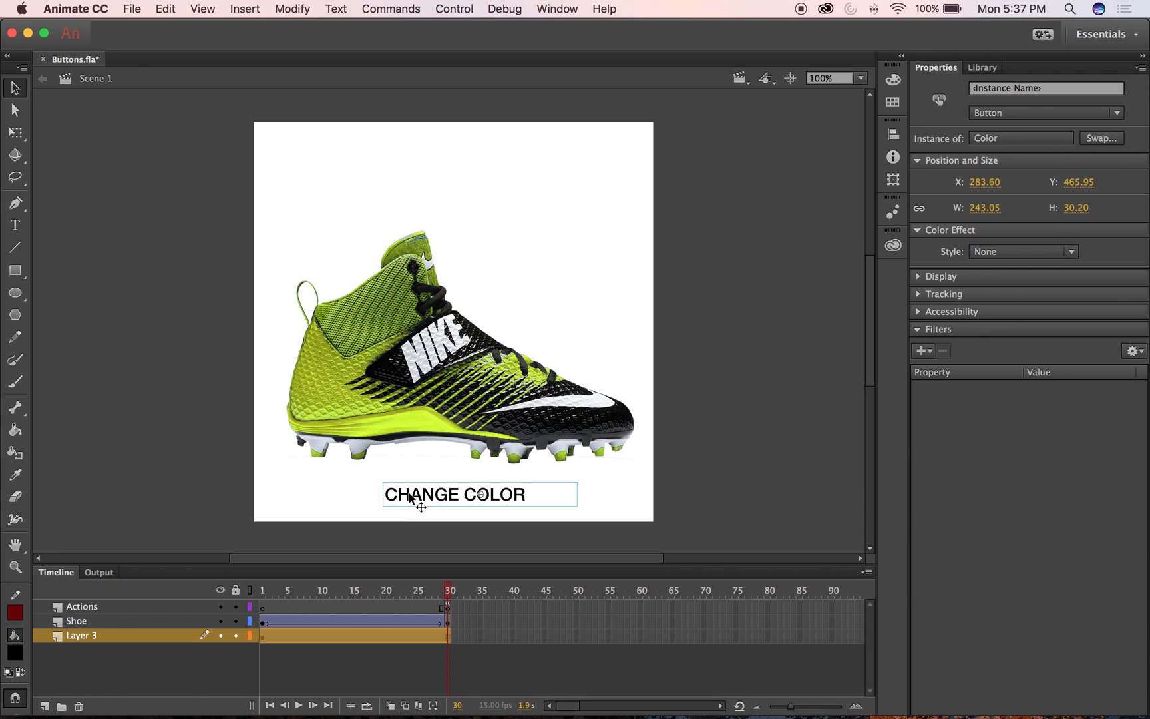
{"action": "double_click", "coordinate": [410, 499]}
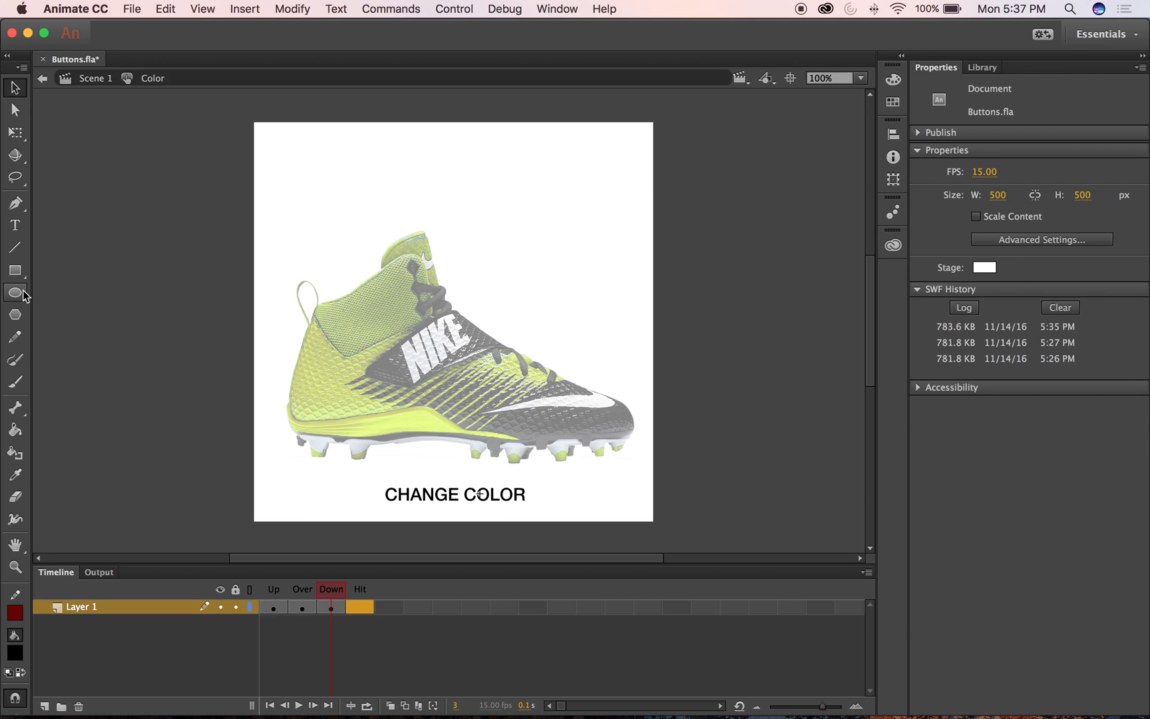
{"action": "left_click", "coordinate": [15, 270]}
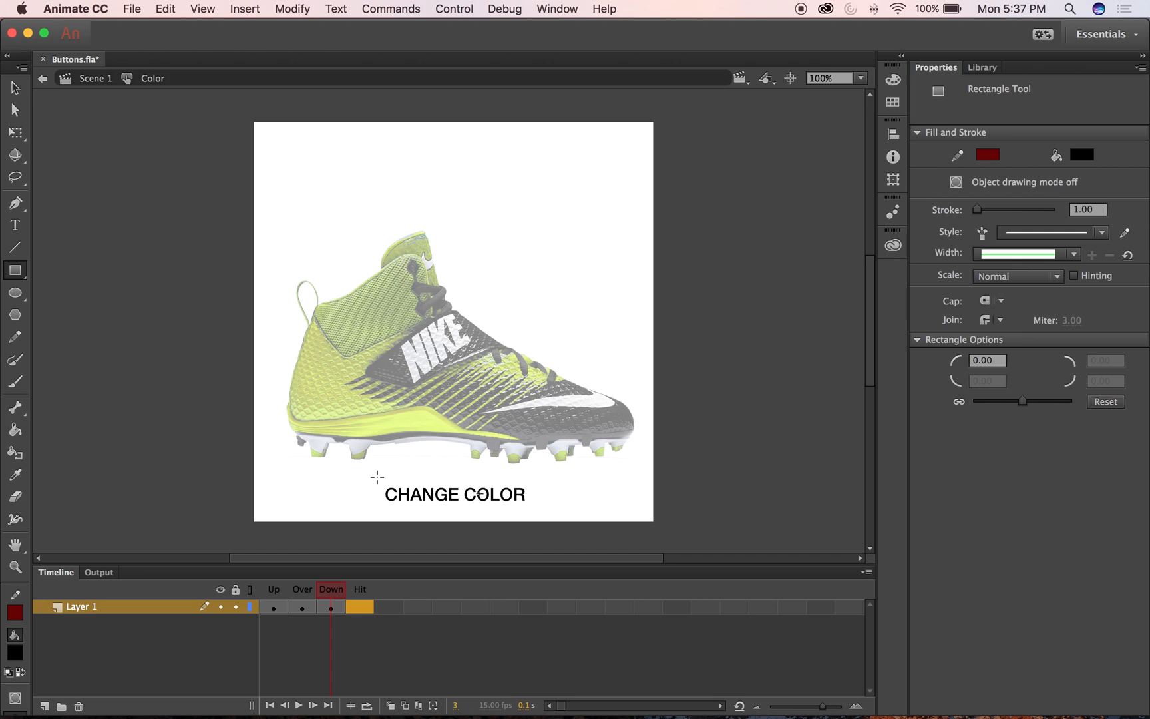
{"action": "mouse_move", "coordinate": [372, 475]}
{"action": "left_mouse_down"}
{"action": "mouse_move", "coordinate": [558, 512]}
{"action": "mouse_move", "coordinate": [547, 515]}
{"action": "left_mouse_up"}
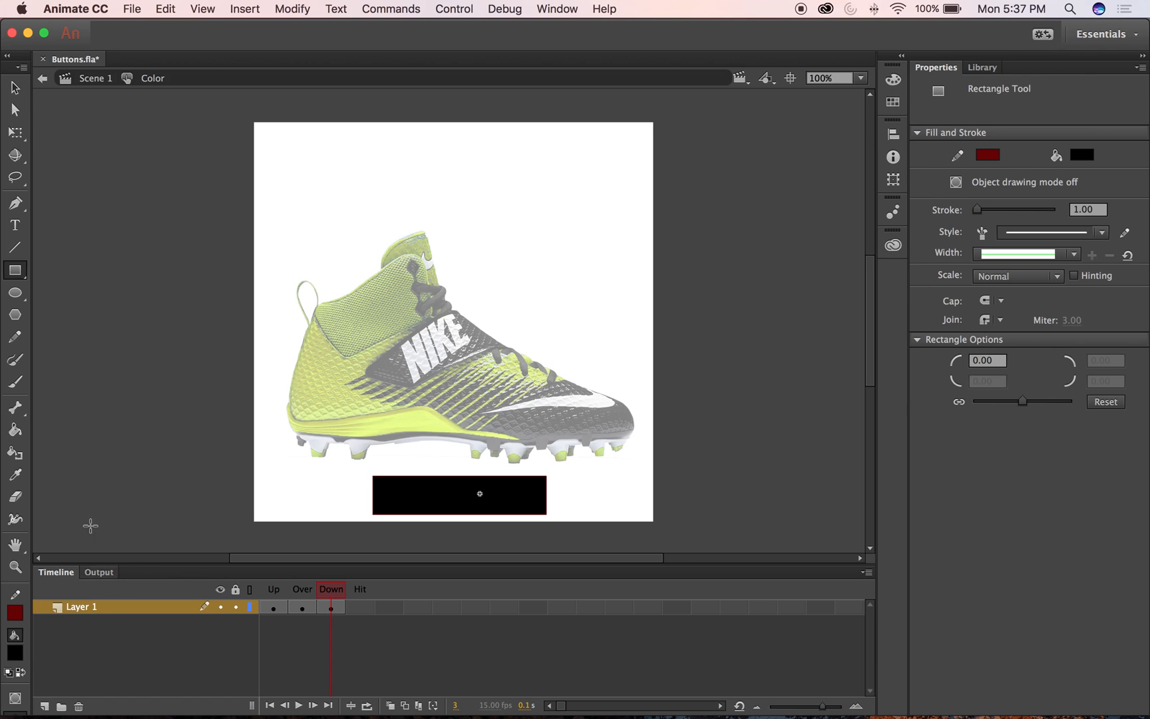
Return to Scene 1, deselect the button and save the document
{"action": "left_click", "coordinate": [44, 85]}
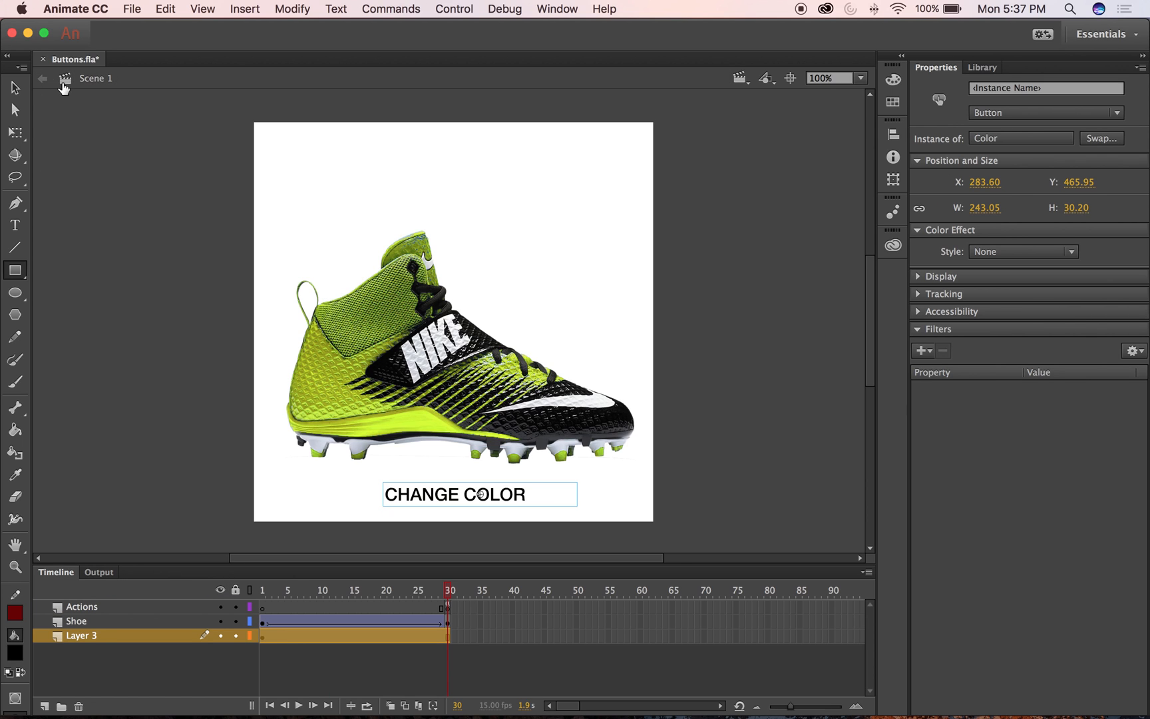
{"action": "left_click", "coordinate": [15, 87]}
{"action": "left_click", "coordinate": [159, 237]}
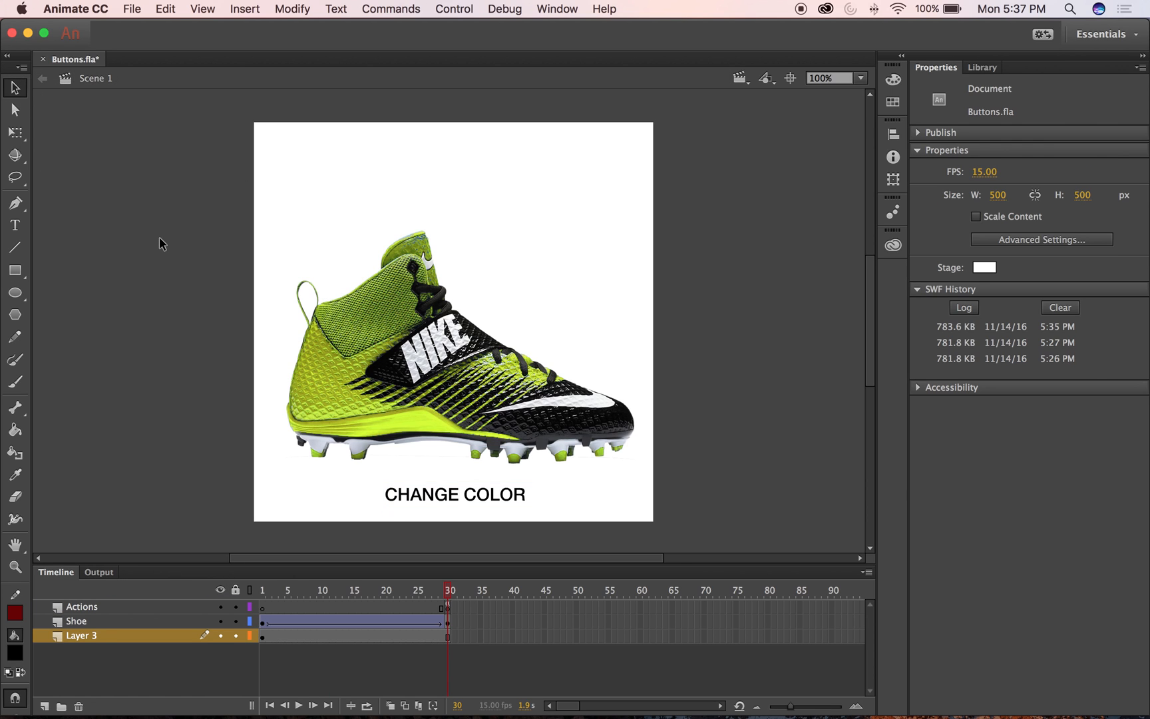
{"action": "left_click", "coordinate": [391, 8]}
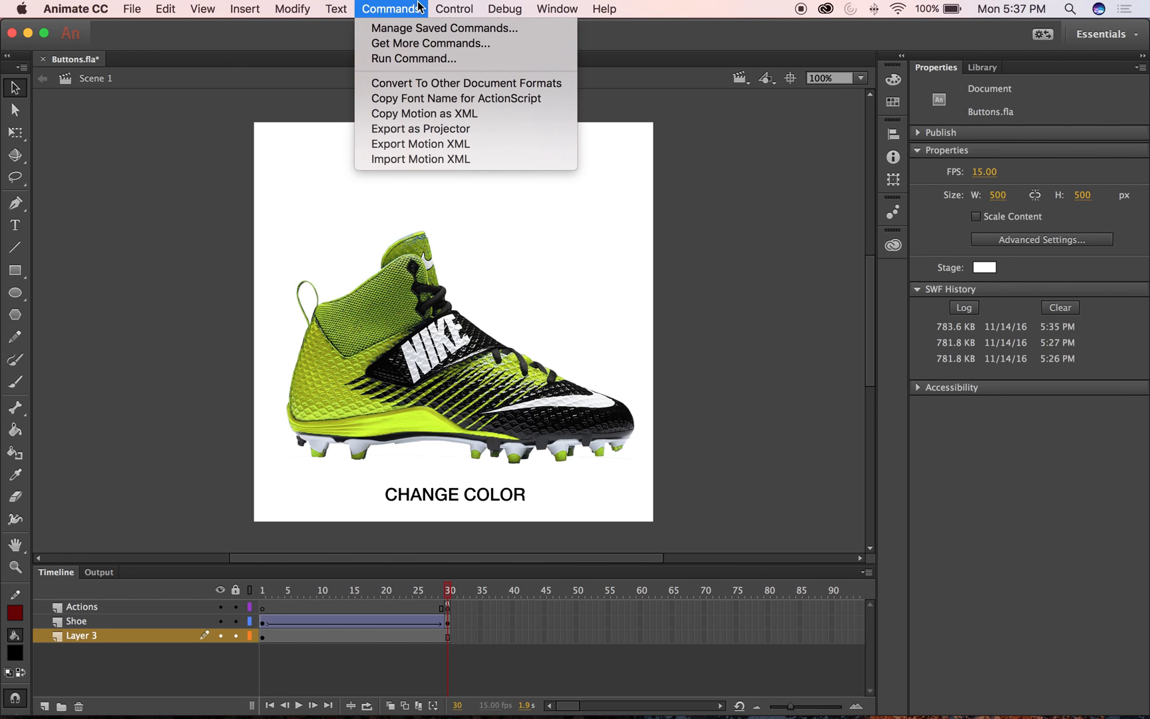
{"action": "left_click", "coordinate": [202, 250]}
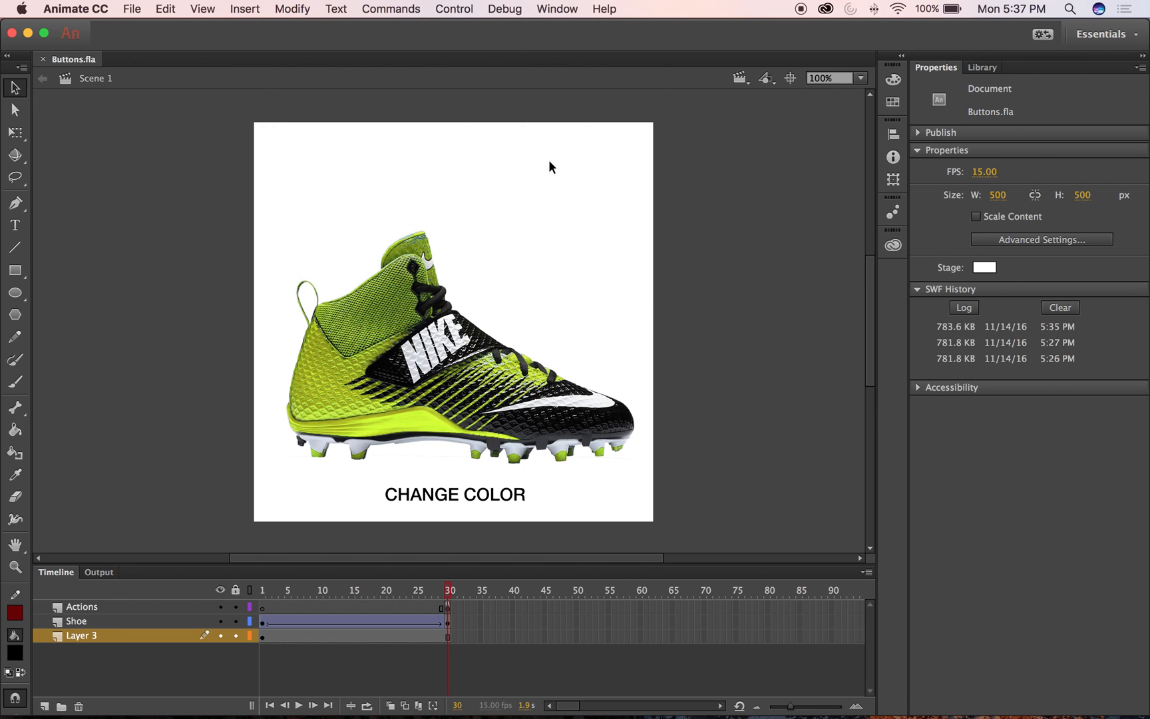
Test the movie to check the CHANGE COLOR button, and close the preview
{"action": "left_click", "coordinate": [454, 9]}
{"action": "left_click", "coordinate": [515, 125]}
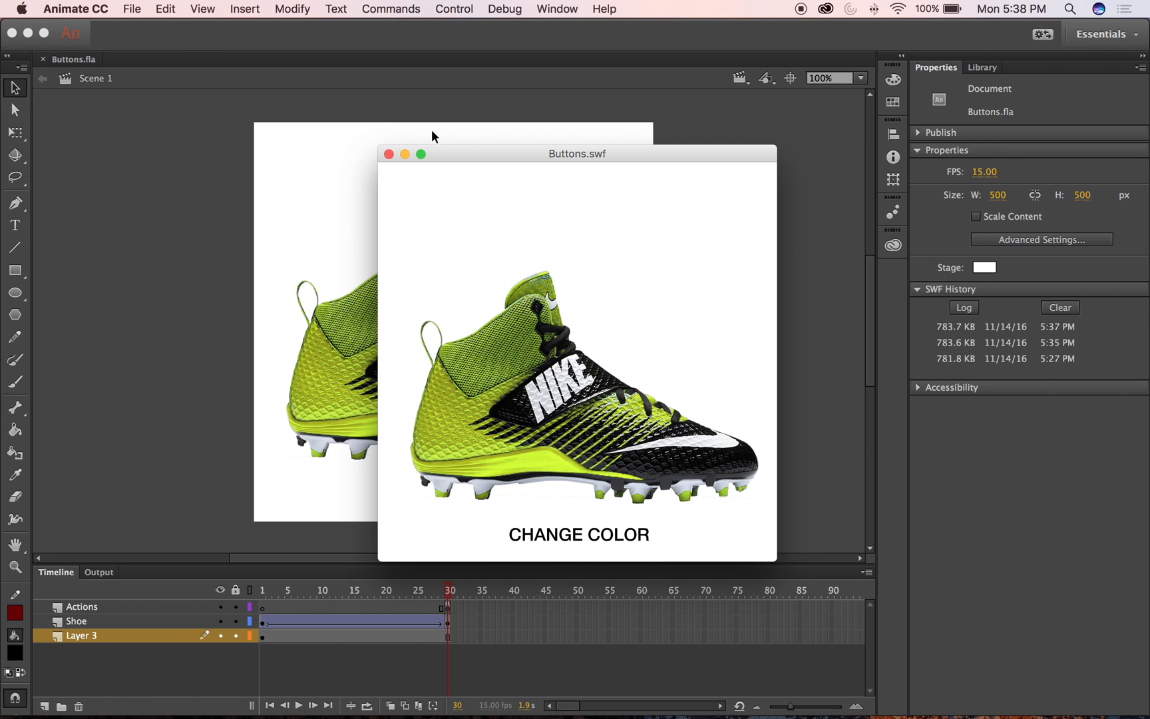
{"action": "left_click", "coordinate": [389, 155]}
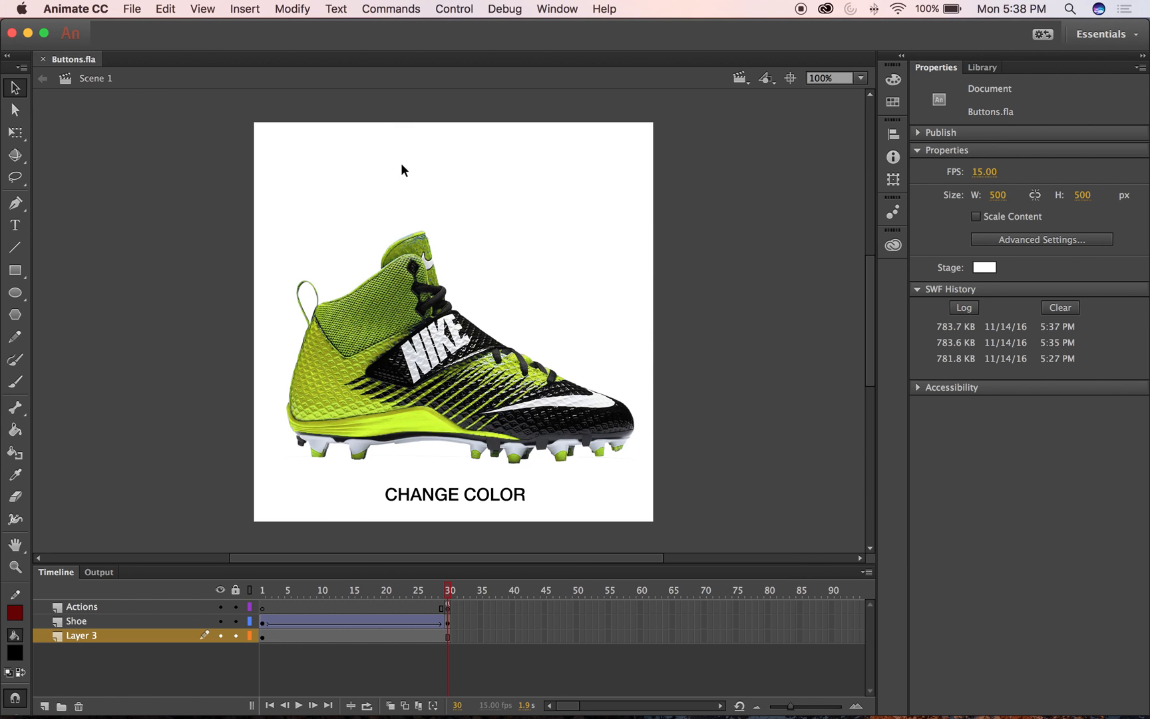
Reopen the Color button and delete the black rectangle, fill and outline, from its Down state
{"action": "left_click", "coordinate": [295, 233]}
{"action": "double_click", "coordinate": [420, 500]}
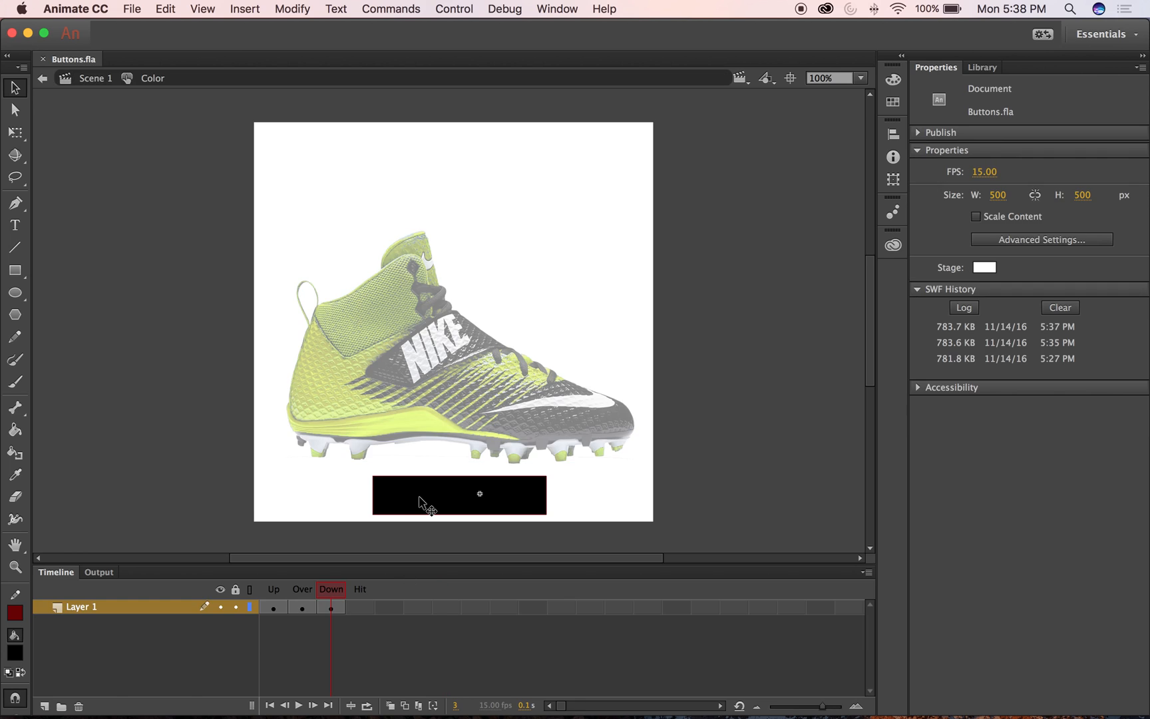
{"action": "left_click", "coordinate": [413, 493]}
{"action": "left_click", "coordinate": [377, 493]}
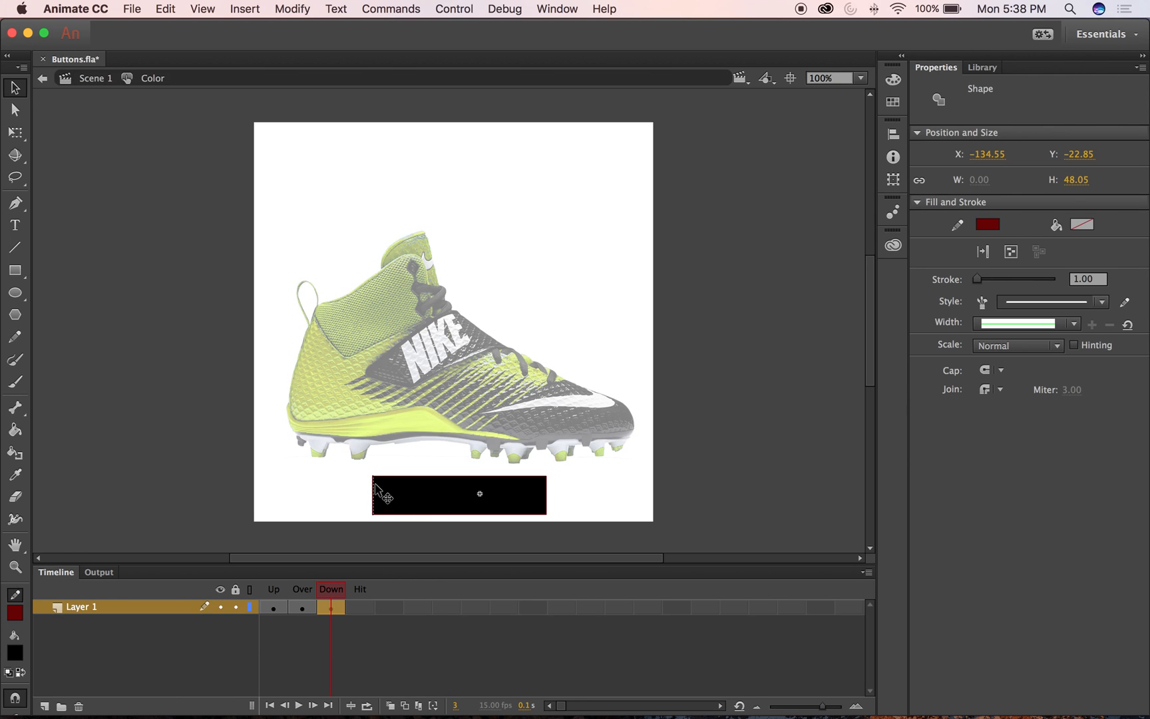
{"action": "left_click", "coordinate": [380, 478]}
{"action": "left_click", "coordinate": [380, 480]}
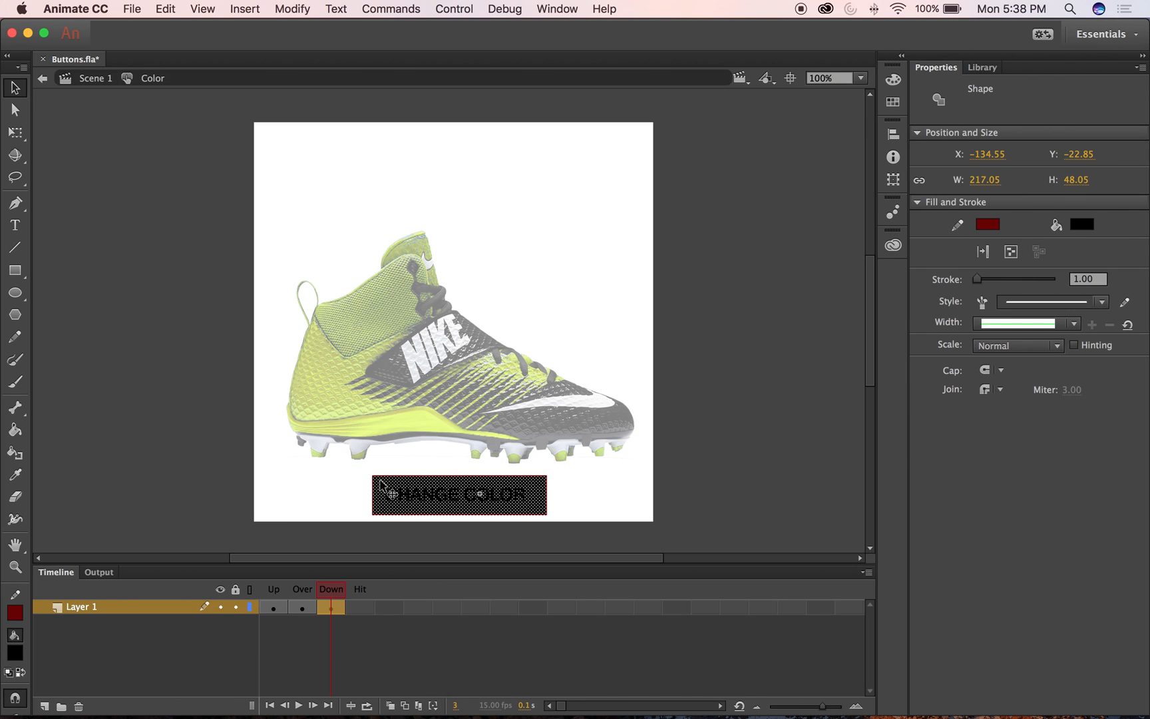
{"action": "key", "text": "Delete"}
Insert a regular frame in the Hit state and draw a black rectangle about 224 × 48 px over the CHANGE COLOR text
{"action": "left_click", "coordinate": [367, 608]}
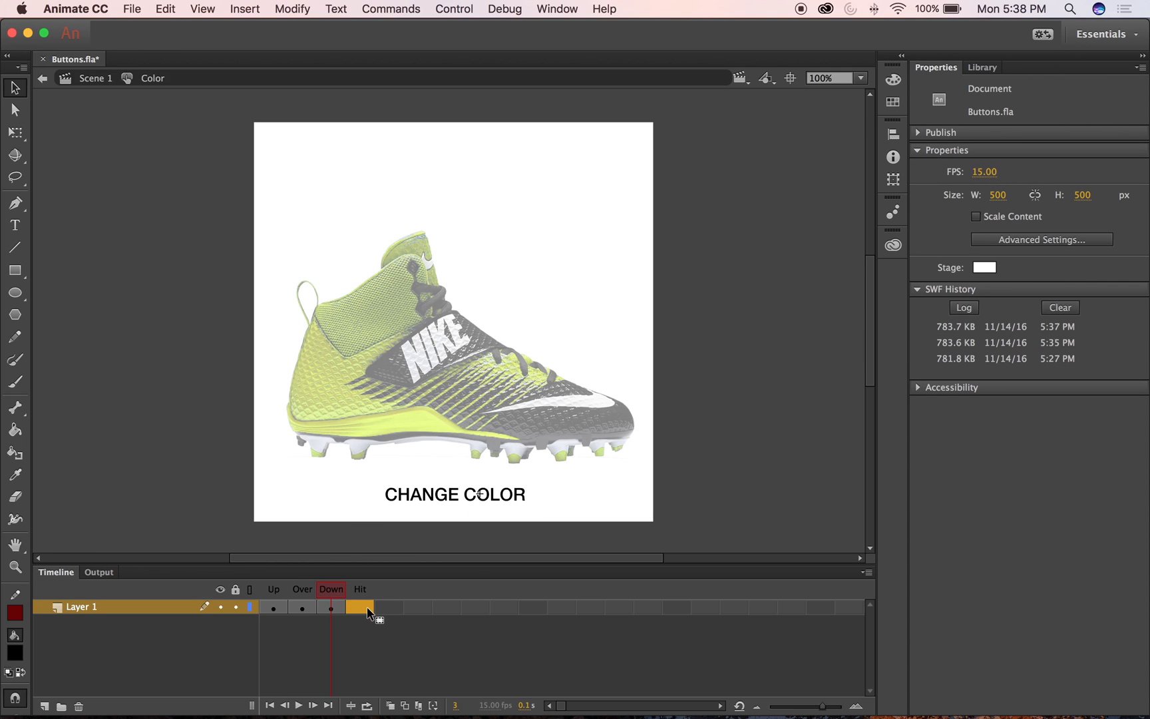
{"action": "right_click", "coordinate": [368, 608]}
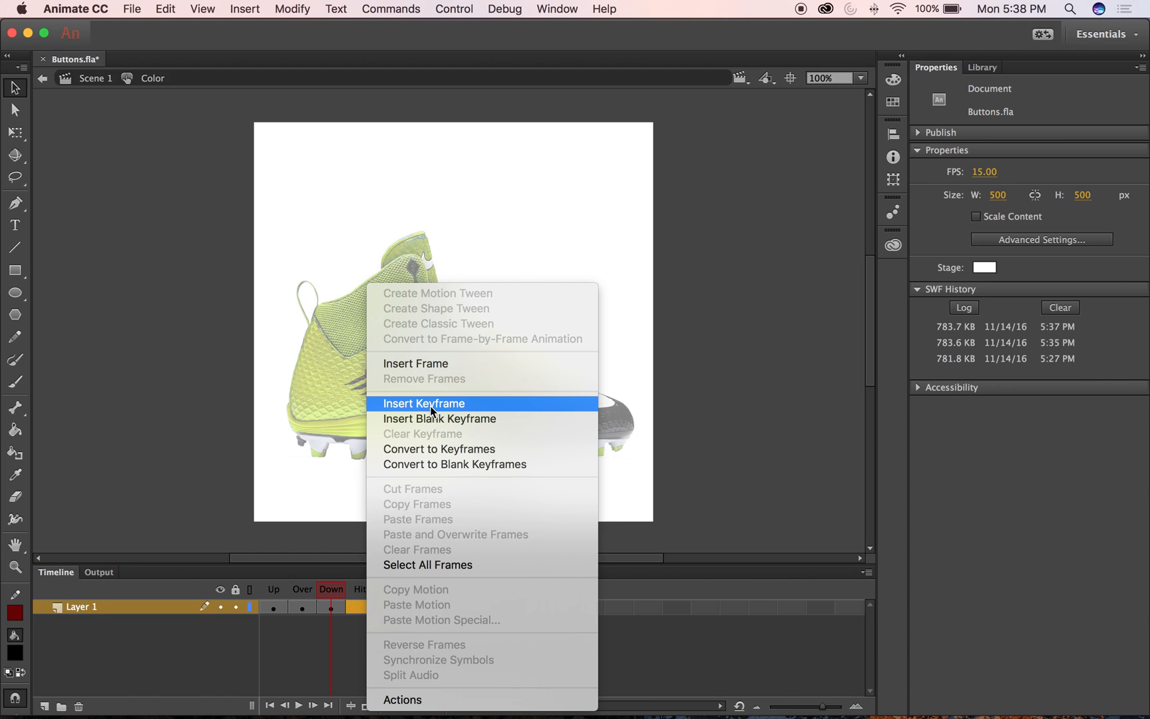
{"action": "left_click", "coordinate": [437, 364]}
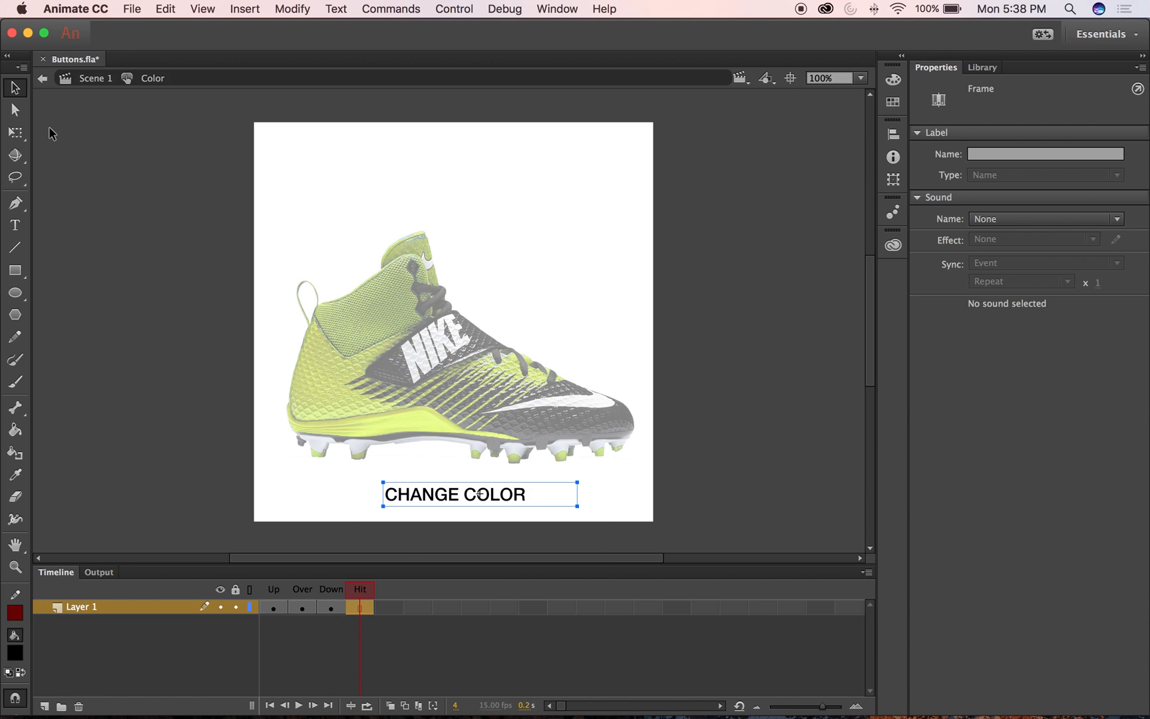
{"action": "left_click", "coordinate": [9, 273]}
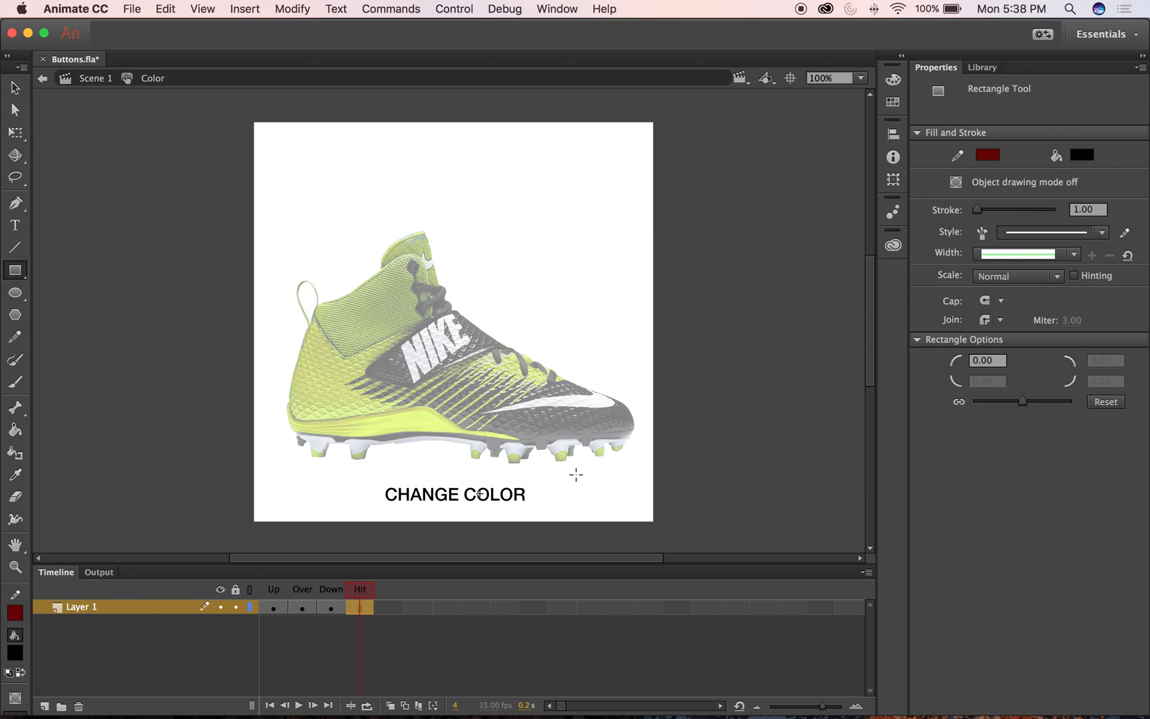
{"action": "left_click_drag", "start_coordinate": [373, 475], "coordinate": [550, 511]}
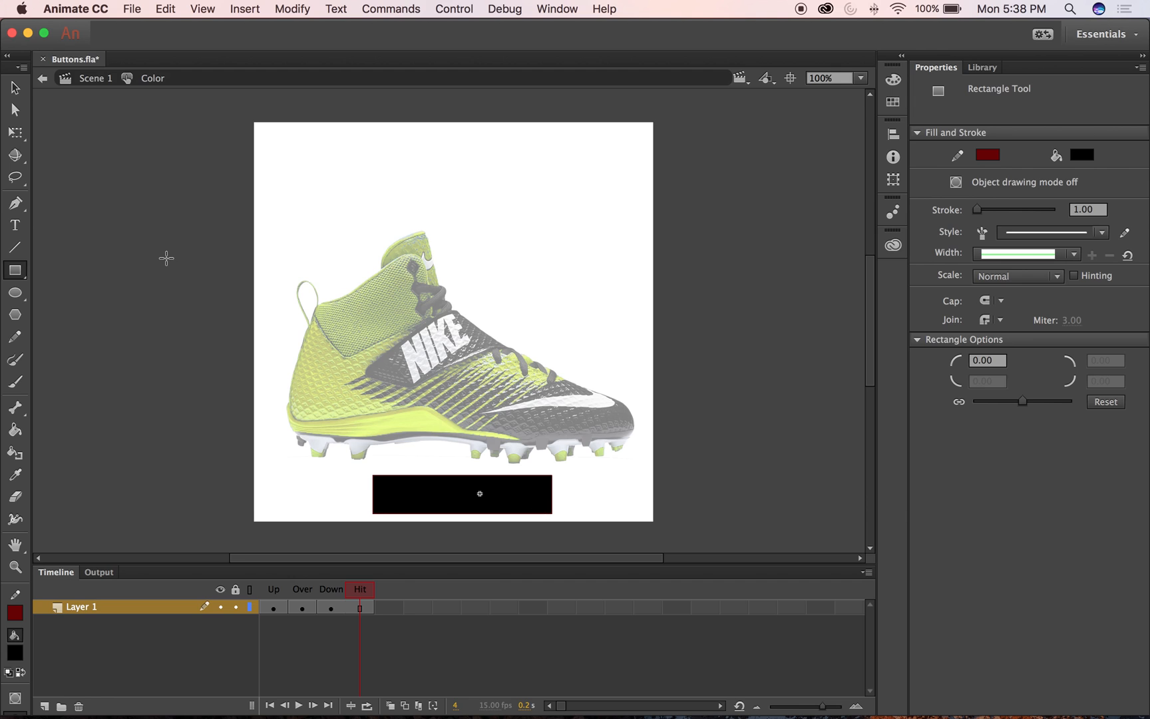
Return to Scene 1, test the movie by pressing the CHANGE COLOR button, and close the preview
{"action": "left_click", "coordinate": [43, 80]}
{"action": "left_click", "coordinate": [825, 8]}
{"action": "left_click", "coordinate": [557, 8]}
{"action": "mouse_move", "coordinate": [464, 8]}
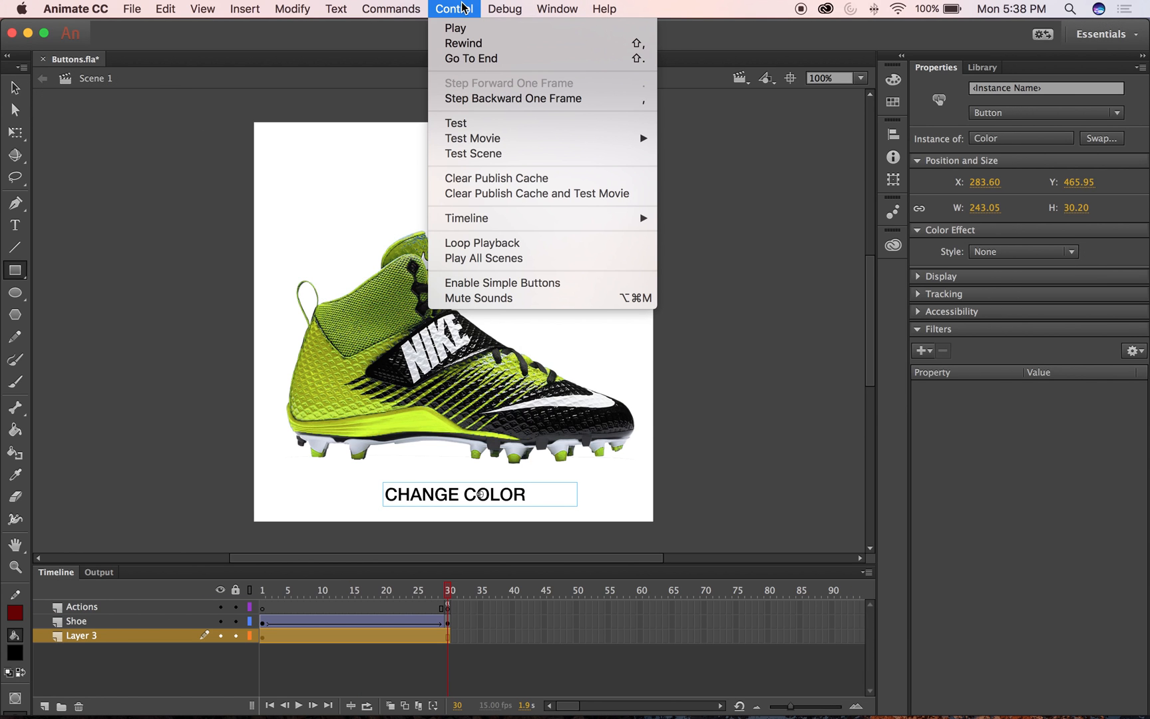
{"action": "left_click", "coordinate": [458, 124]}
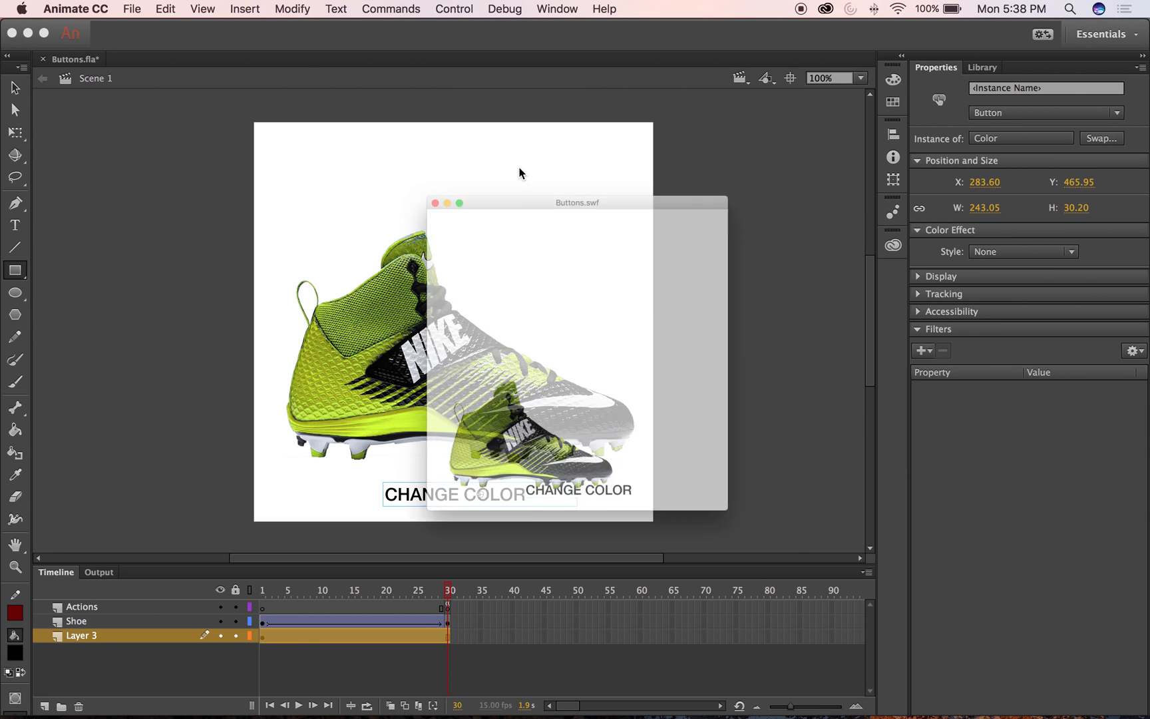
{"action": "left_click", "coordinate": [540, 547]}
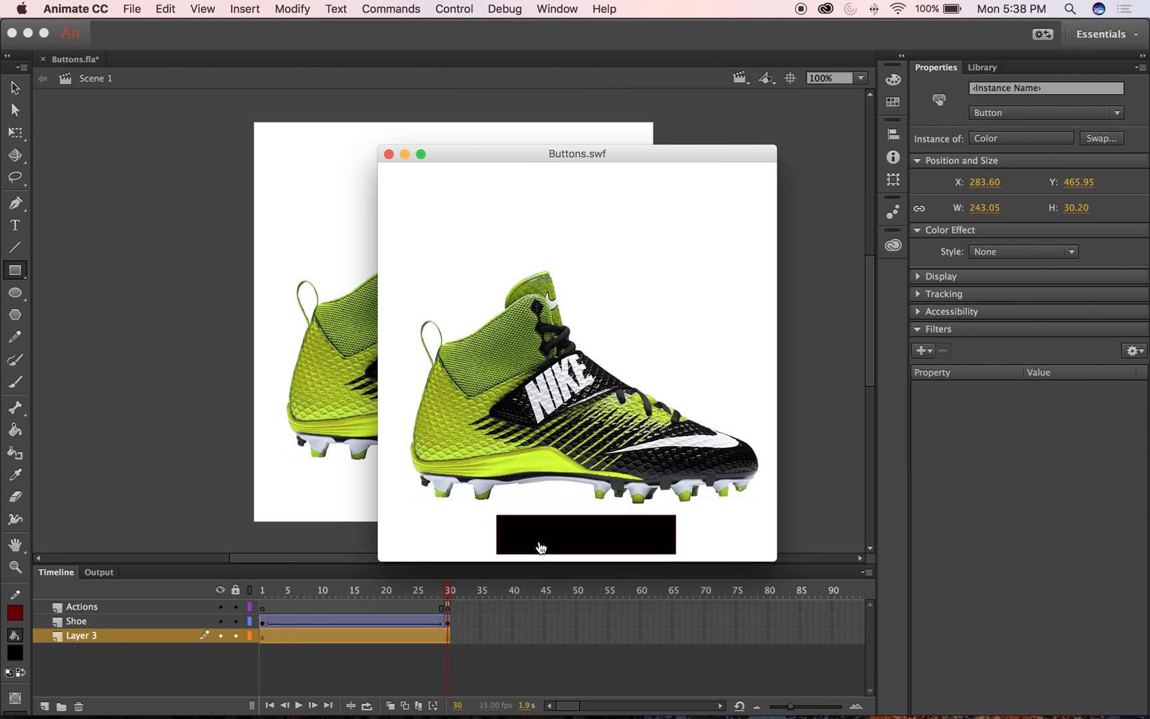
{"action": "left_click", "coordinate": [388, 154]}
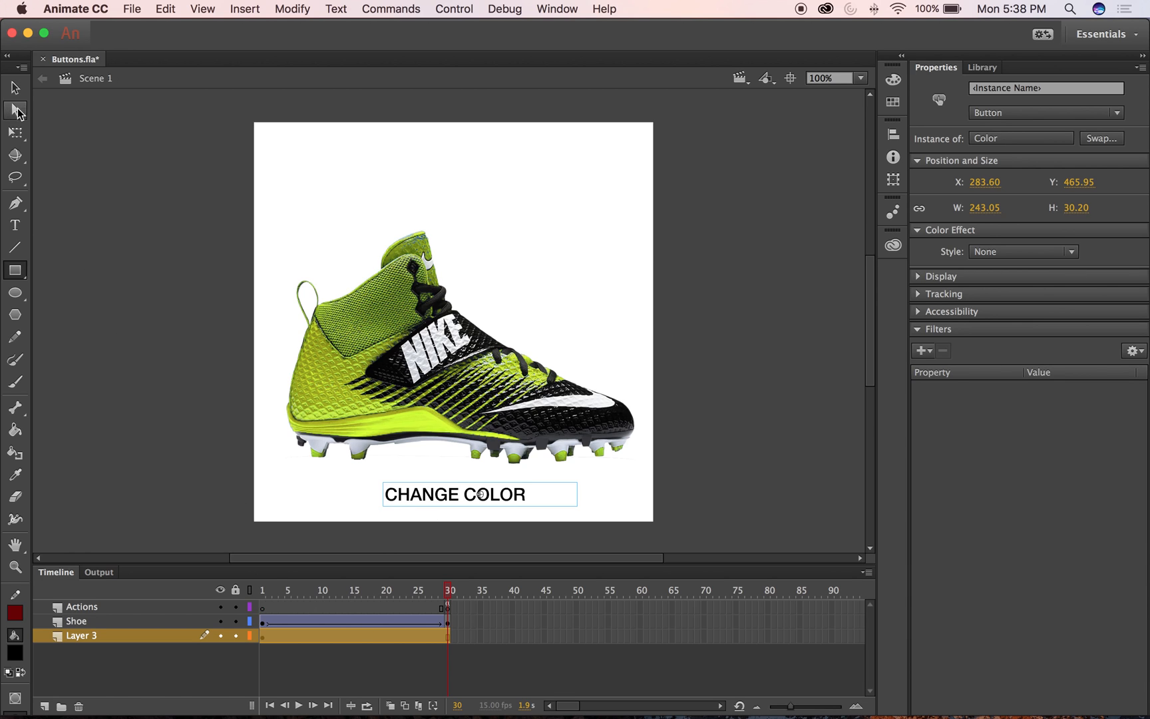
Reopen the Color button and remove the frame from its Hit state
{"action": "left_click", "coordinate": [15, 87]}
{"action": "double_click", "coordinate": [431, 494]}
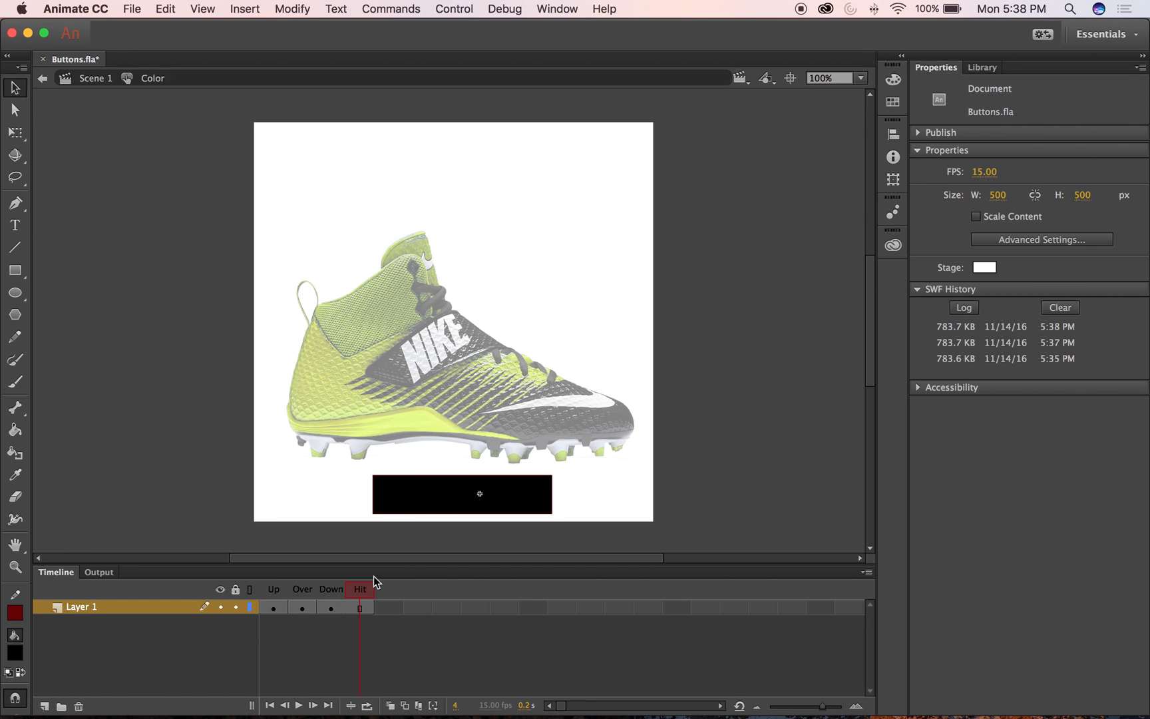
{"action": "left_click", "coordinate": [363, 604]}
{"action": "right_click", "coordinate": [362, 606]}
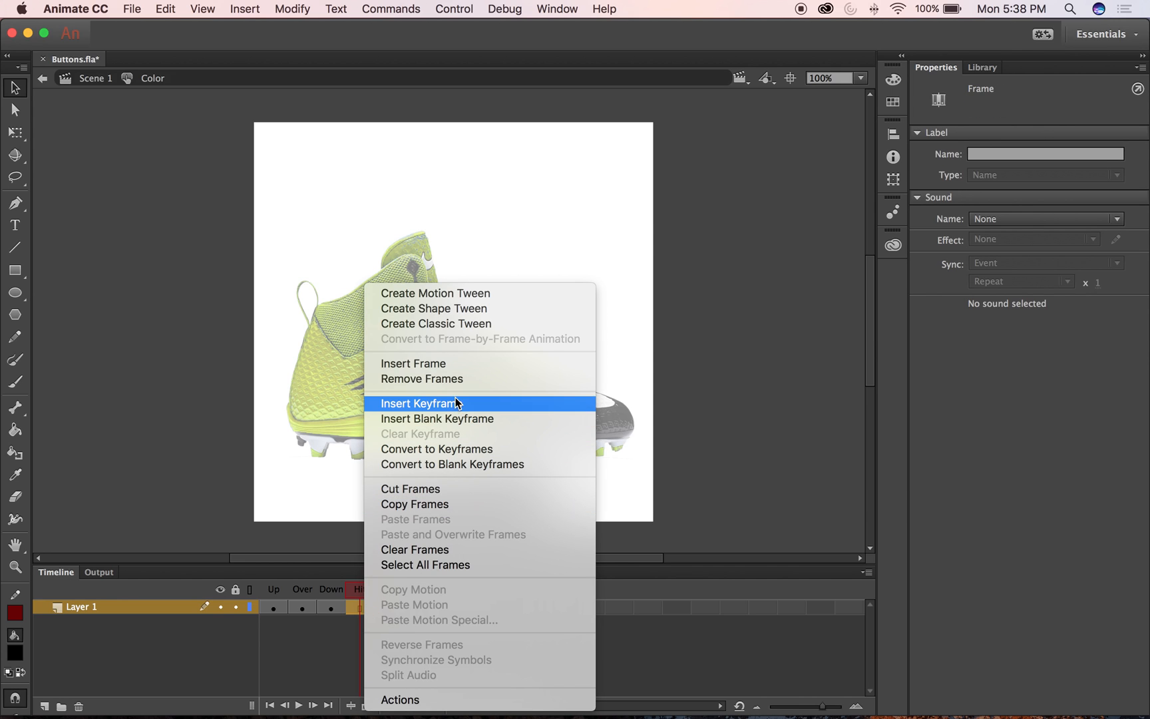
{"action": "left_click", "coordinate": [450, 377]}
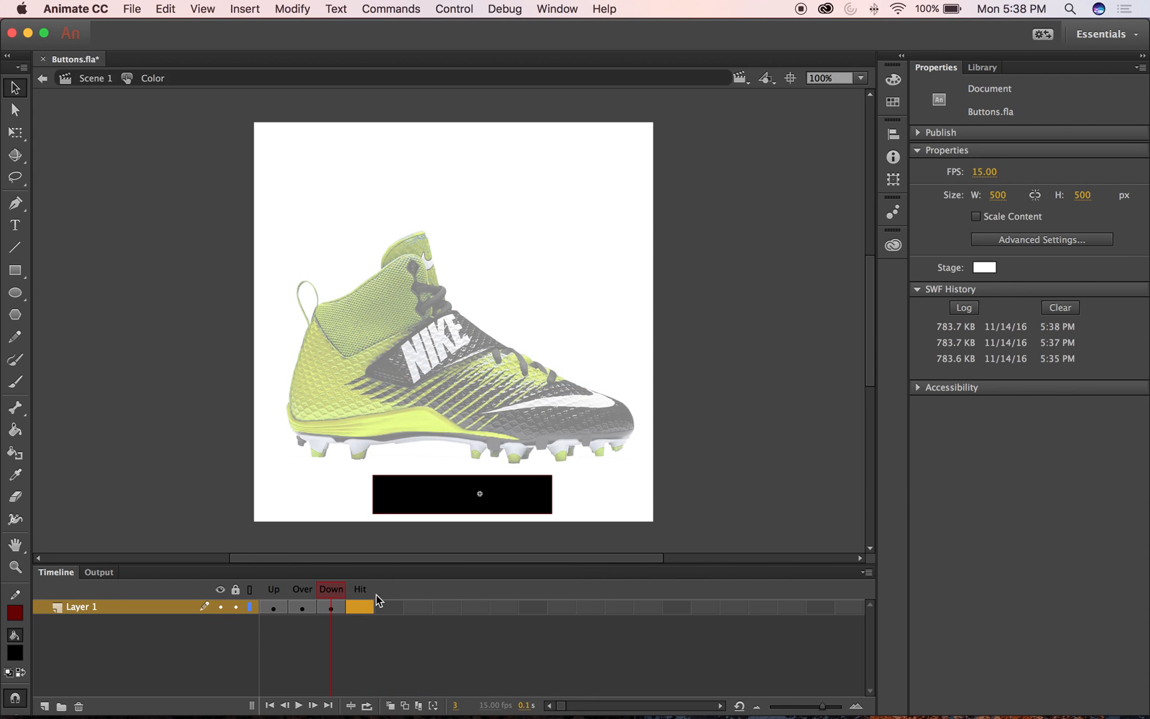
Delete the black rectangle with its outline from the Down state, keeping the CHANGE COLOR text
{"action": "right_click", "coordinate": [359, 606]}
{"action": "left_click", "coordinate": [310, 522]}
{"action": "left_click", "coordinate": [430, 479]}
{"action": "double_click", "coordinate": [430, 487]}
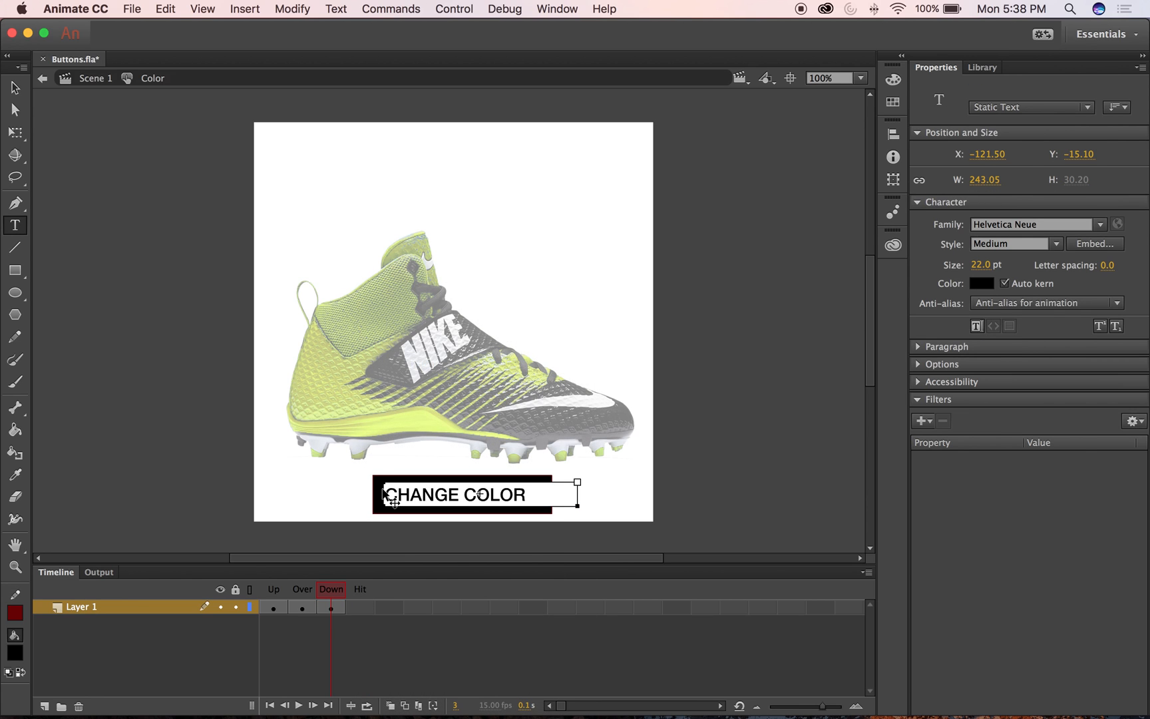
{"action": "left_click", "coordinate": [364, 485]}
{"action": "left_click", "coordinate": [15, 87]}
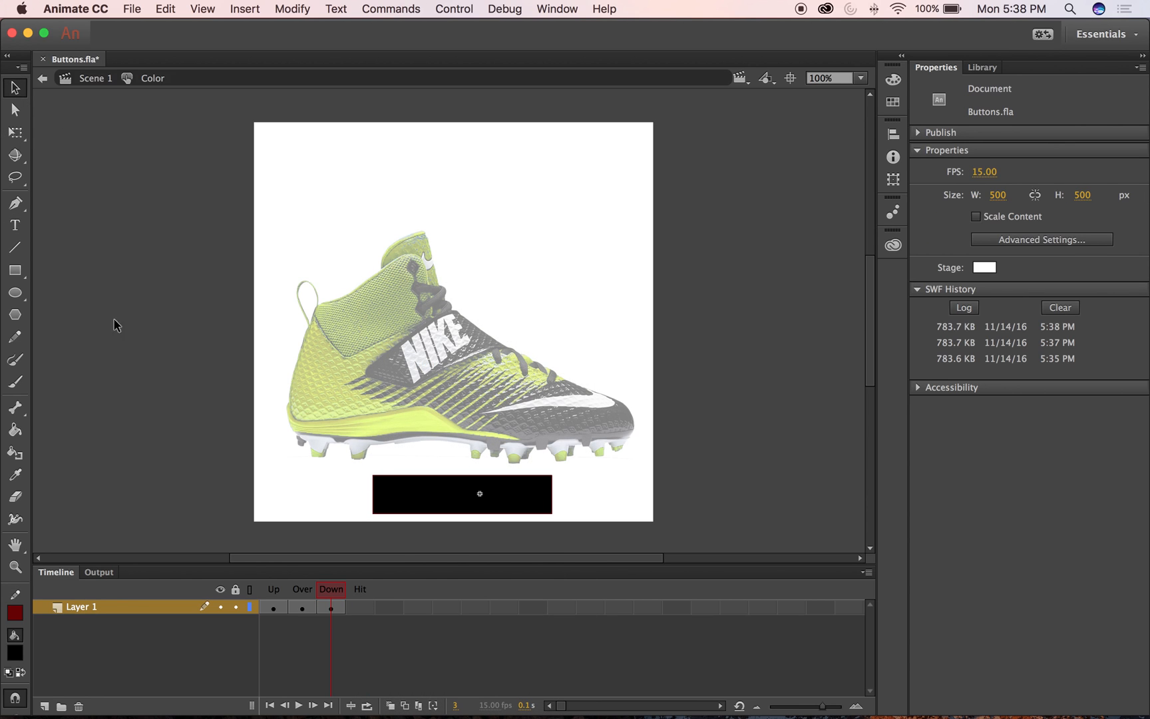
{"action": "double_click", "coordinate": [383, 491]}
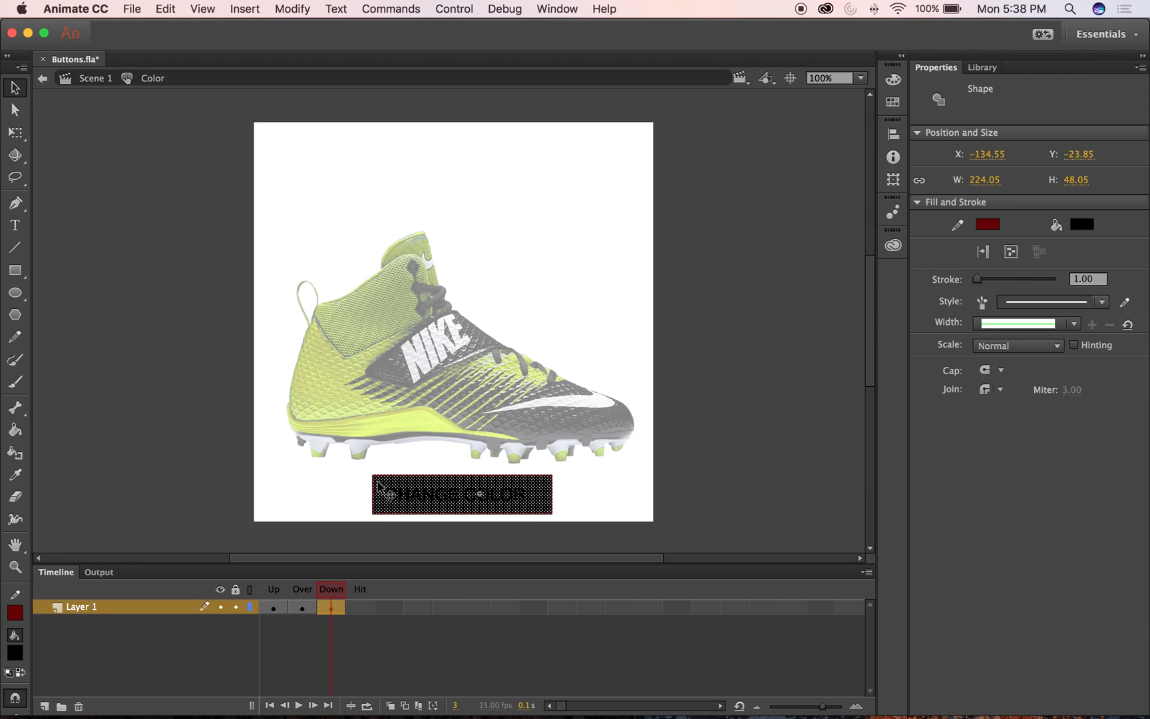
{"action": "key", "text": "Delete"}
Insert a keyframe in the Color button's Hit state and draw a black rectangle covering the whole CHANGE COLOR text
{"action": "right_click", "coordinate": [361, 606]}
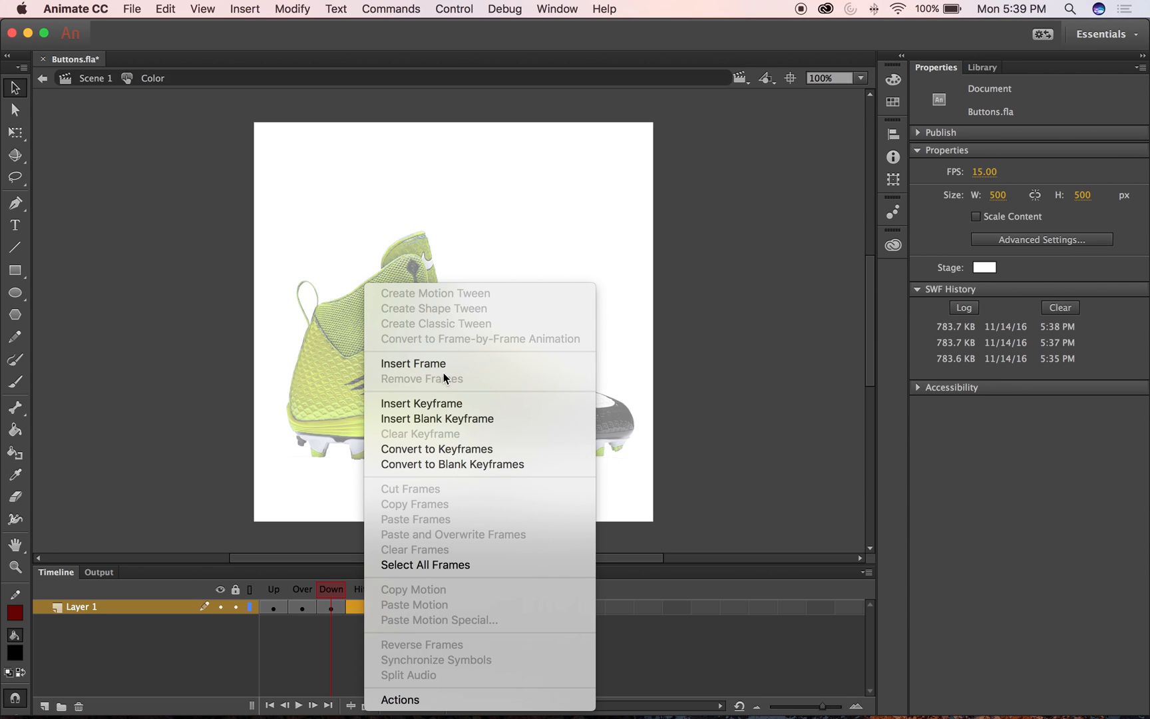
{"action": "left_click", "coordinate": [434, 404]}
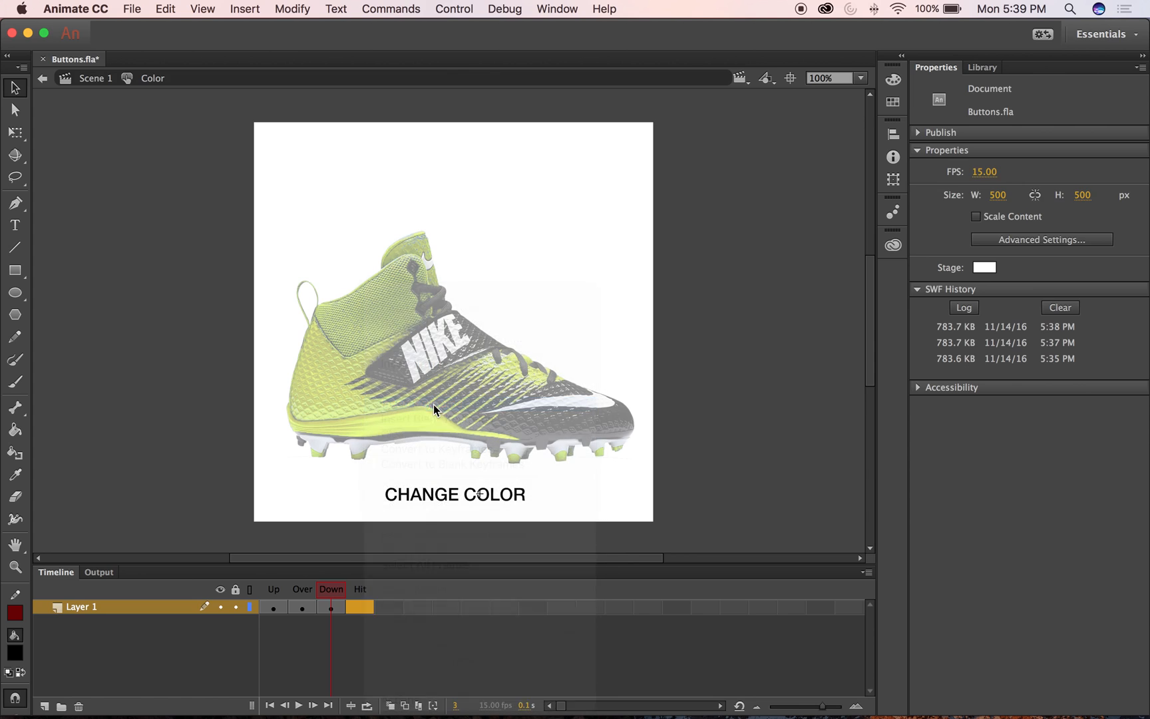
{"action": "left_click", "coordinate": [14, 270]}
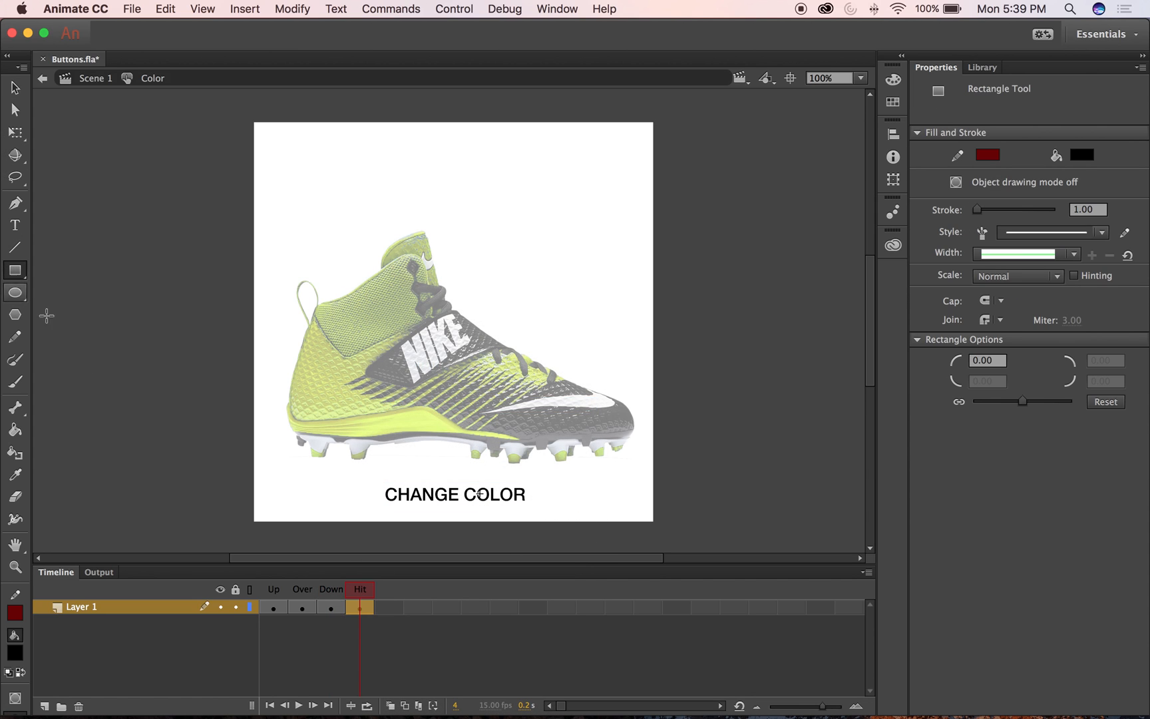
{"action": "mouse_move", "coordinate": [365, 473]}
{"action": "left_mouse_down"}
{"action": "mouse_move", "coordinate": [530, 521]}
{"action": "mouse_move", "coordinate": [562, 516]}
{"action": "left_mouse_up"}
Return to Scene 1 with the Selection tool active and save the document
{"action": "left_click", "coordinate": [15, 87]}
{"action": "left_click", "coordinate": [95, 78]}
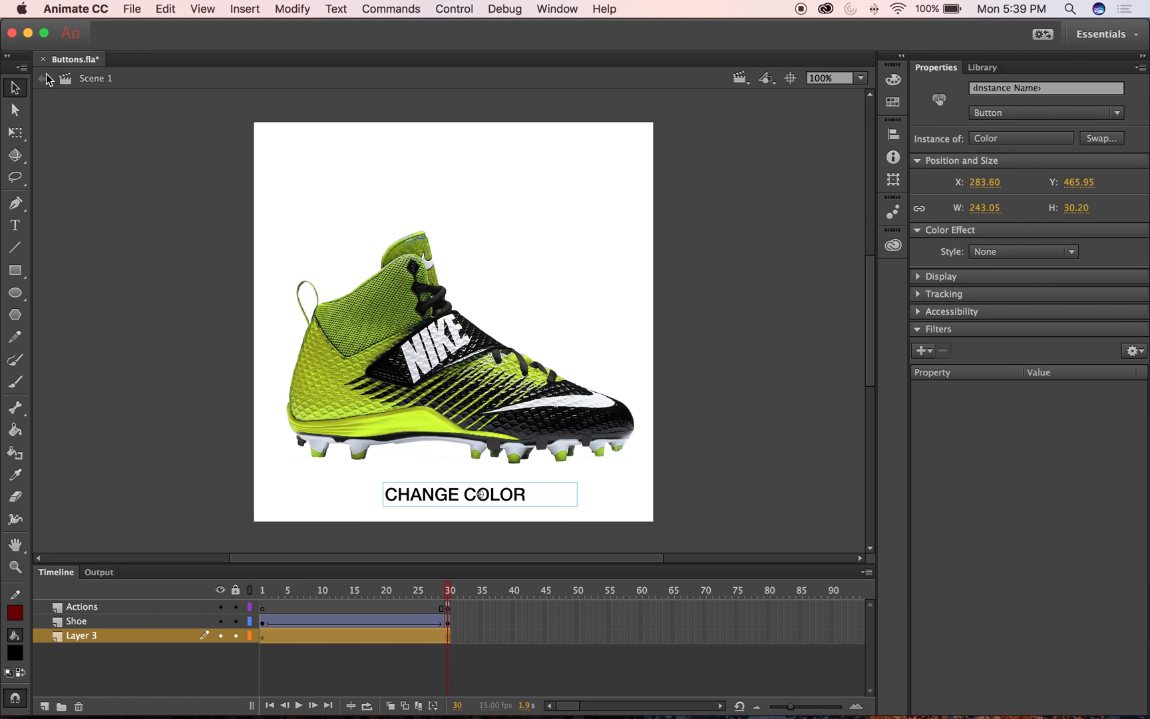
{"action": "left_click", "coordinate": [474, 8]}
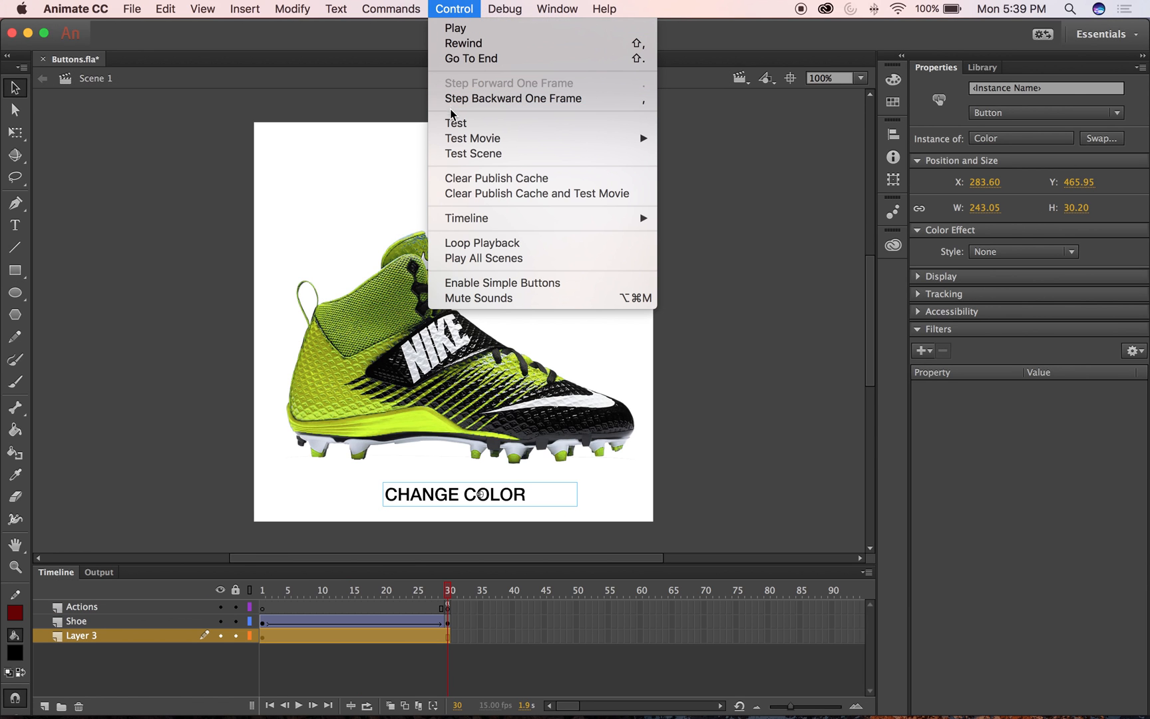
{"action": "key", "text": "super+s"}
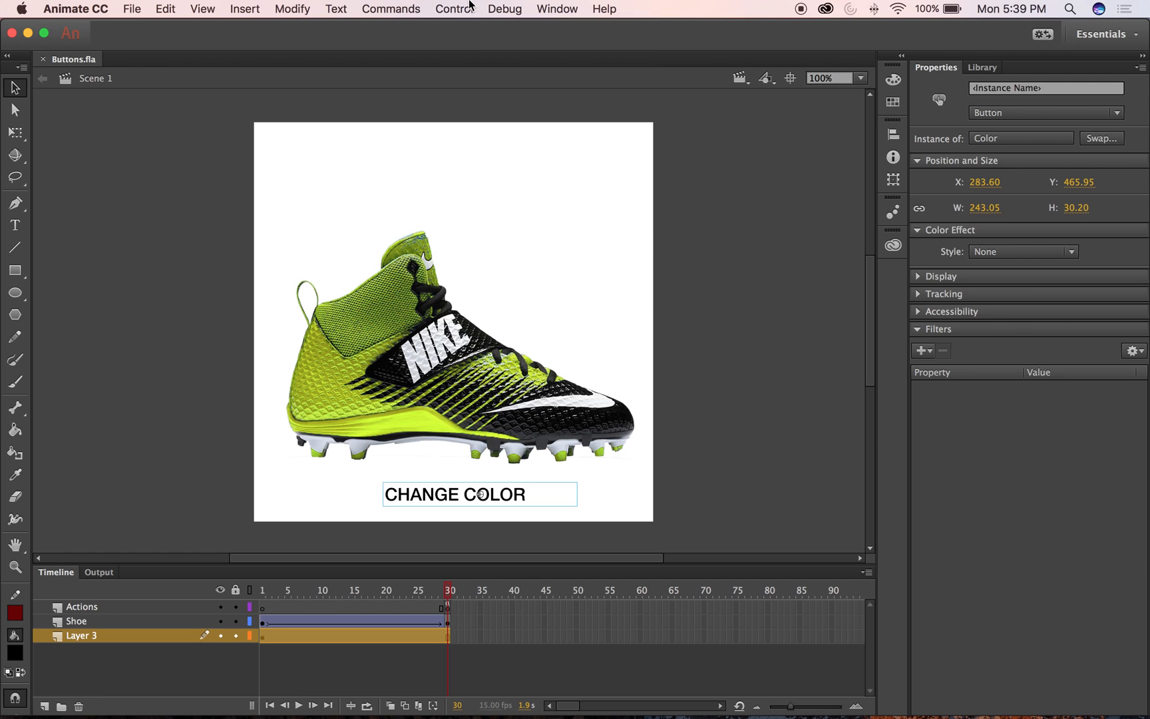
Test the movie, check the CHANGE COLOR button's clickable area on and around its text, and close the preview
{"action": "left_click", "coordinate": [473, 8]}
{"action": "left_click", "coordinate": [476, 124]}
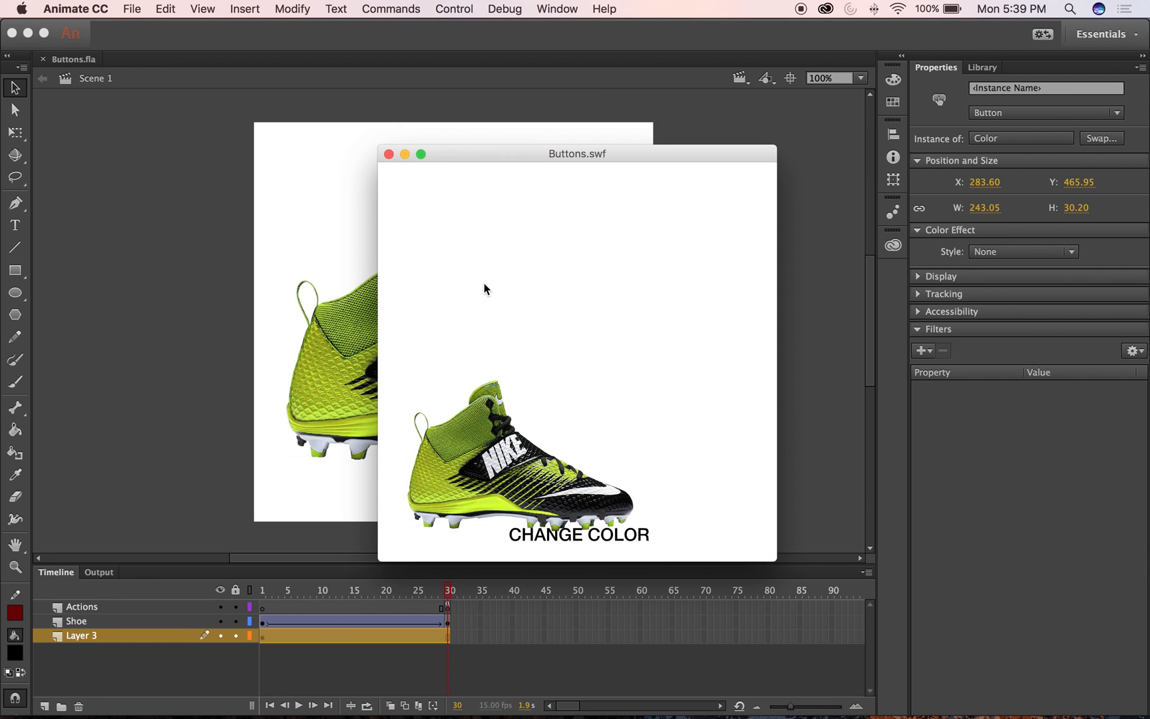
{"action": "left_click", "coordinate": [541, 538]}
{"action": "left_click", "coordinate": [493, 534]}
{"action": "left_click", "coordinate": [574, 542]}
{"action": "left_click", "coordinate": [573, 541]}
{"action": "left_click", "coordinate": [604, 536]}
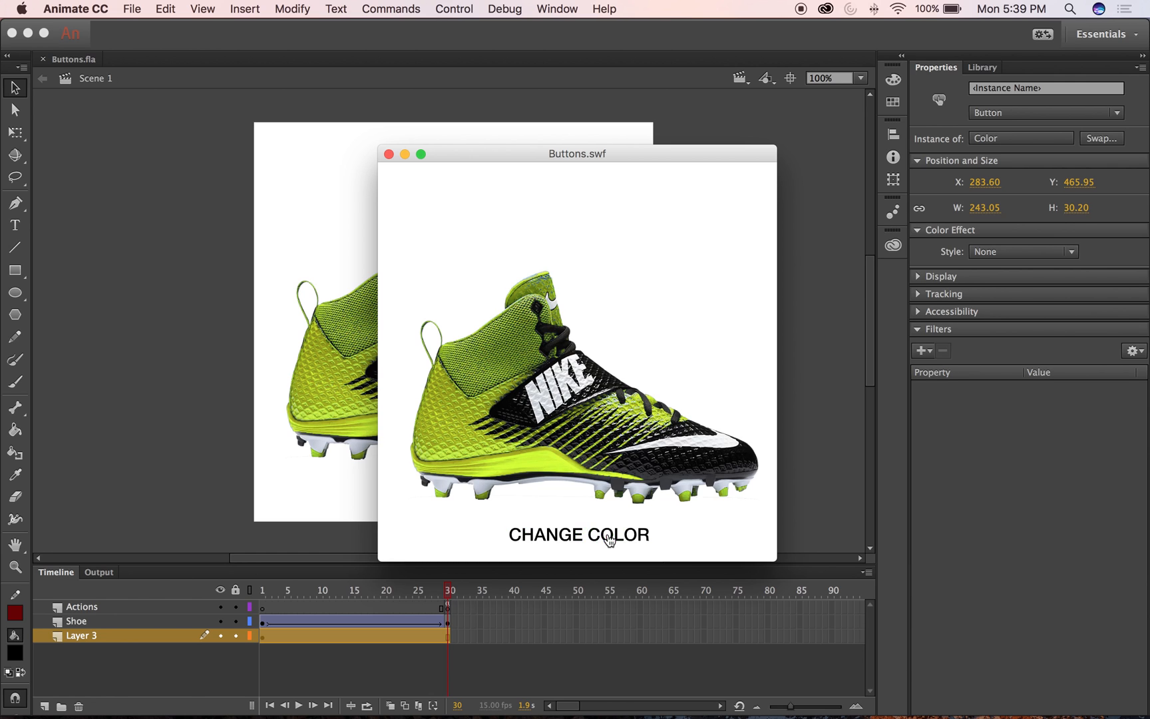
{"action": "left_click", "coordinate": [659, 530]}
{"action": "left_click", "coordinate": [649, 540]}
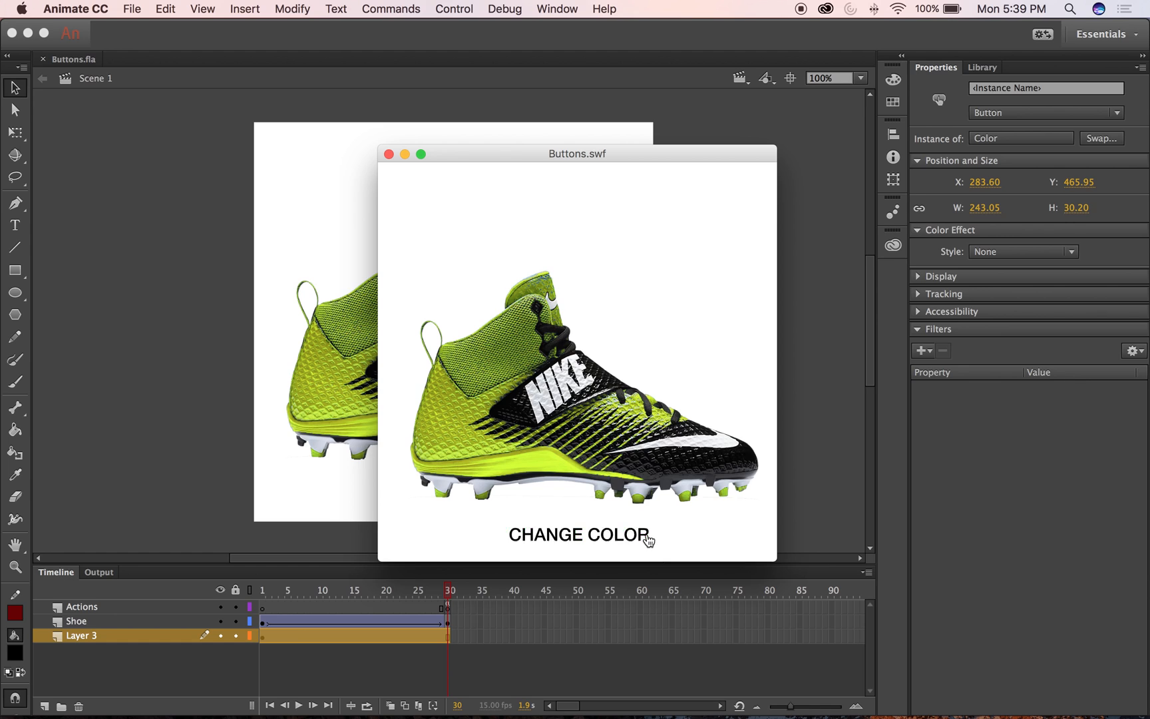
{"action": "left_click", "coordinate": [389, 154]}
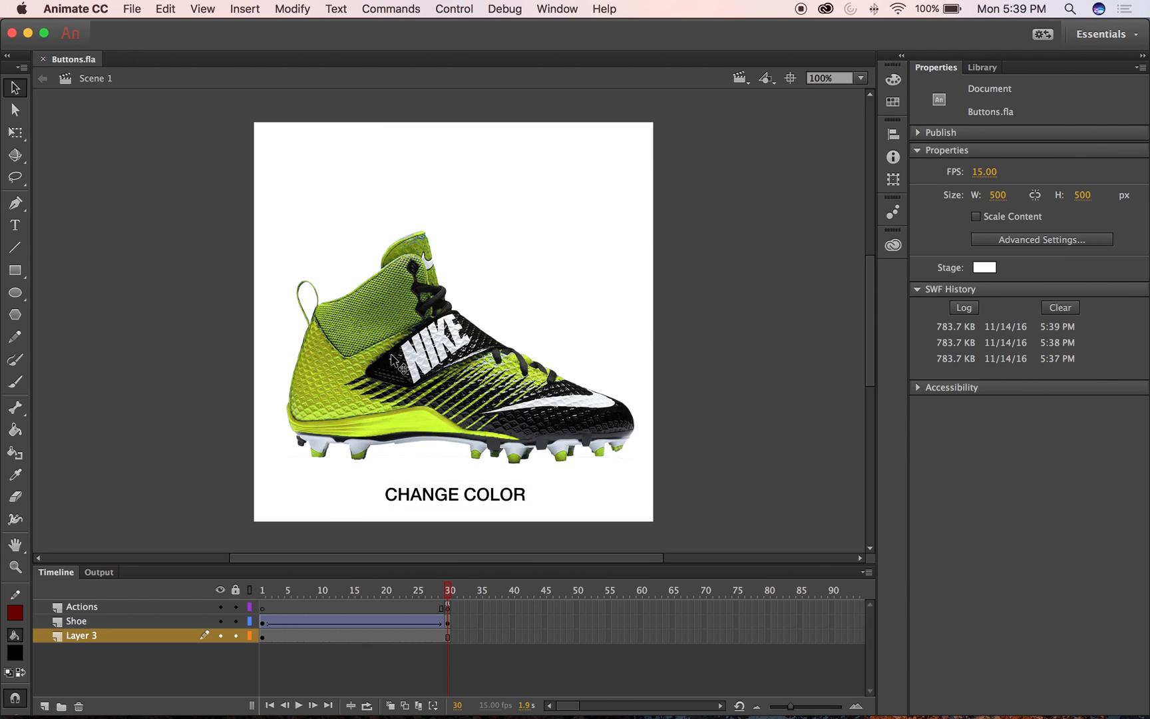
{"action": "left_click", "coordinate": [445, 499]}
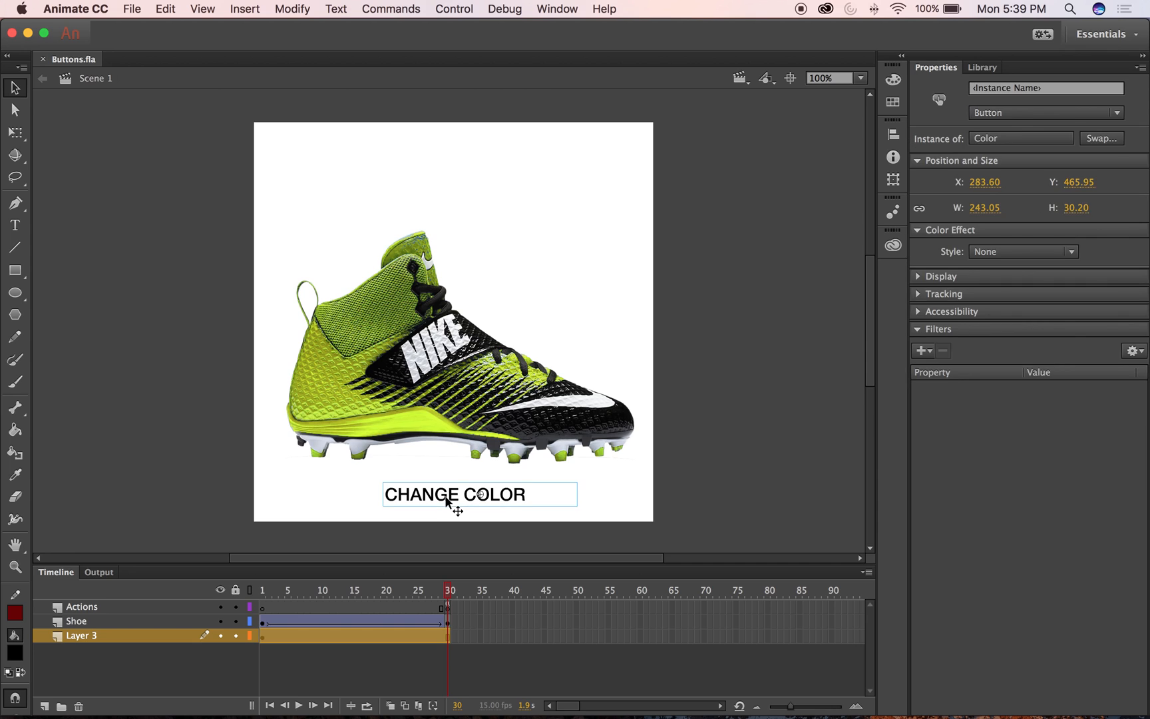
{"action": "left_click", "coordinate": [585, 303]}
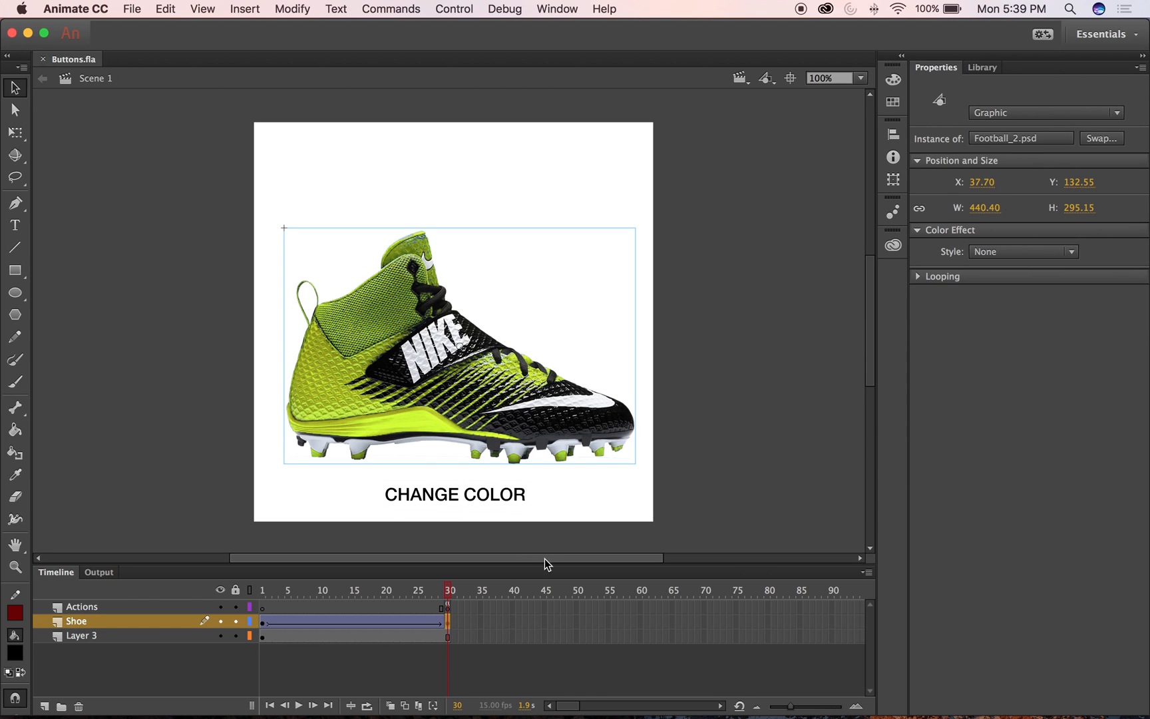
{"action": "left_click", "coordinate": [432, 495]}
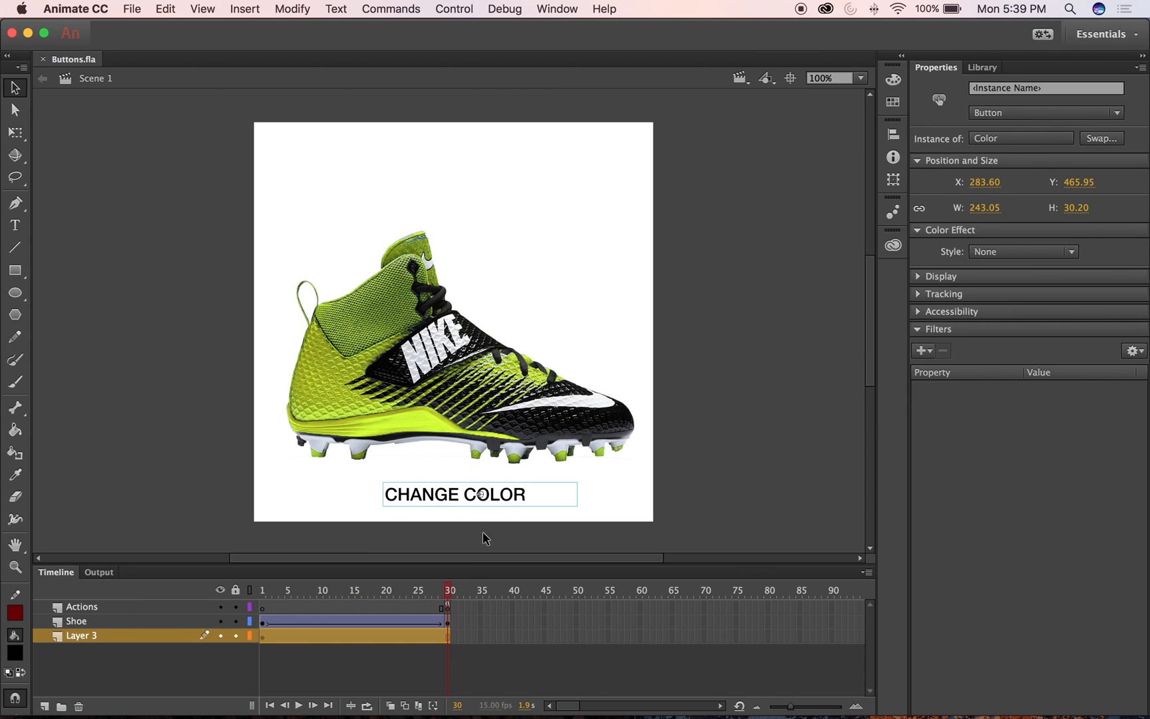
{"action": "left_click", "coordinate": [448, 621]}
{"action": "left_click", "coordinate": [402, 310]}
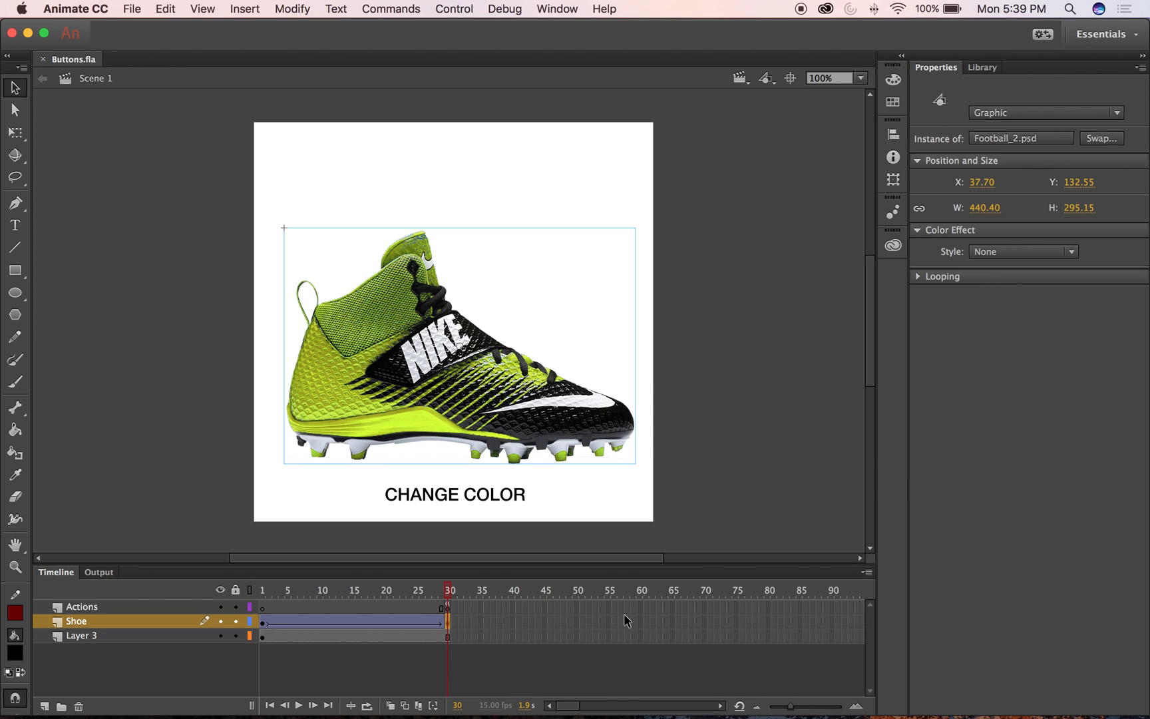
Insert a keyframe at frame 60 of the Shoe layer
{"action": "left_click", "coordinate": [641, 621]}
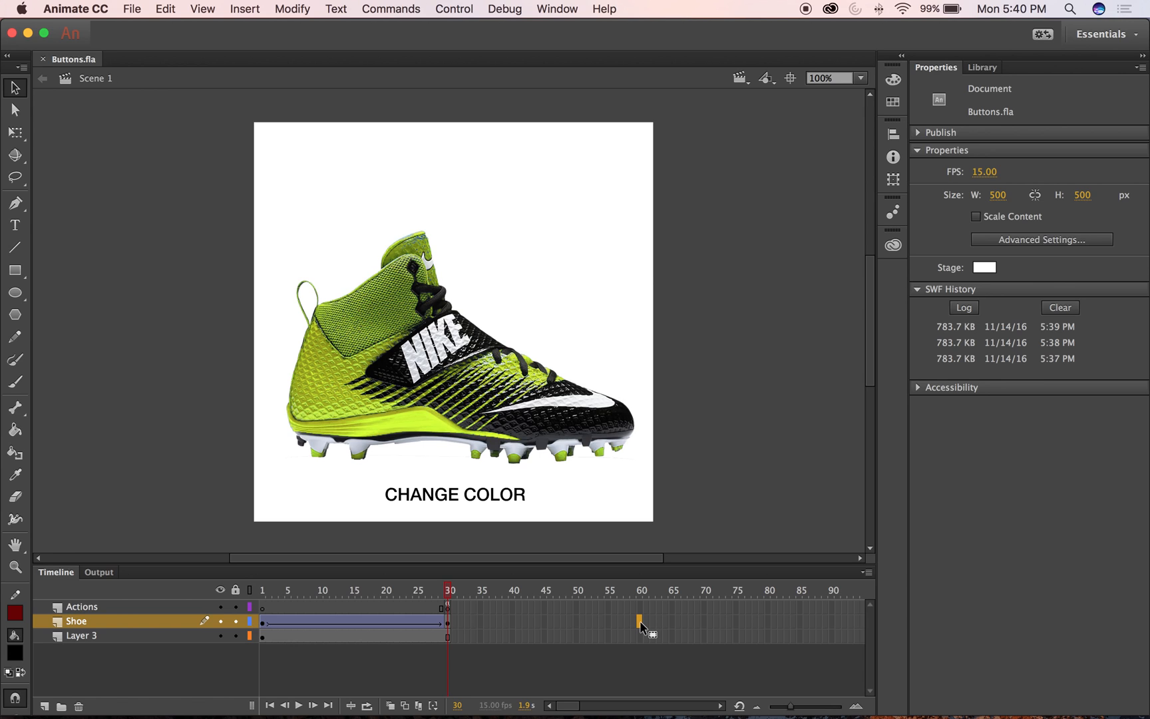
{"action": "right_click", "coordinate": [640, 620]}
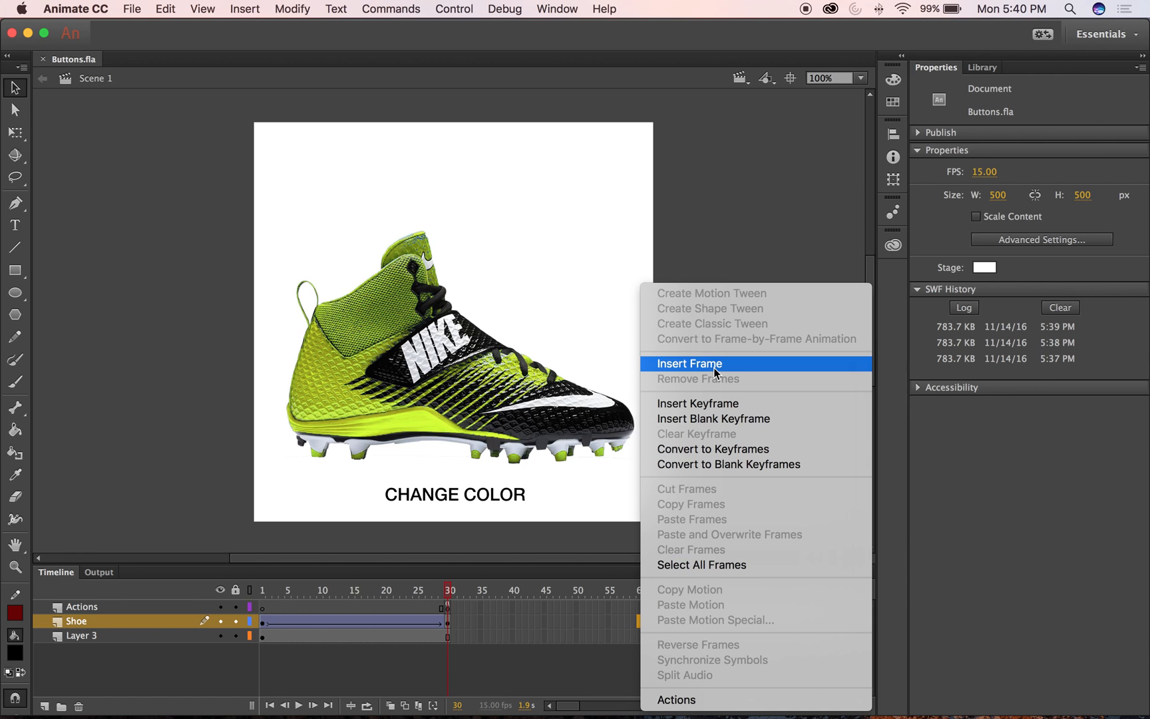
{"action": "left_click", "coordinate": [700, 406]}
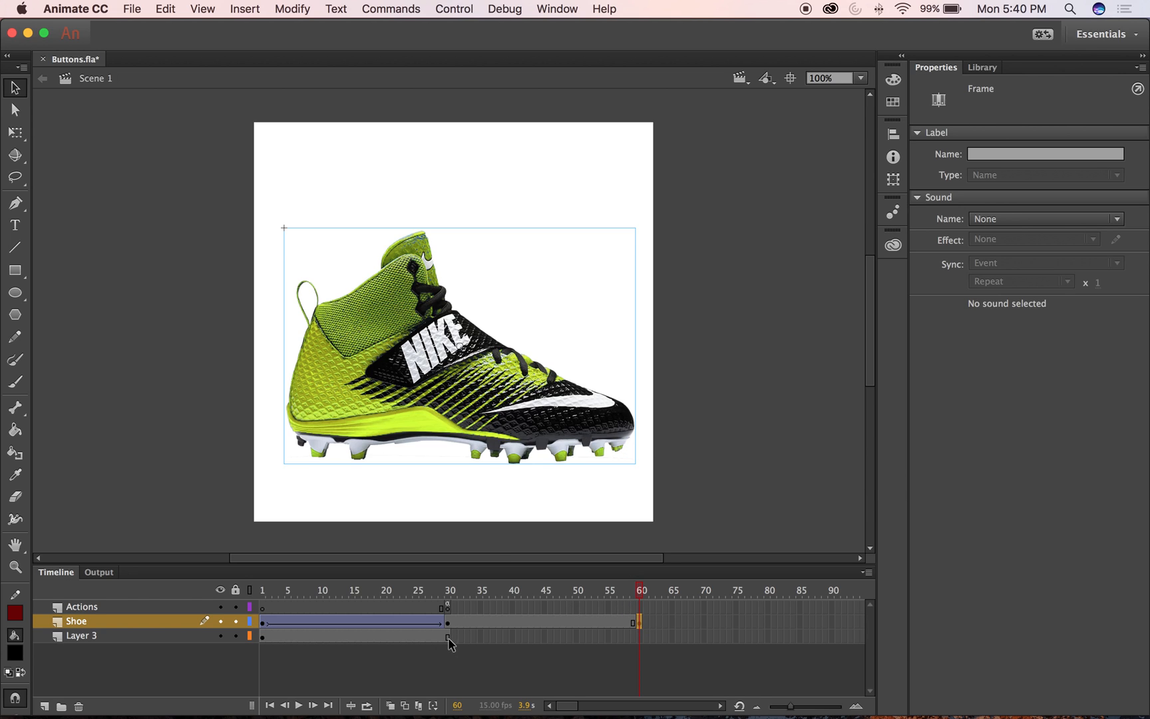
{"action": "left_click", "coordinate": [507, 396]}
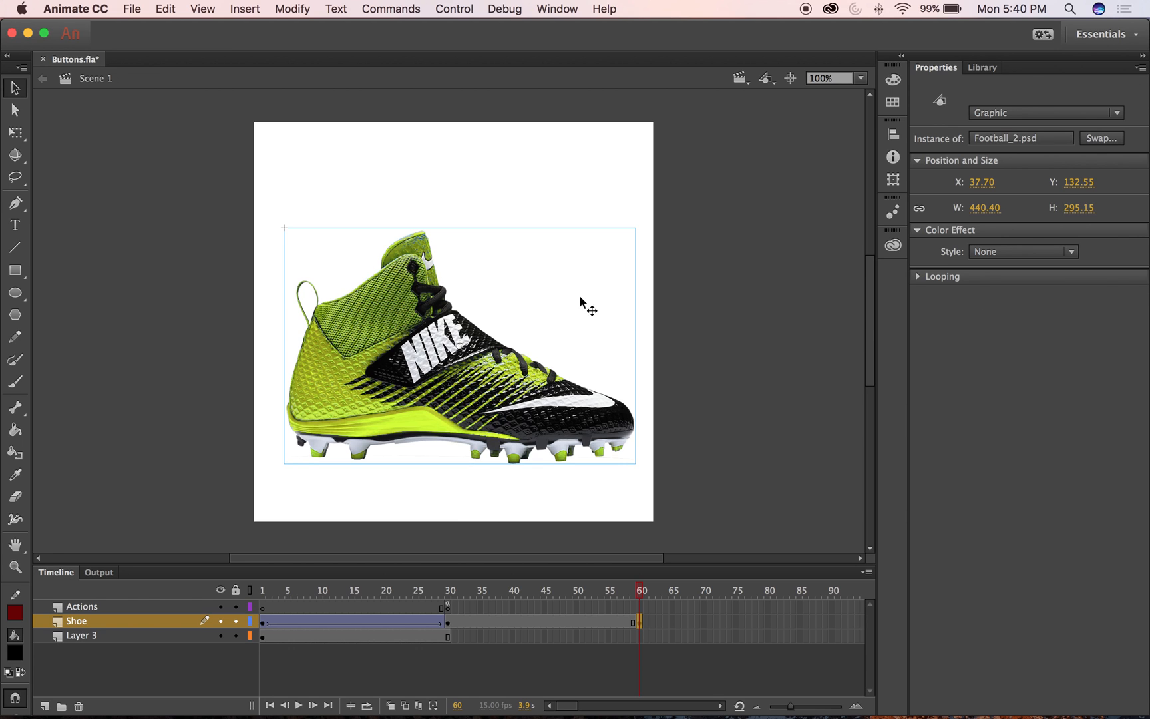
{"action": "left_click", "coordinate": [840, 337]}
{"action": "left_click", "coordinate": [540, 404]}
Try to extend Layer 3 by moving its frame 30 end to frame 60, and undo each attempt
{"action": "left_click", "coordinate": [447, 637]}
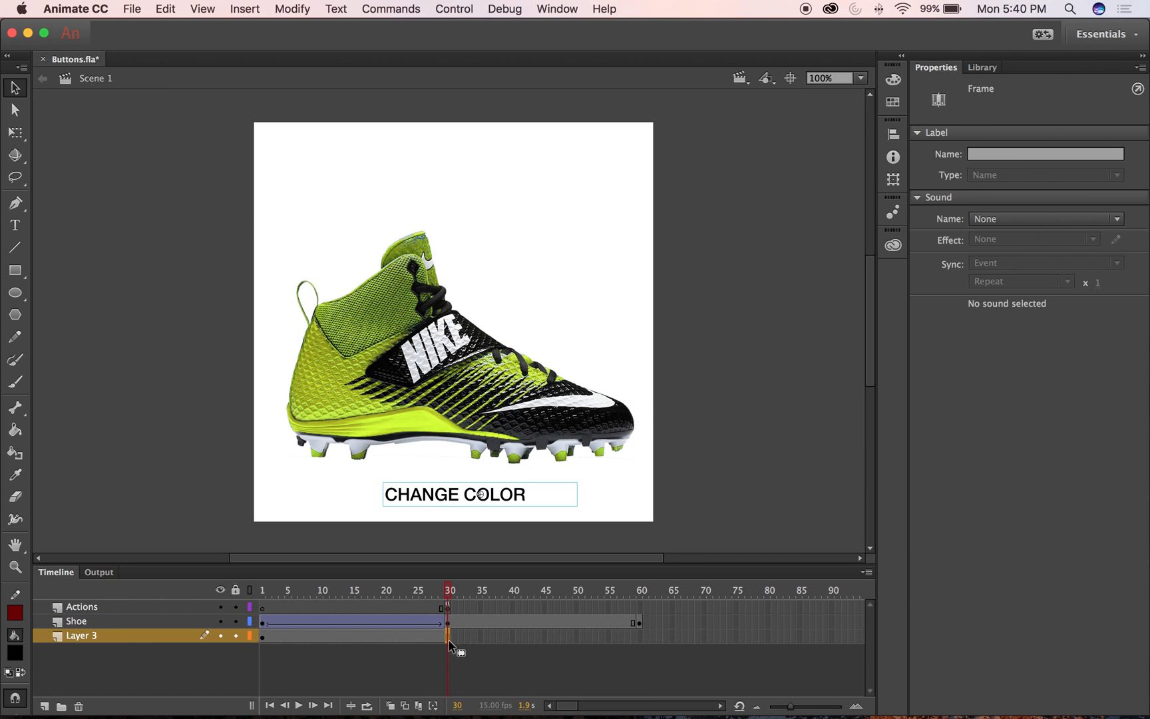
{"action": "left_click_drag", "start_coordinate": [448, 637], "coordinate": [637, 641]}
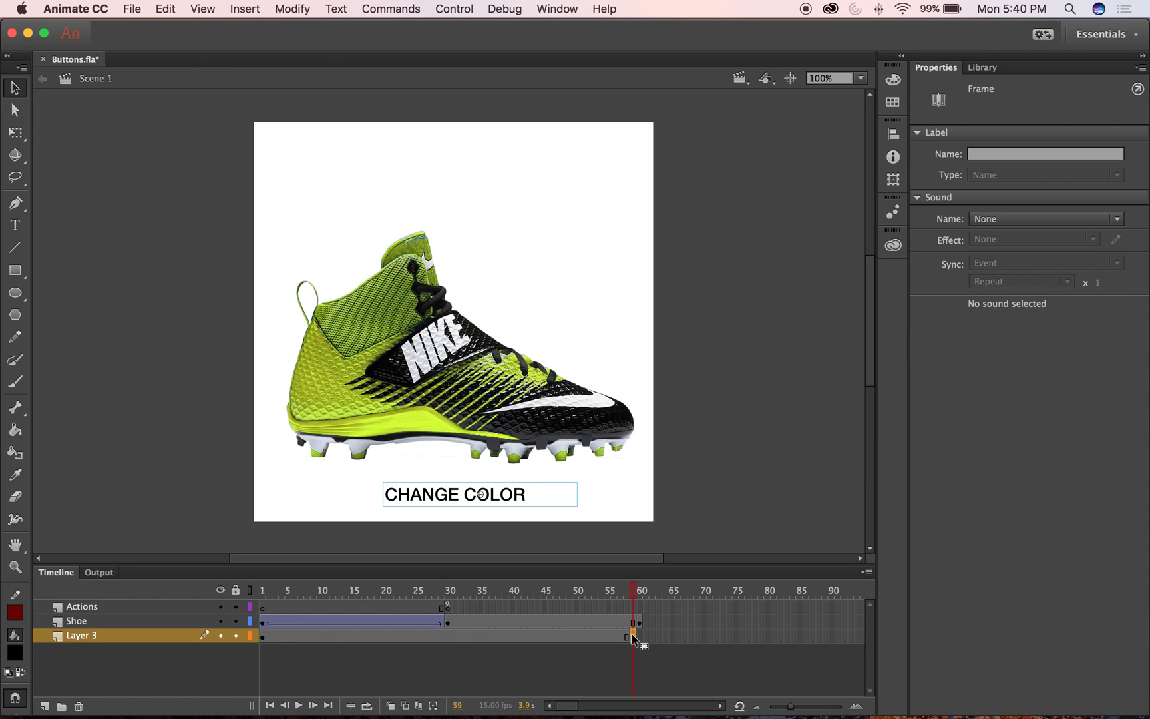
{"action": "mouse_move", "coordinate": [637, 590]}
{"action": "left_mouse_down"}
{"action": "mouse_move", "coordinate": [322, 590]}
{"action": "mouse_move", "coordinate": [651, 593]}
{"action": "left_mouse_up"}
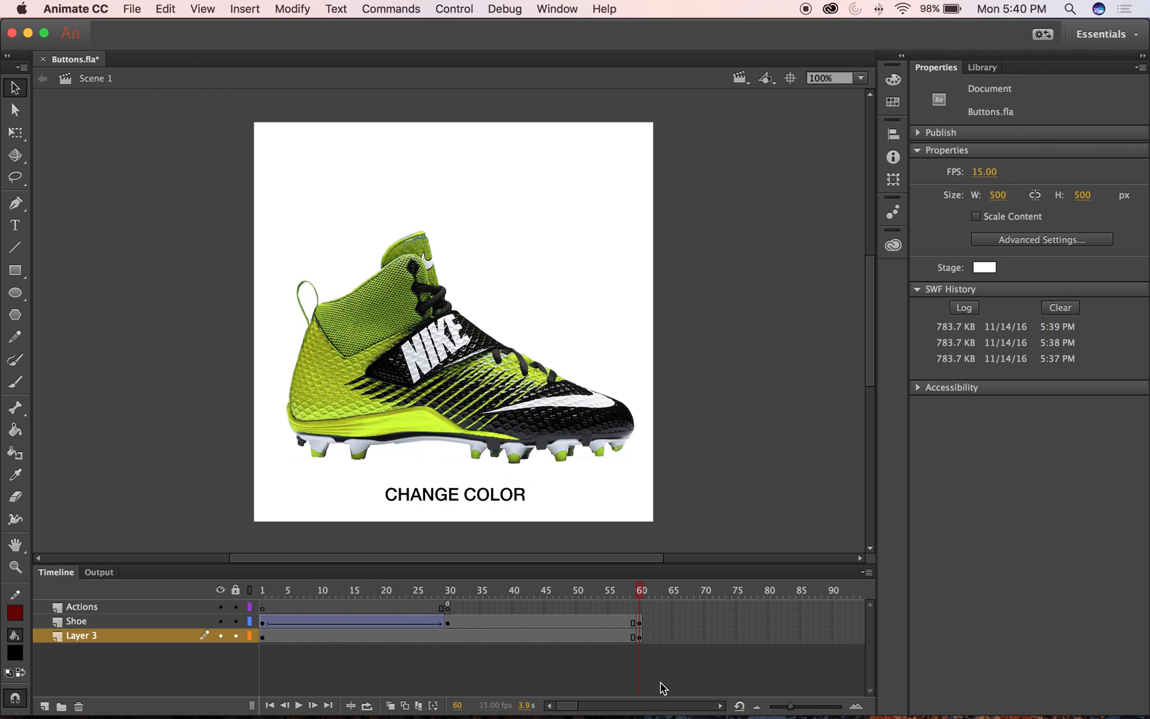
{"action": "key", "text": "super+z"}
{"action": "key", "text": "super+z"}
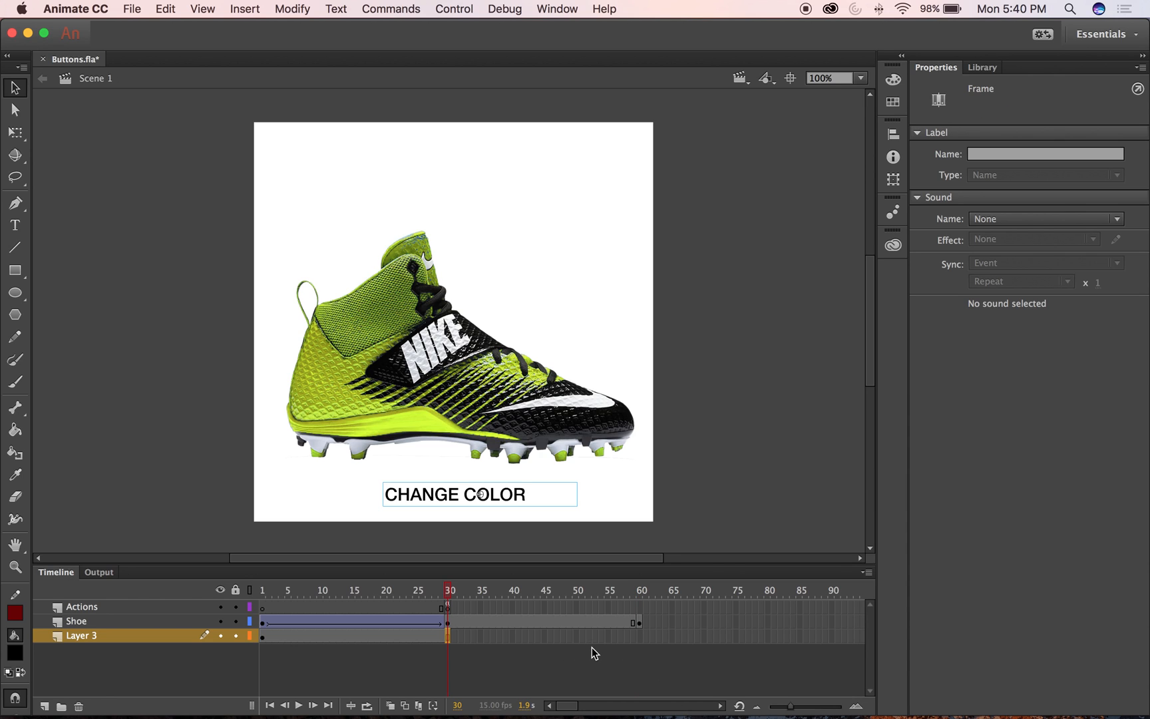
{"action": "left_click_drag", "start_coordinate": [449, 640], "coordinate": [652, 644]}
{"action": "left_click", "coordinate": [657, 662]}
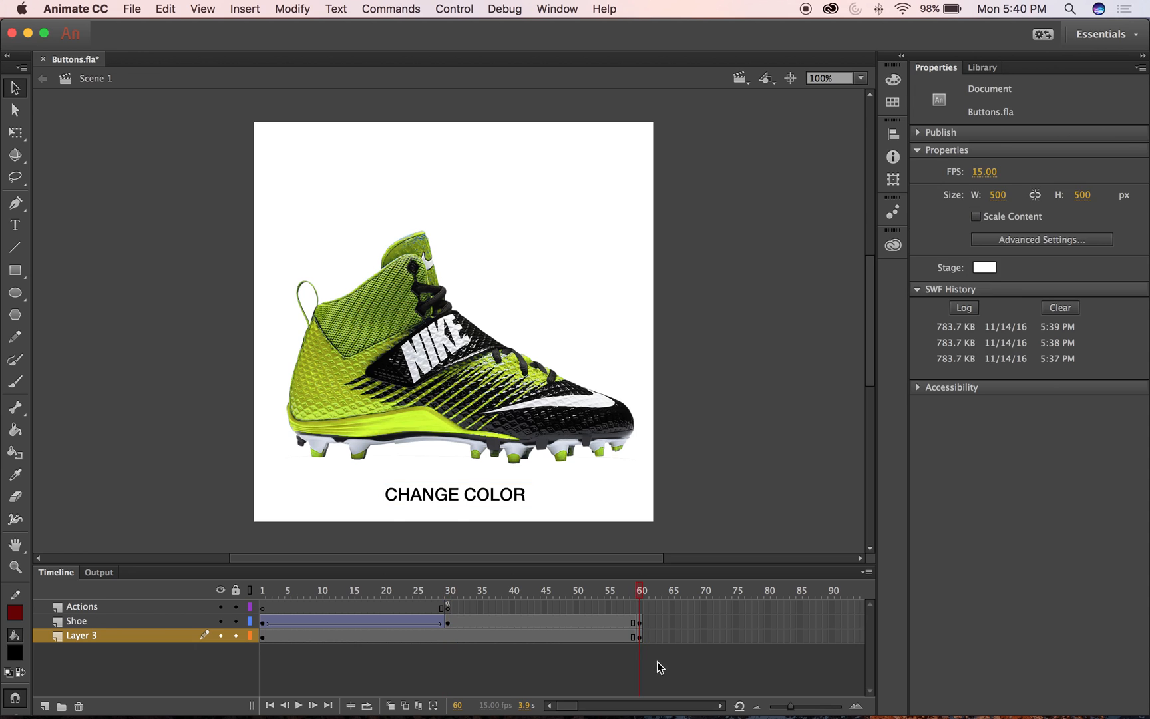
{"action": "key", "text": "super+z"}
{"action": "key", "text": "super+z"}
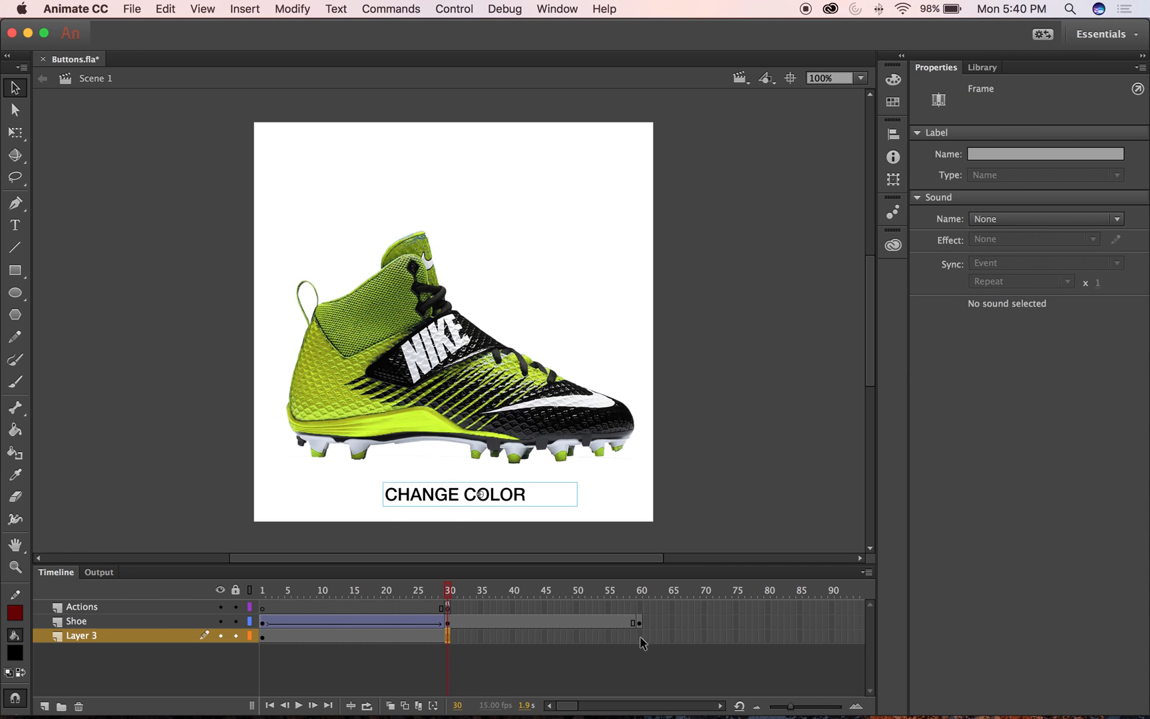
Insert a frame at frame 60 of Layer 3 so the CHANGE COLOR button spans the extended timeline
{"action": "left_click", "coordinate": [640, 636]}
{"action": "right_click", "coordinate": [641, 638]}
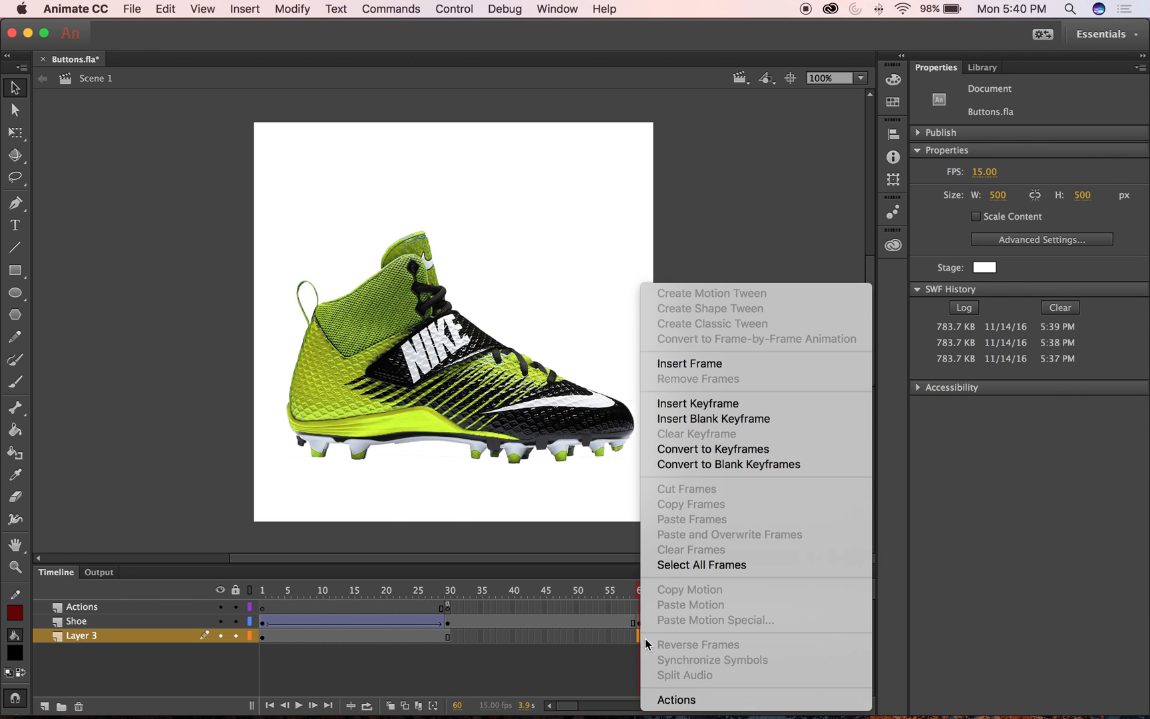
{"action": "left_click", "coordinate": [698, 370]}
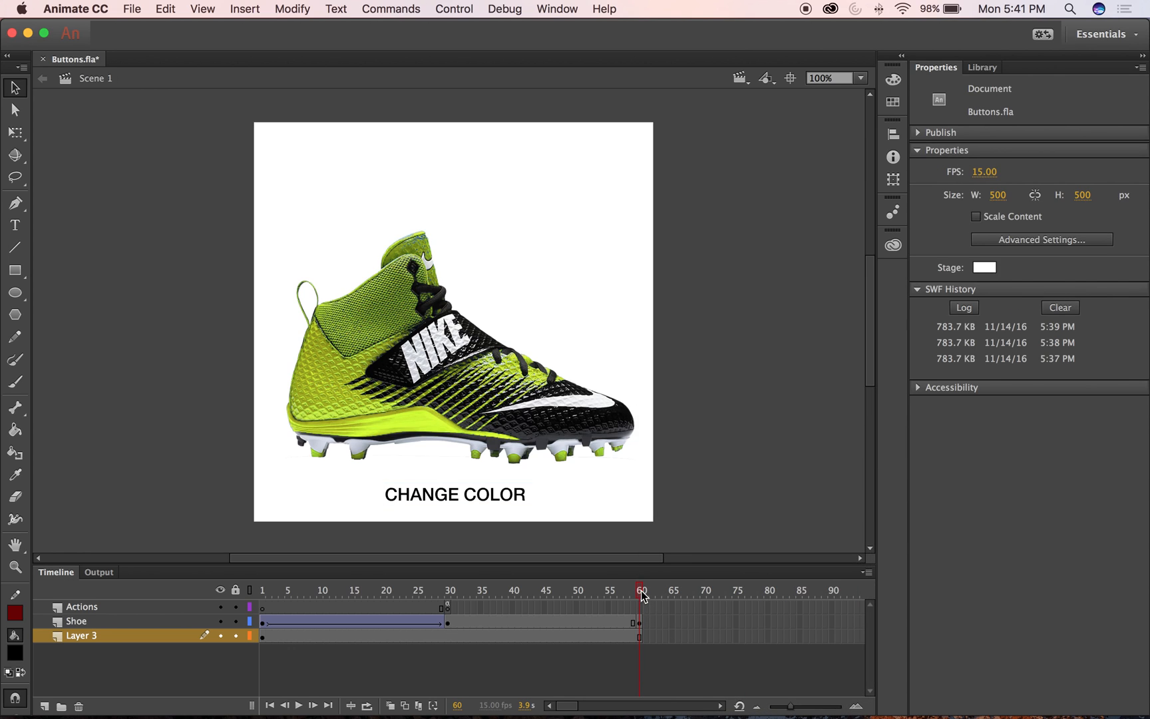
{"action": "mouse_move", "coordinate": [627, 594]}
{"action": "left_mouse_down"}
{"action": "mouse_move", "coordinate": [666, 592]}
{"action": "mouse_move", "coordinate": [603, 592]}
{"action": "mouse_move", "coordinate": [639, 592]}
{"action": "left_mouse_up"}
{"action": "left_click_drag", "start_coordinate": [639, 592], "coordinate": [685, 594]}
Select the shoe instance in the Shoe layer's frame 60 keyframe and set its color effect style to Advanced
{"action": "left_click", "coordinate": [639, 623]}
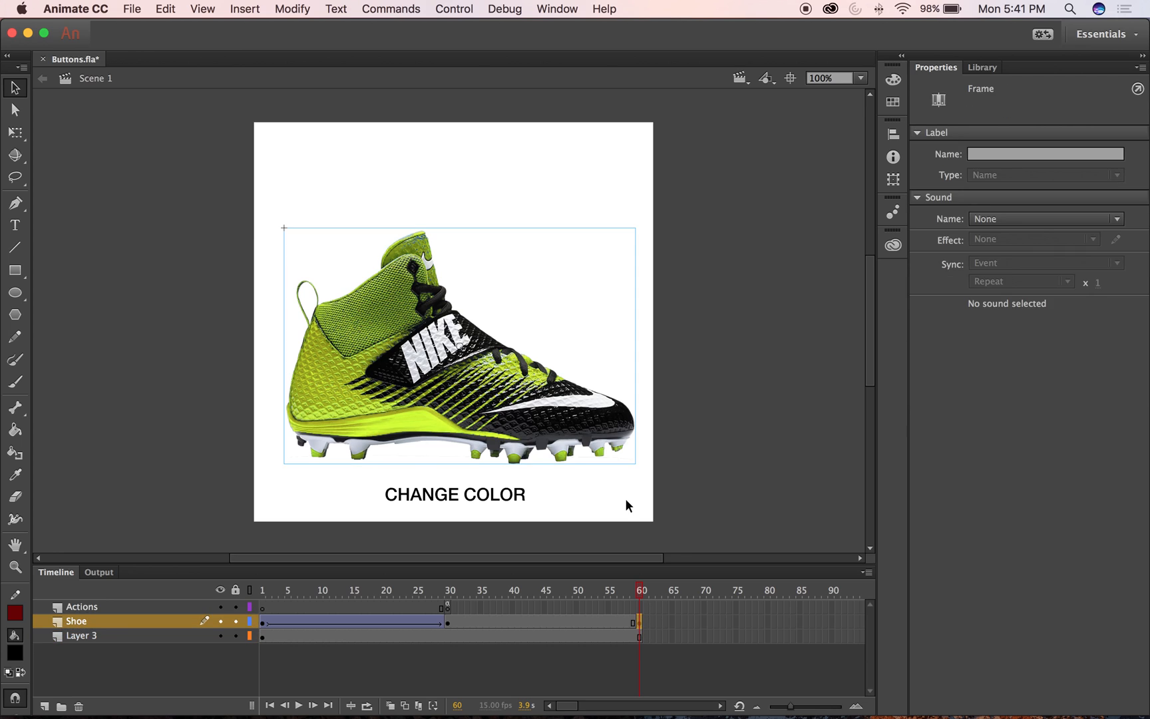
{"action": "left_click", "coordinate": [543, 377]}
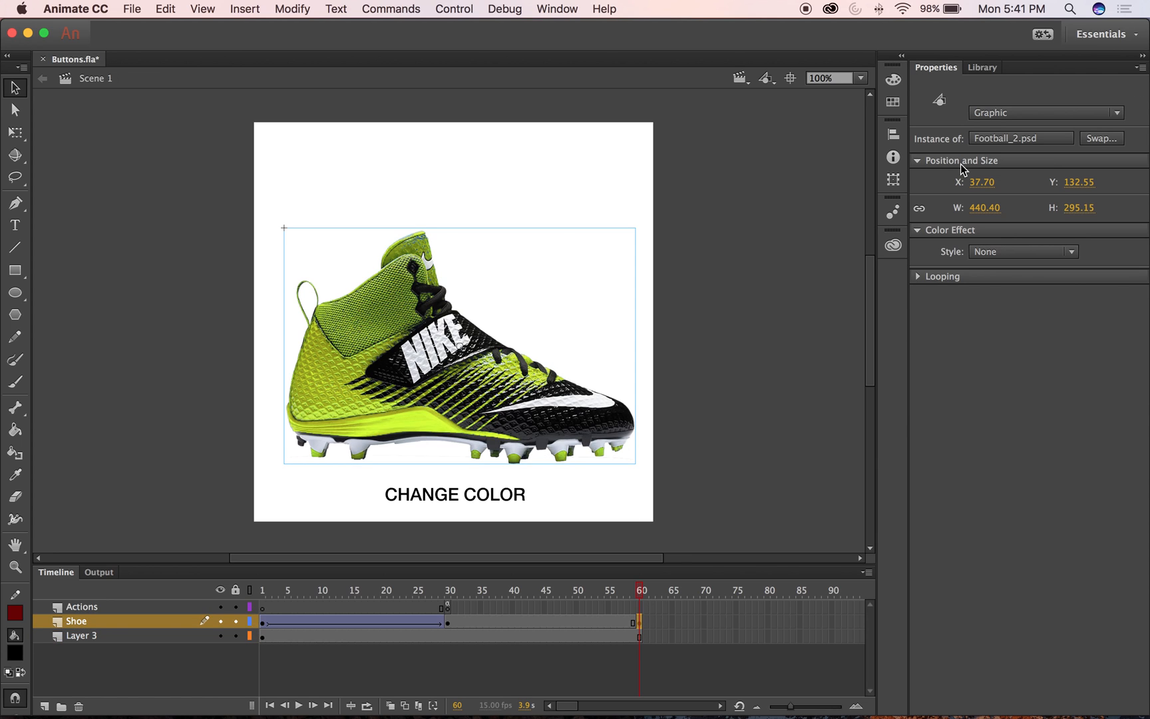
{"action": "left_click", "coordinate": [999, 250]}
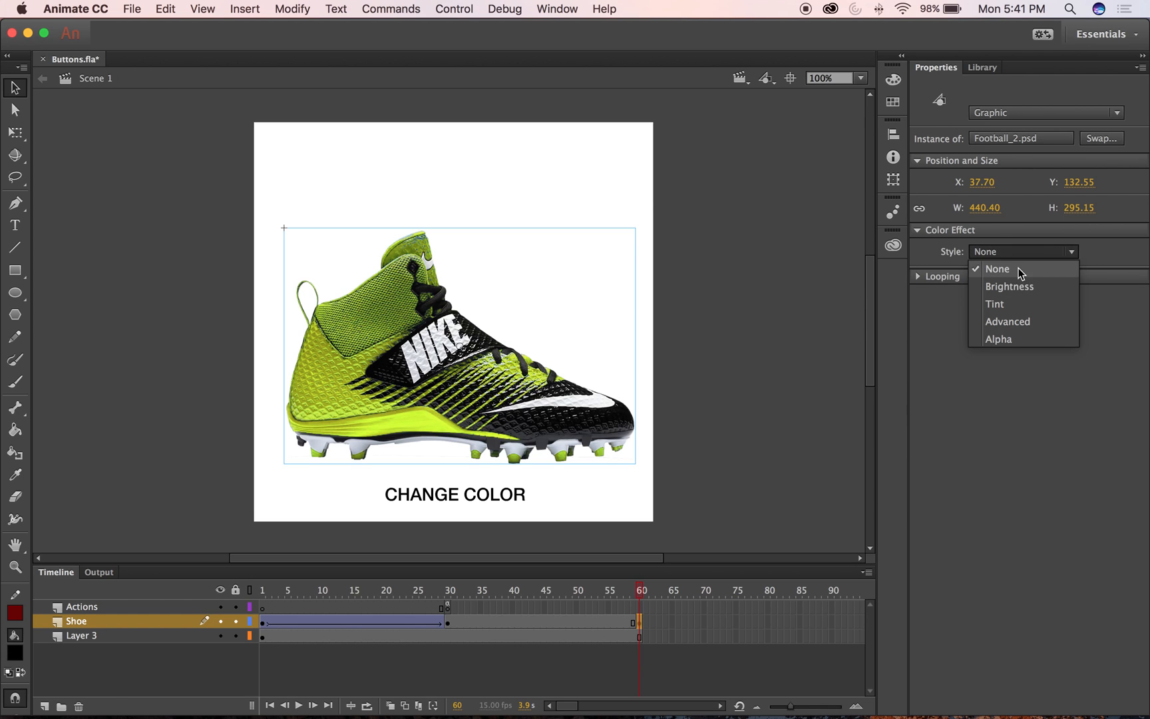
{"action": "left_click", "coordinate": [1010, 323]}
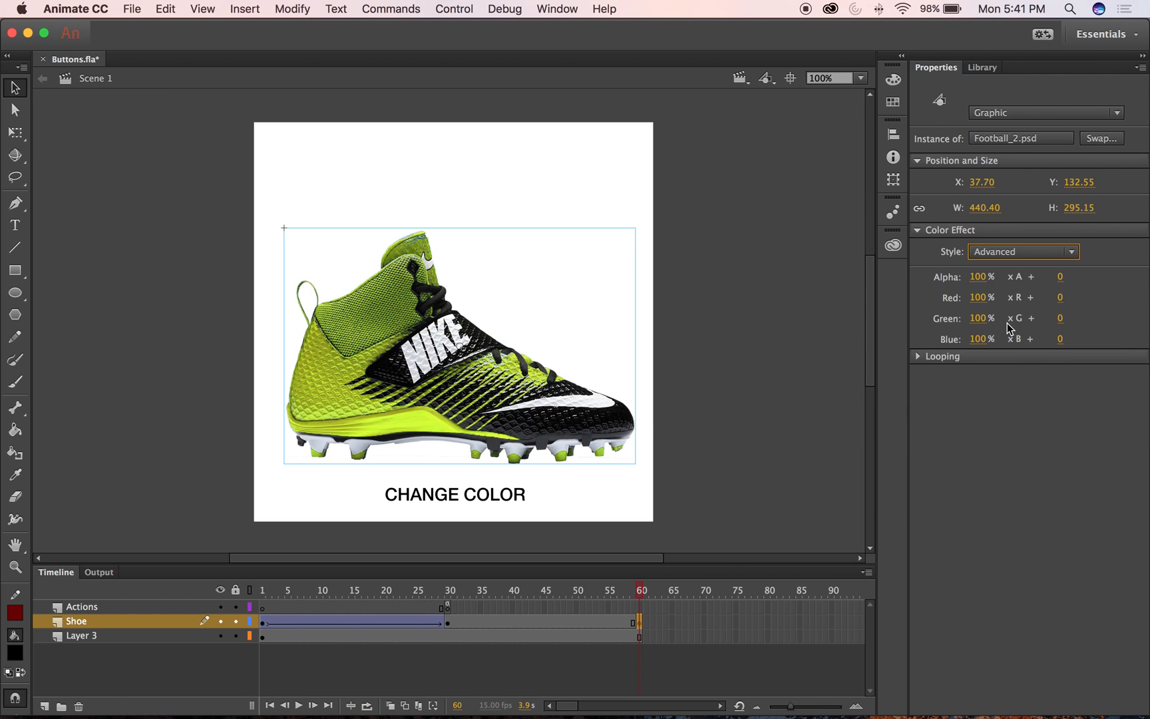
Compare the Tint and Advanced color effects on the frame 60 shoe, ending with Tint
{"action": "left_click", "coordinate": [1010, 256]}
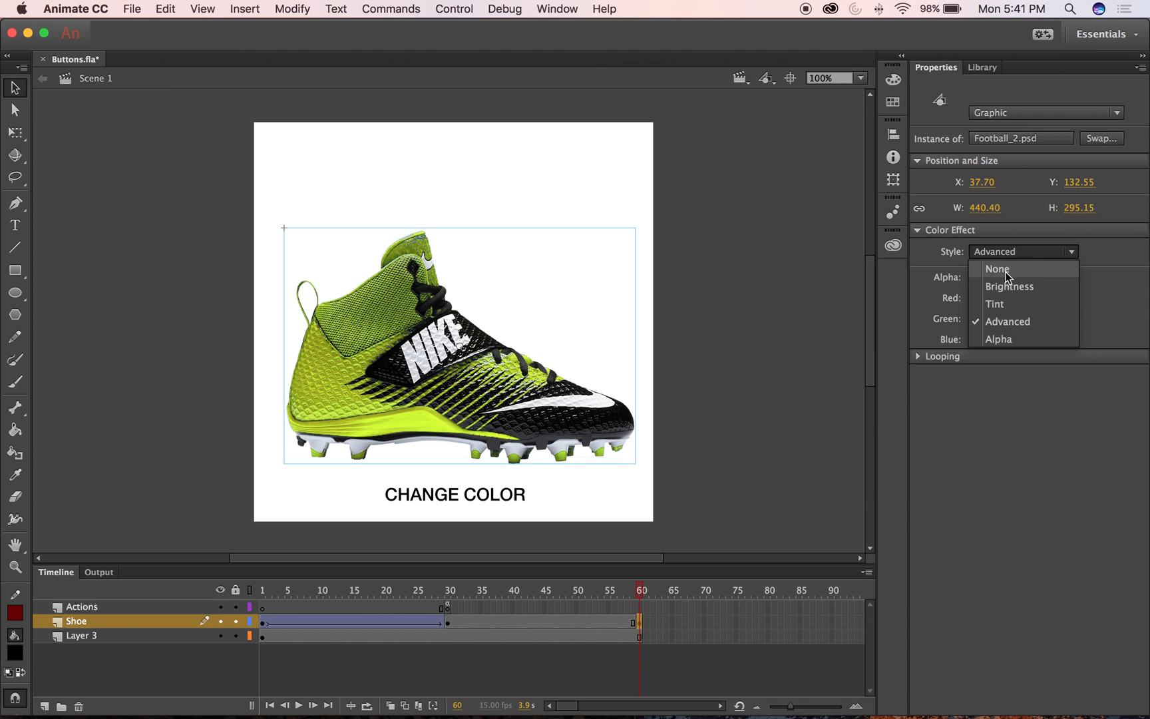
{"action": "left_click", "coordinate": [1002, 303]}
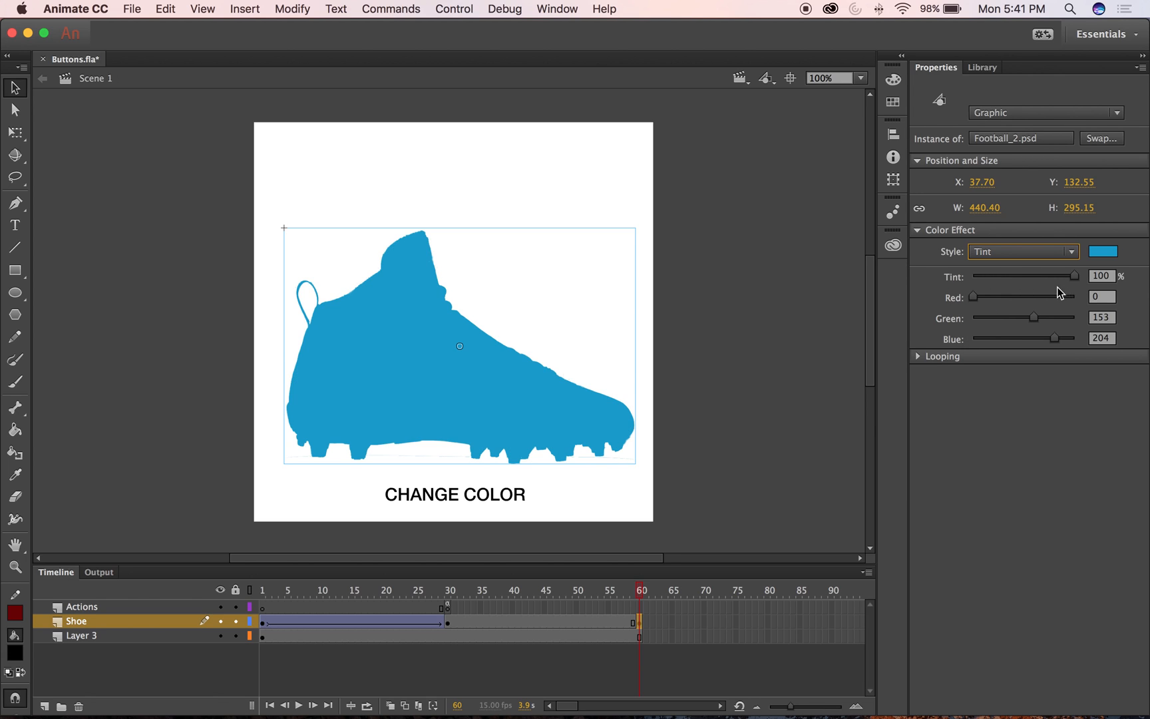
{"action": "left_click", "coordinate": [1008, 253]}
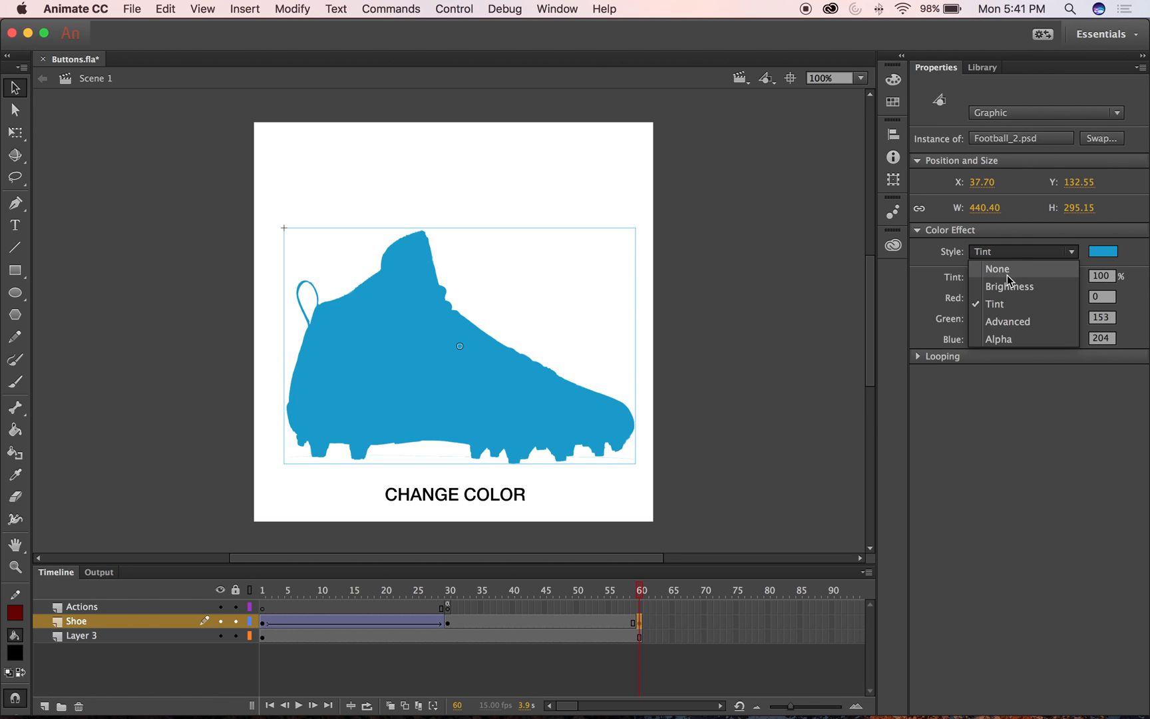
{"action": "left_click", "coordinate": [1018, 324]}
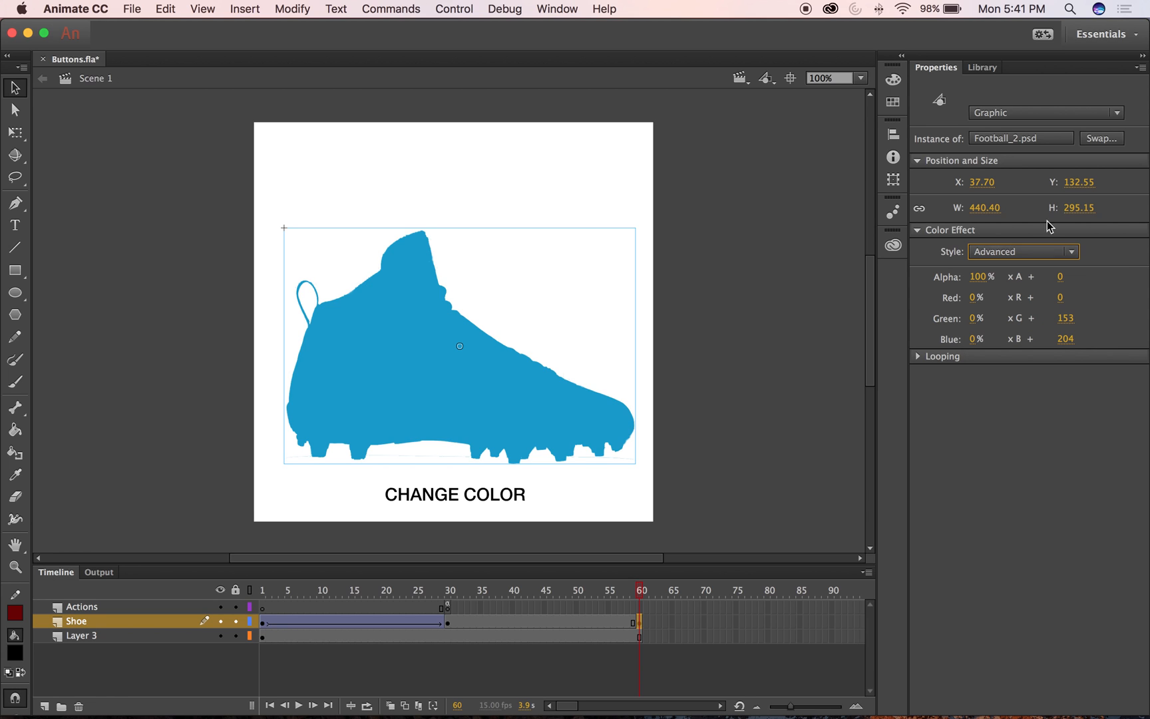
{"action": "left_click", "coordinate": [1019, 257]}
{"action": "left_click", "coordinate": [1012, 305]}
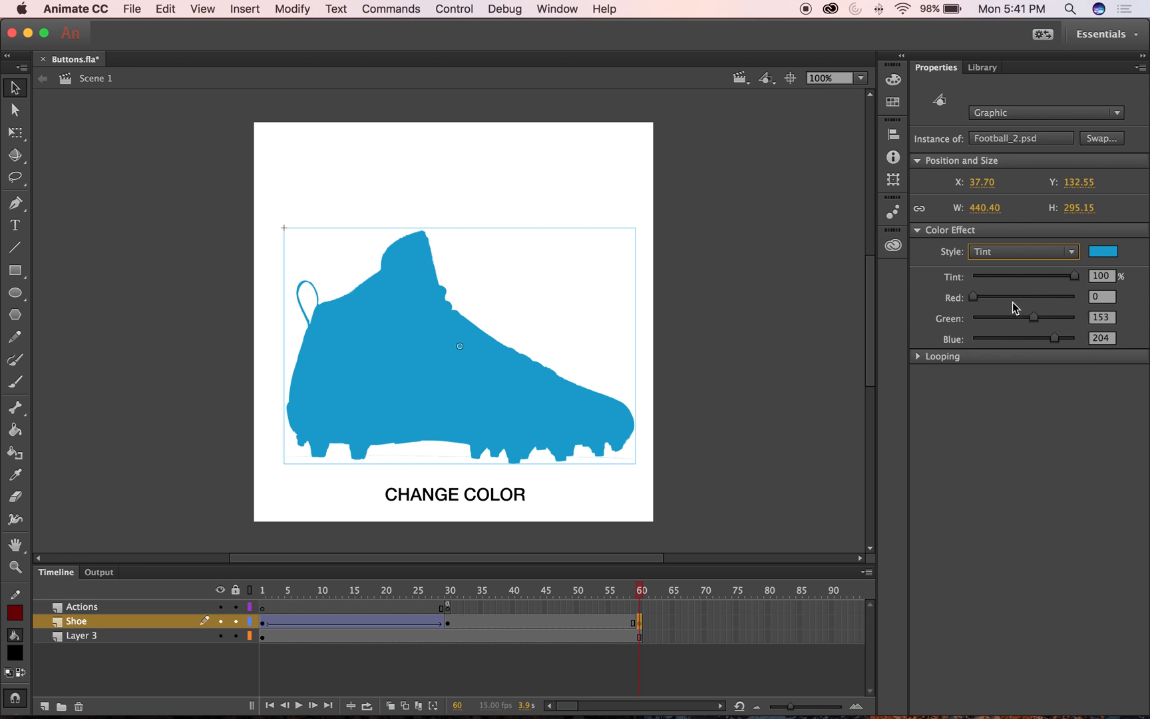
Adjust the shoe's tint strength and color, ending at 31% with red 0, green 136 and blue 255
{"action": "left_click_drag", "start_coordinate": [1071, 275], "coordinate": [971, 277]}
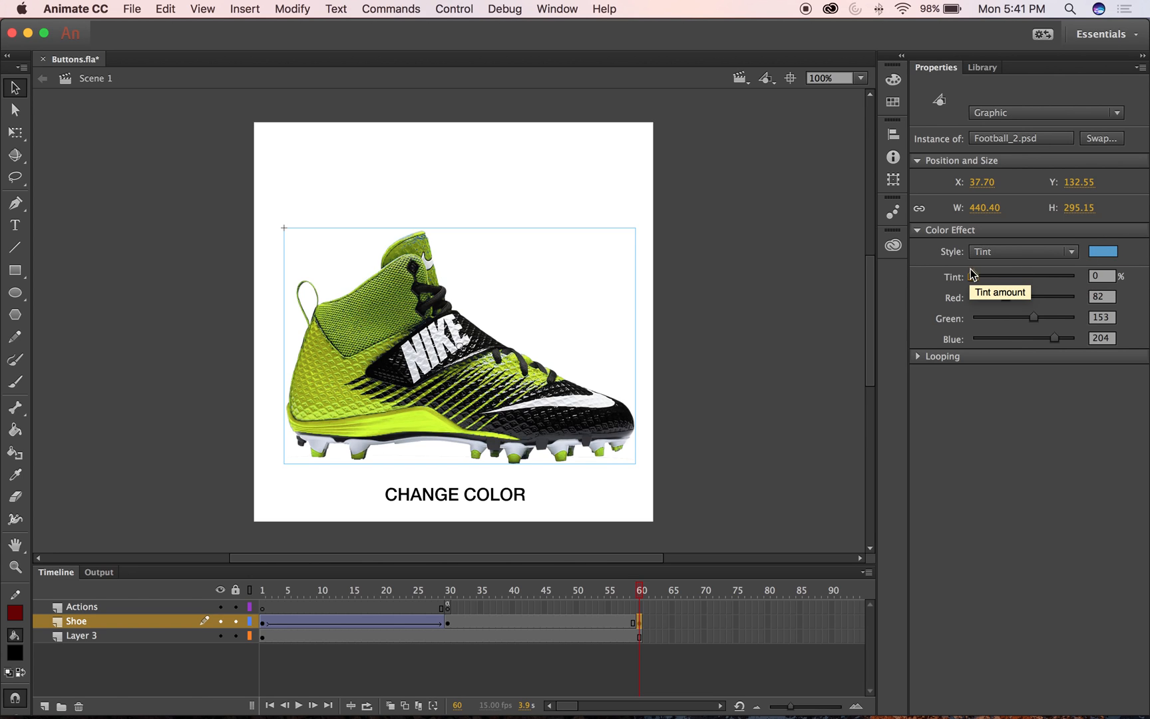
{"action": "left_click_drag", "start_coordinate": [1007, 300], "coordinate": [971, 298]}
{"action": "left_click_drag", "start_coordinate": [1035, 317], "coordinate": [996, 275]}
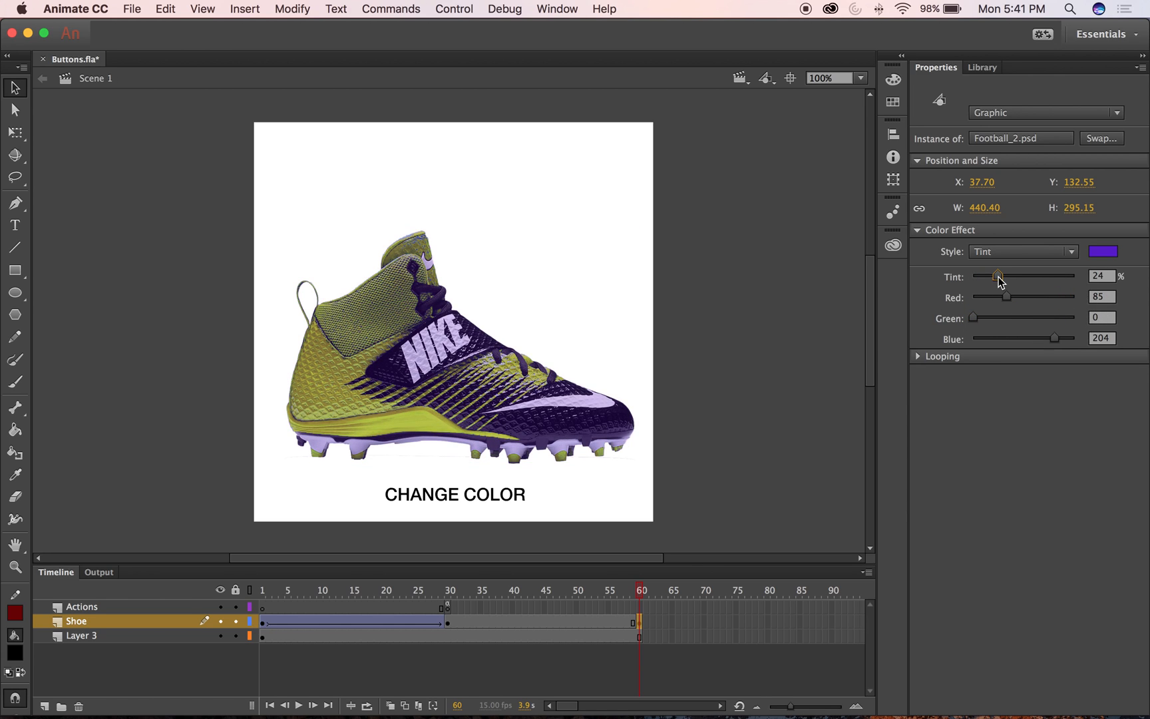
{"action": "left_click_drag", "start_coordinate": [975, 318], "coordinate": [1138, 337]}
{"action": "left_click_drag", "start_coordinate": [1074, 317], "coordinate": [1033, 319]}
{"action": "left_click_drag", "start_coordinate": [997, 277], "coordinate": [905, 305]}
{"action": "left_click_drag", "start_coordinate": [1010, 276], "coordinate": [1004, 276]}
Change the shoe's color effect style to Brightness and set it to -16%
{"action": "left_click", "coordinate": [1036, 255]}
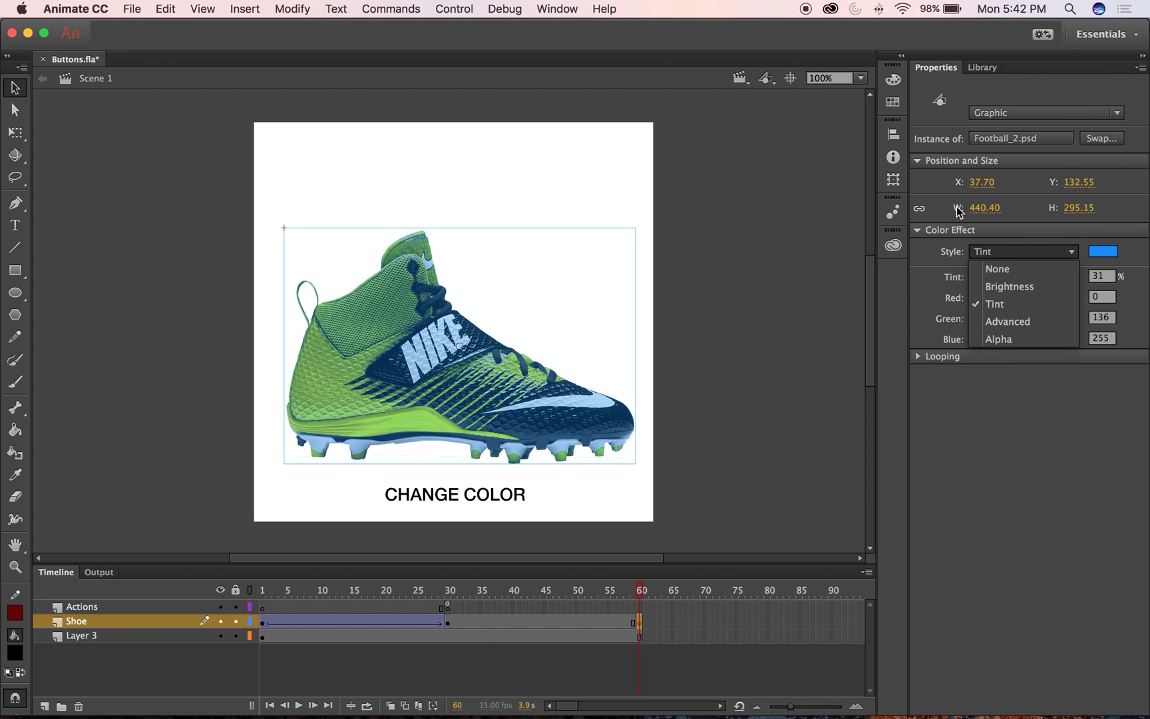
{"action": "left_click", "coordinate": [997, 285]}
{"action": "mouse_move", "coordinate": [1033, 276]}
{"action": "left_mouse_down"}
{"action": "mouse_move", "coordinate": [1100, 289]}
{"action": "mouse_move", "coordinate": [1016, 288]}
{"action": "left_mouse_up"}
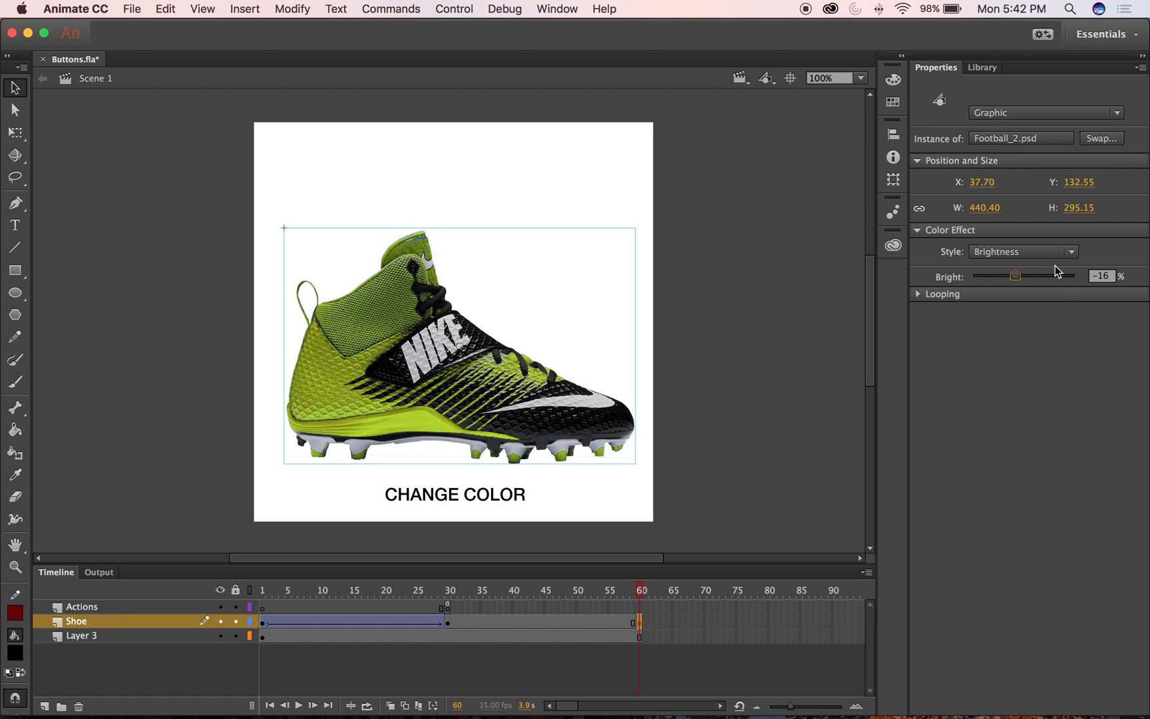
Switch the shoe's color effect to Advanced and set the alpha offset to 126
{"action": "left_click", "coordinate": [1072, 253]}
{"action": "left_click", "coordinate": [1006, 321]}
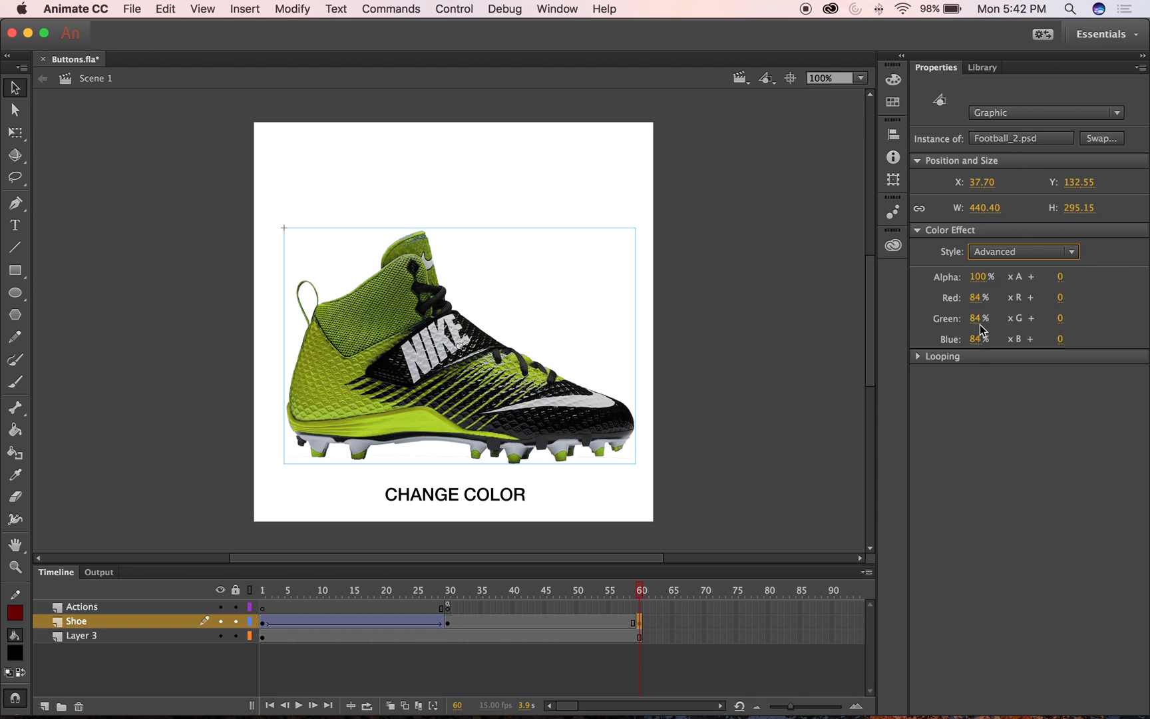
{"action": "left_click_drag", "start_coordinate": [1061, 276], "coordinate": [1135, 275]}
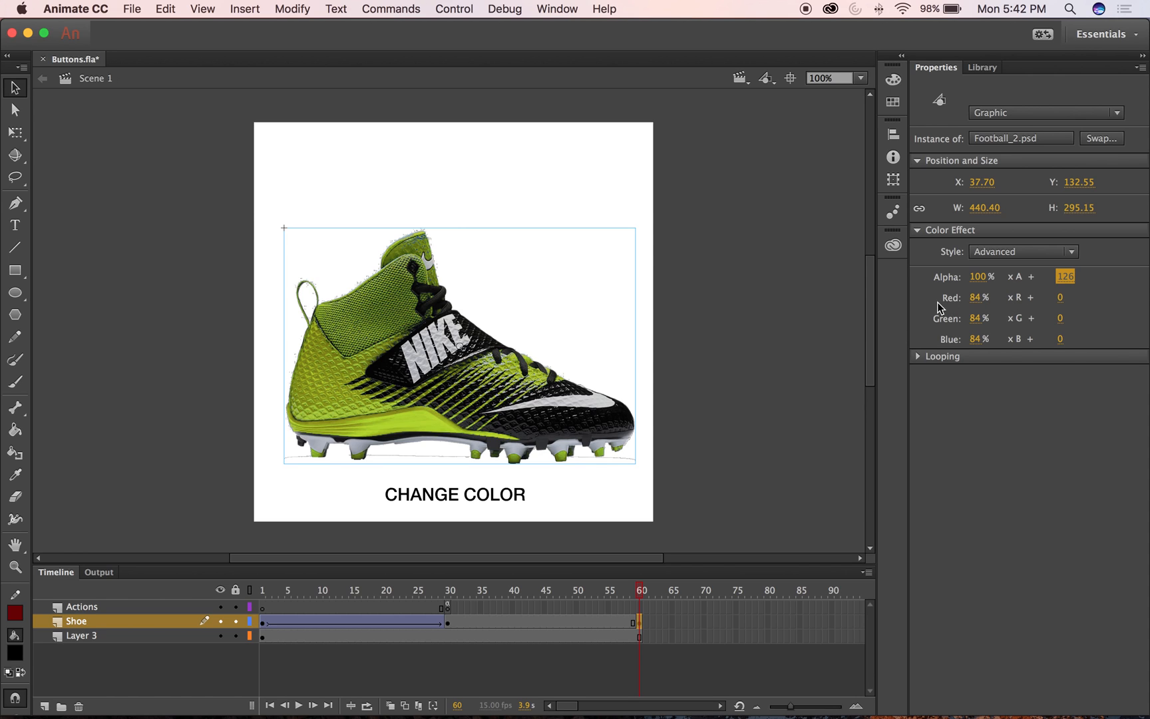
Set the frame 60 shoe's Advanced color offsets to red 105, green -70 and blue 86
{"action": "left_click_drag", "start_coordinate": [1060, 298], "coordinate": [1120, 335]}
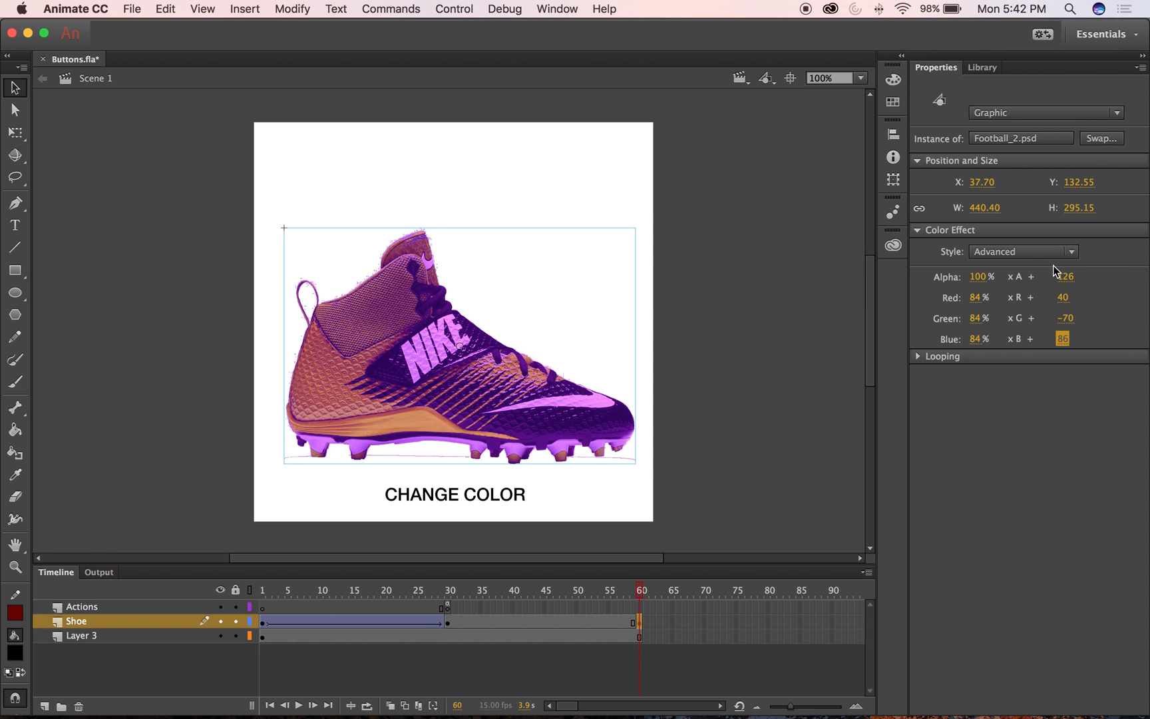
{"action": "left_click_drag", "start_coordinate": [1062, 298], "coordinate": [1120, 293]}
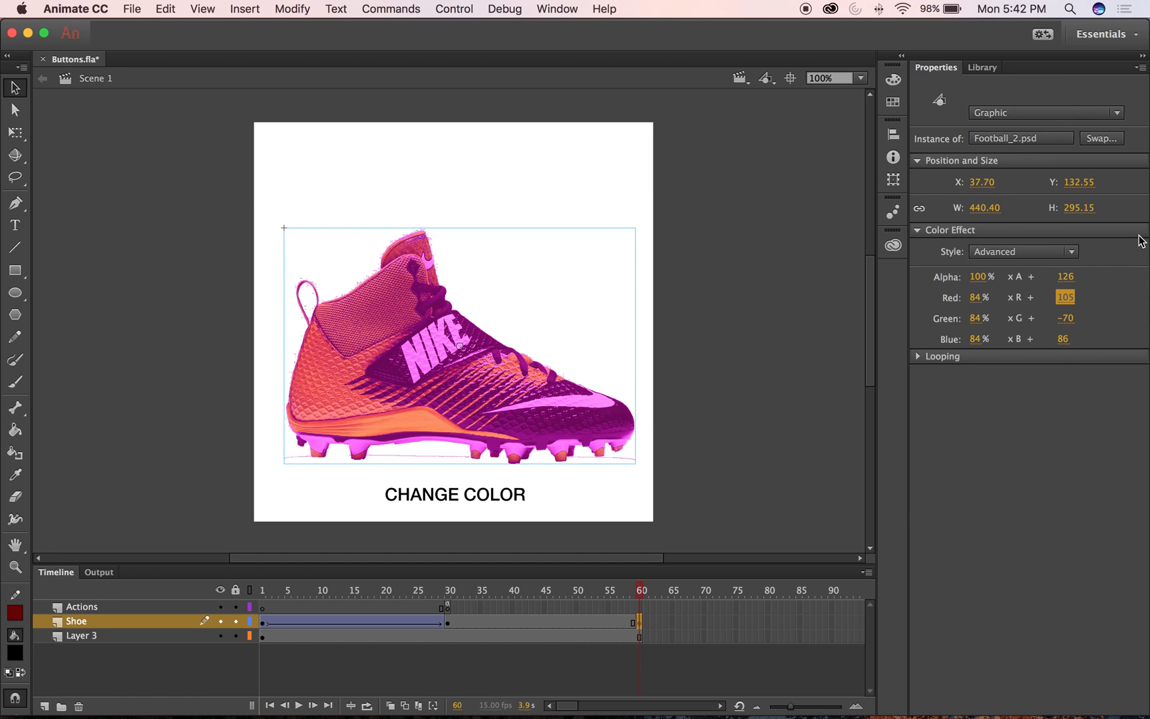
Create a classic tween on the Shoe layer between the keyframes at frames 30 and 60
{"action": "left_click", "coordinate": [563, 618]}
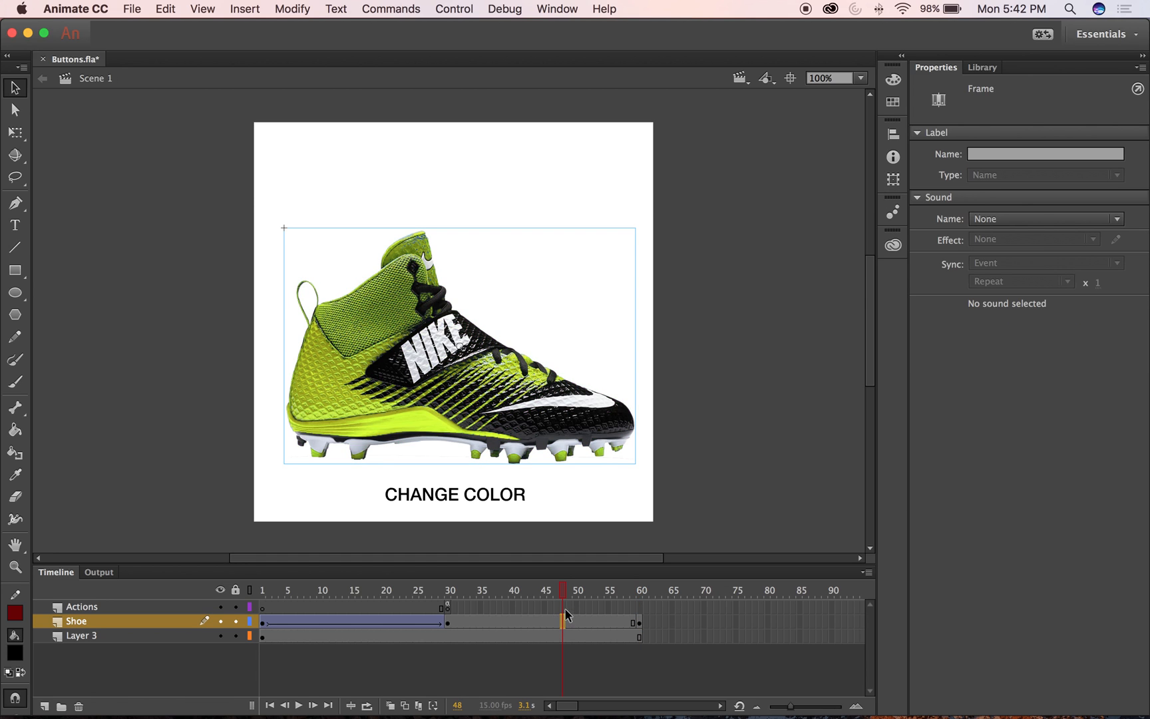
{"action": "left_click_drag", "start_coordinate": [575, 591], "coordinate": [493, 594]}
{"action": "left_click", "coordinate": [507, 621]}
{"action": "right_click", "coordinate": [504, 620]}
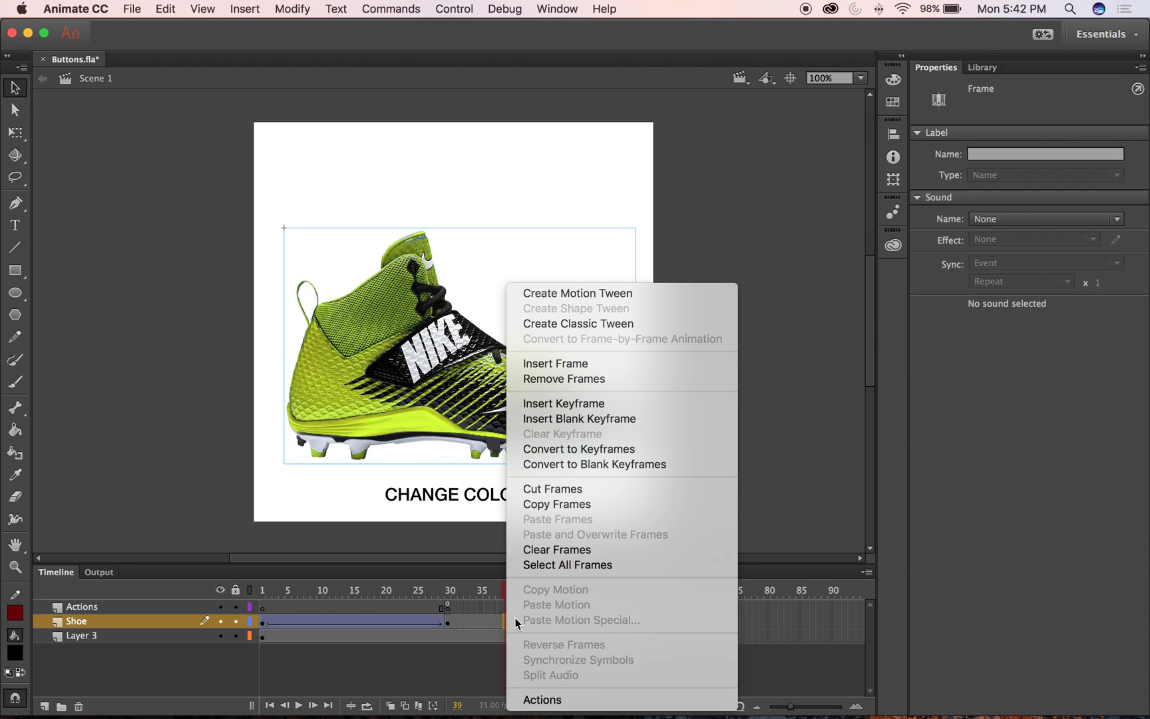
{"action": "left_click", "coordinate": [616, 324]}
{"action": "left_click_drag", "start_coordinate": [492, 589], "coordinate": [450, 582]}
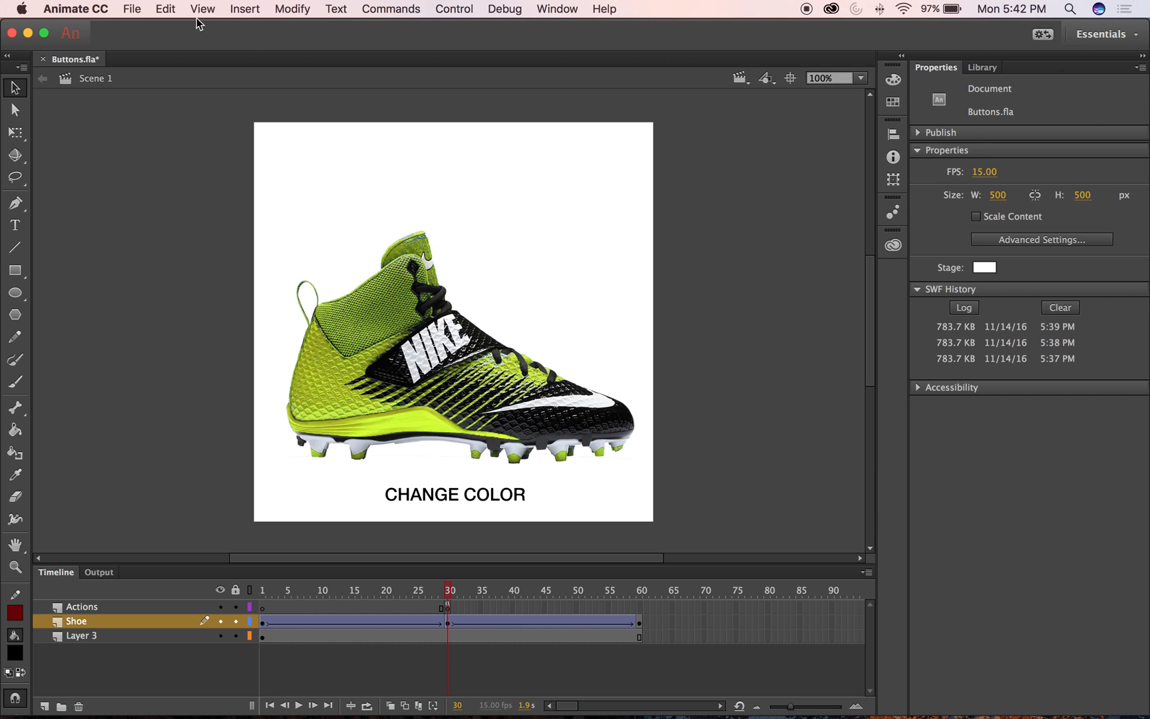
Save the document, test the movie and close the preview
{"action": "key", "text": "super+s"}
{"action": "left_click", "coordinate": [391, 9]}
{"action": "mouse_move", "coordinate": [454, 9]}
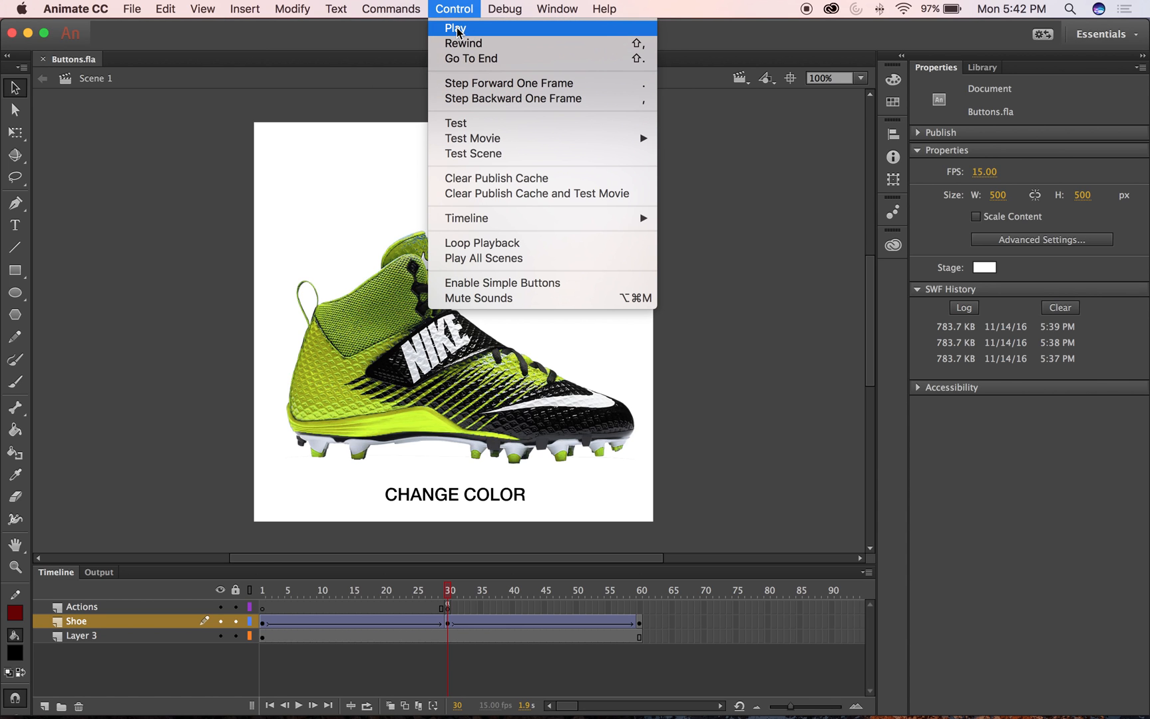
{"action": "left_click", "coordinate": [453, 124]}
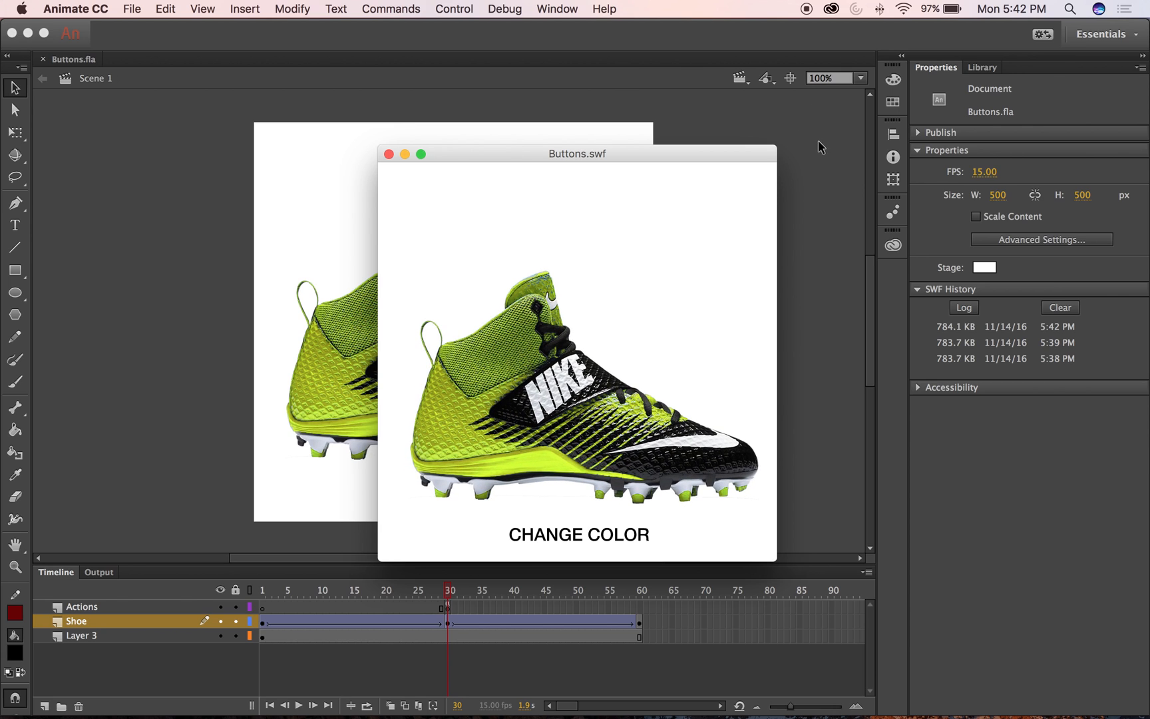
{"action": "left_click", "coordinate": [389, 154]}
Play the animation from frame 1 and scrub through the shoe's color transition between frames 30 and 60
{"action": "left_click_drag", "start_coordinate": [455, 589], "coordinate": [262, 588]}
{"action": "key", "text": "Return"}
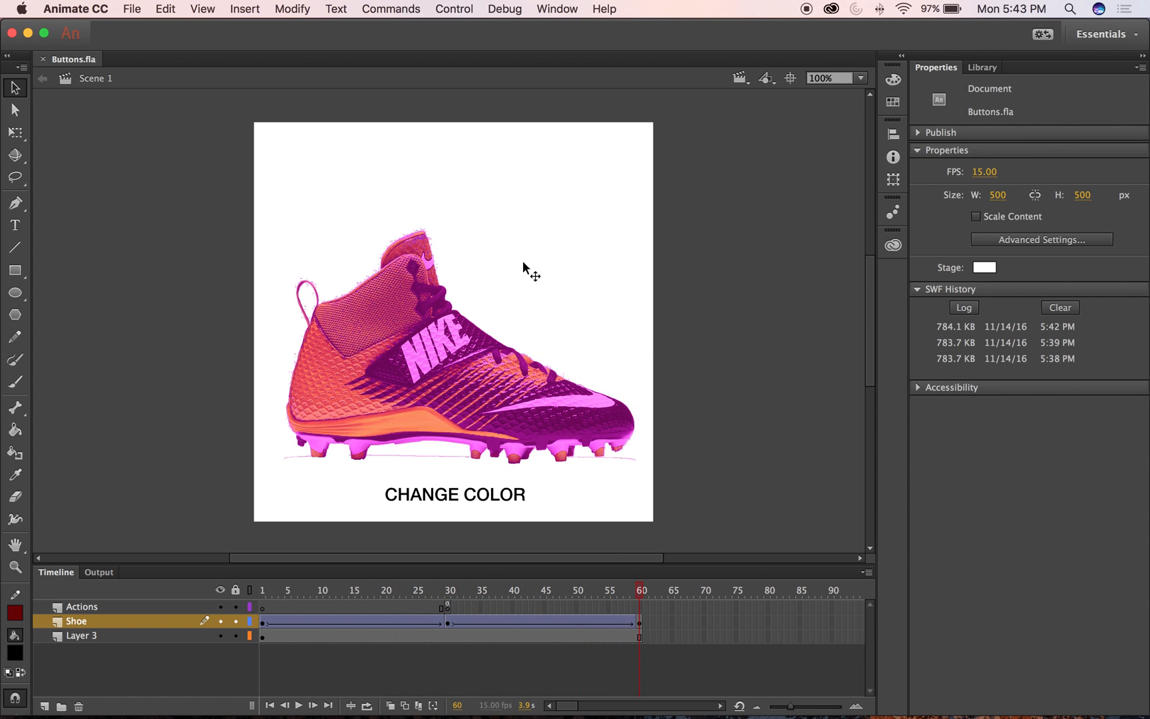
{"action": "left_click", "coordinate": [451, 591]}
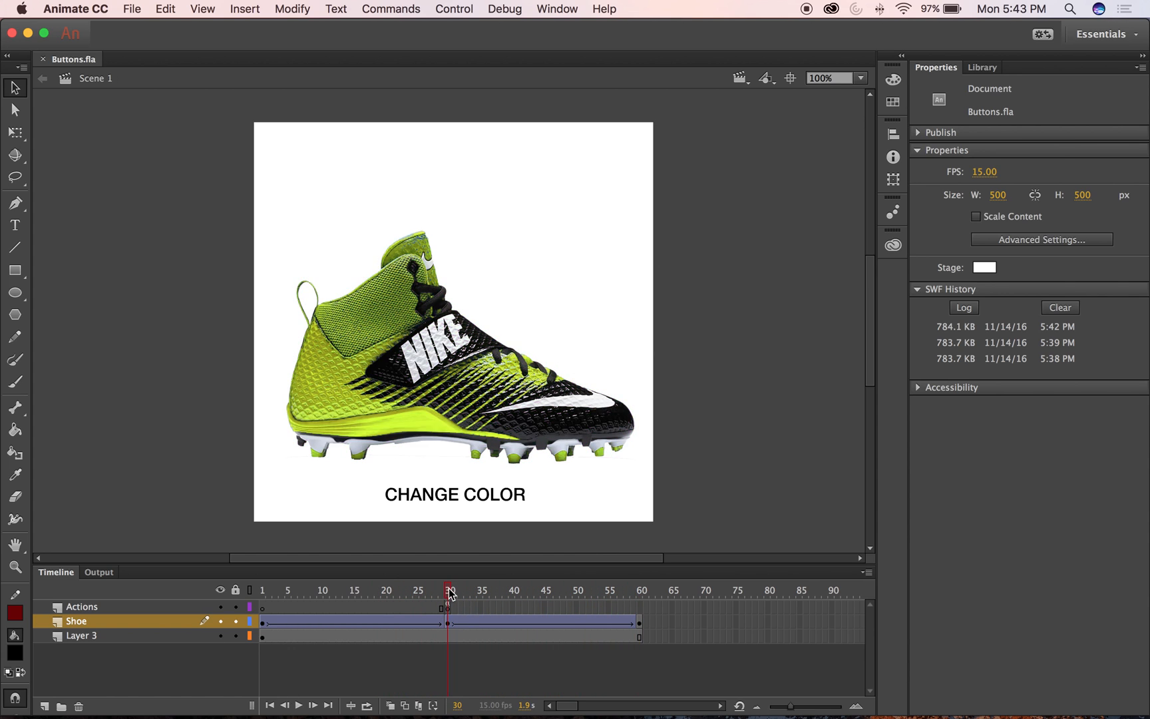
{"action": "left_click", "coordinate": [449, 501]}
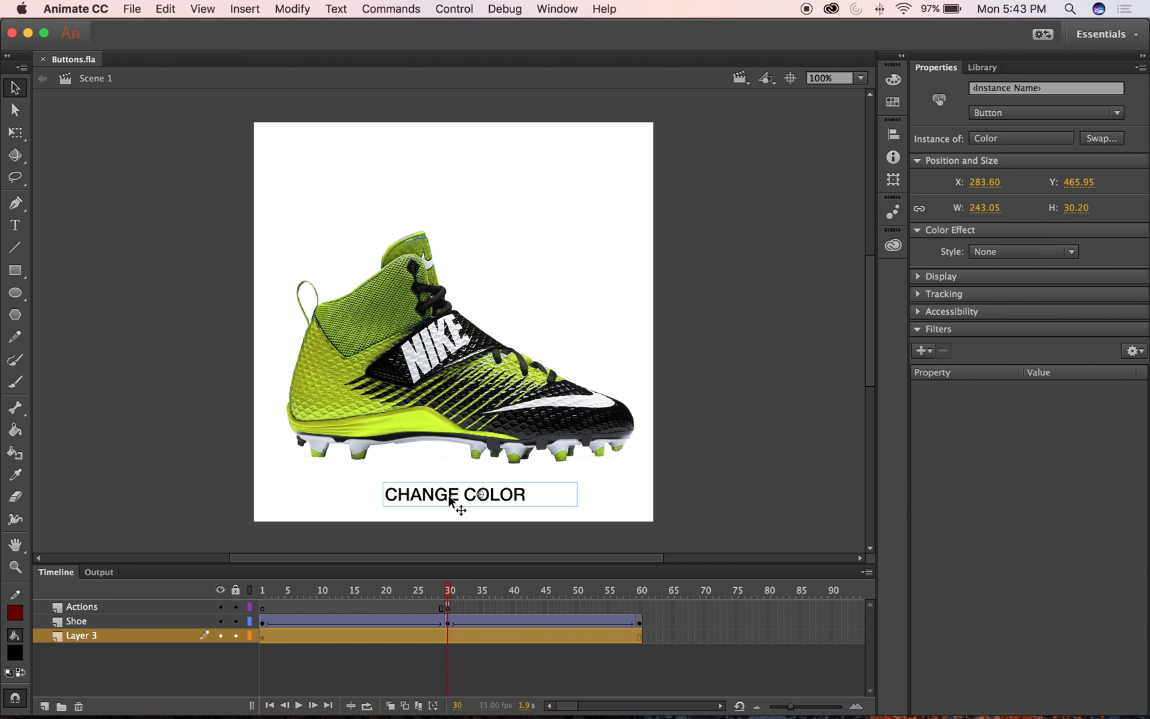
{"action": "left_click", "coordinate": [315, 529]}
{"action": "left_click", "coordinate": [420, 486]}
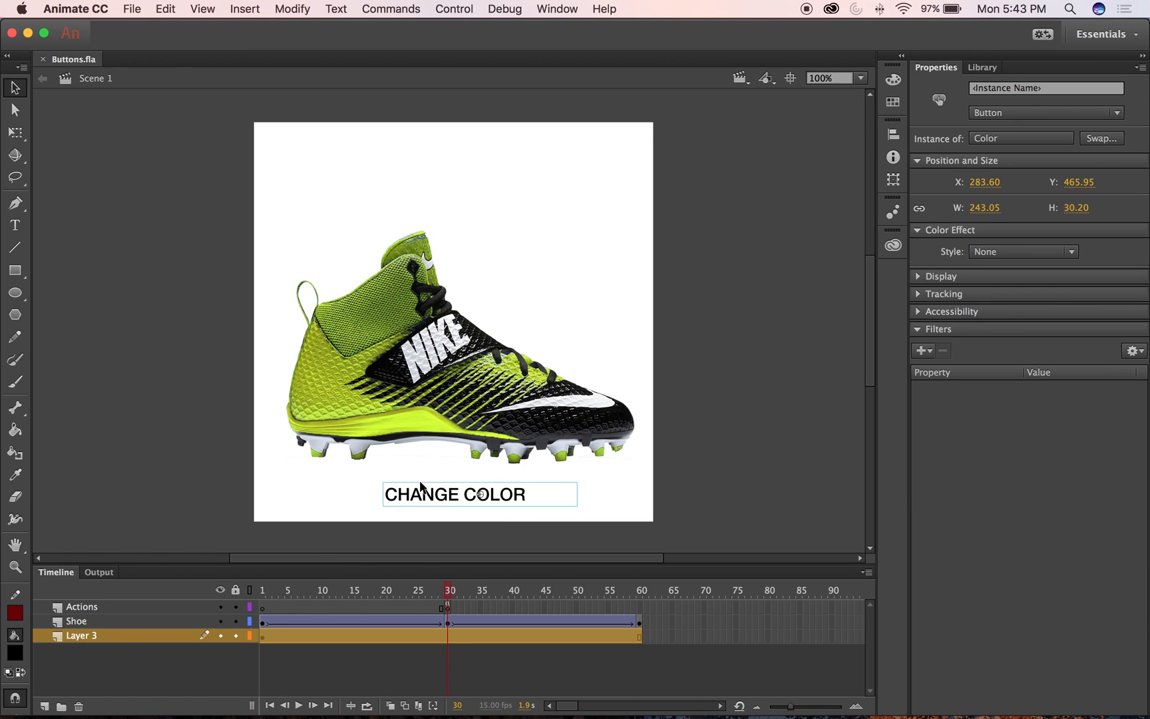
{"action": "left_click", "coordinate": [454, 589]}
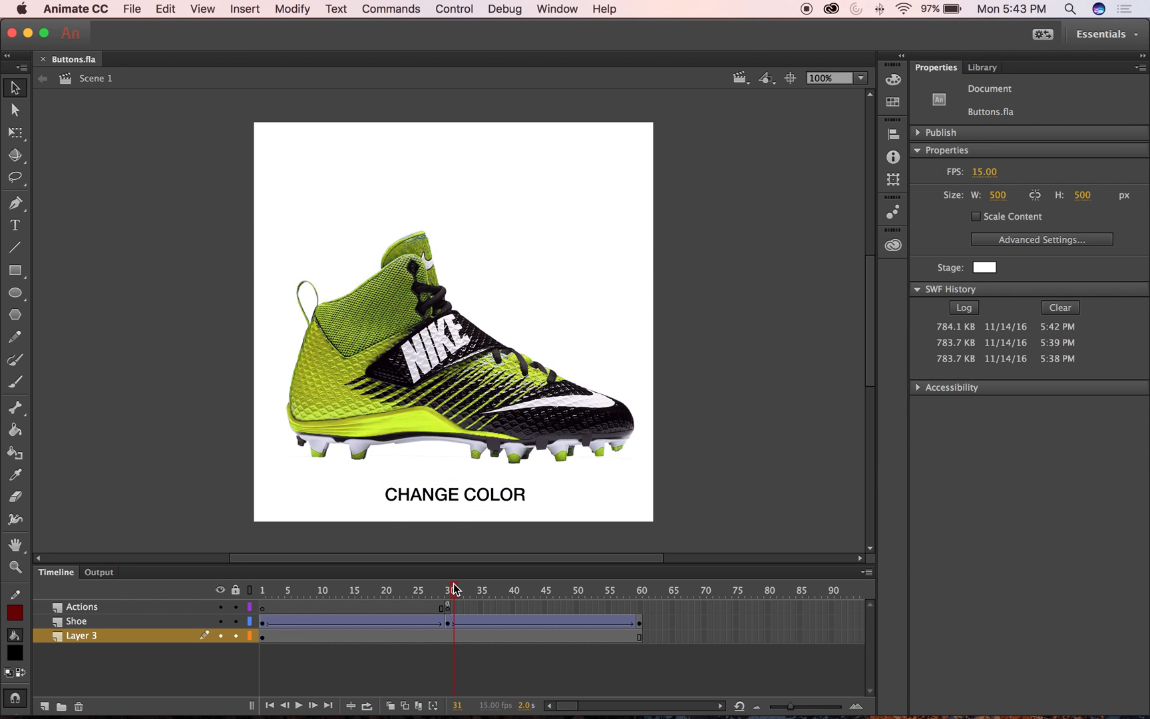
{"action": "left_click_drag", "start_coordinate": [458, 585], "coordinate": [649, 573]}
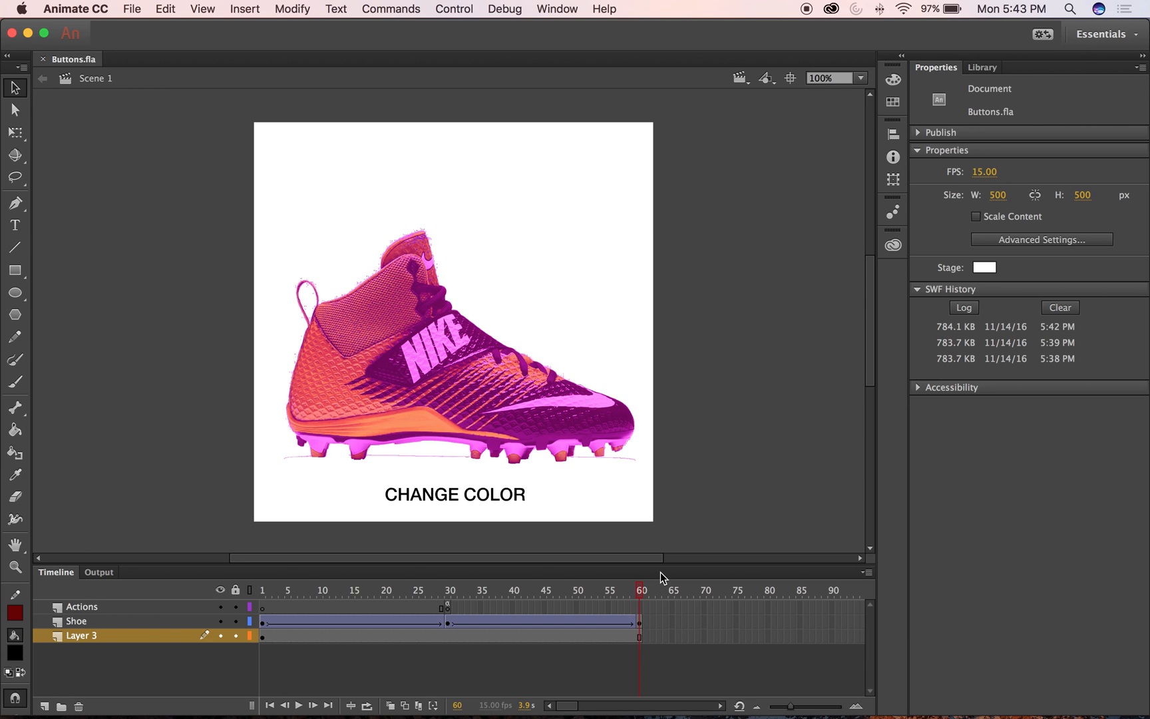
{"action": "left_click_drag", "start_coordinate": [631, 593], "coordinate": [446, 593]}
{"action": "left_click", "coordinate": [446, 594]}
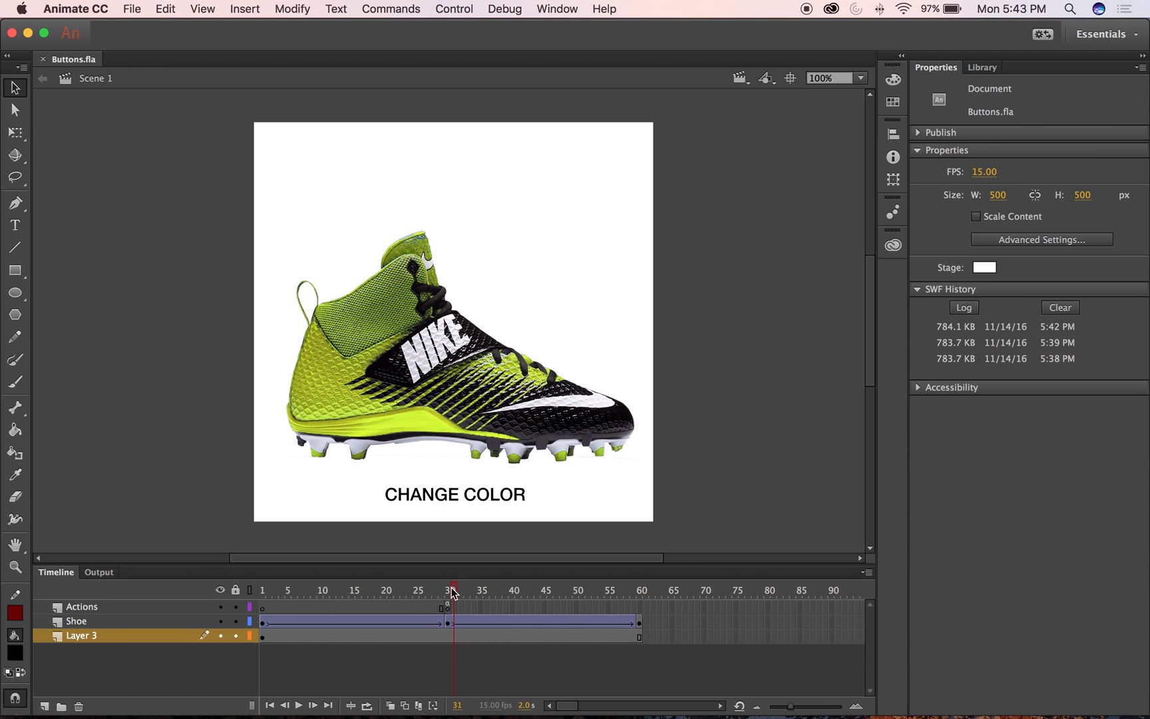
Open the actions editor with the CHANGE COLOR button selected at frame 30
{"action": "left_click", "coordinate": [444, 500]}
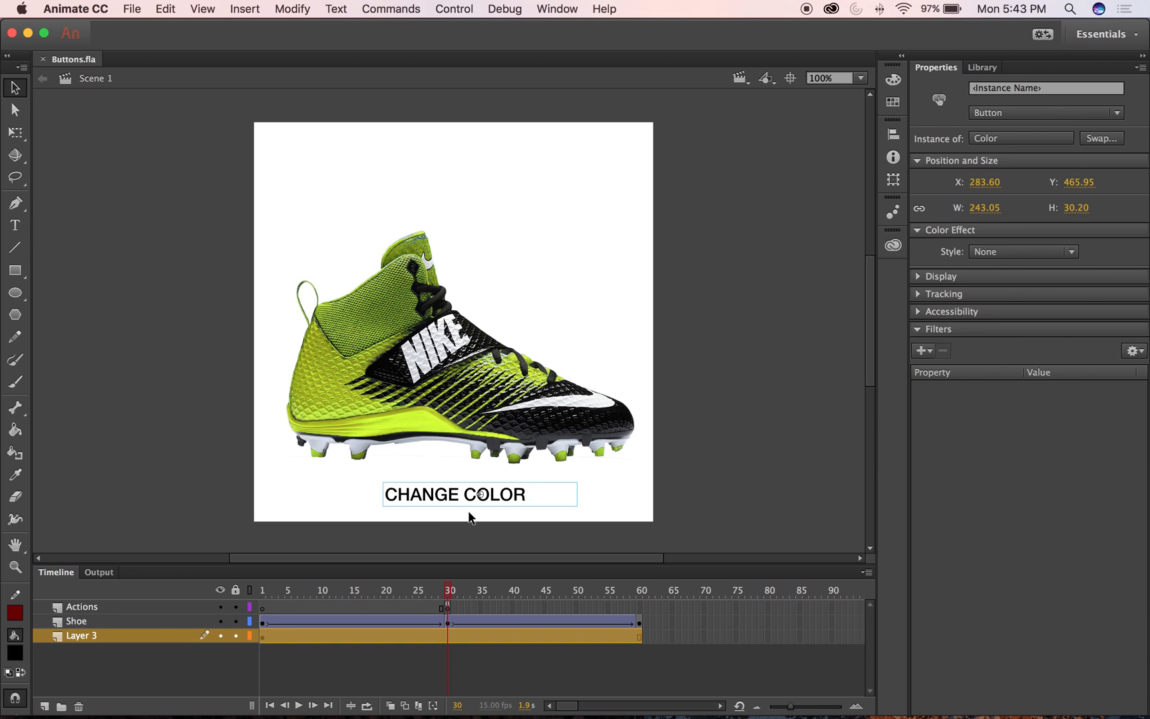
{"action": "left_click", "coordinate": [557, 8]}
{"action": "mouse_move", "coordinate": [590, 7]}
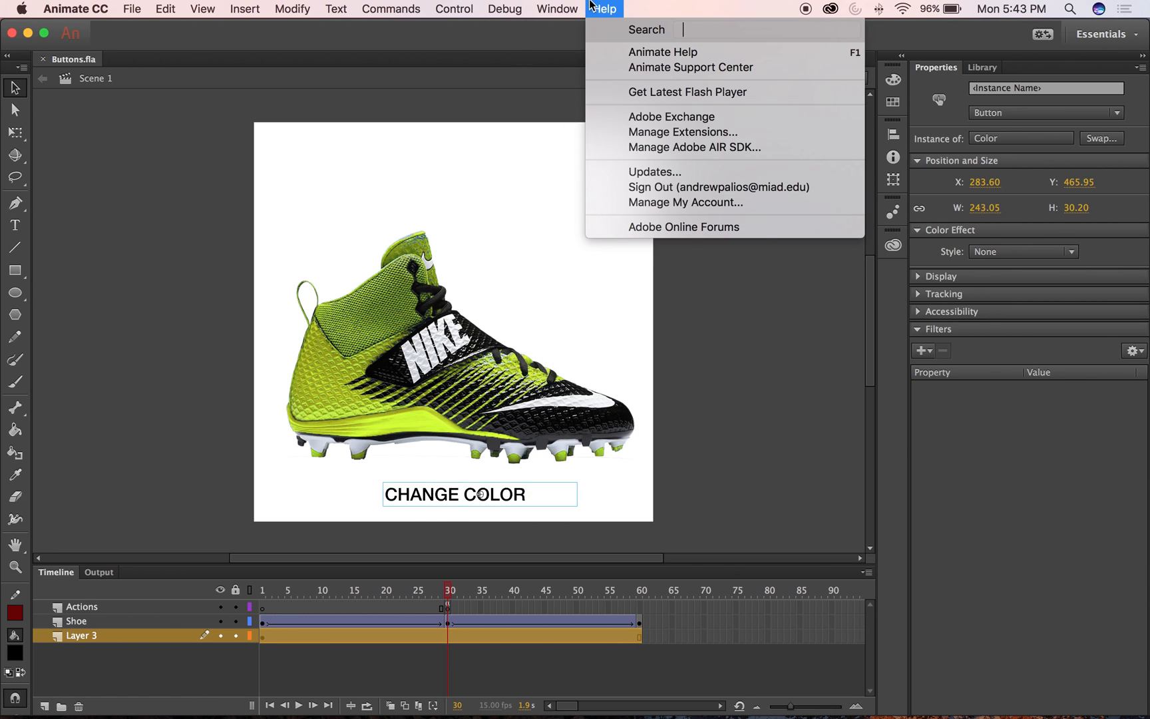
{"action": "left_click", "coordinate": [604, 195]}
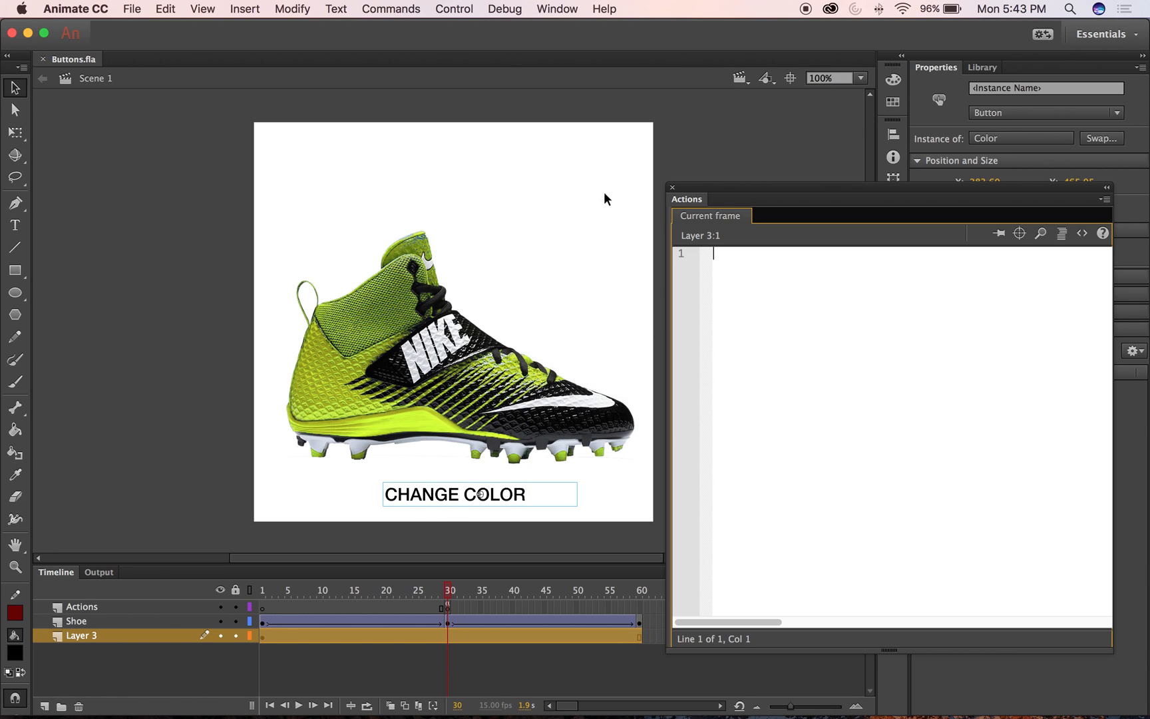
{"action": "left_click", "coordinate": [604, 194]}
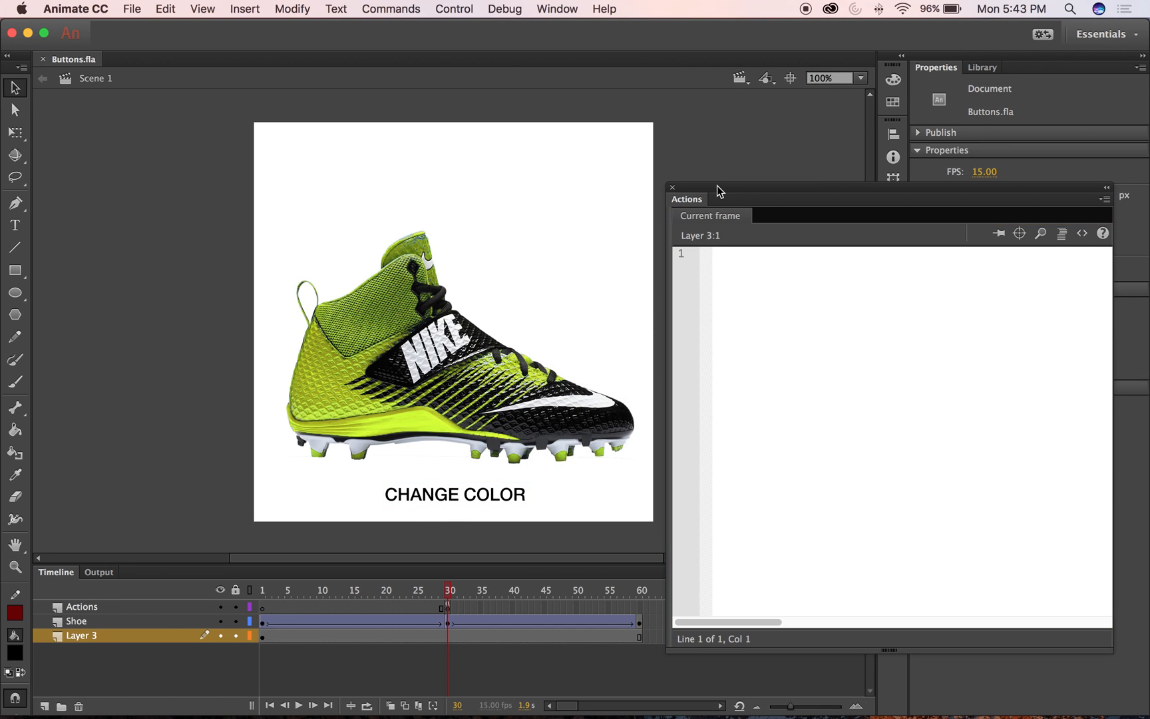
{"action": "left_click", "coordinate": [494, 493]}
{"action": "left_click_drag", "start_coordinate": [787, 191], "coordinate": [708, 202]}
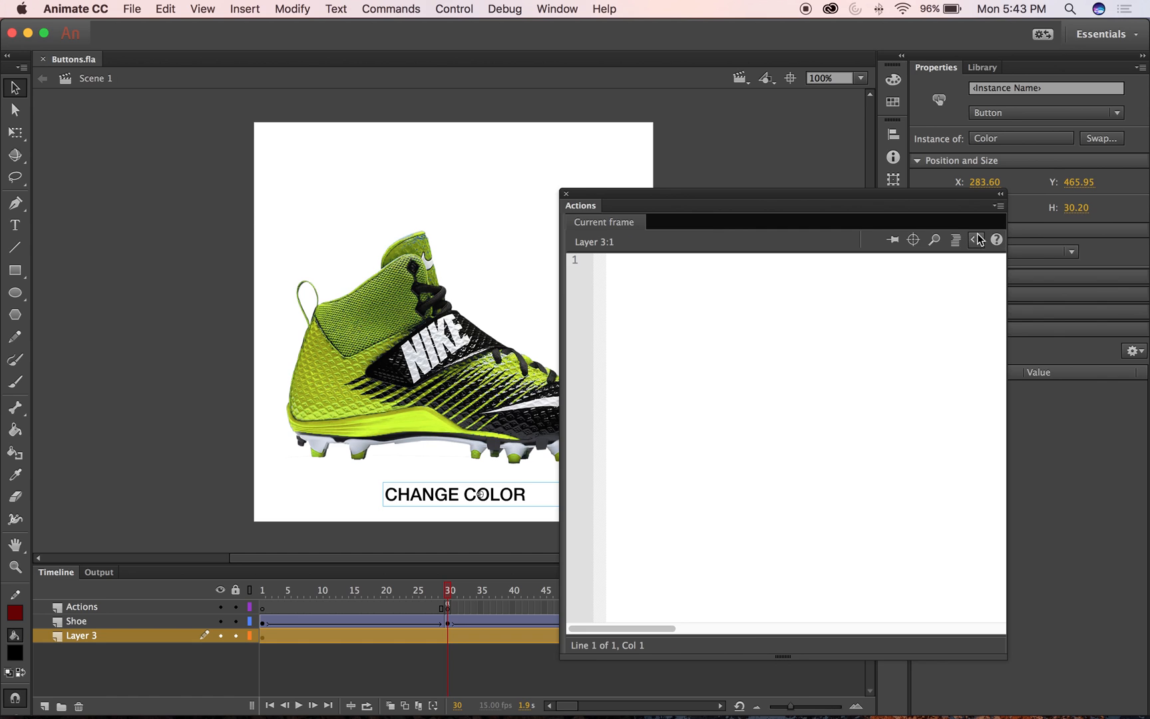
Open the code snippets, expand the ActionScript Timeline Navigation group and arrange the floating windows clear of the CHANGE COLOR button
{"action": "left_click", "coordinate": [976, 239]}
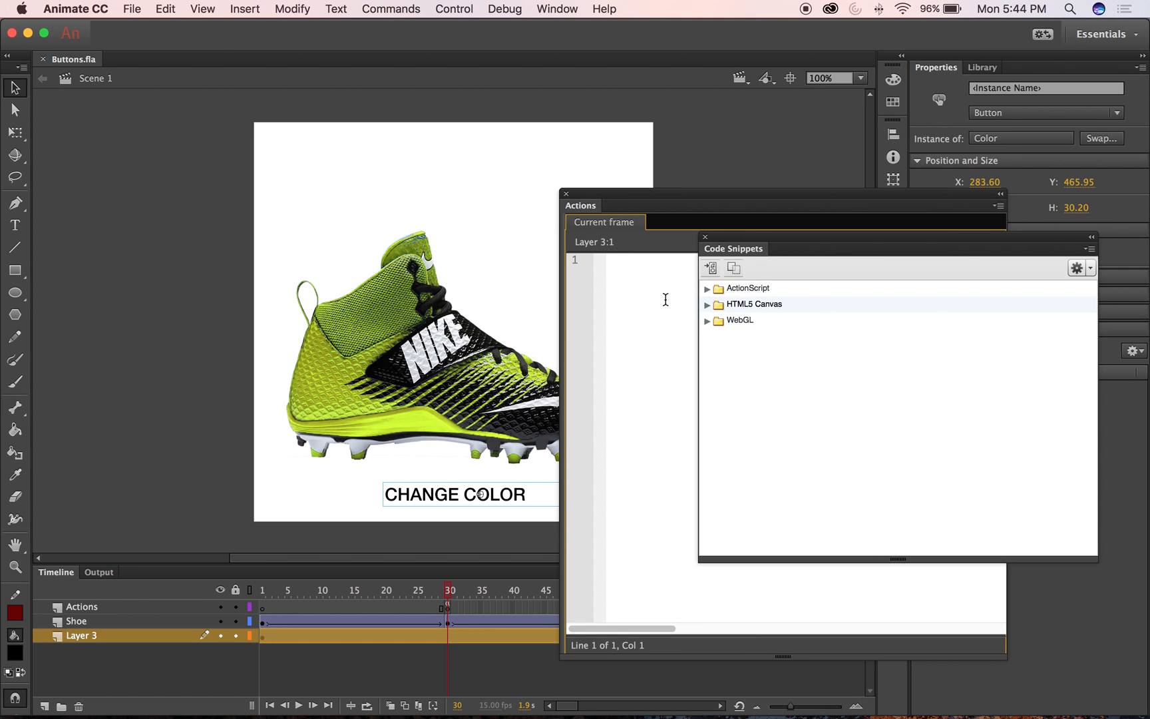
{"action": "left_click", "coordinate": [707, 289]}
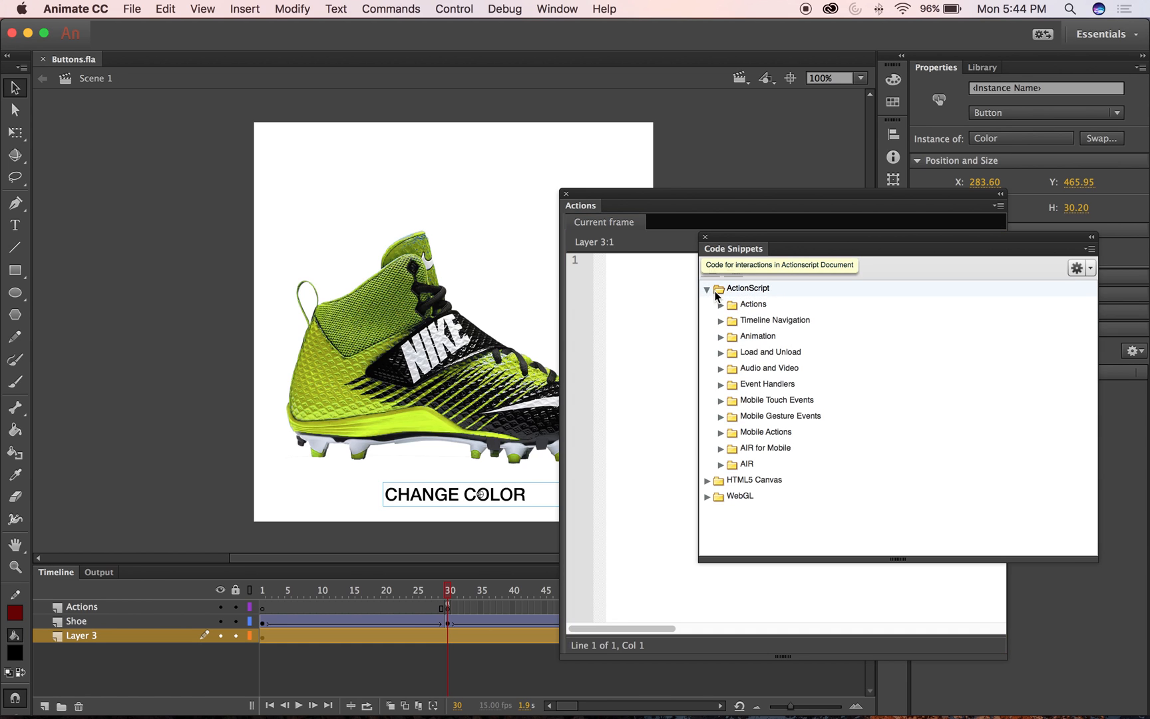
{"action": "left_click", "coordinate": [720, 305]}
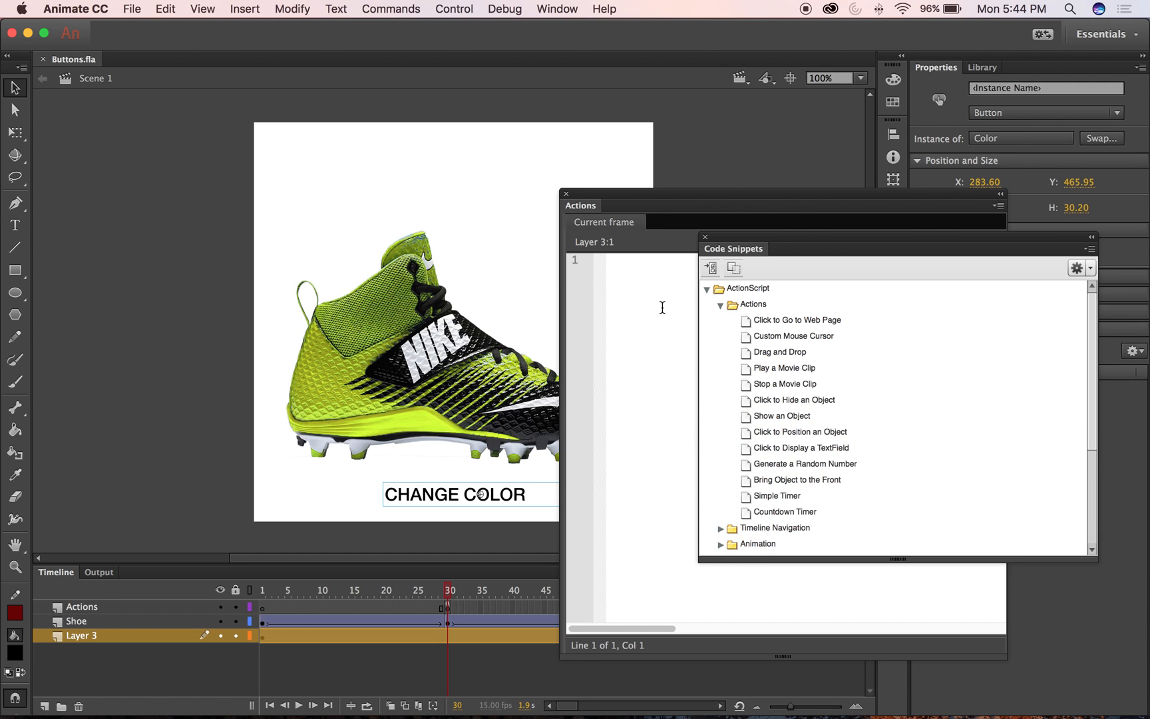
{"action": "left_click", "coordinate": [720, 305]}
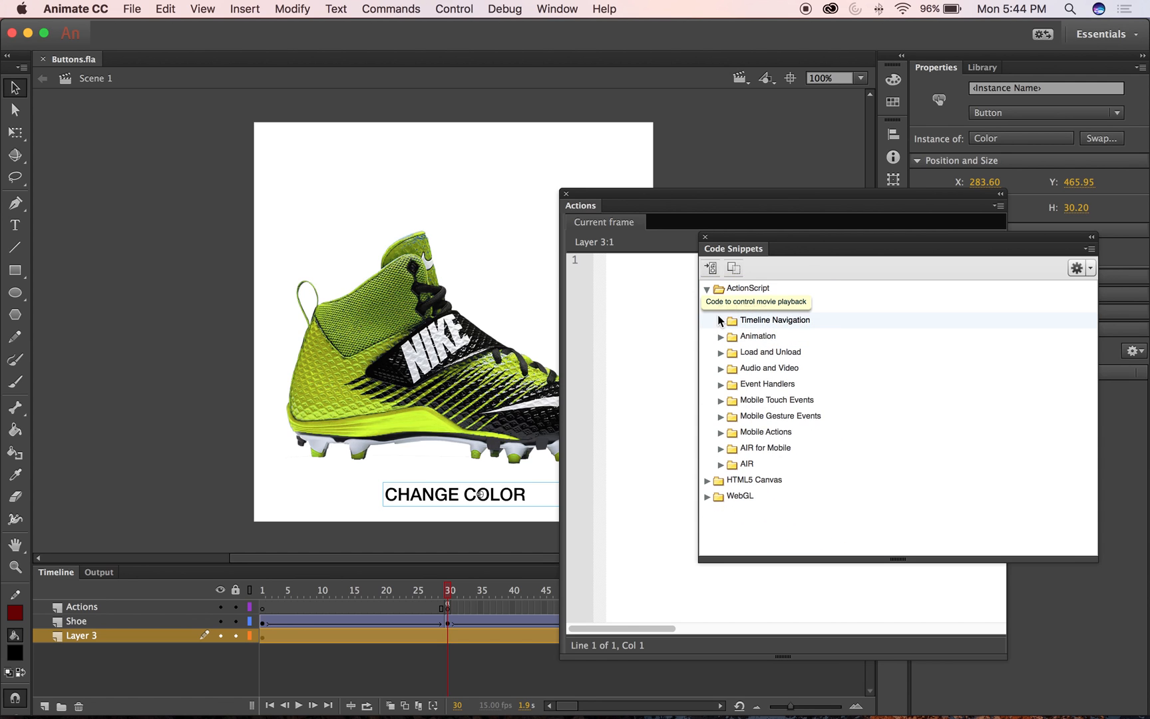
{"action": "left_click", "coordinate": [720, 320]}
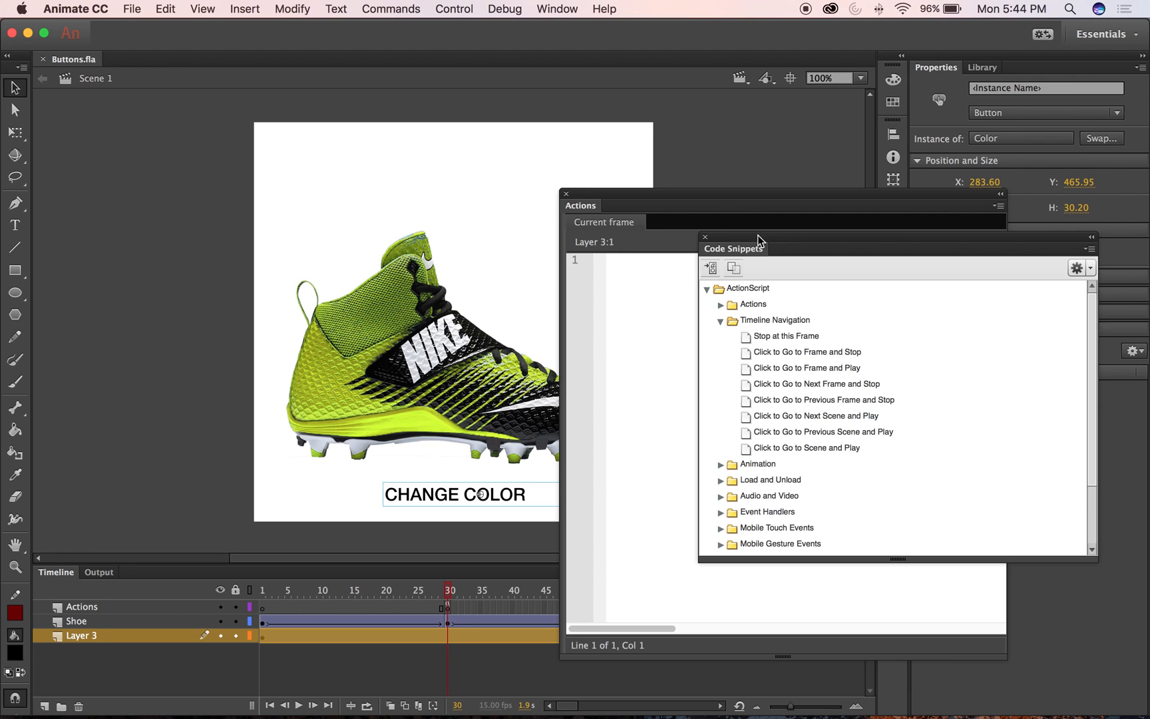
{"action": "left_click_drag", "start_coordinate": [751, 234], "coordinate": [788, 101]}
{"action": "left_click", "coordinate": [688, 197]}
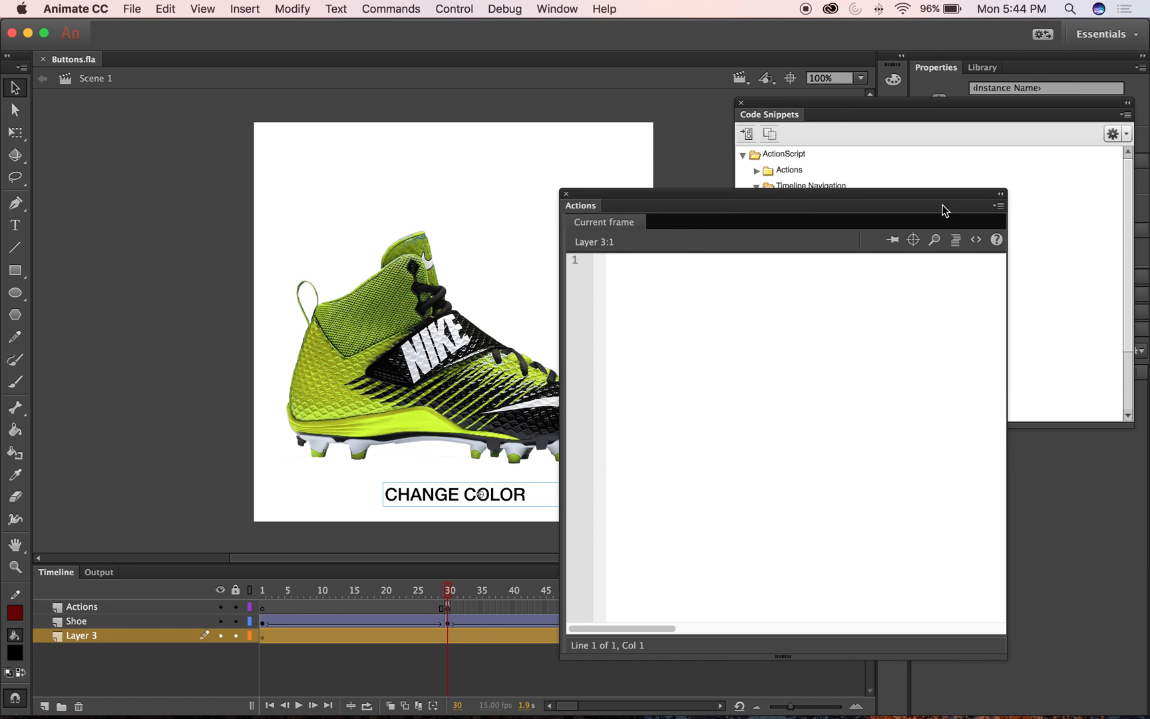
{"action": "left_click_drag", "start_coordinate": [593, 194], "coordinate": [848, 479]}
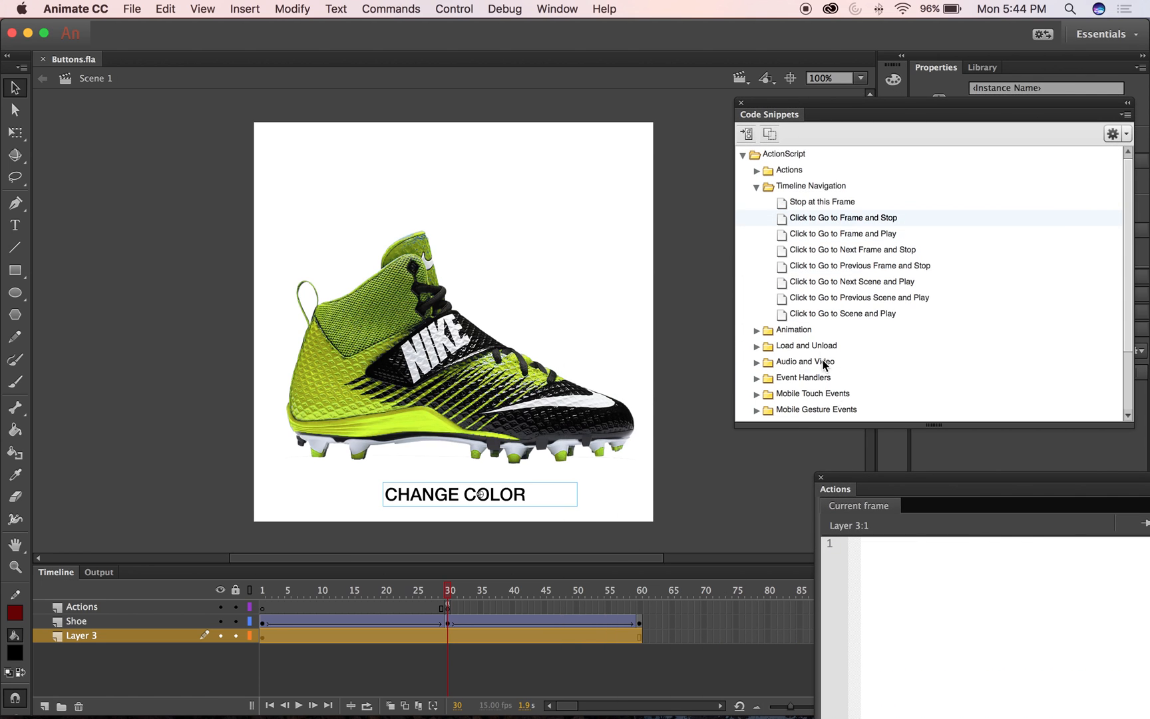
{"action": "left_click_drag", "start_coordinate": [829, 101], "coordinate": [787, 127]}
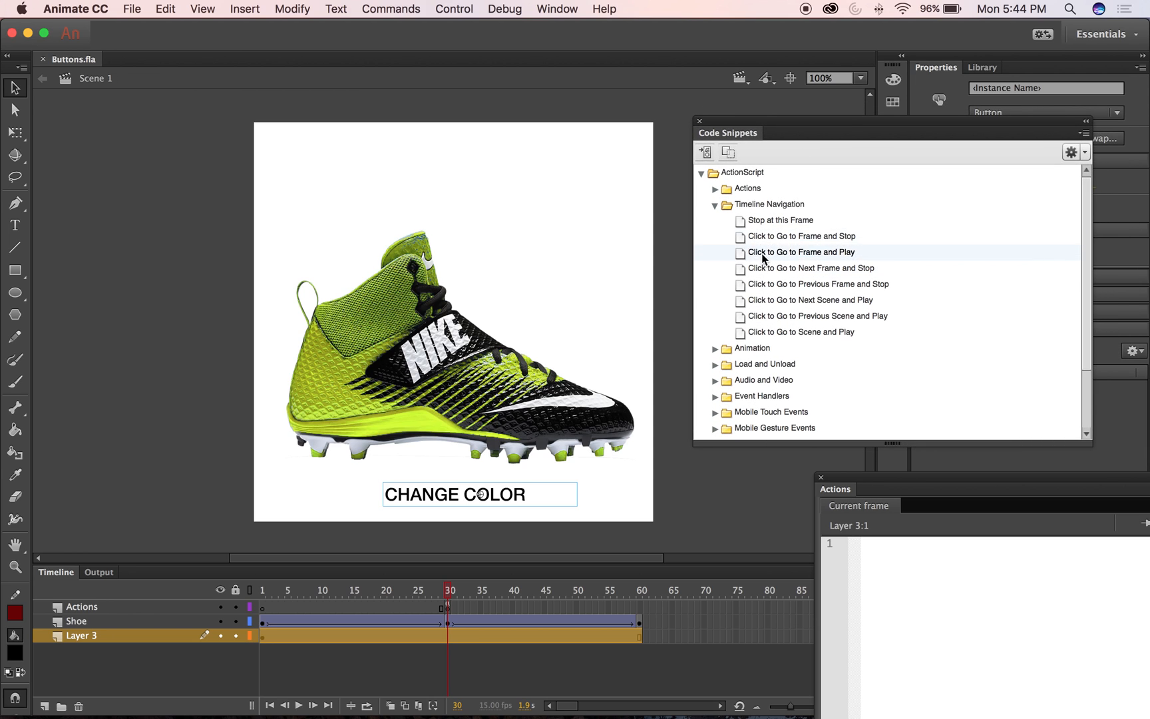
Apply the Click to Go to Frame and Play snippet to the CHANGE COLOR button, allowing an instance name to be created
{"action": "mouse_move", "coordinate": [763, 257]}
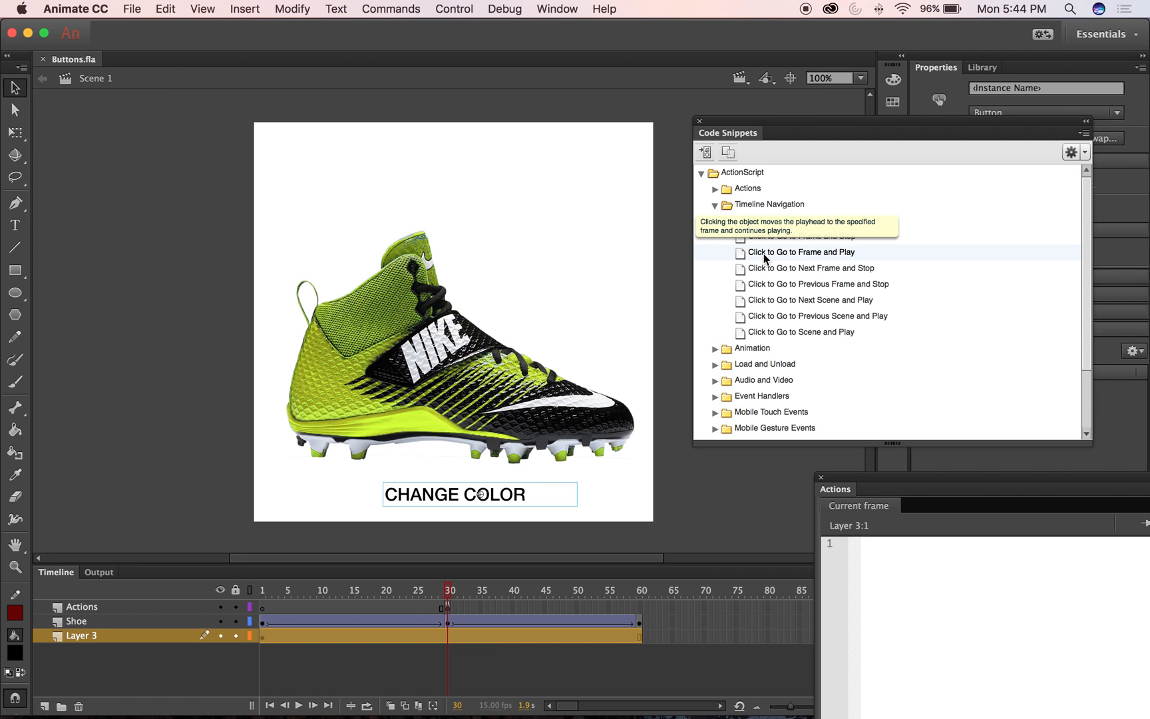
{"action": "double_click", "coordinate": [764, 254]}
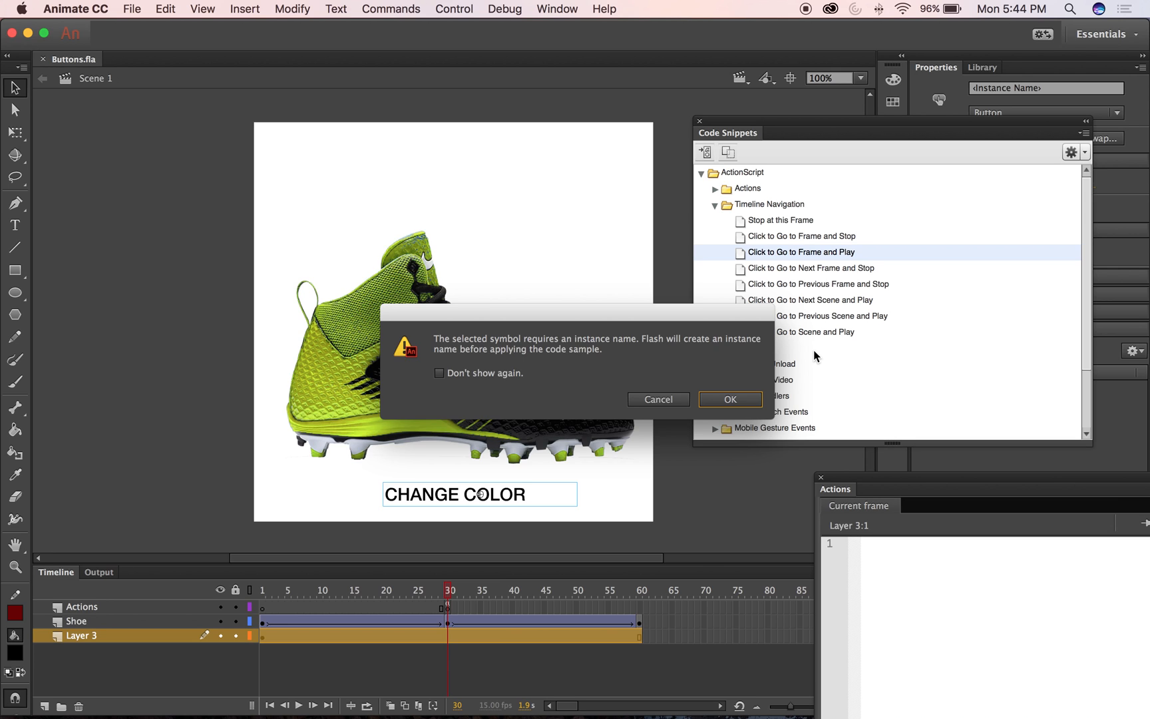
{"action": "left_click", "coordinate": [739, 399]}
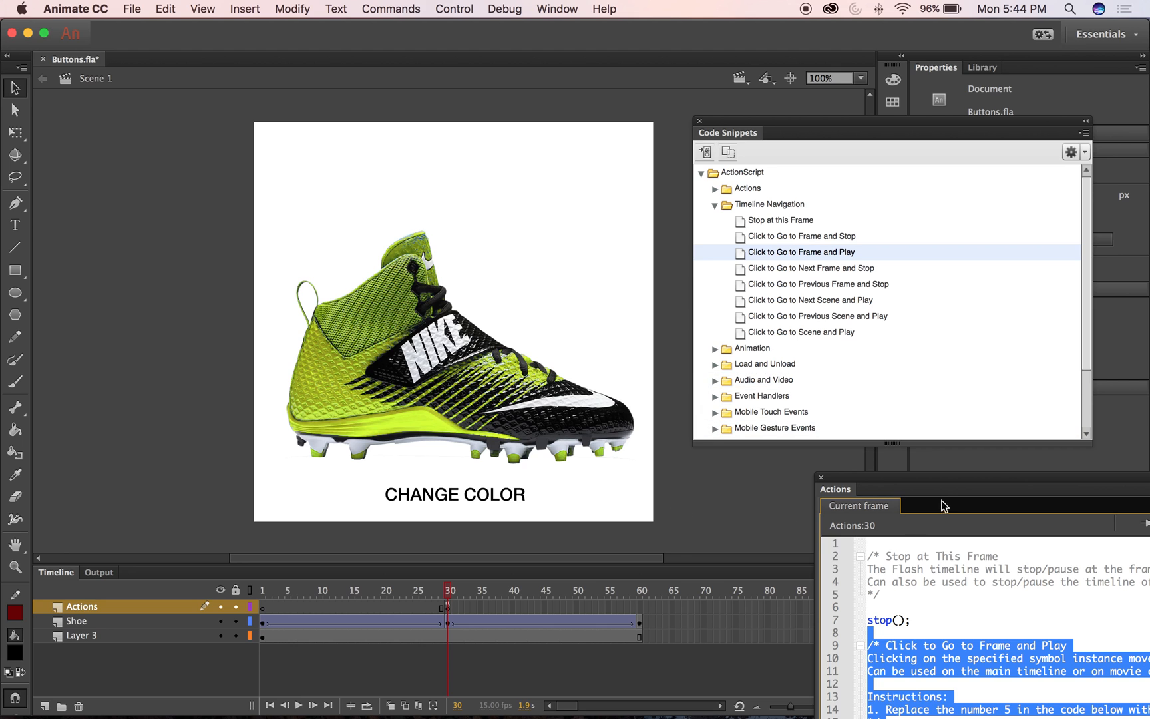
{"action": "left_click_drag", "start_coordinate": [943, 487], "coordinate": [671, 107]}
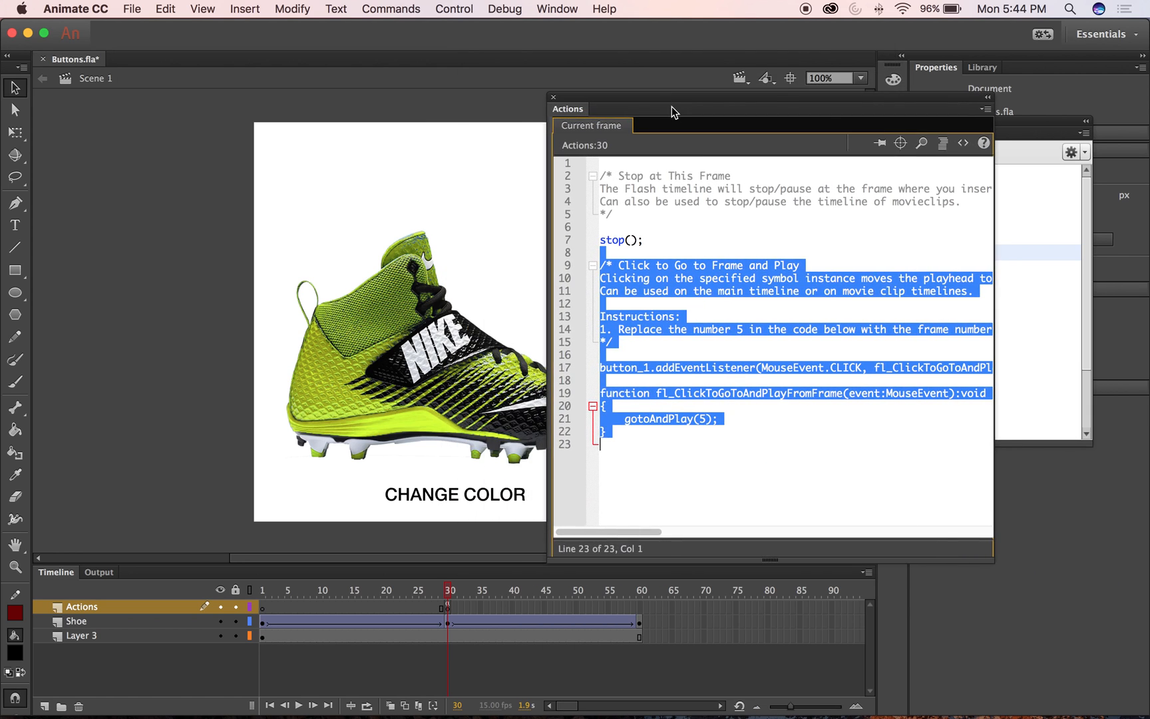
Delete the Click to Go to Frame and Play code from the frame 30 script, keeping only the stop code
{"action": "left_click", "coordinate": [802, 500]}
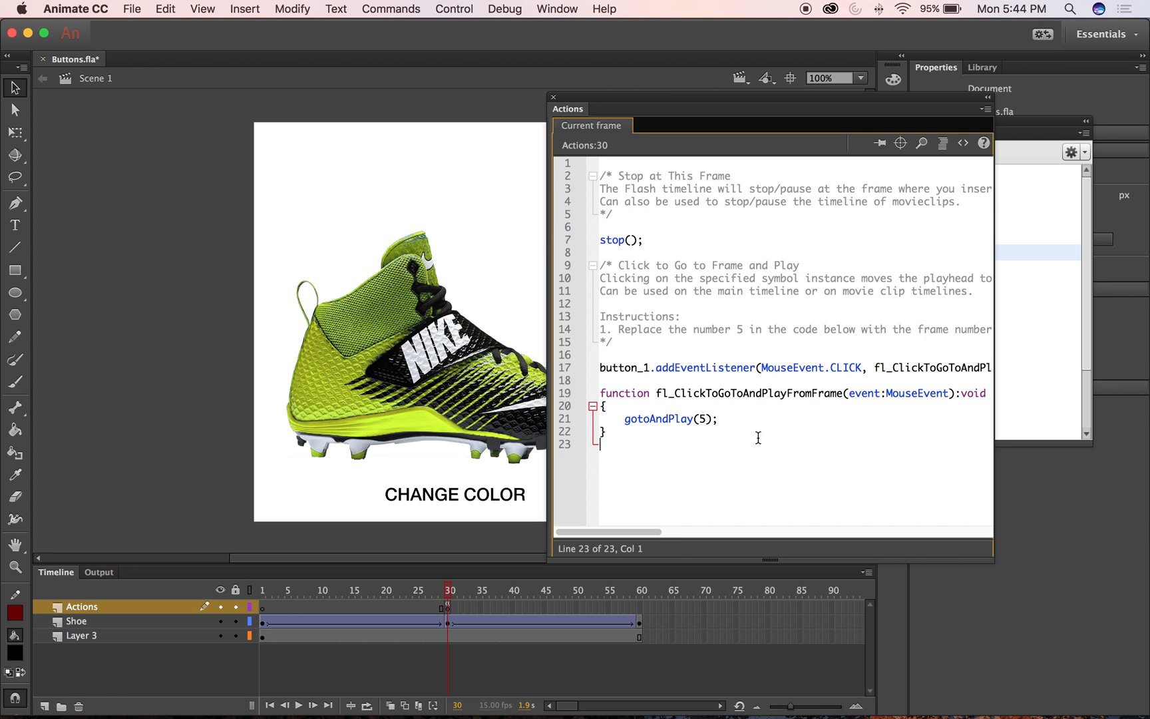
{"action": "left_click_drag", "start_coordinate": [727, 428], "coordinate": [570, 269]}
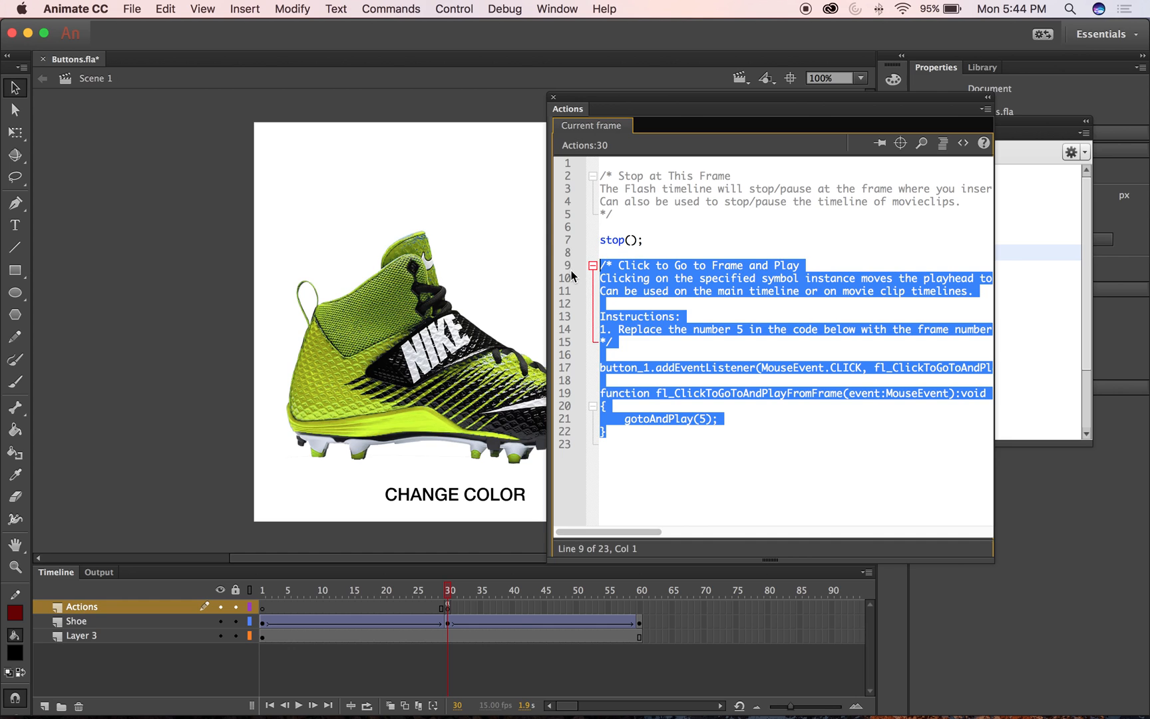
{"action": "key", "text": "BackSpace"}
{"action": "left_click_drag", "start_coordinate": [663, 99], "coordinate": [871, 376]}
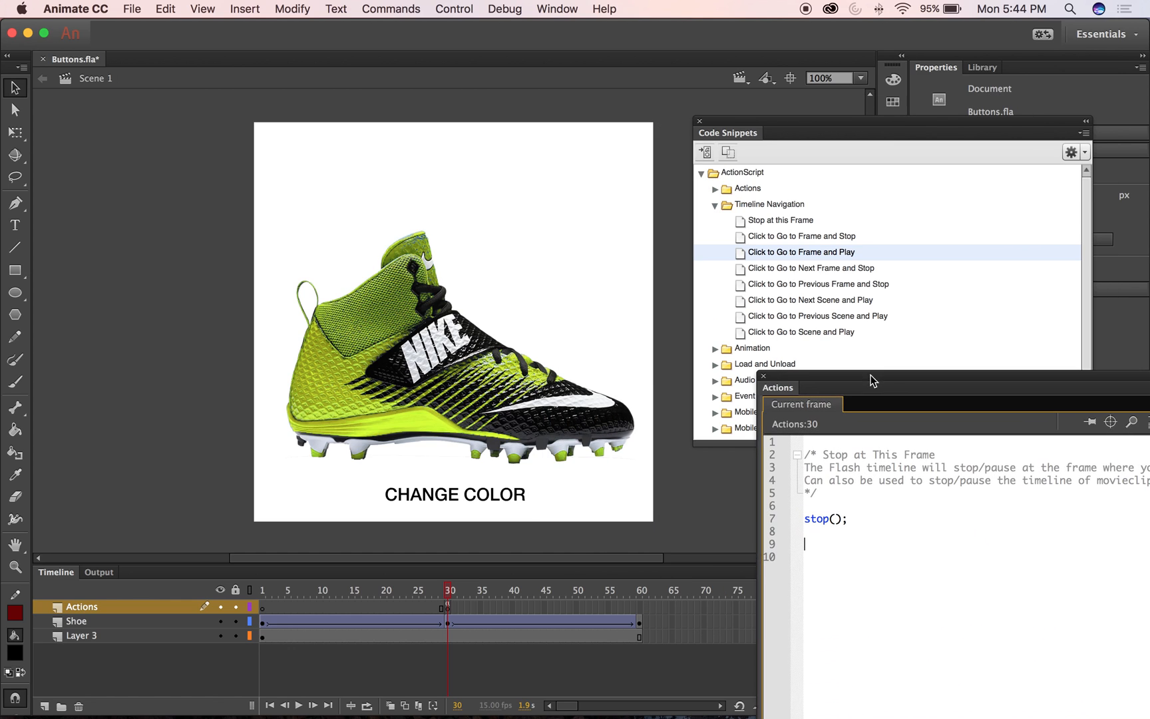
Set the CHANGE COLOR button's instance name to Color
{"action": "left_click", "coordinate": [458, 500]}
{"action": "left_click_drag", "start_coordinate": [969, 119], "coordinate": [125, 219]}
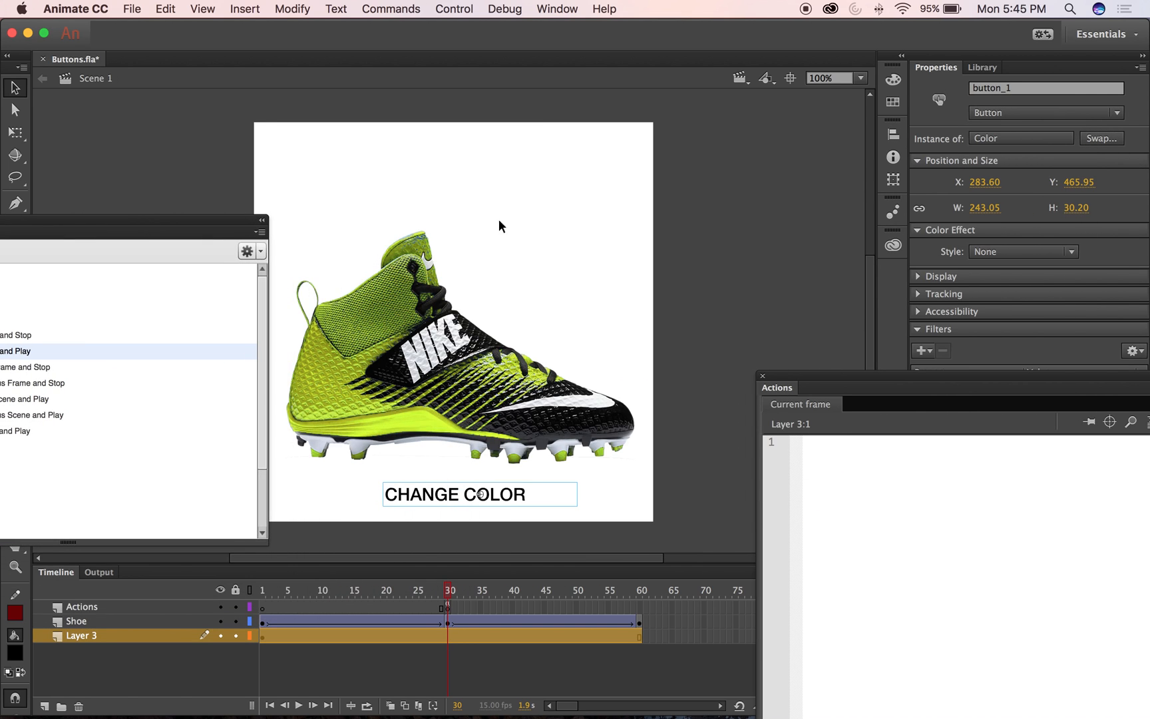
{"action": "left_click", "coordinate": [1024, 92]}
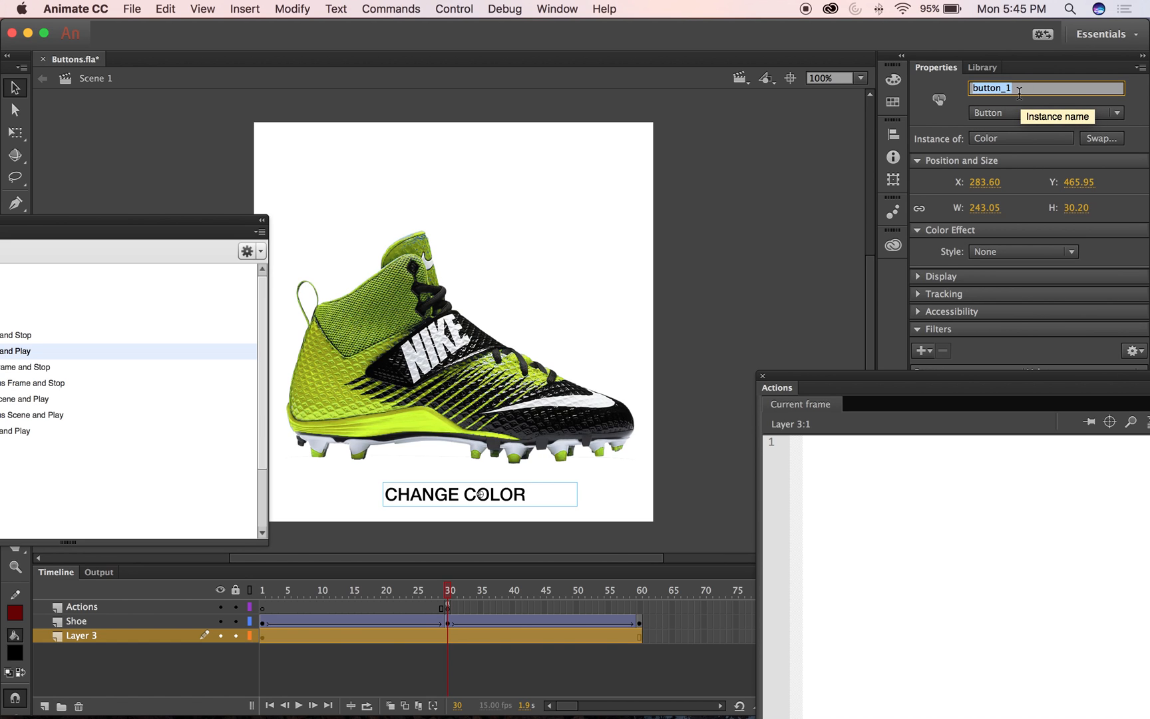
{"action": "type", "text": "Color"}
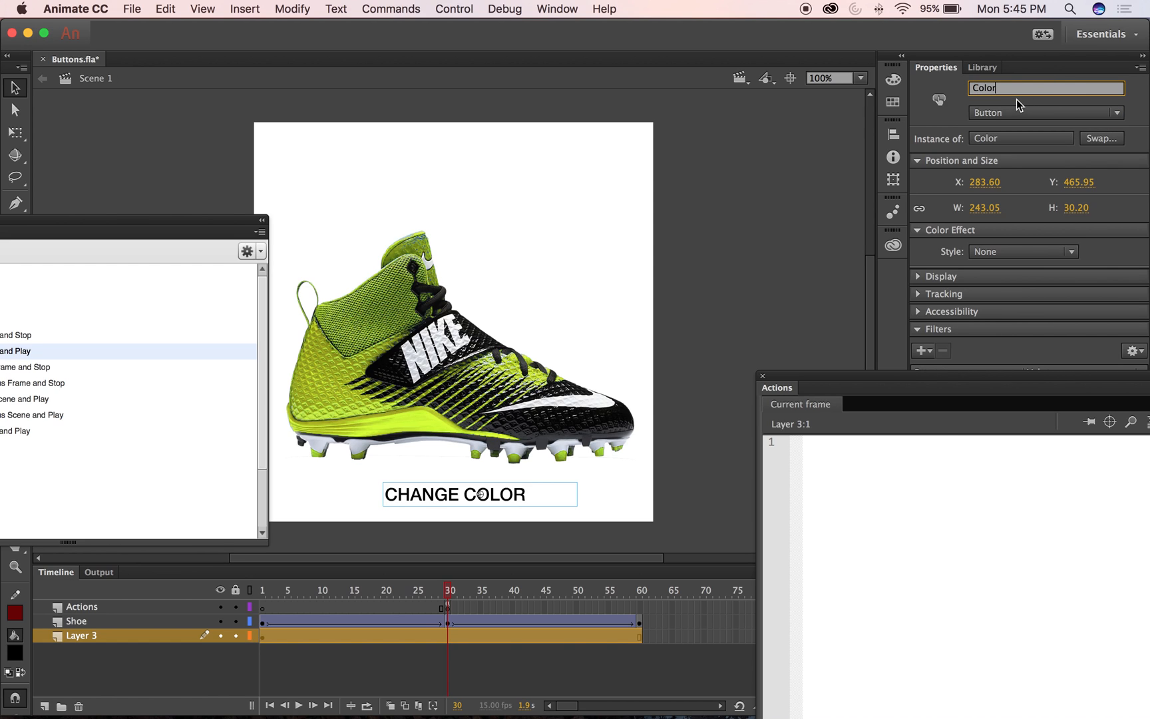
{"action": "key", "text": "Return"}
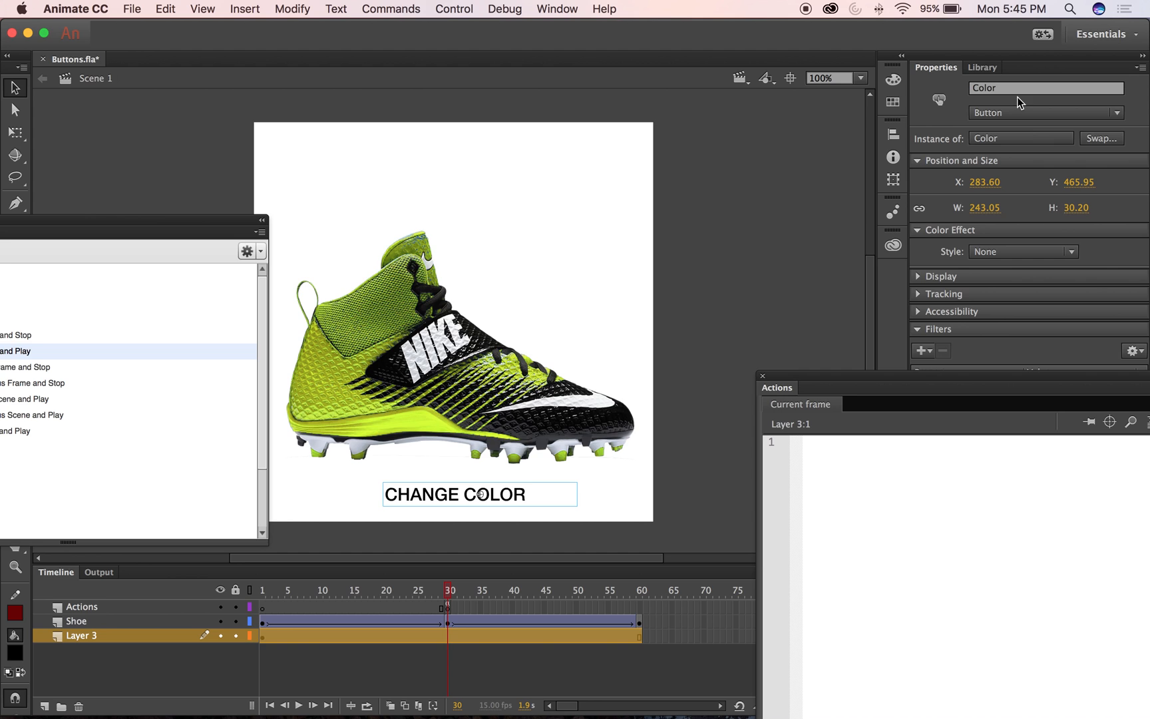
Apply the Click to Go to Frame and Play snippet to the Color button instance at frame 30
{"action": "left_click_drag", "start_coordinate": [209, 218], "coordinate": [961, 117]}
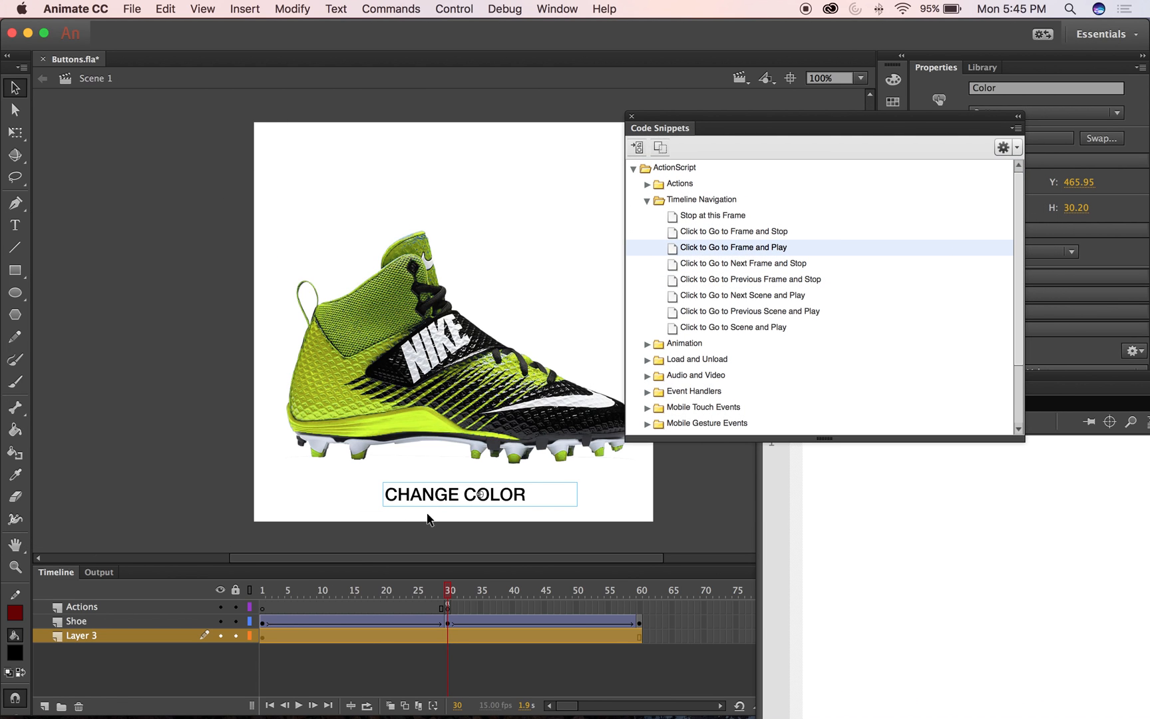
{"action": "left_click", "coordinate": [1053, 484]}
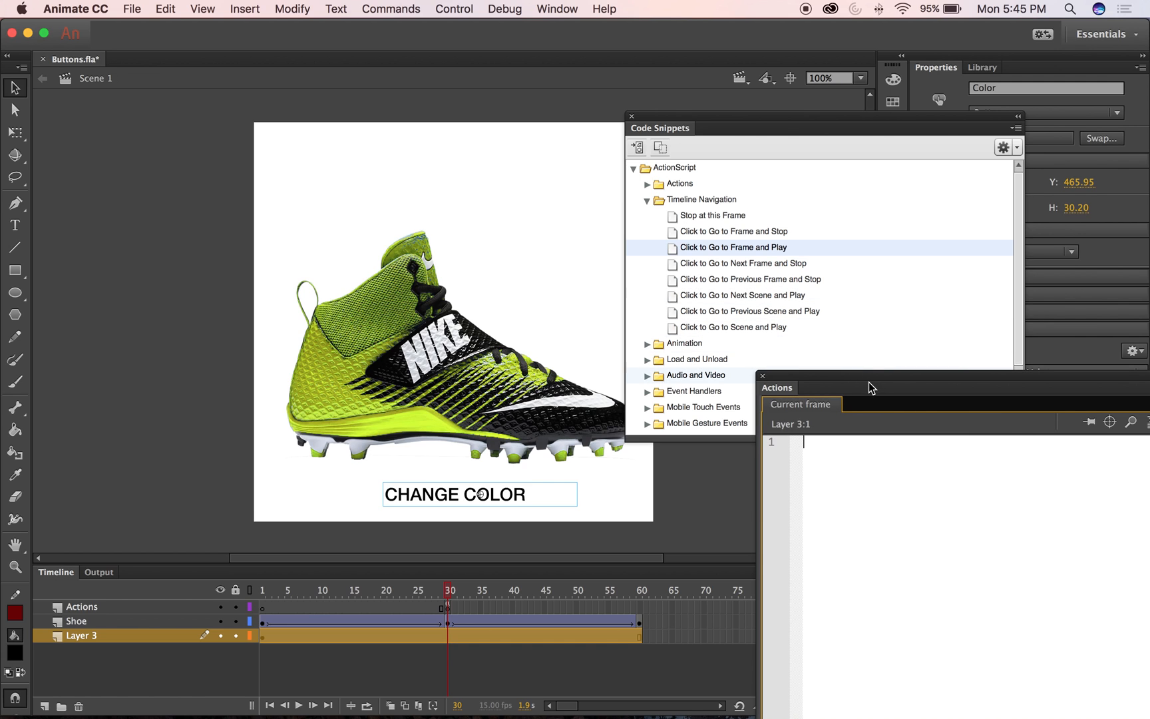
{"action": "left_click_drag", "start_coordinate": [745, 128], "coordinate": [177, 111]}
{"action": "double_click", "coordinate": [192, 229]}
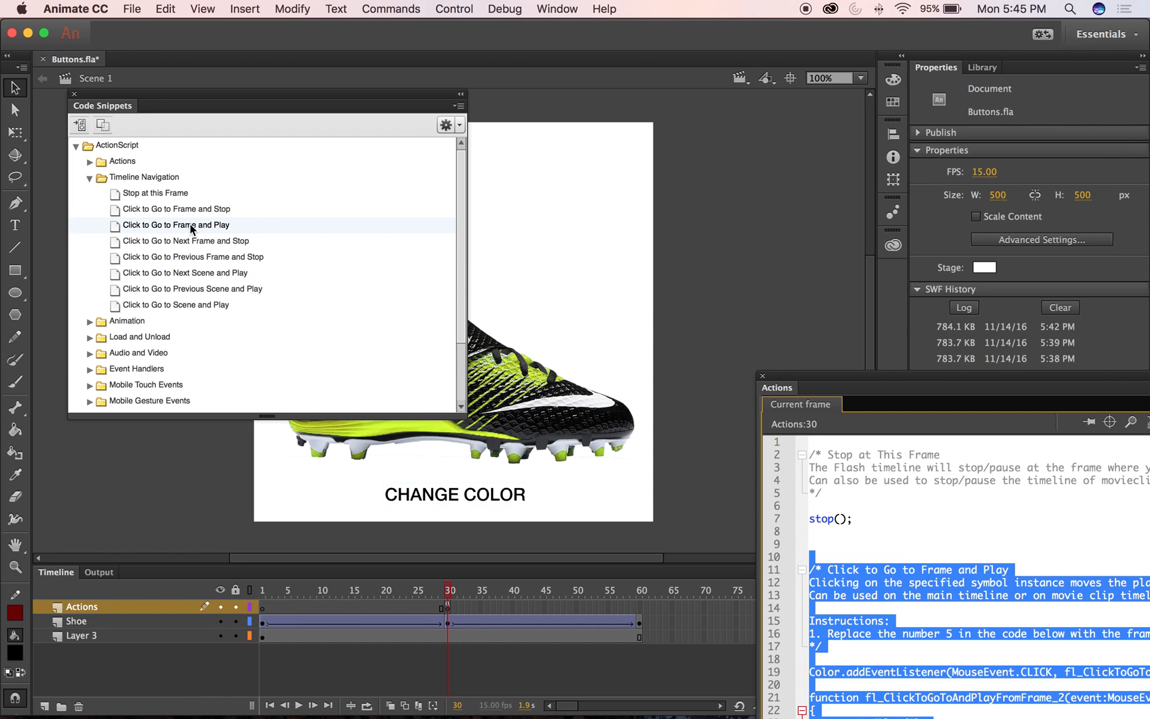
Reposition and widen the Actions window over the stage so the frame 30 script lines are readable
{"action": "left_click_drag", "start_coordinate": [884, 386], "coordinate": [683, 116]}
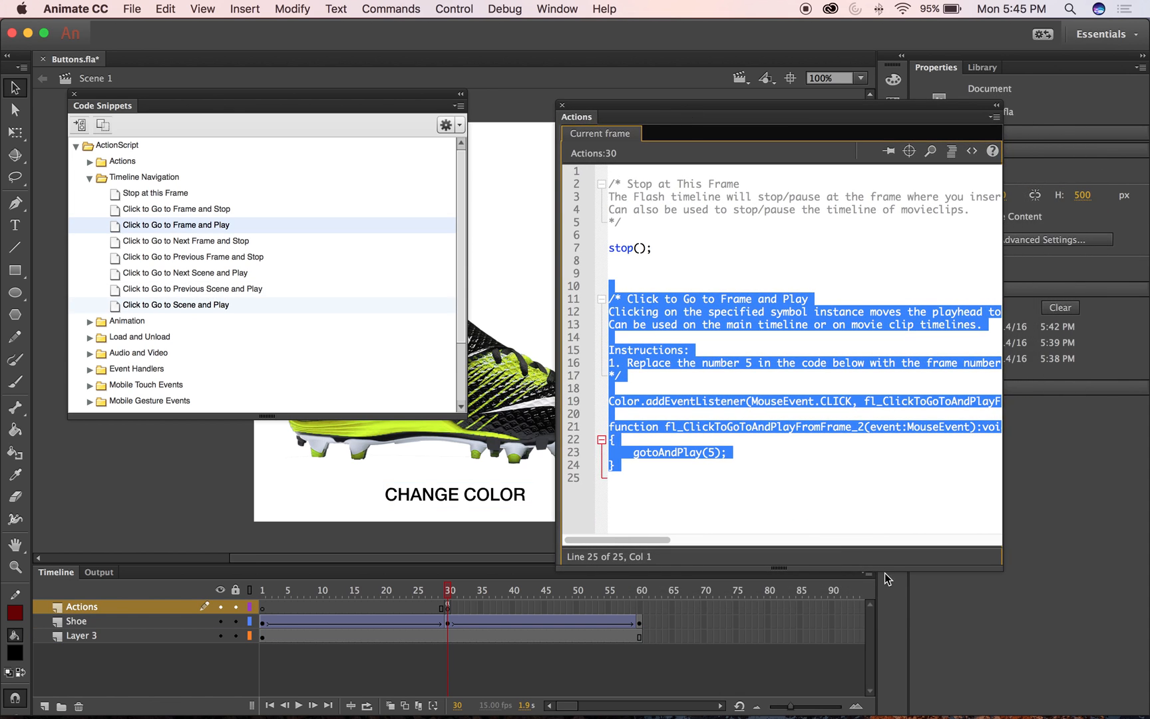
{"action": "left_click", "coordinate": [820, 438]}
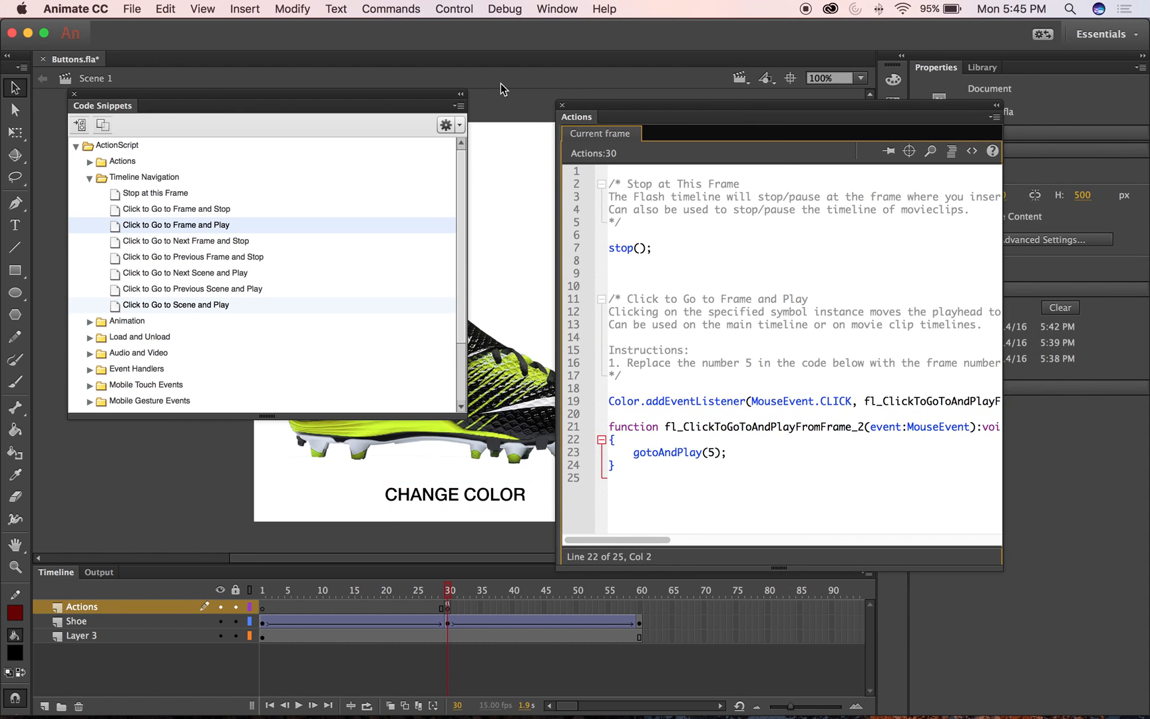
{"action": "left_click_drag", "start_coordinate": [643, 107], "coordinate": [322, 84]}
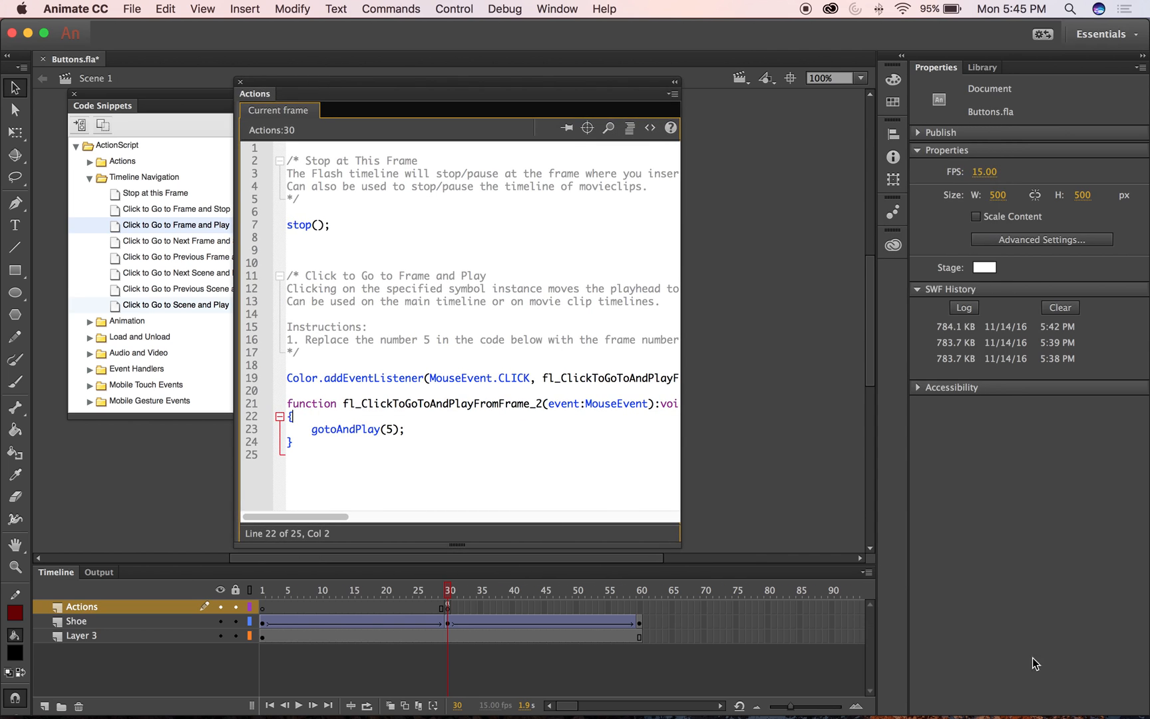
{"action": "left_click_drag", "start_coordinate": [677, 544], "coordinate": [1146, 554]}
{"action": "left_click_drag", "start_coordinate": [640, 96], "coordinate": [529, 89]}
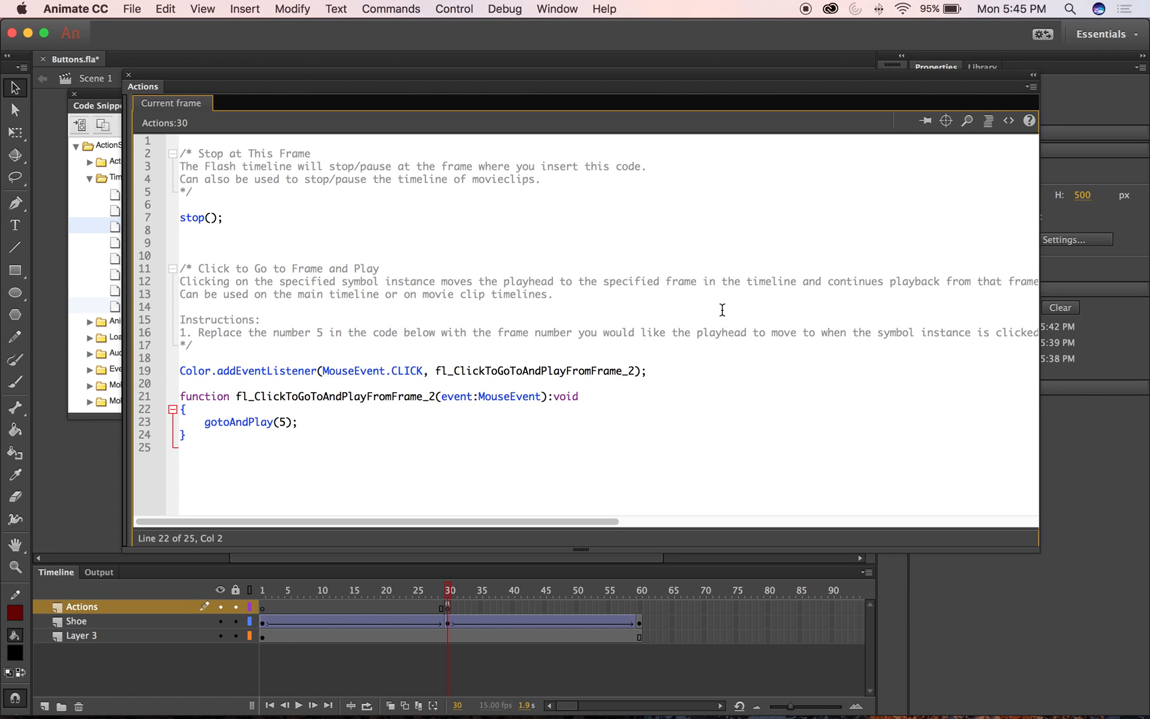
Review the snippet's instructions, set the gotoAndPlay target frame to 31 and save the document
{"action": "left_click_drag", "start_coordinate": [940, 282], "coordinate": [865, 269]}
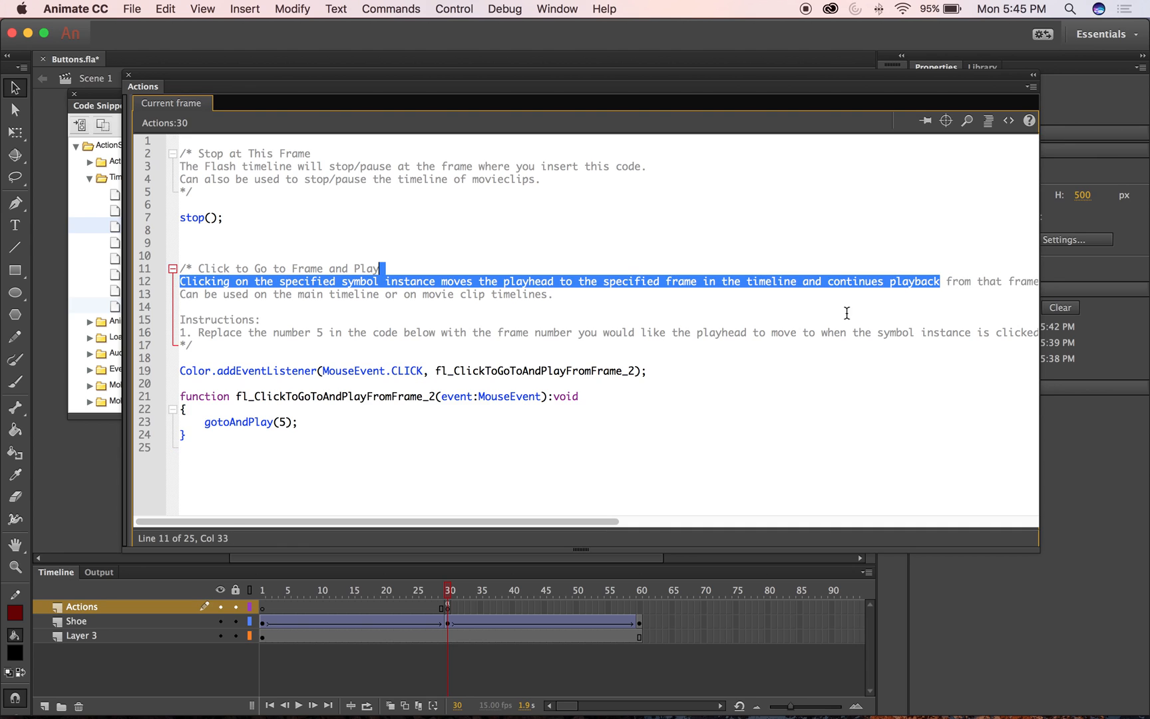
{"action": "left_click", "coordinate": [238, 305]}
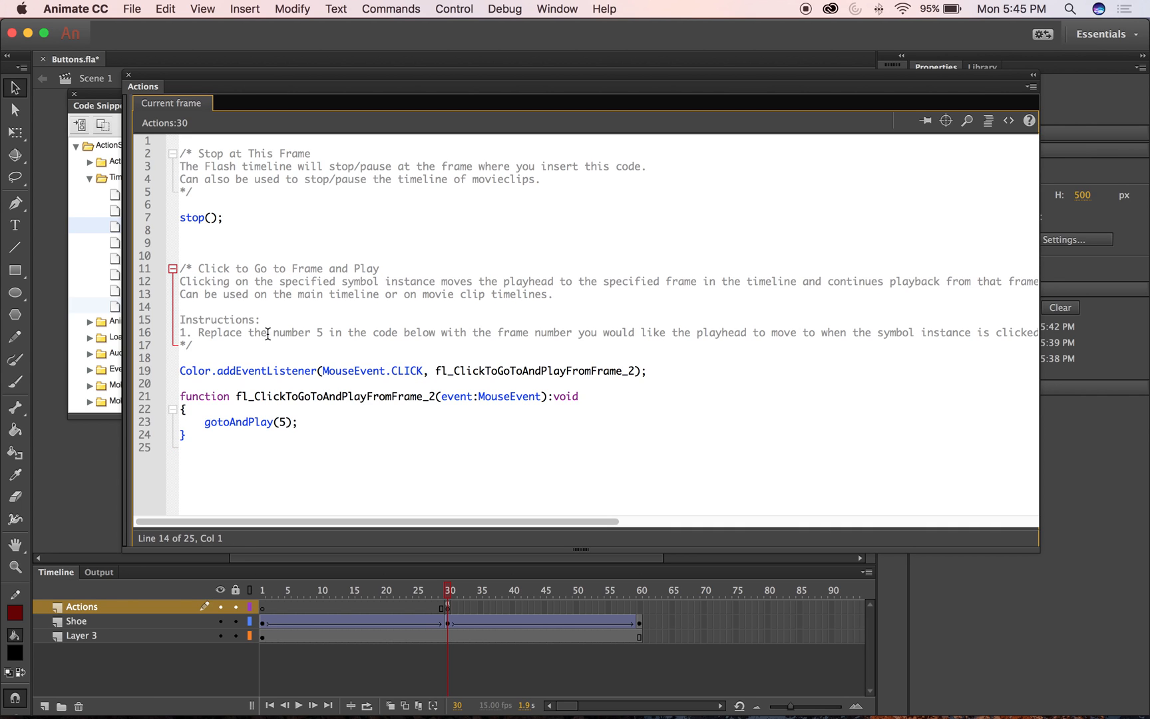
{"action": "left_click_drag", "start_coordinate": [198, 336], "coordinate": [324, 336]}
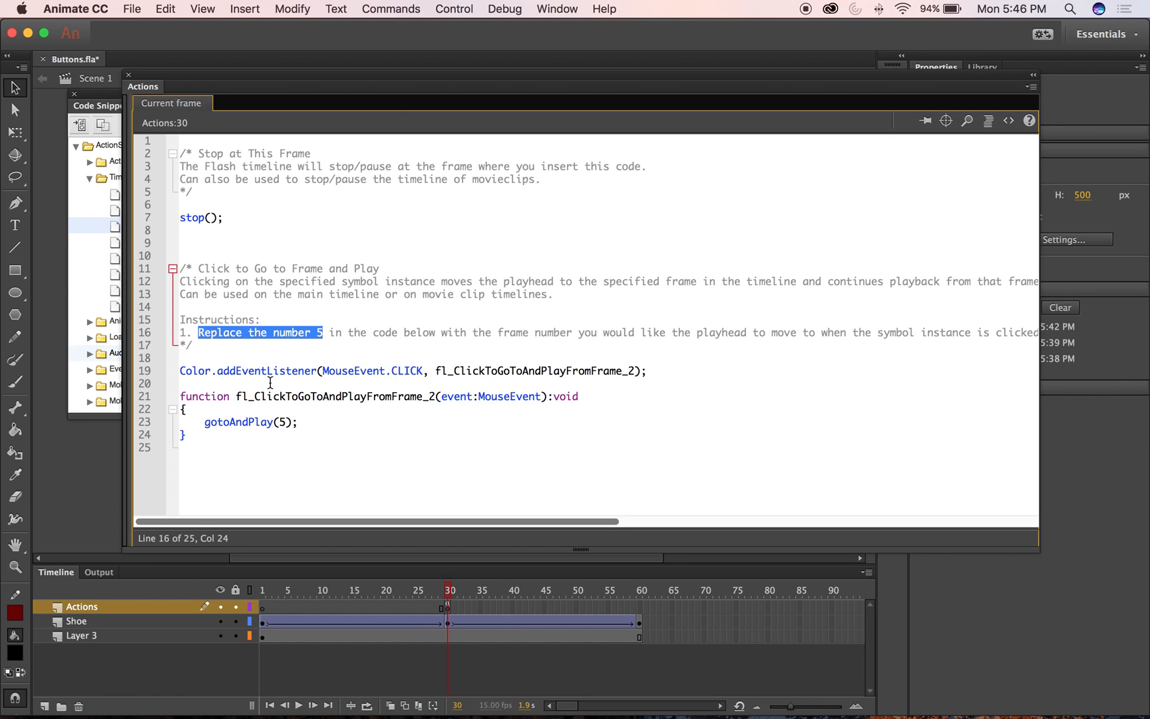
{"action": "left_click", "coordinate": [205, 357]}
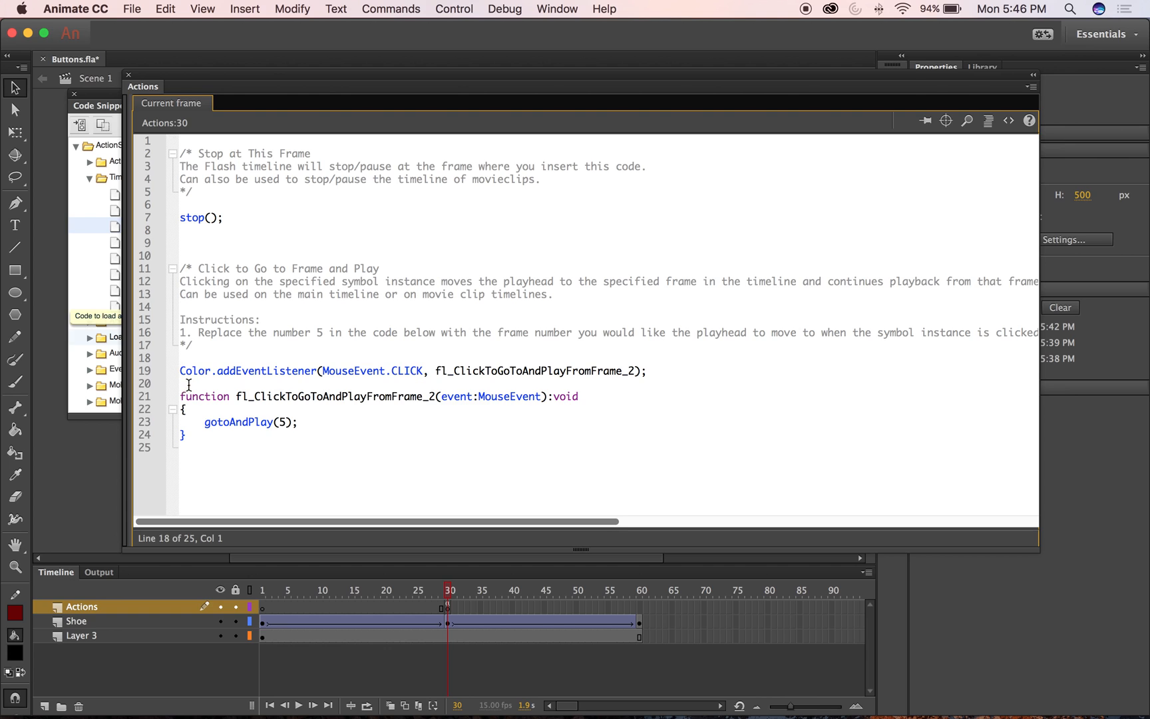
{"action": "left_click_drag", "start_coordinate": [211, 370], "coordinate": [190, 371]}
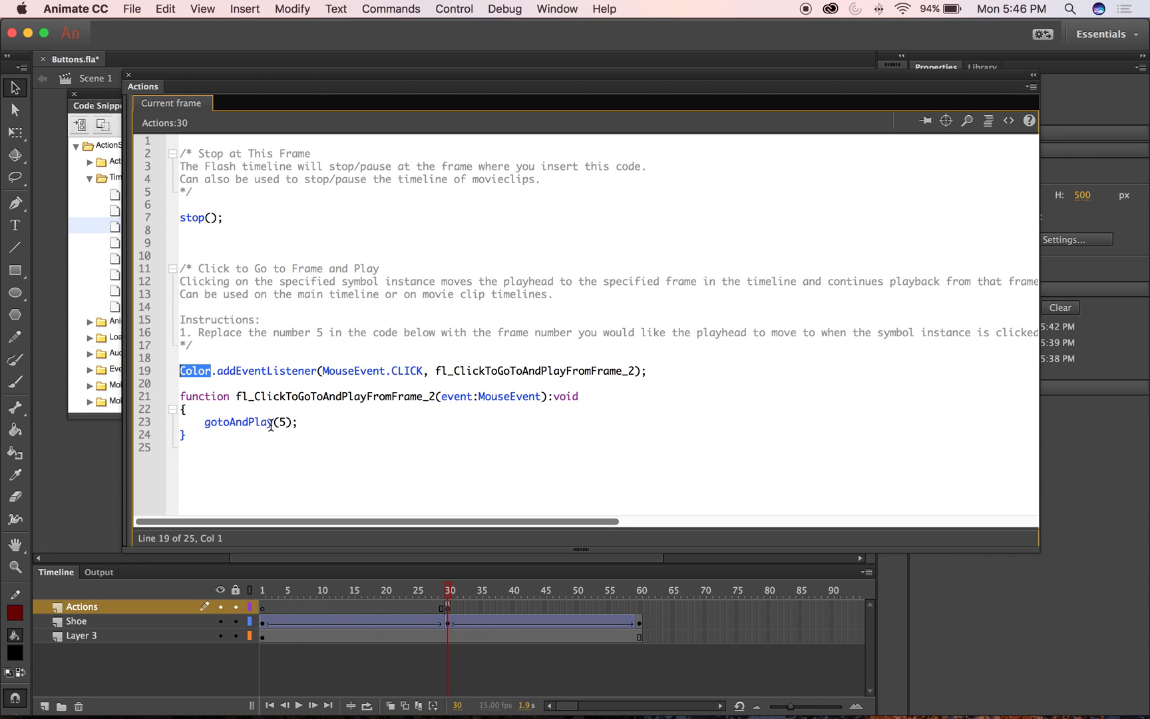
{"action": "double_click", "coordinate": [282, 421]}
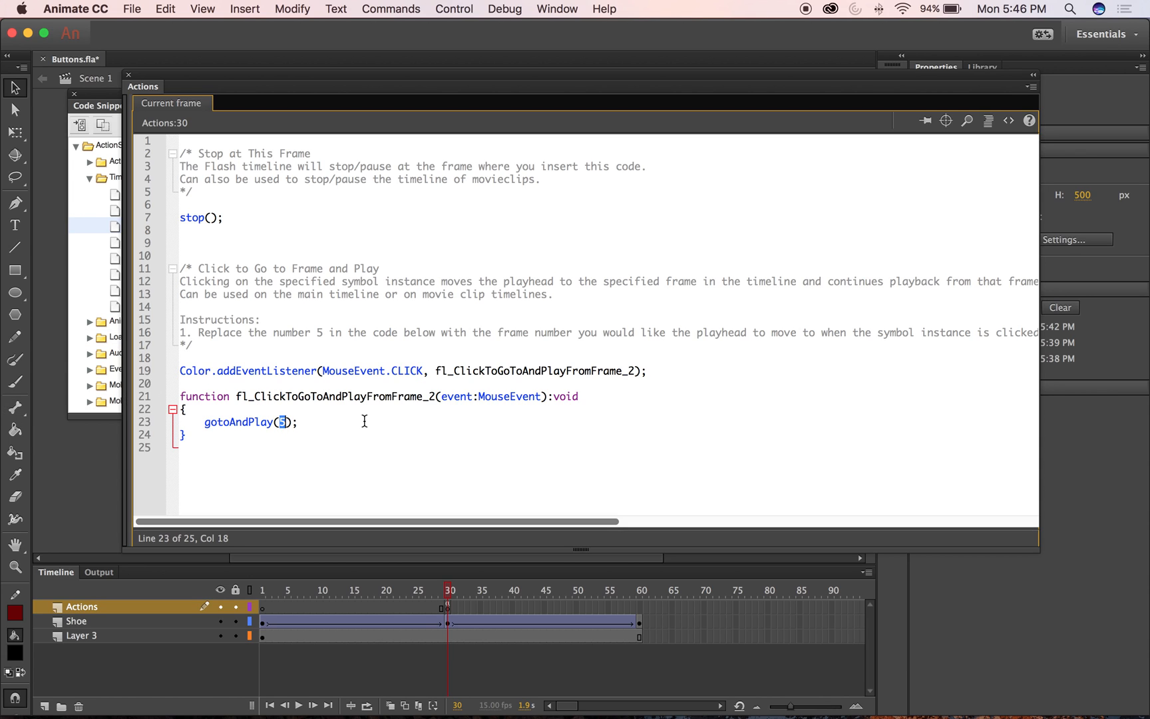
{"action": "type", "text": "31"}
{"action": "key", "text": "super+s"}
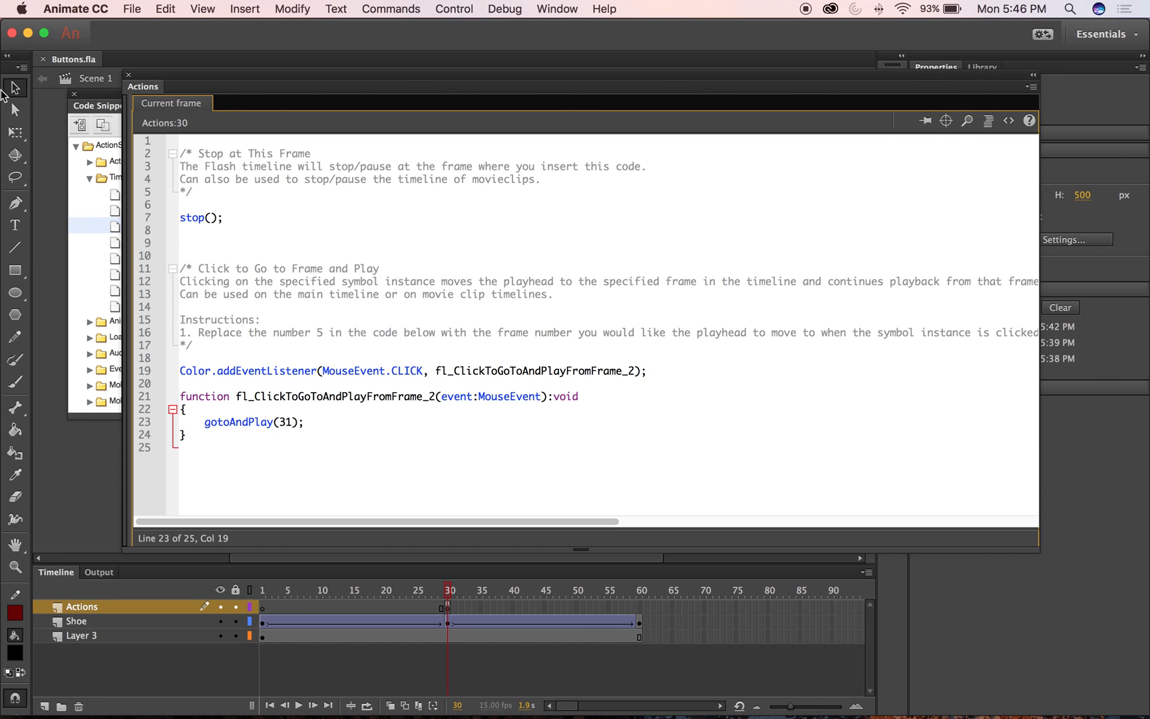
Clear the floating windows off the stage, test the movie with its CHANGE COLOR button, and close the test window
{"action": "left_click_drag", "start_coordinate": [243, 95], "coordinate": [544, 509]}
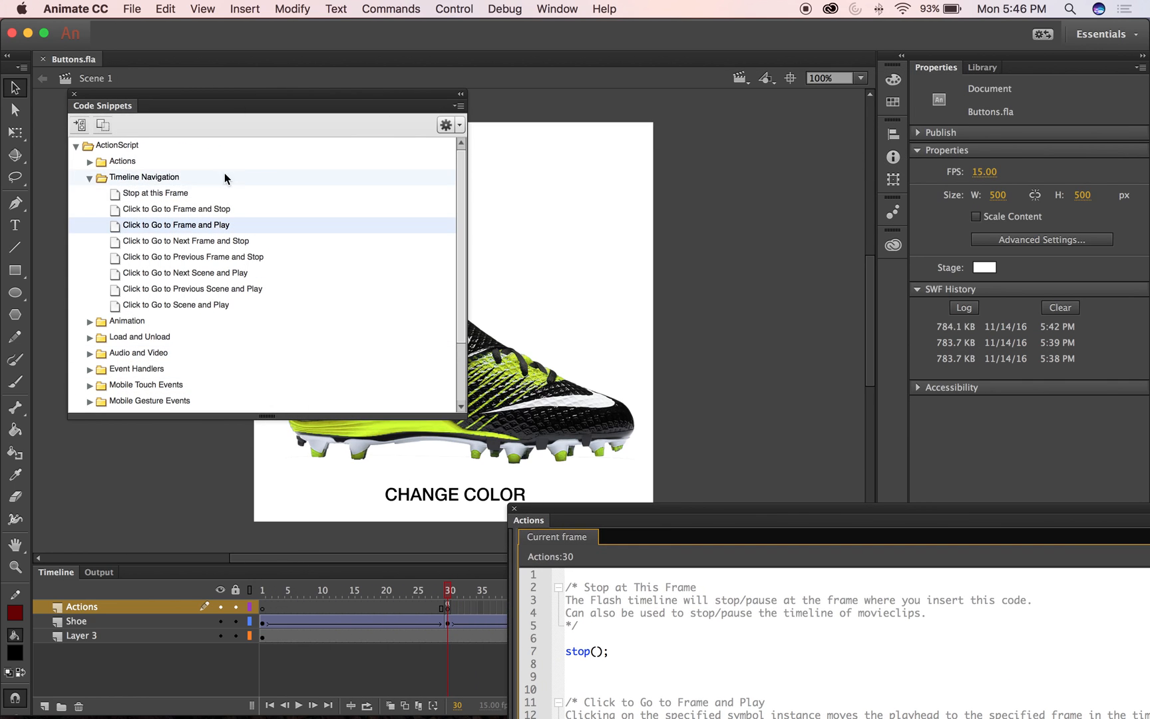
{"action": "left_click_drag", "start_coordinate": [204, 103], "coordinate": [909, 670]}
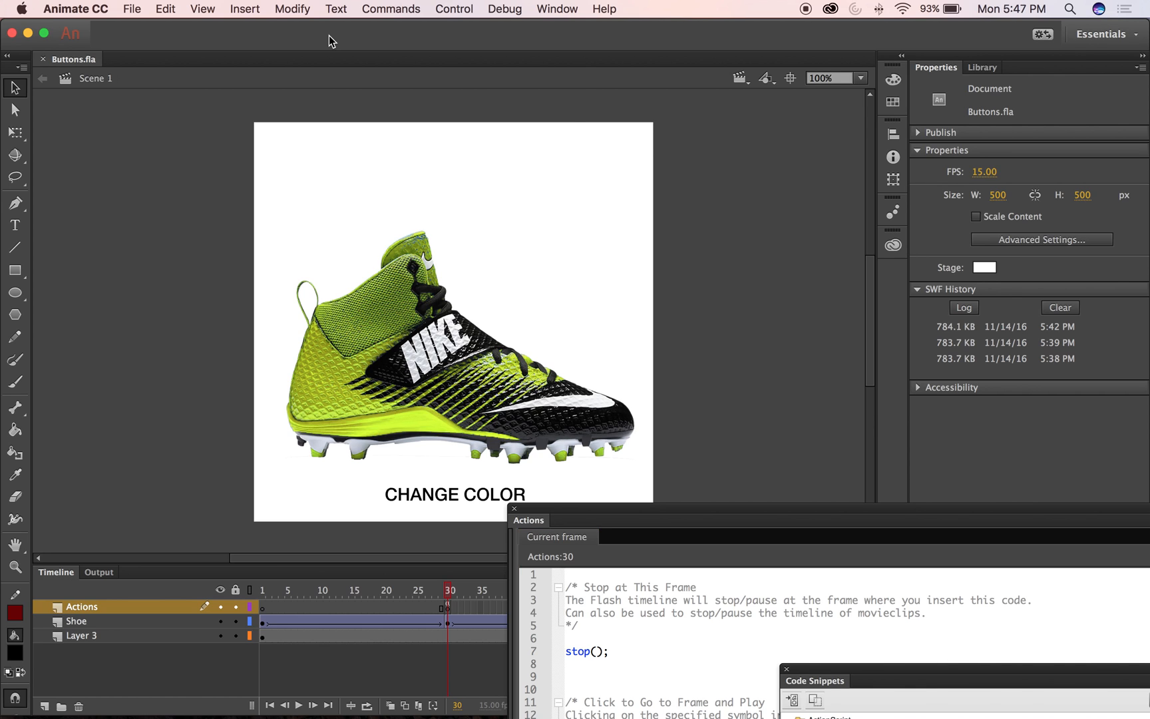
{"action": "left_click", "coordinate": [409, 7]}
{"action": "mouse_move", "coordinate": [453, 8]}
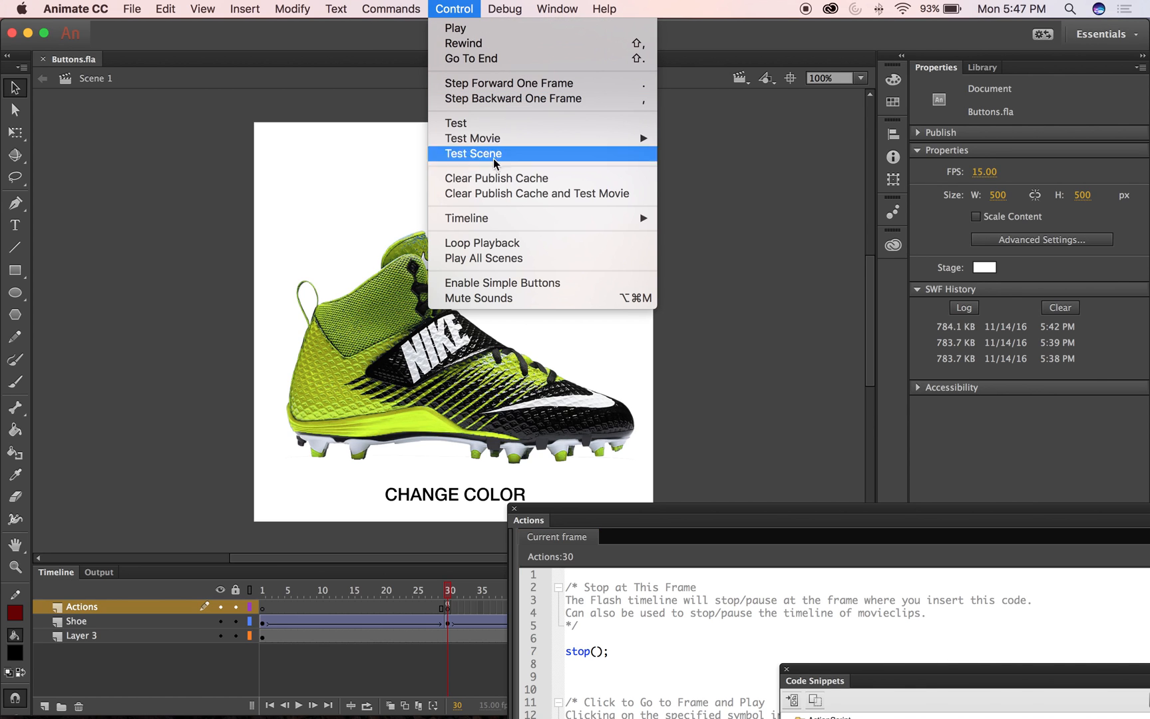
{"action": "left_click", "coordinate": [473, 124]}
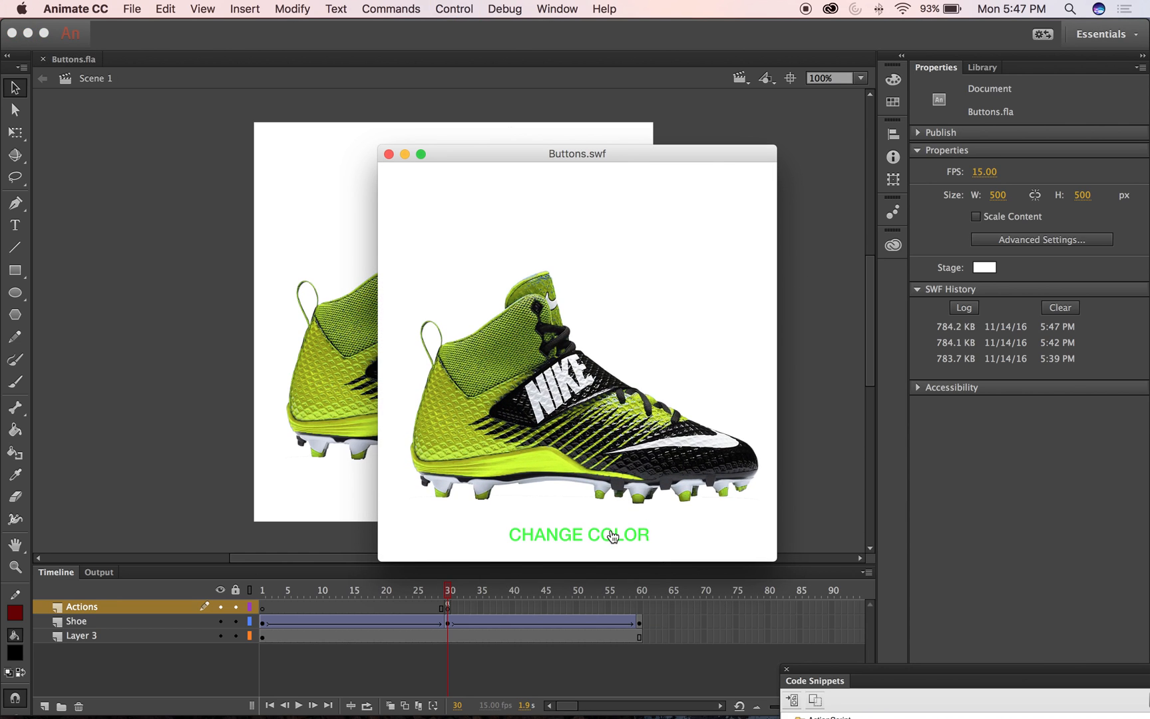
{"action": "left_click", "coordinate": [533, 534]}
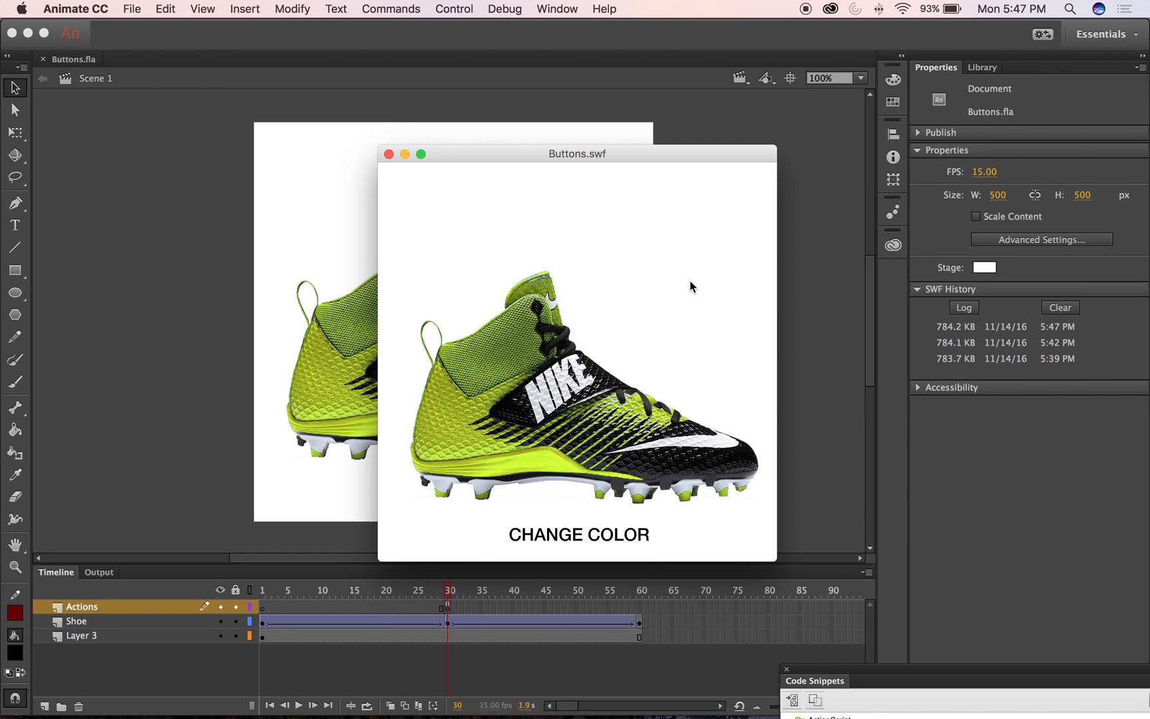
{"action": "left_click", "coordinate": [399, 8]}
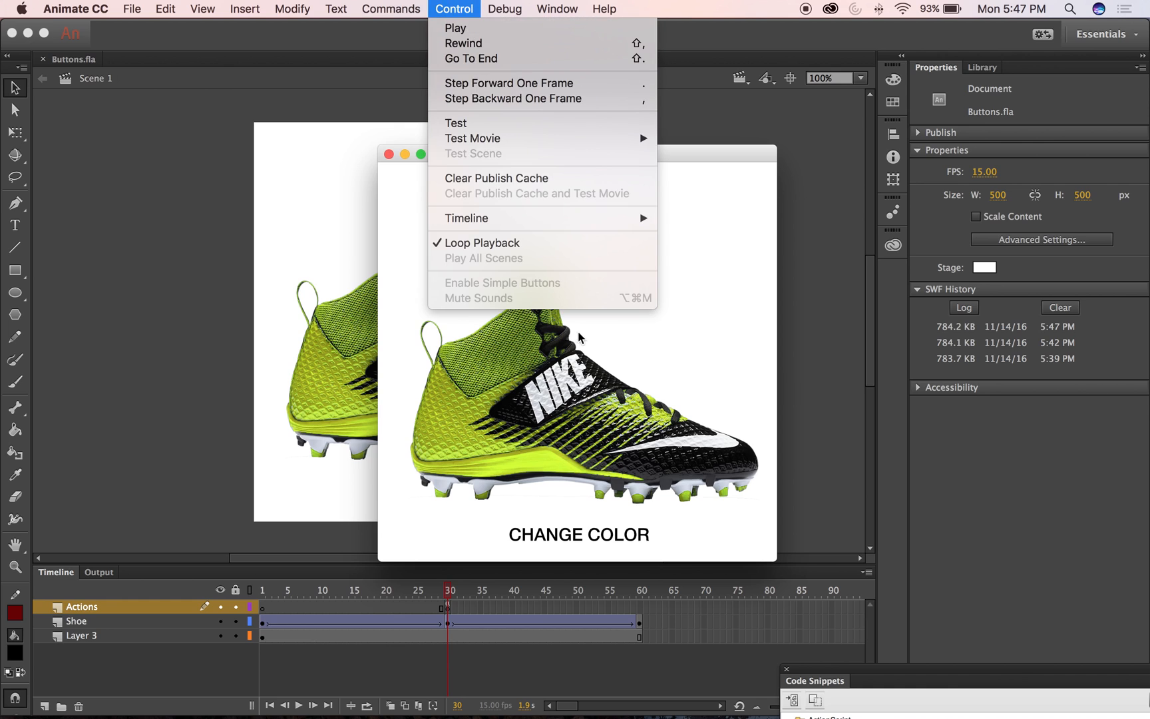
{"action": "left_click", "coordinate": [542, 444]}
{"action": "left_click", "coordinate": [554, 532]}
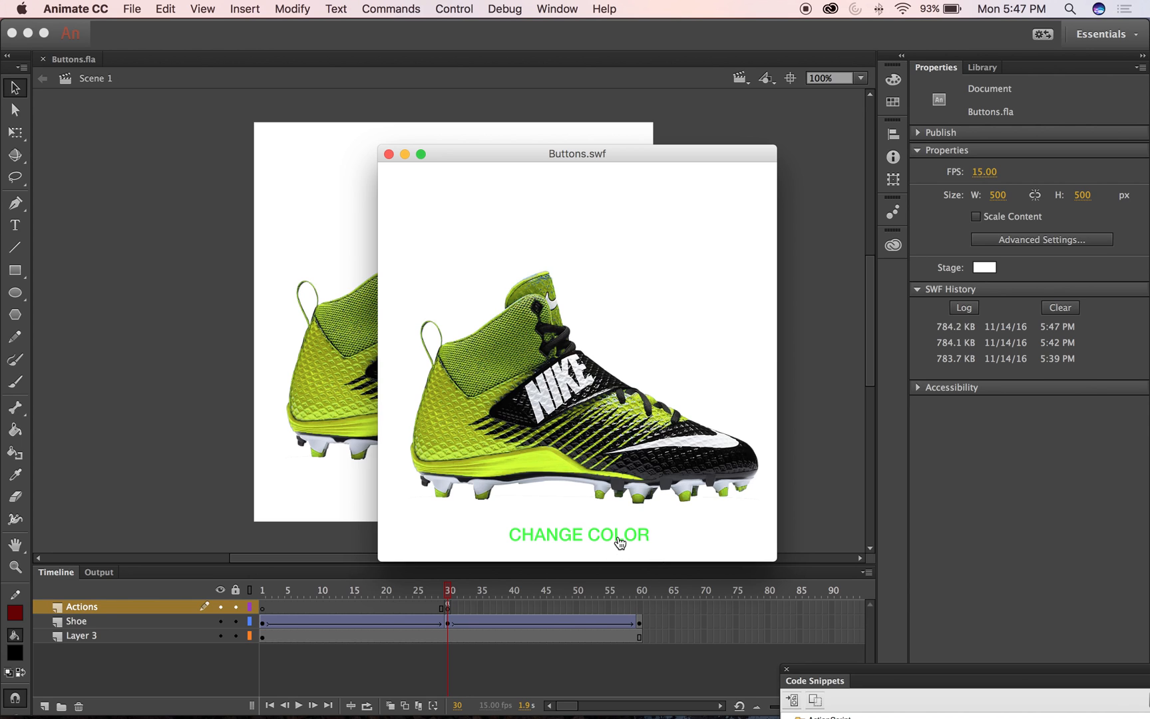
{"action": "left_click", "coordinate": [549, 536]}
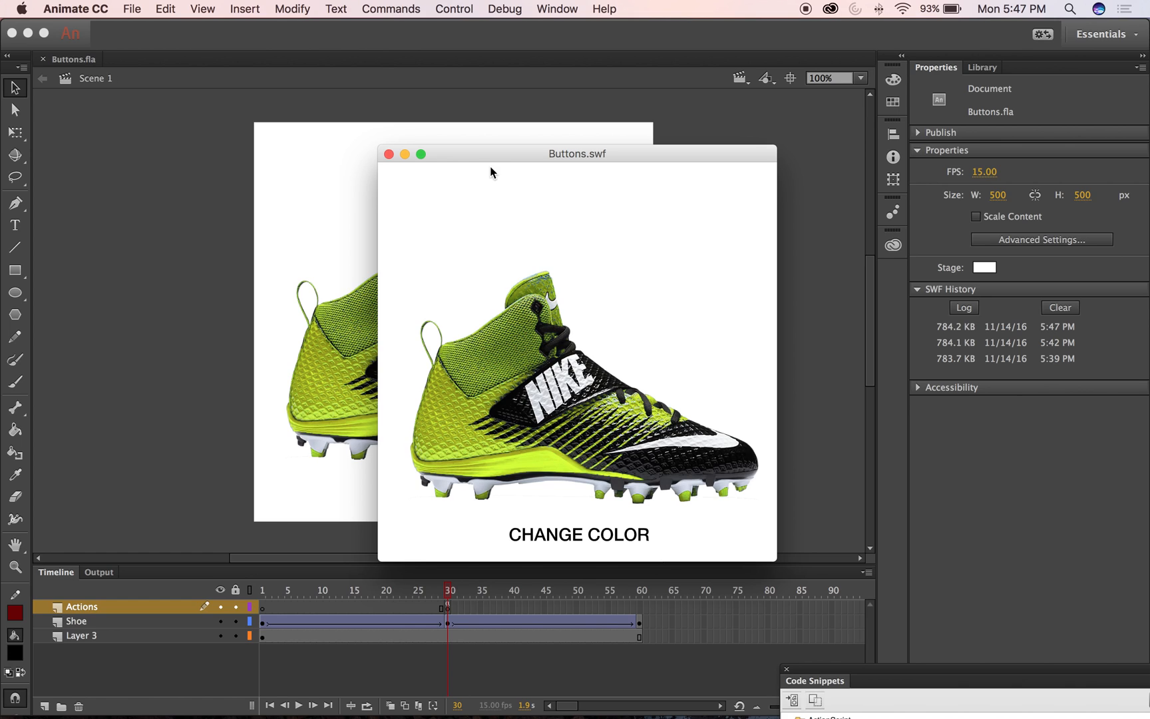
{"action": "left_click", "coordinate": [389, 154]}
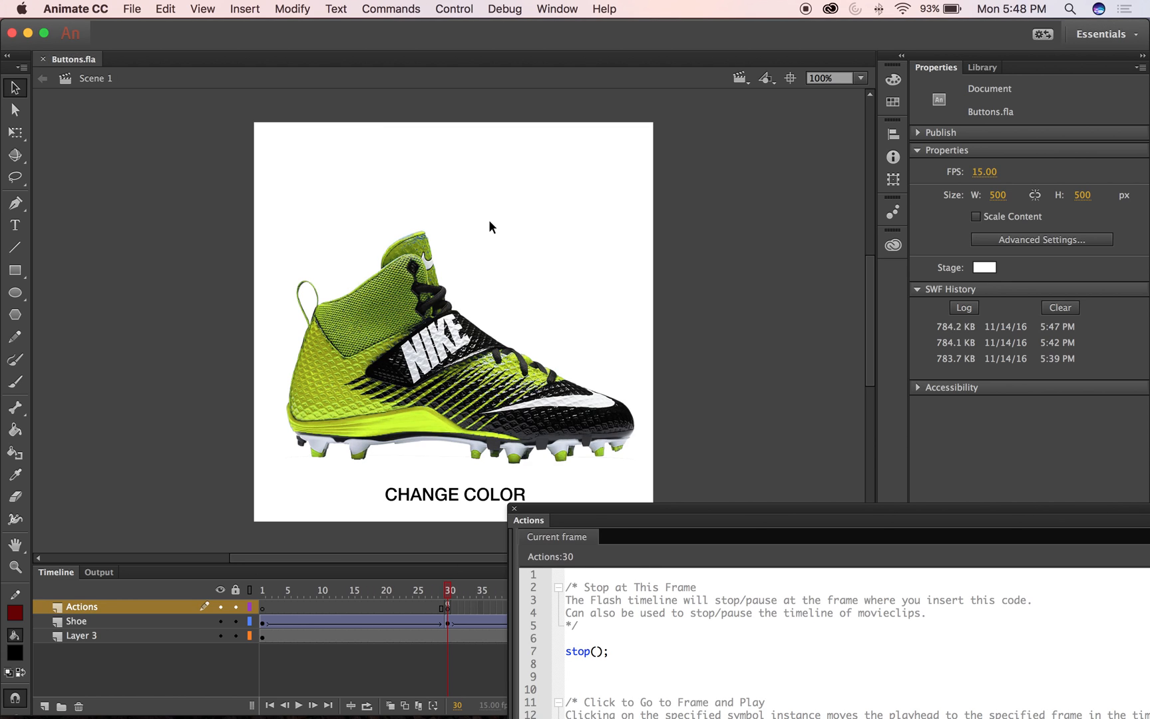
Add the Stop at this Frame snippet at frame 60, arranging the Actions and Code Snippets windows side by side
{"action": "left_click_drag", "start_coordinate": [570, 515], "coordinate": [672, 80]}
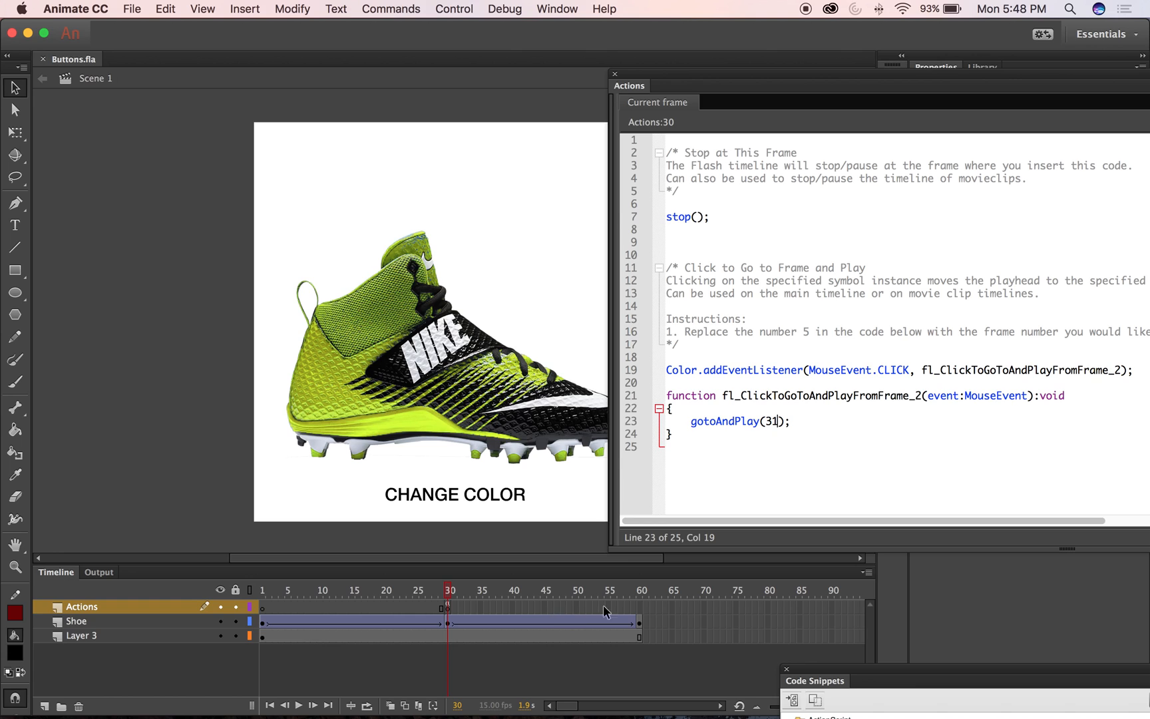
{"action": "left_click", "coordinate": [641, 597]}
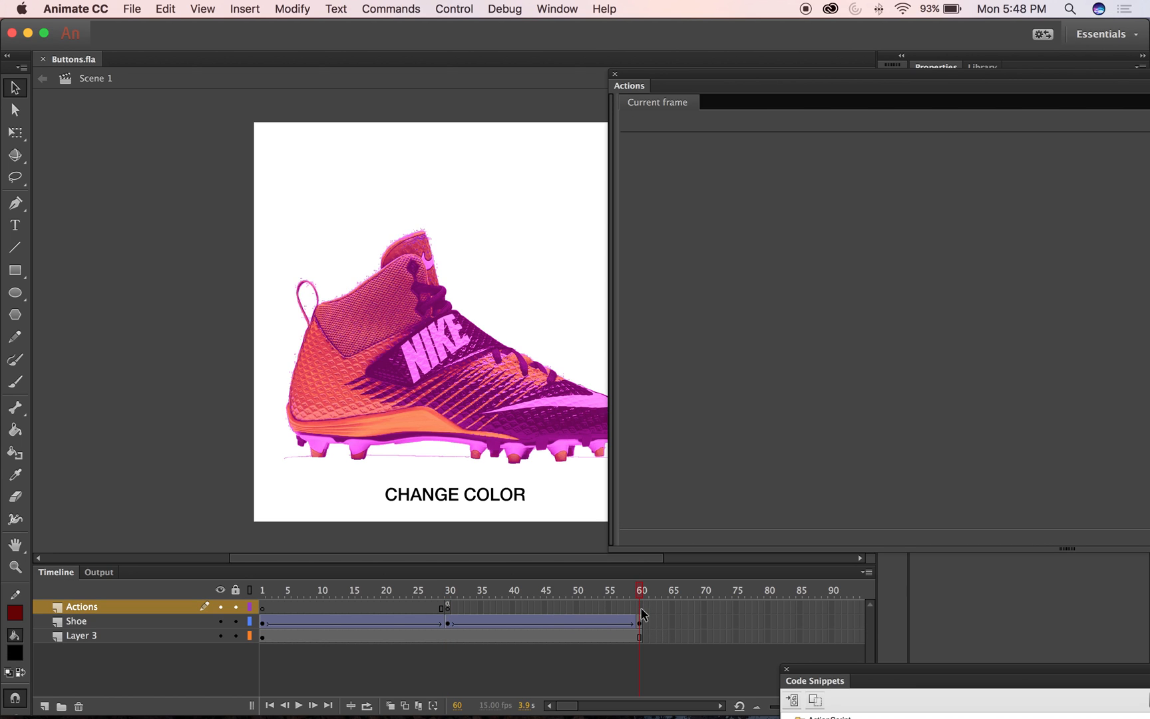
{"action": "left_click", "coordinate": [639, 620]}
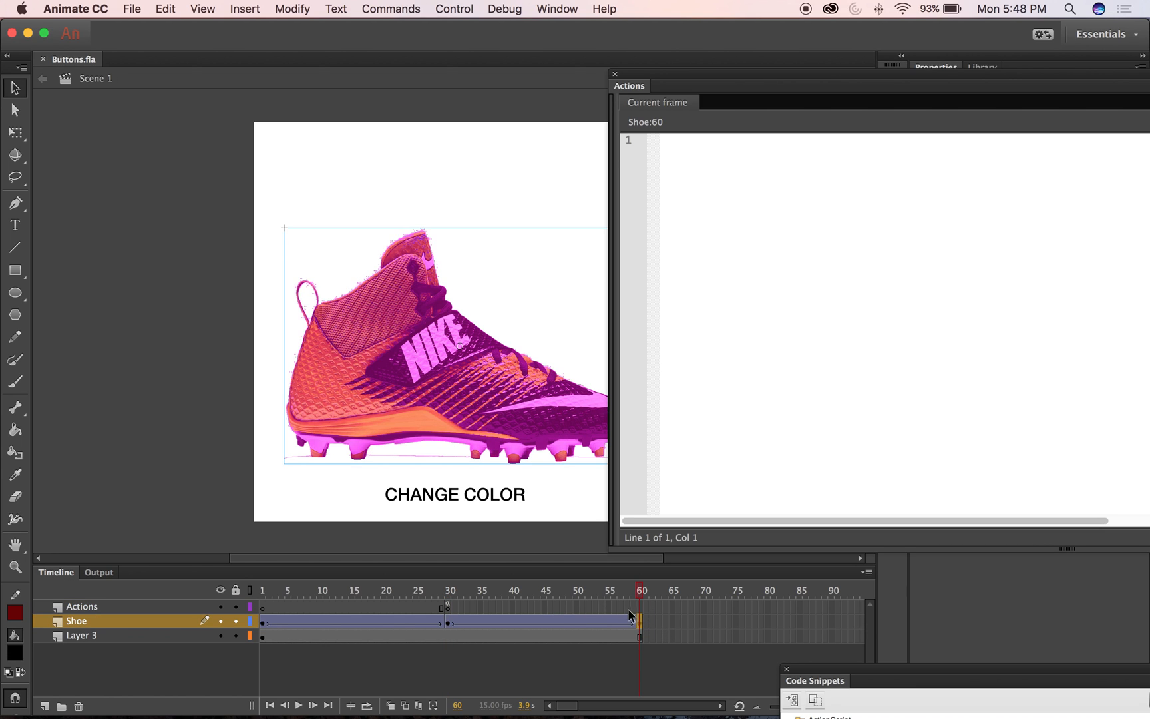
{"action": "left_click", "coordinate": [639, 635]}
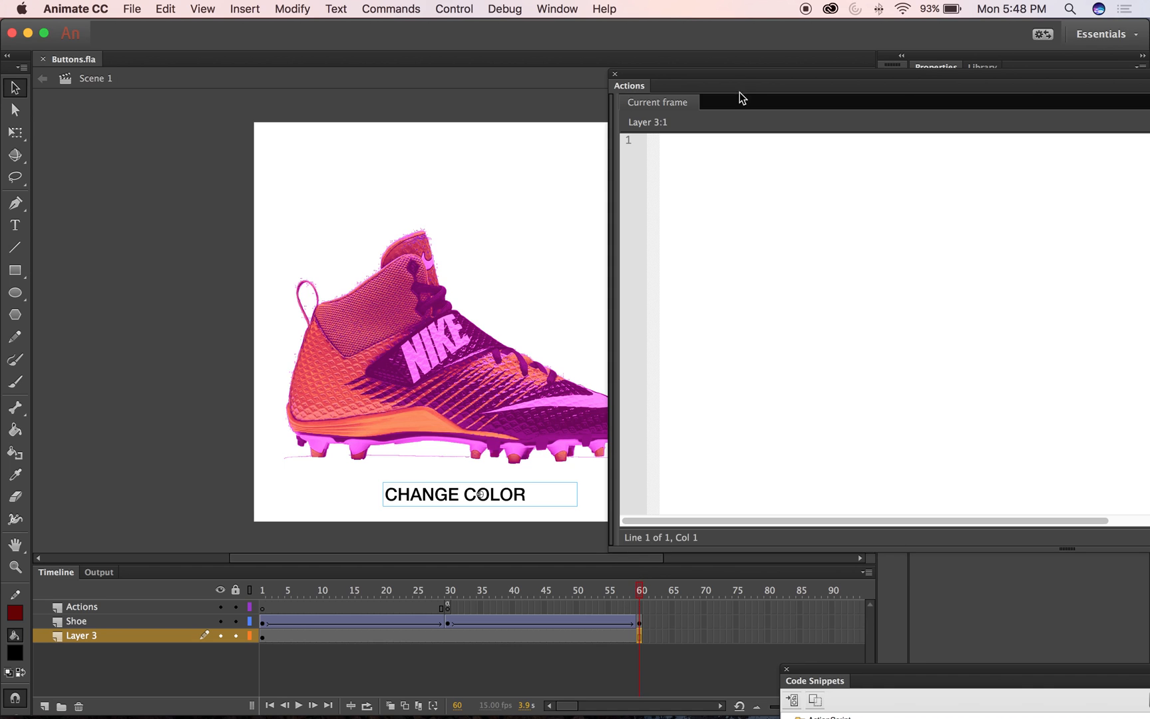
{"action": "left_click_drag", "start_coordinate": [728, 81], "coordinate": [228, 61]}
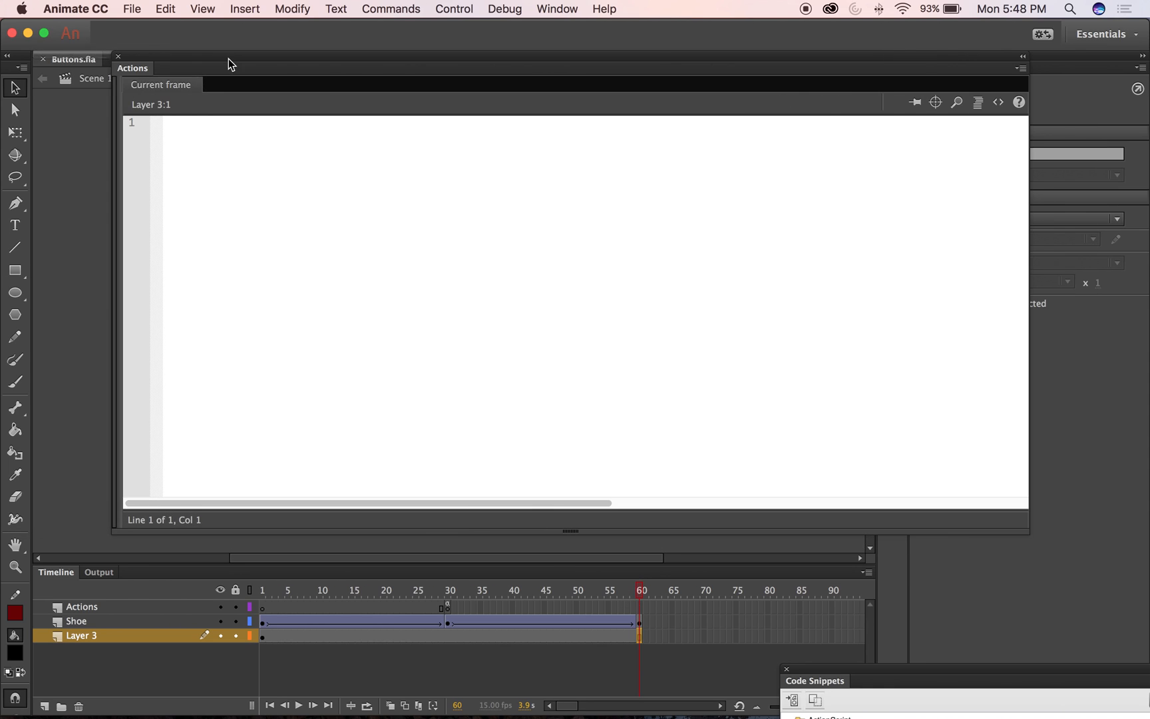
{"action": "left_click_drag", "start_coordinate": [1029, 529], "coordinate": [407, 454]}
{"action": "left_click_drag", "start_coordinate": [922, 665], "coordinate": [791, 123]}
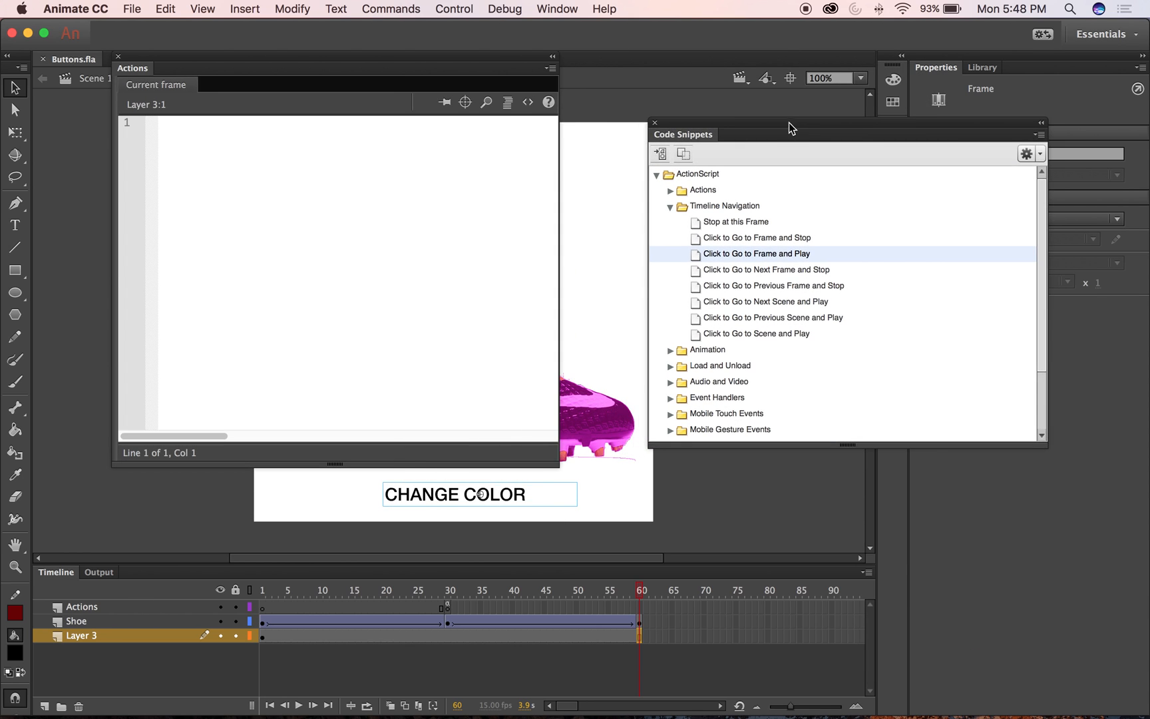
{"action": "double_click", "coordinate": [716, 222]}
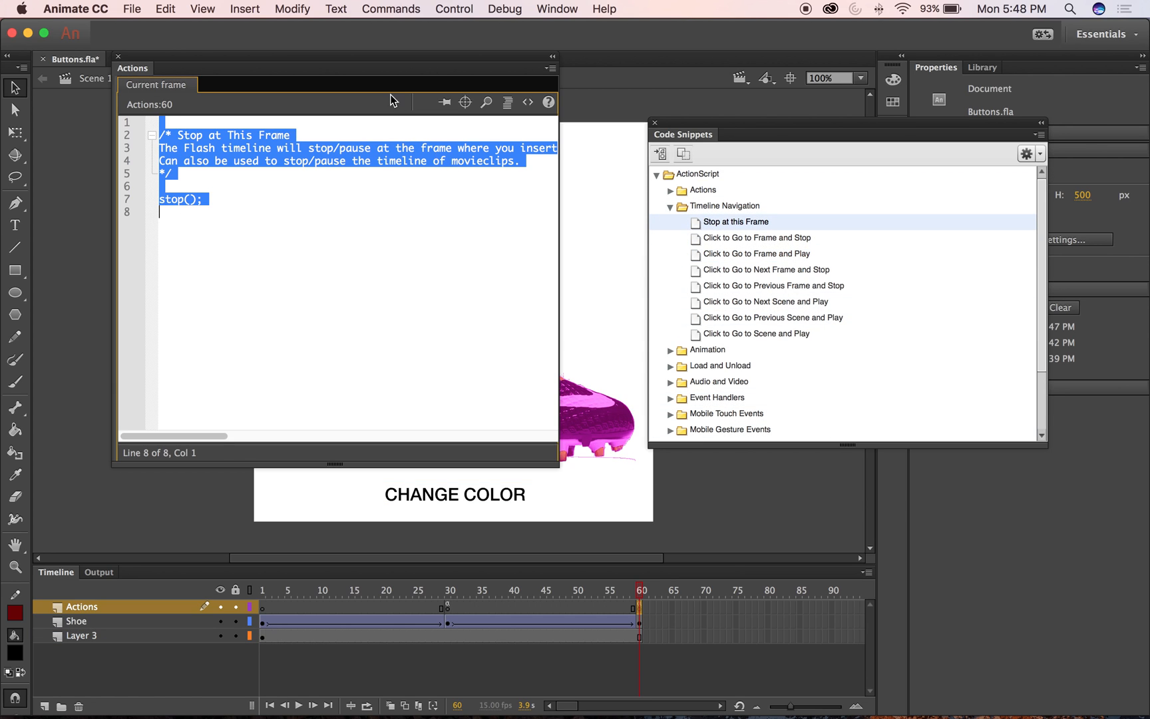
{"action": "left_click_drag", "start_coordinate": [640, 589], "coordinate": [623, 591]}
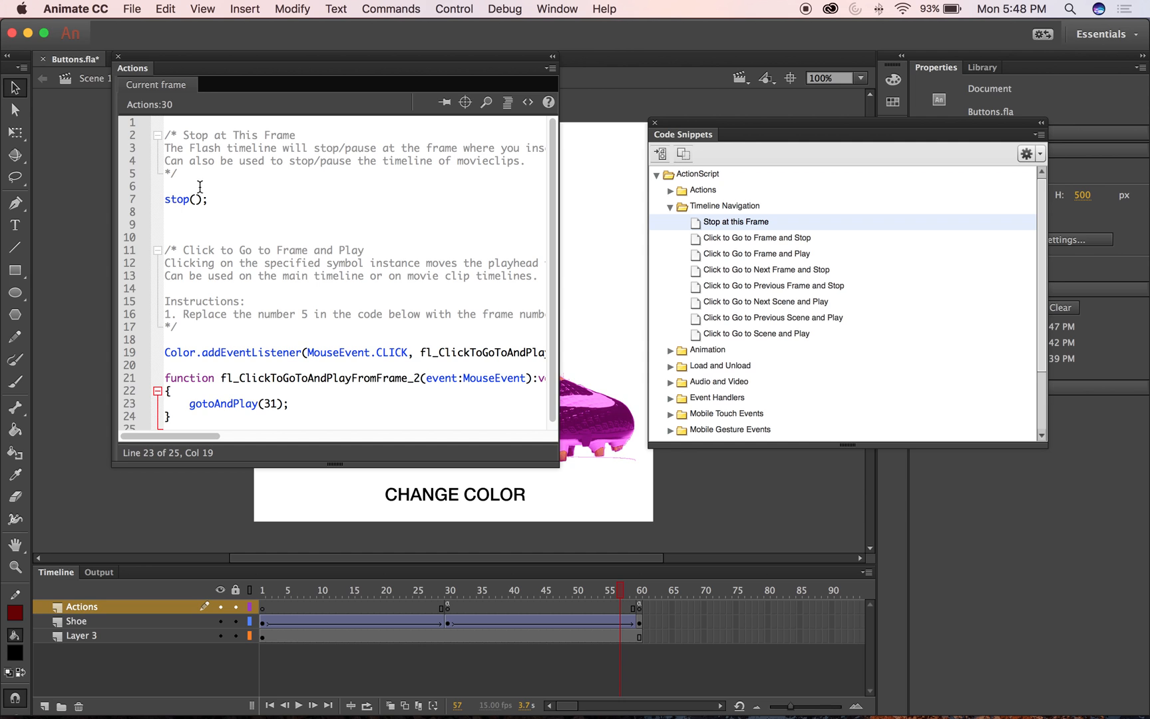
Test the movie, try its CHANGE COLOR button and close the test window
{"action": "left_click", "coordinate": [385, 8]}
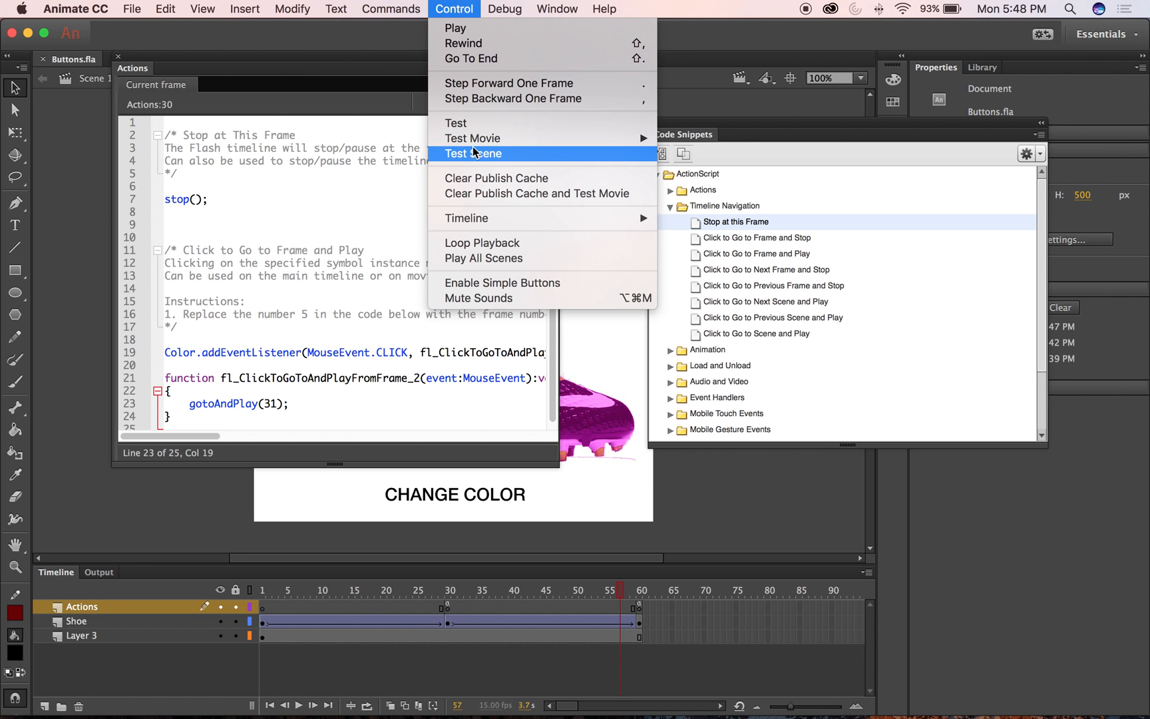
{"action": "left_click", "coordinate": [476, 125]}
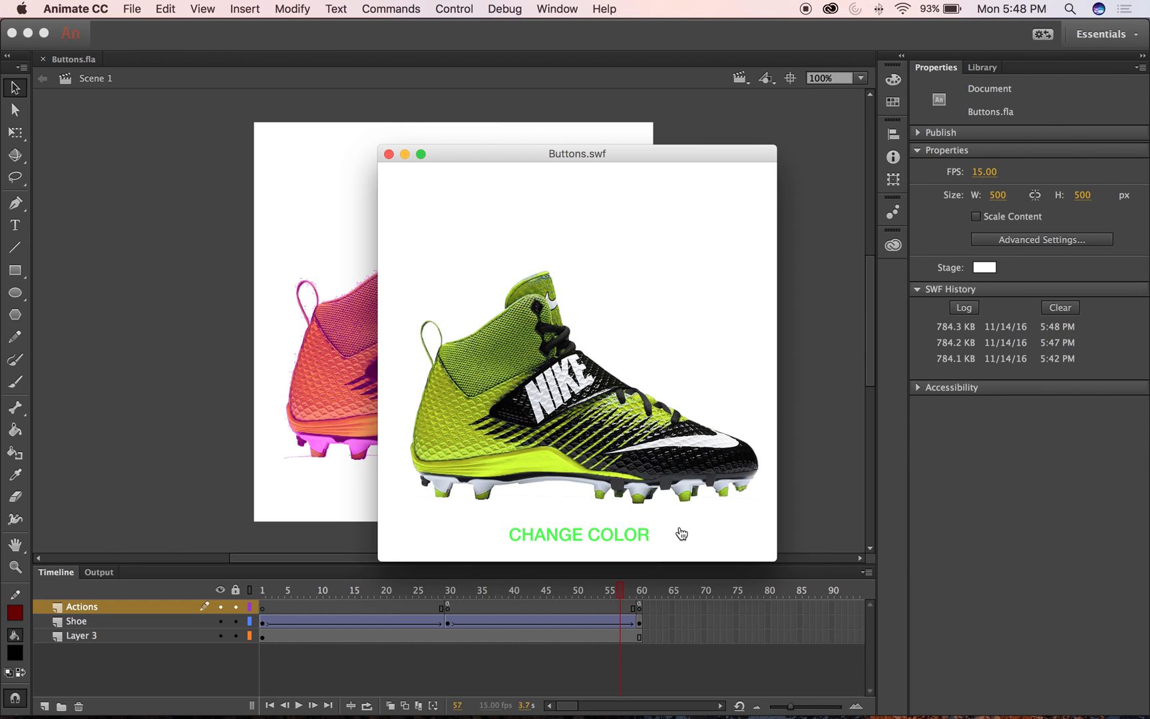
{"action": "left_click", "coordinate": [586, 543]}
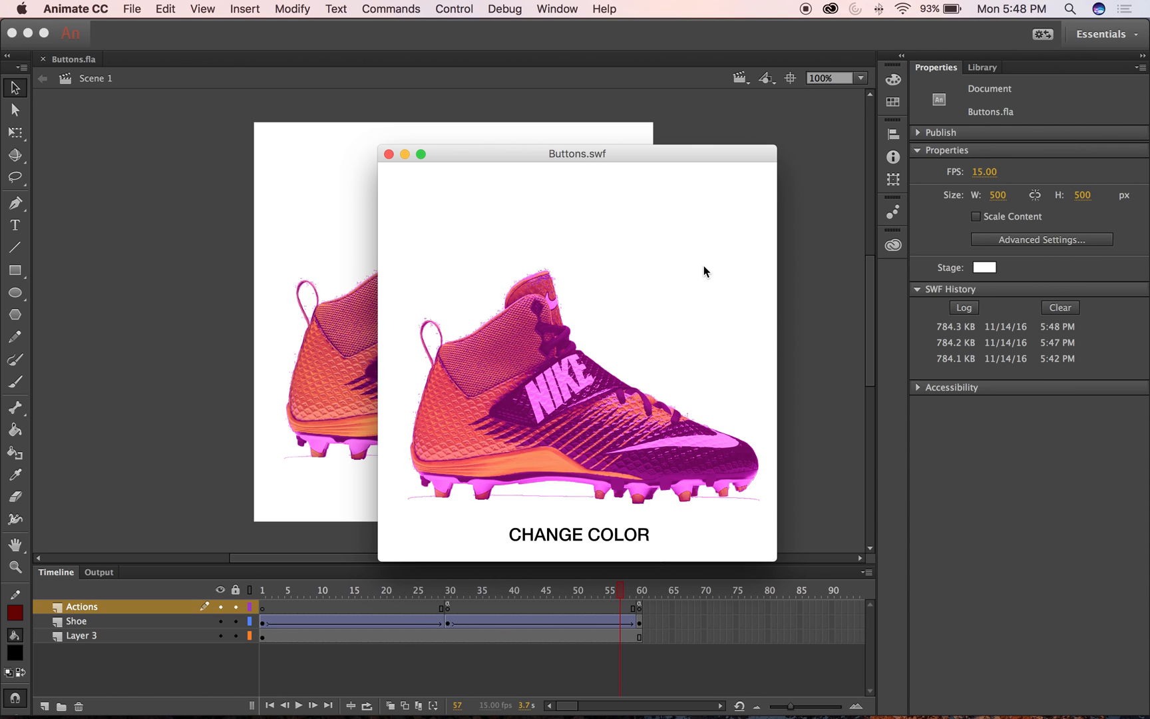
{"action": "left_click", "coordinate": [388, 156]}
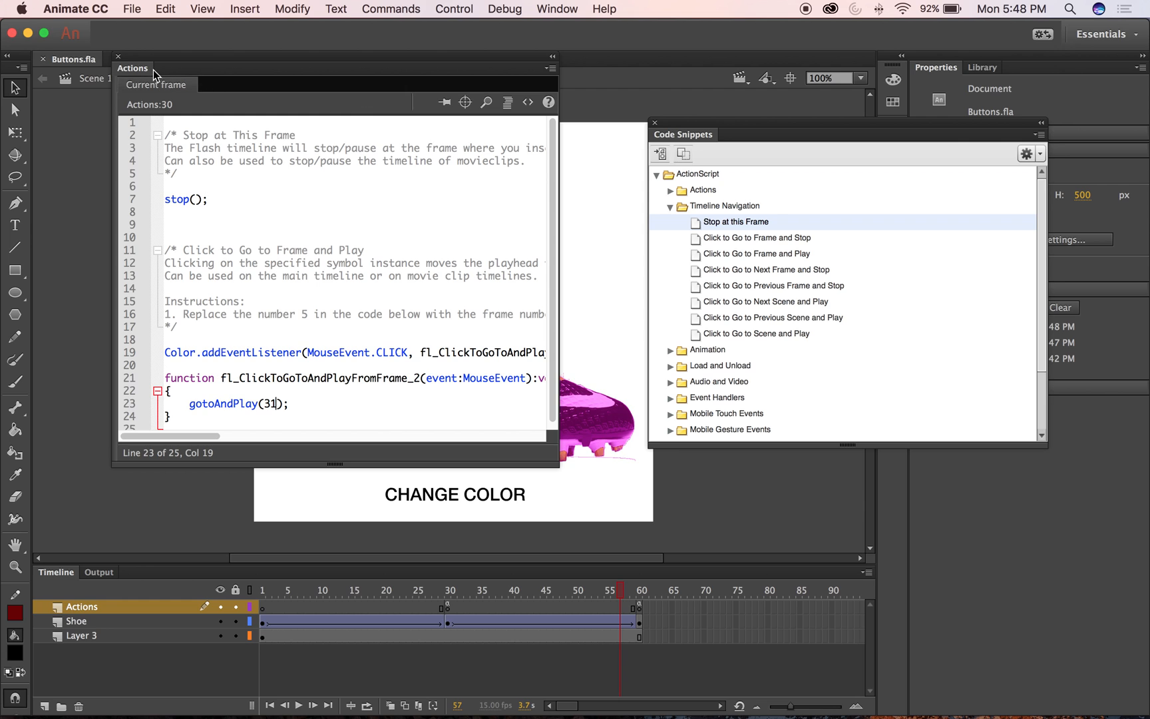
Enlarge the Code Snippets window and move it and the Actions window off the stage and the timeline's first 60 frames
{"action": "left_click_drag", "start_coordinate": [189, 57], "coordinate": [677, 261]}
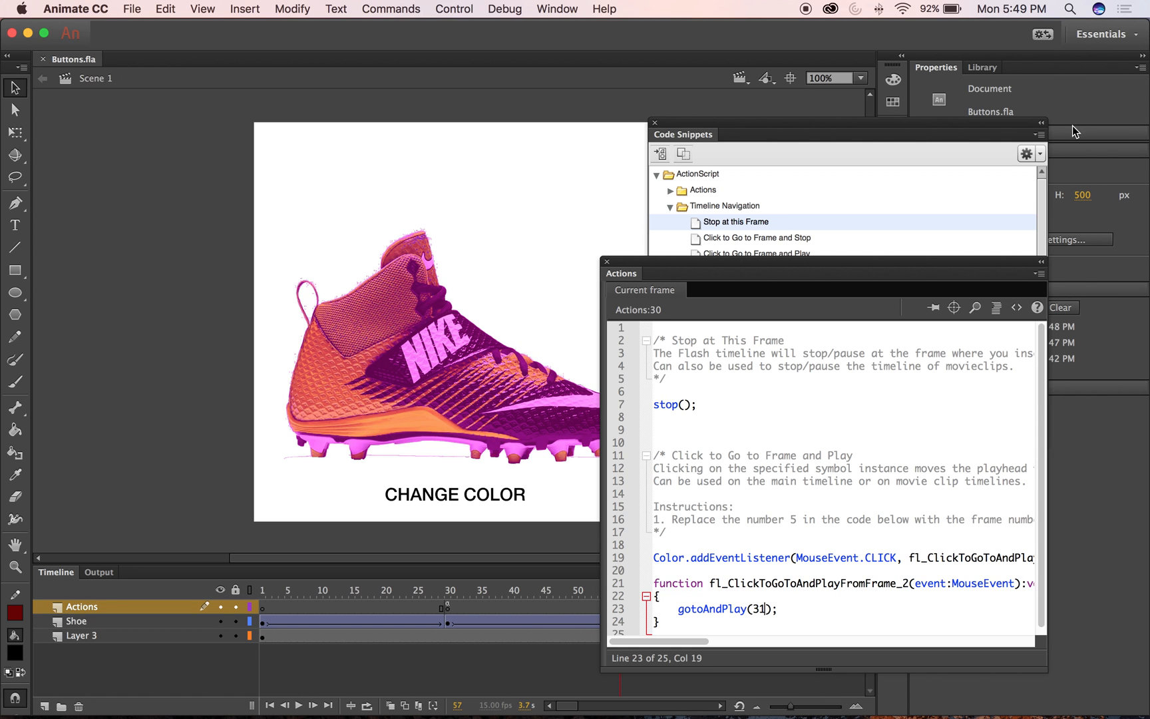
{"action": "left_click_drag", "start_coordinate": [773, 259], "coordinate": [385, 143]}
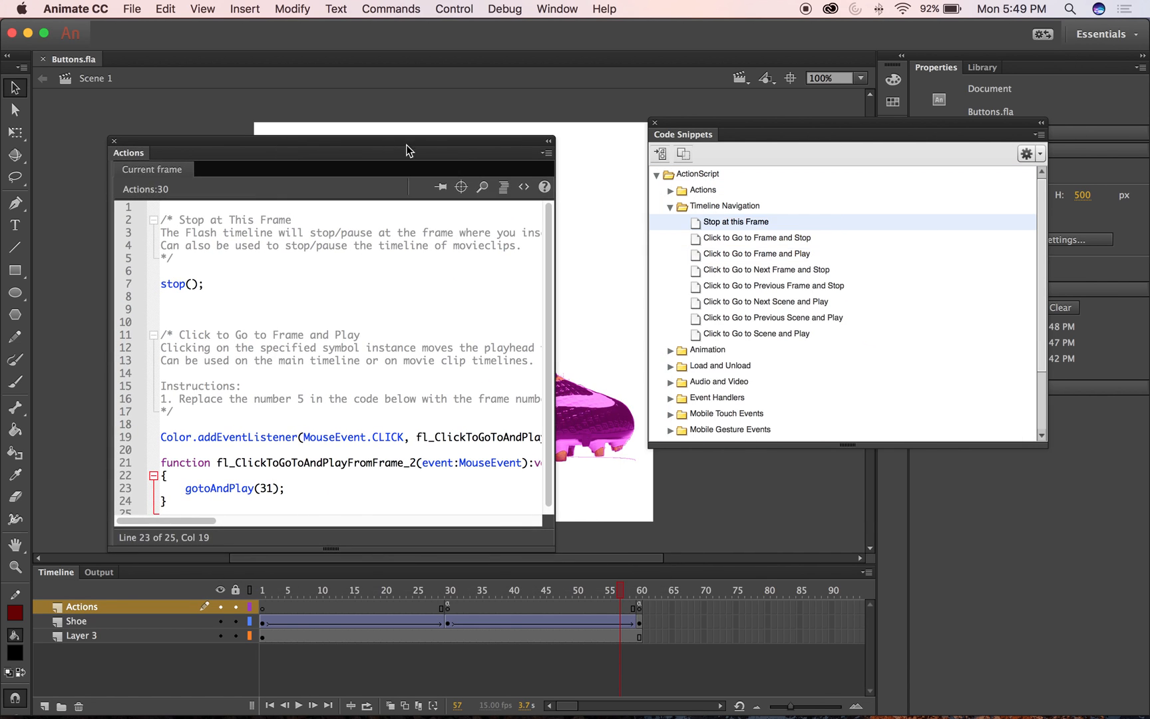
{"action": "left_click_drag", "start_coordinate": [721, 123], "coordinate": [180, 81]}
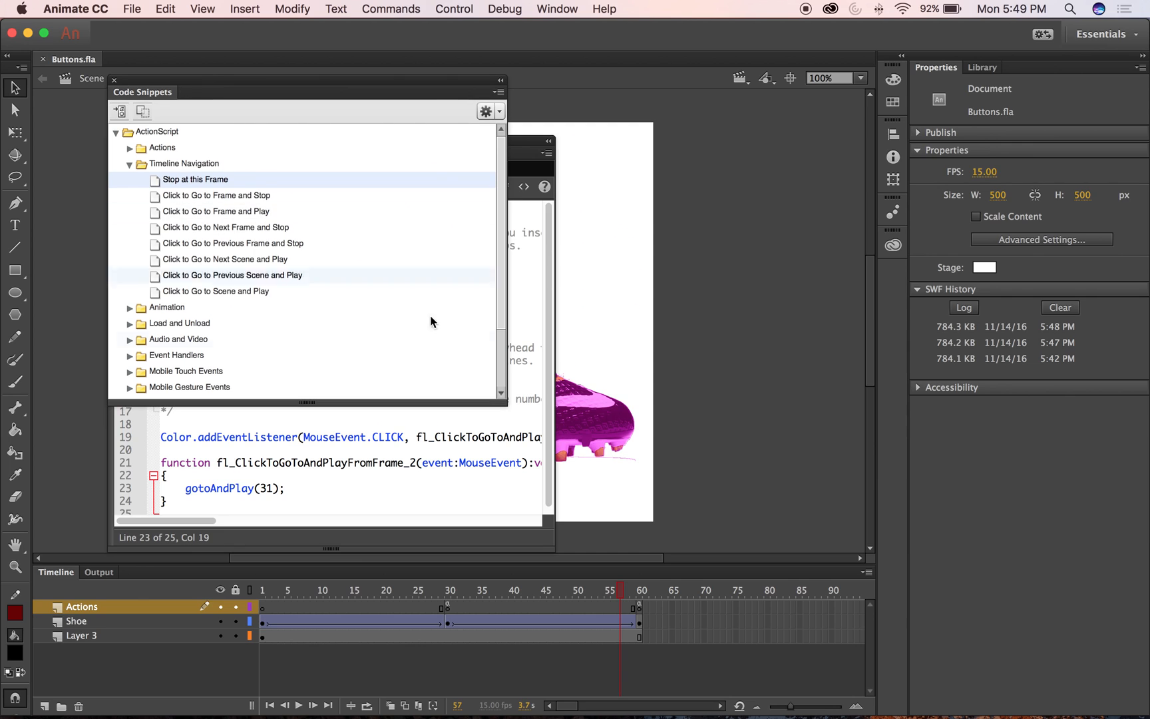
{"action": "left_click_drag", "start_coordinate": [505, 407], "coordinate": [721, 540]}
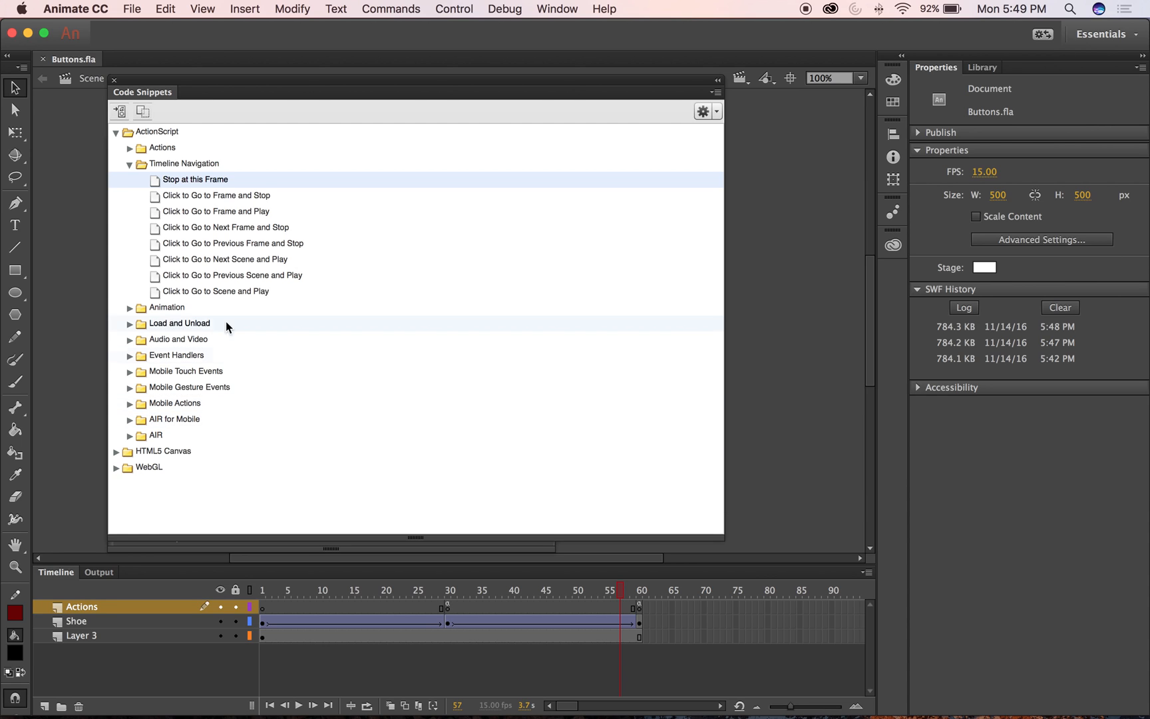
{"action": "left_click_drag", "start_coordinate": [153, 76], "coordinate": [762, 214]}
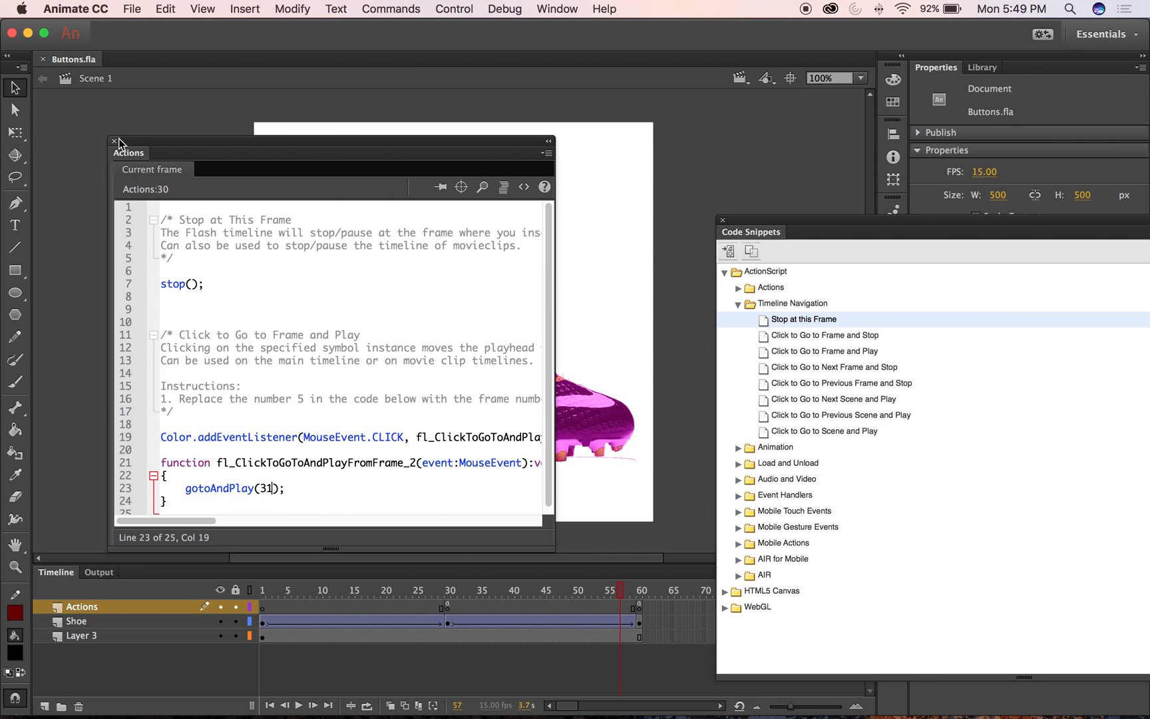
{"action": "left_click_drag", "start_coordinate": [118, 143], "coordinate": [689, 390]}
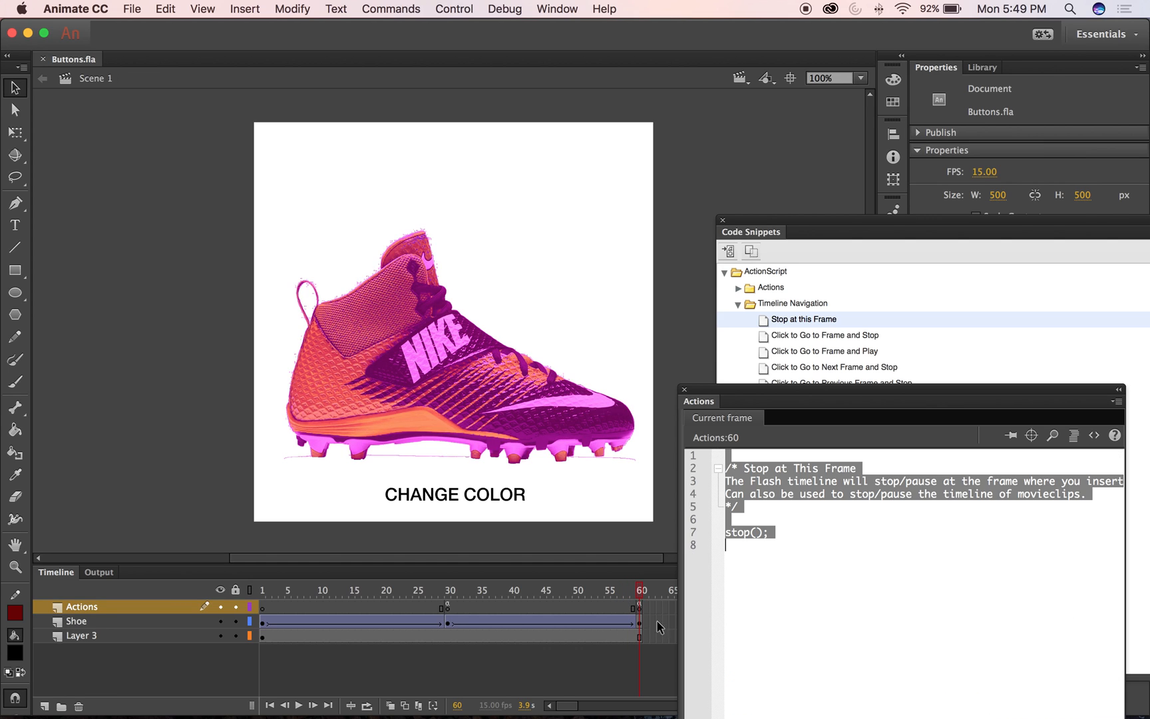
Move the Actions layer's stop keyframe from frame 60 to frame 61 and put the playhead on frame 61
{"action": "left_click", "coordinate": [639, 636]}
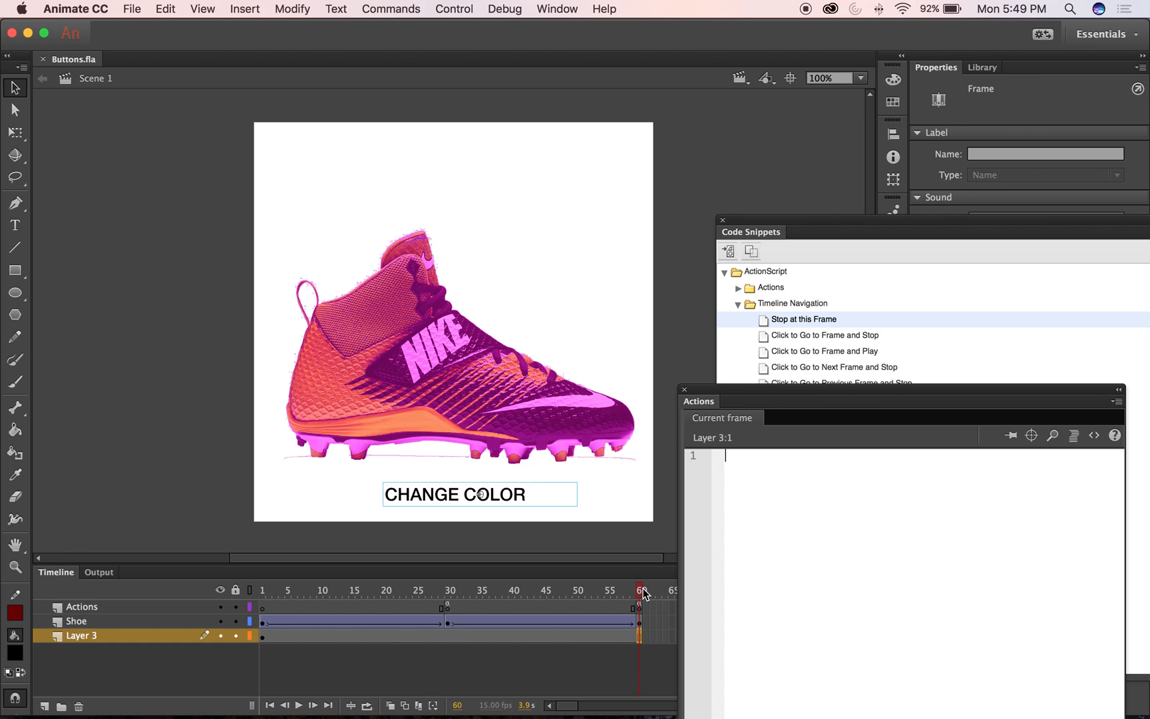
{"action": "left_click", "coordinate": [638, 607]}
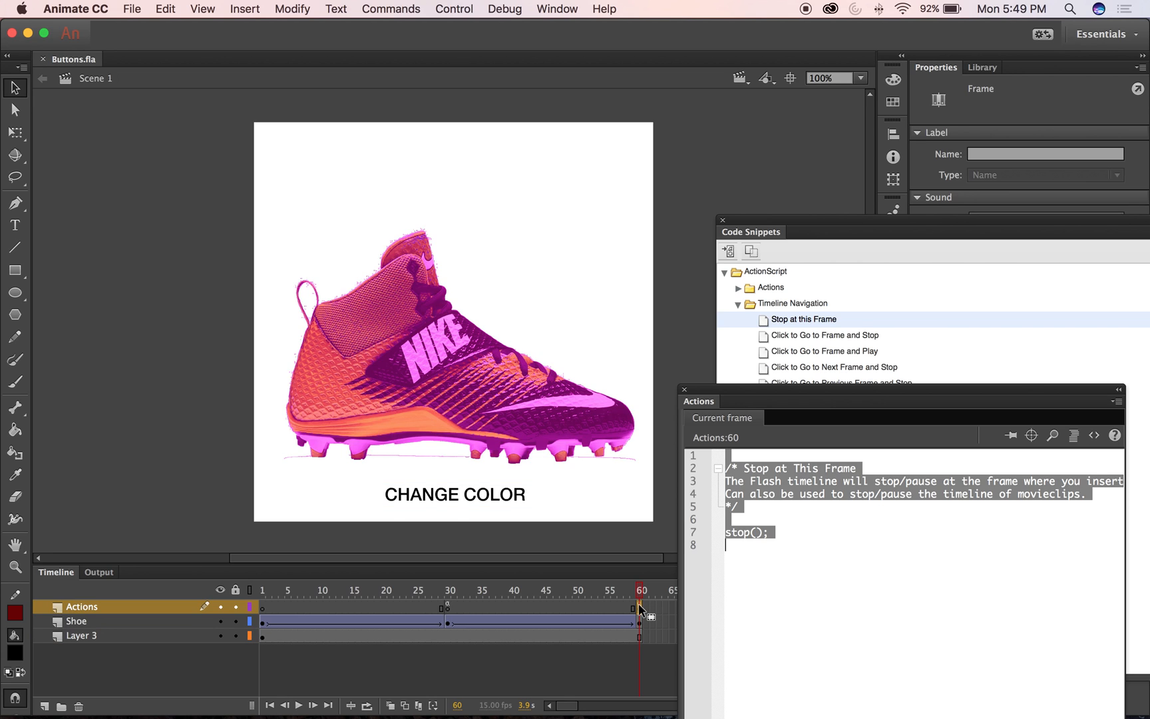
{"action": "left_click", "coordinate": [644, 606]}
{"action": "left_click_drag", "start_coordinate": [644, 585], "coordinate": [645, 591]}
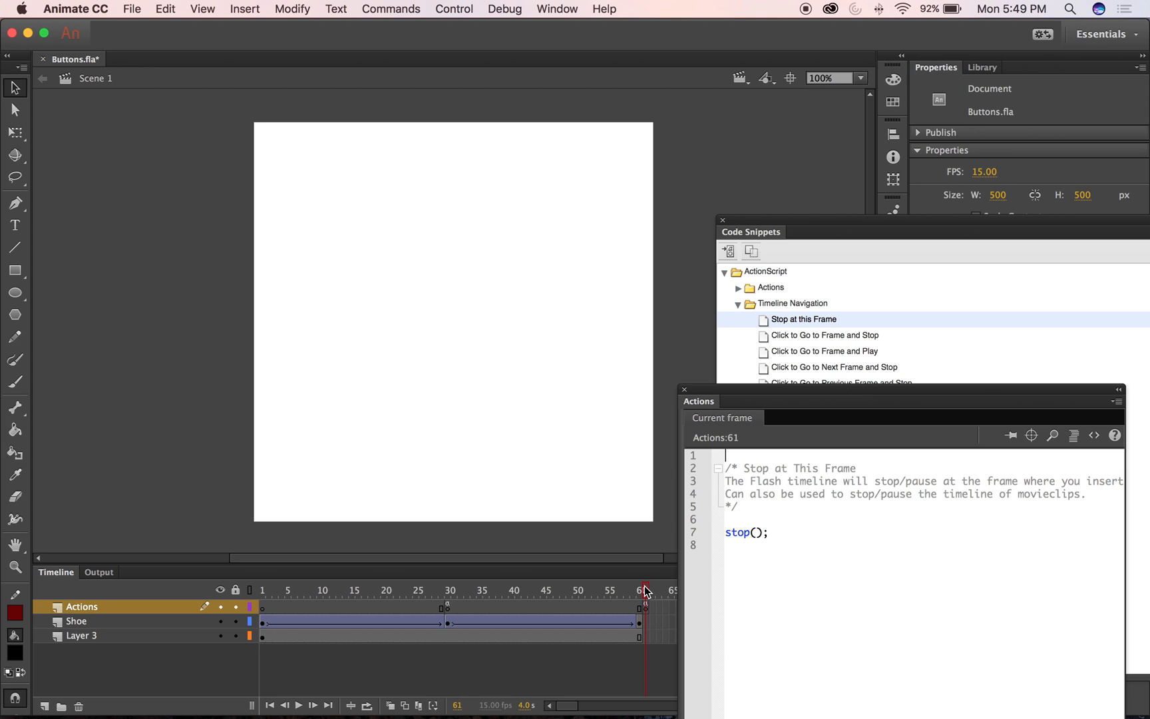
{"action": "left_click_drag", "start_coordinate": [646, 591], "coordinate": [646, 590]}
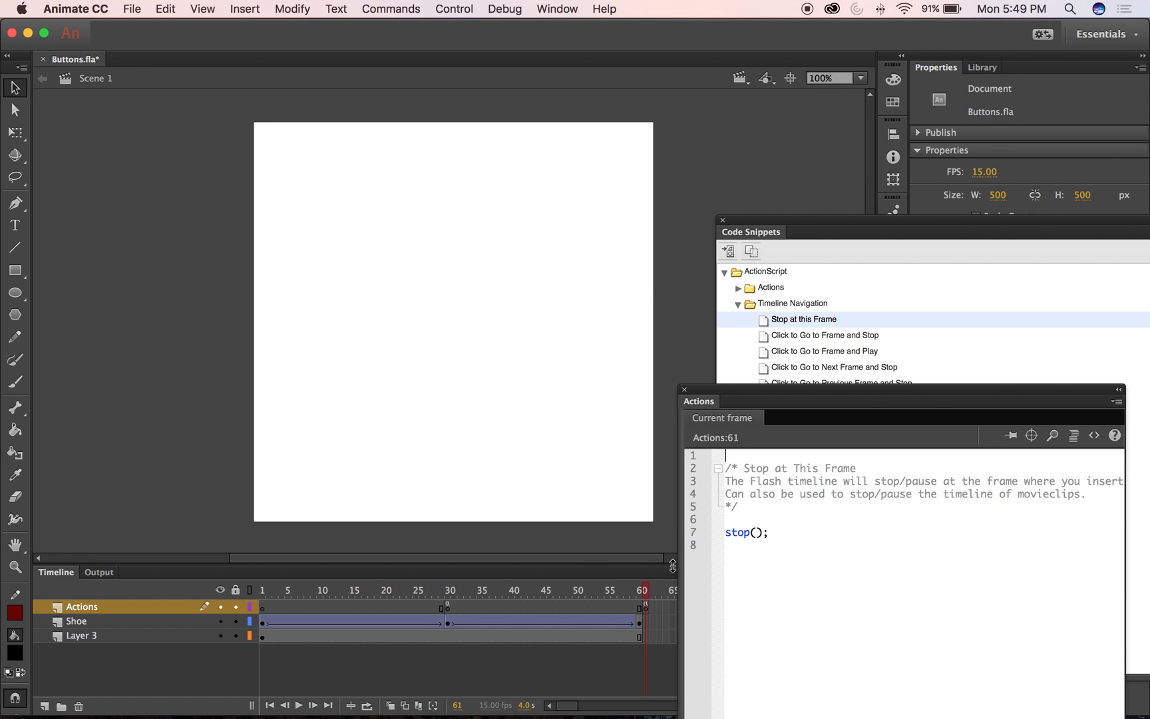
Add a new layer beneath Layer 3 and insert a blank keyframe on it at frame 61
{"action": "left_click", "coordinate": [86, 636]}
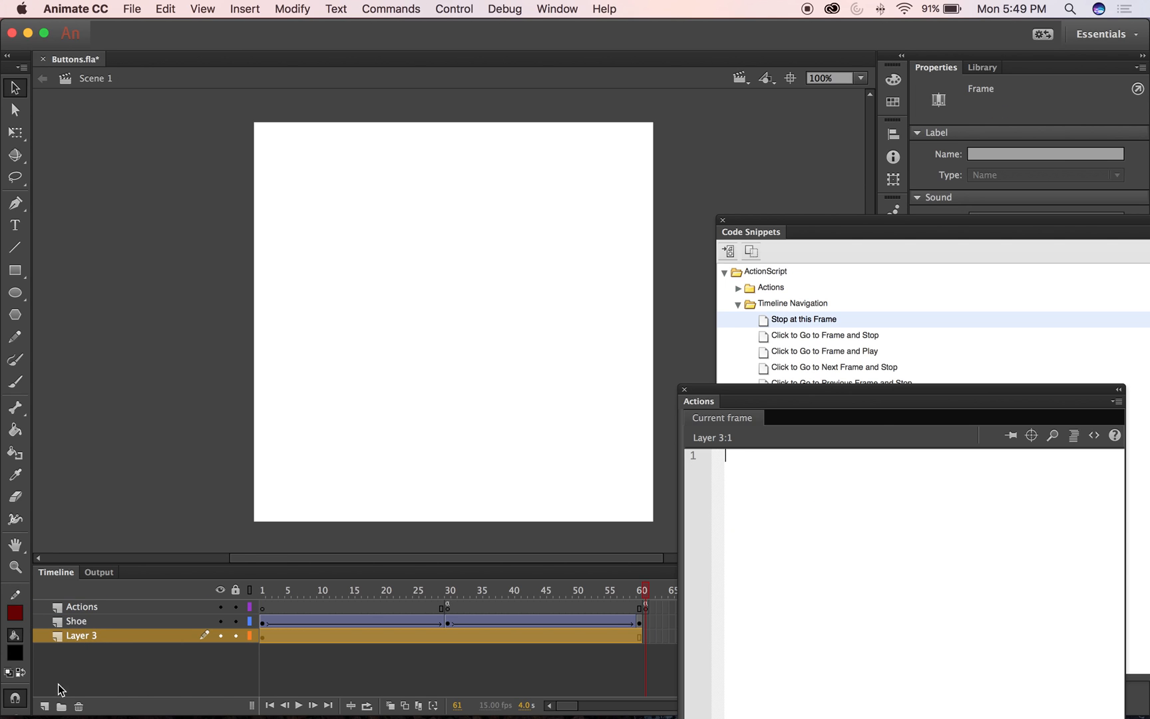
{"action": "left_click", "coordinate": [45, 707]}
{"action": "left_click_drag", "start_coordinate": [86, 635], "coordinate": [85, 660]}
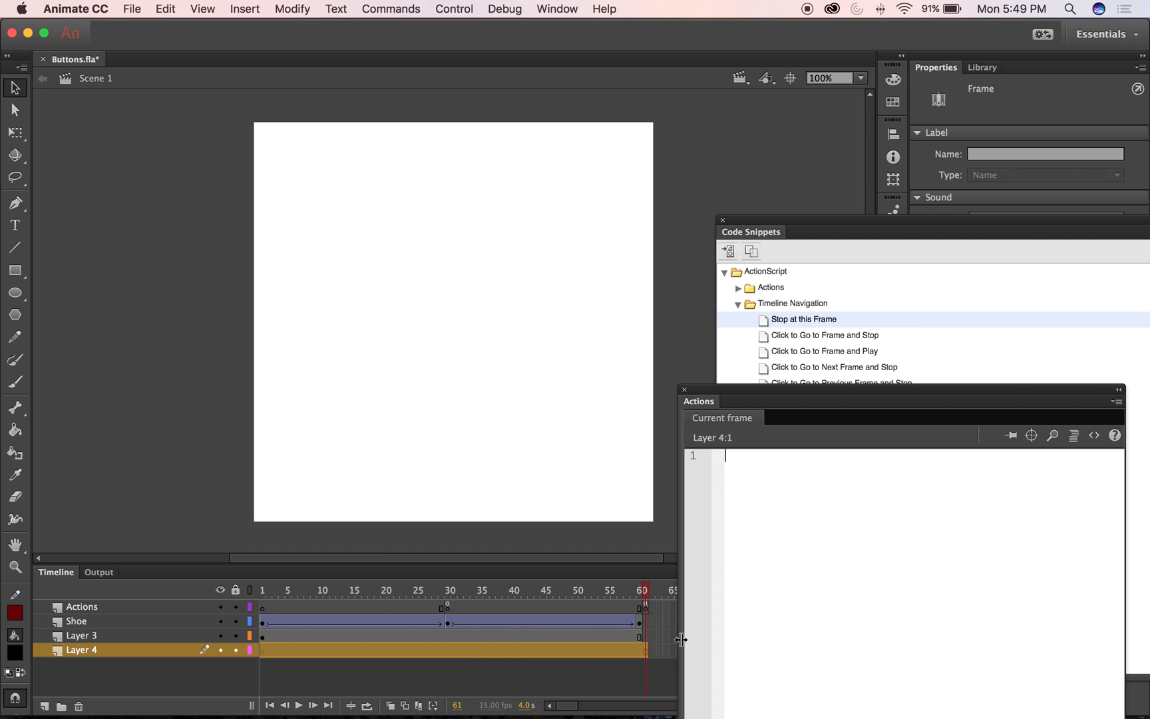
{"action": "left_click", "coordinate": [646, 652]}
{"action": "right_click", "coordinate": [645, 652]}
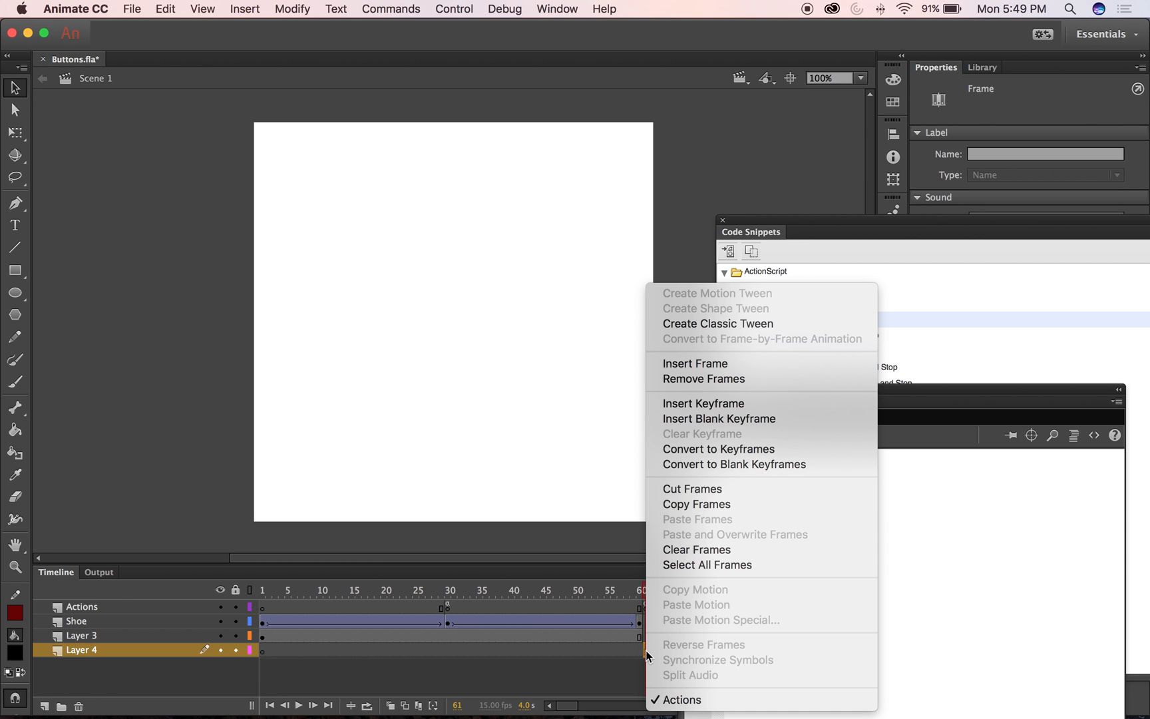
{"action": "left_click", "coordinate": [717, 420]}
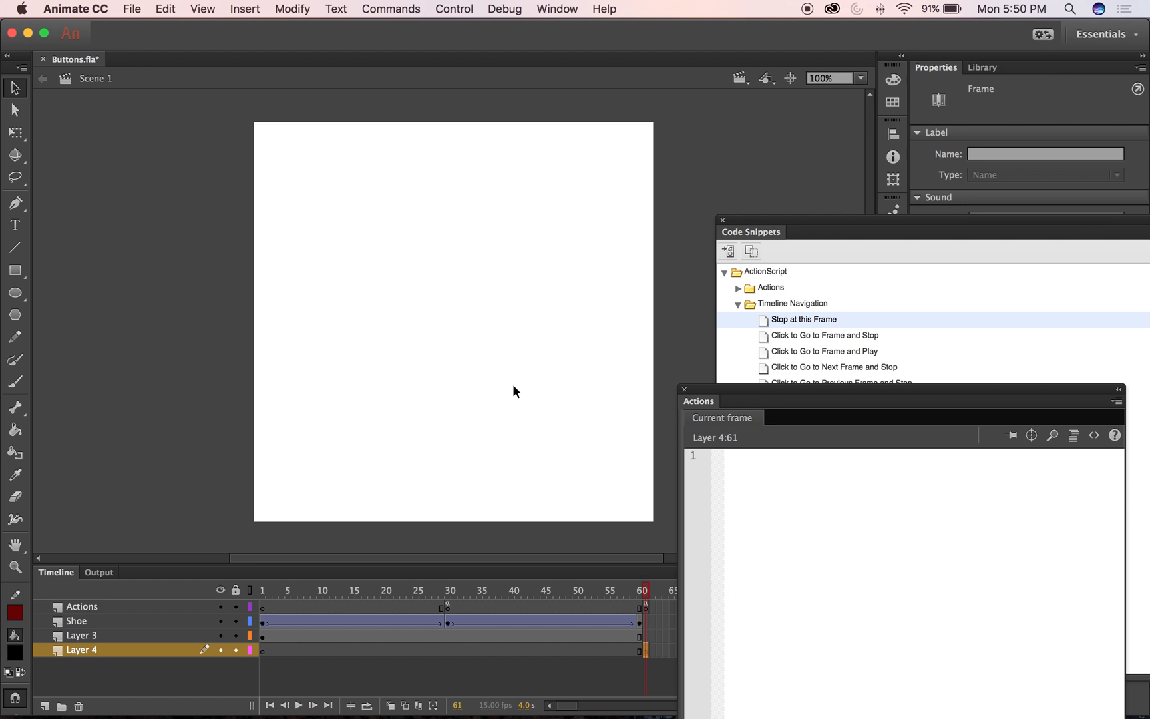
Add a static text box reading START OVER on the stage at frame 61 of Layer 4
{"action": "left_click", "coordinate": [14, 225]}
{"action": "left_click_drag", "start_coordinate": [318, 253], "coordinate": [569, 327]}
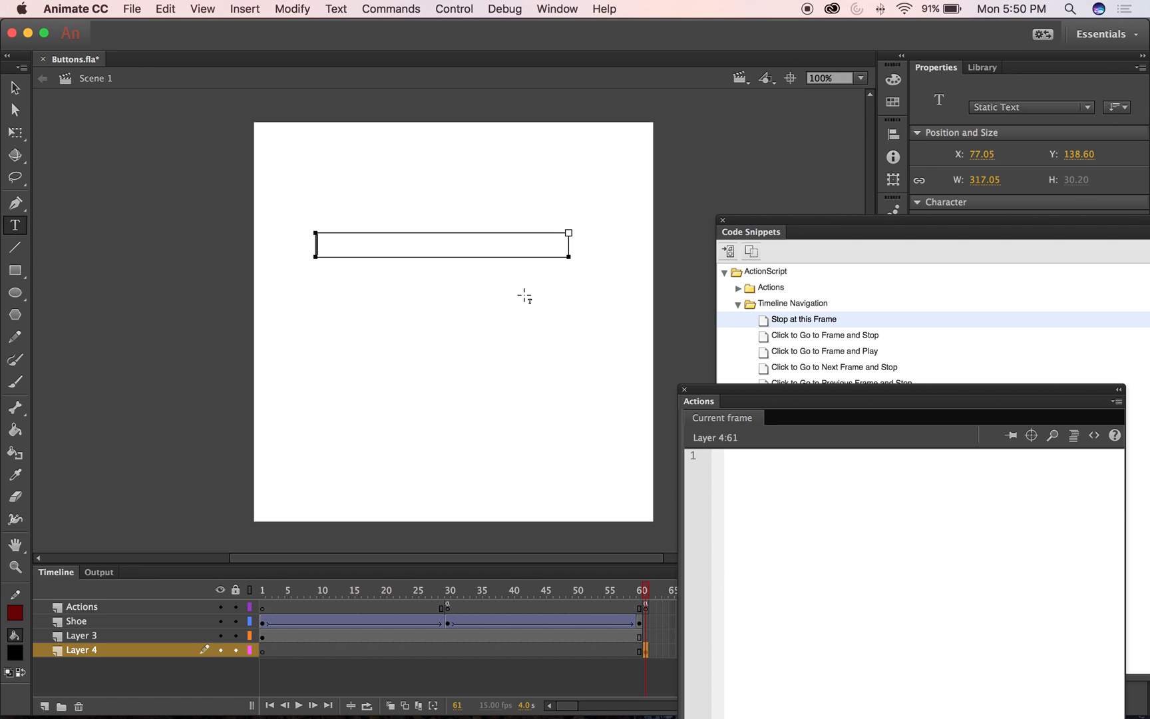
{"action": "type", "text": "STaRT O VER"}
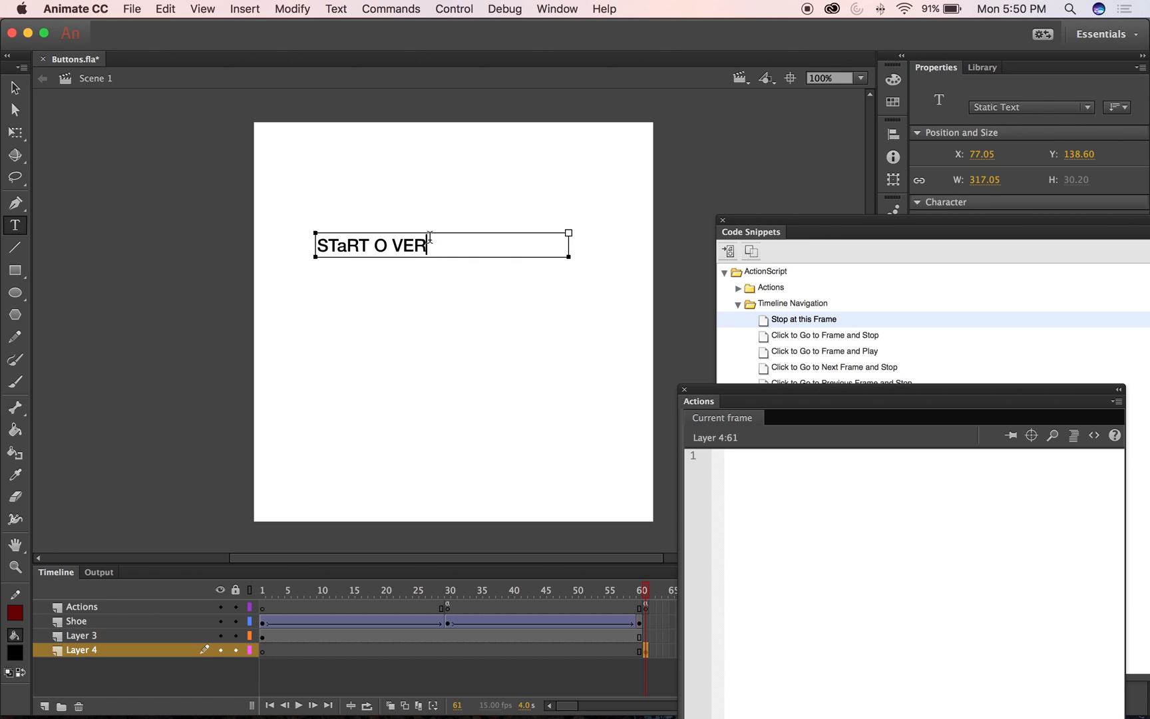
{"action": "left_click_drag", "start_coordinate": [430, 245], "coordinate": [301, 245]}
{"action": "type", "text": "START OVER"}
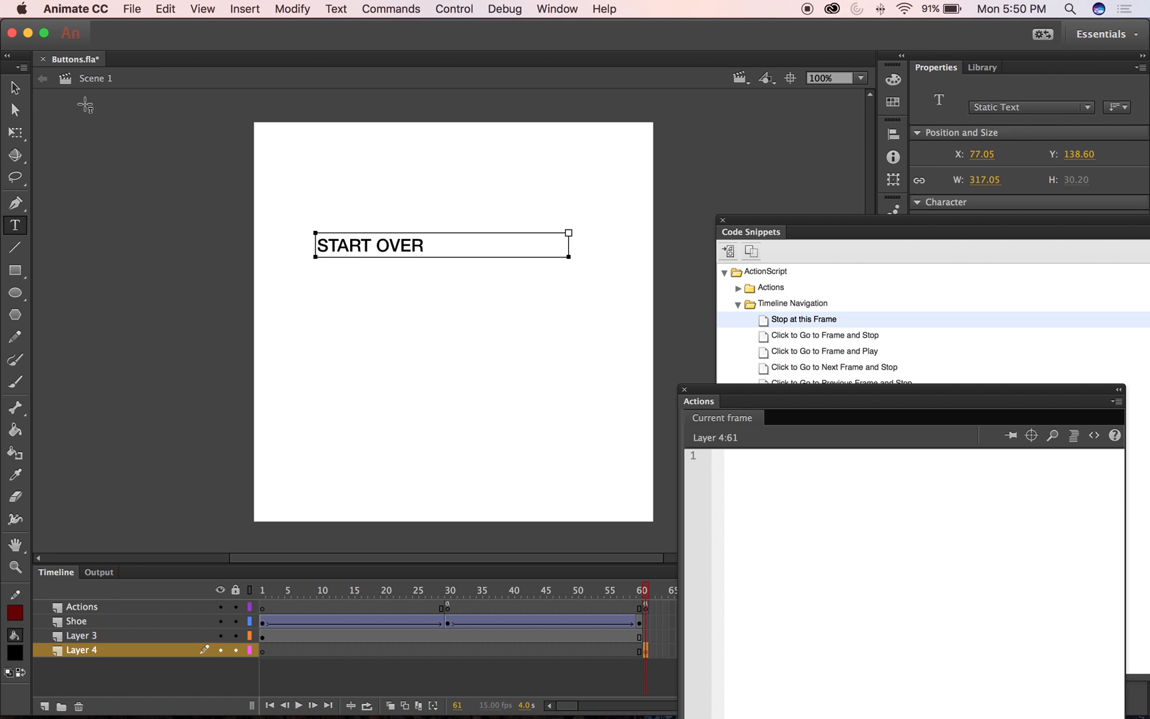
Move the START OVER text to the middle of the stage and narrow its box to about 147 px
{"action": "left_click", "coordinate": [15, 87]}
{"action": "left_click_drag", "start_coordinate": [389, 253], "coordinate": [465, 336]}
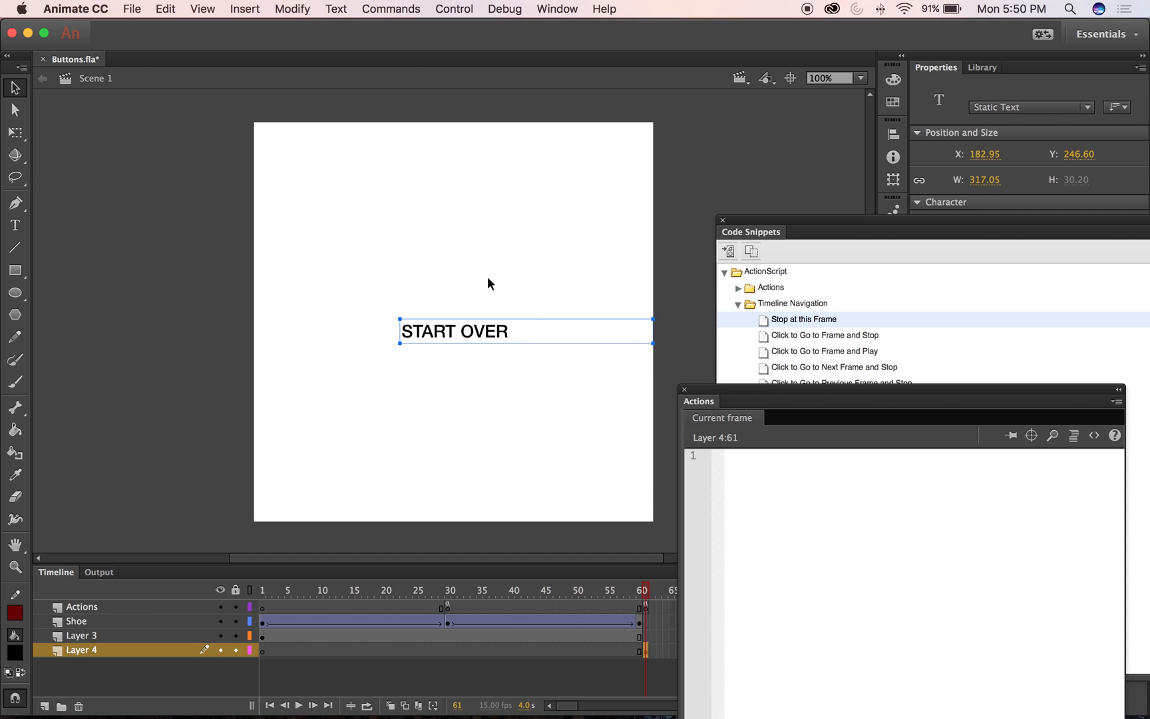
{"action": "left_click_drag", "start_coordinate": [653, 319], "coordinate": [563, 319]}
{"action": "left_click_drag", "start_coordinate": [442, 333], "coordinate": [460, 326]}
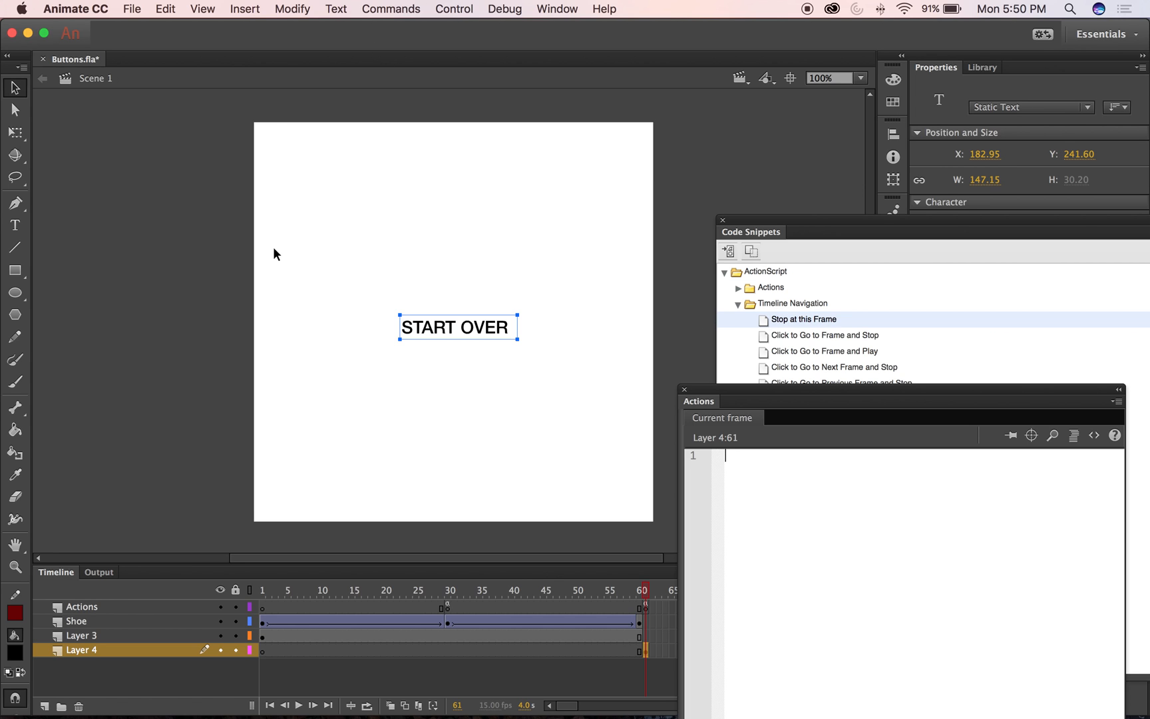
{"action": "right_click", "coordinate": [442, 329]}
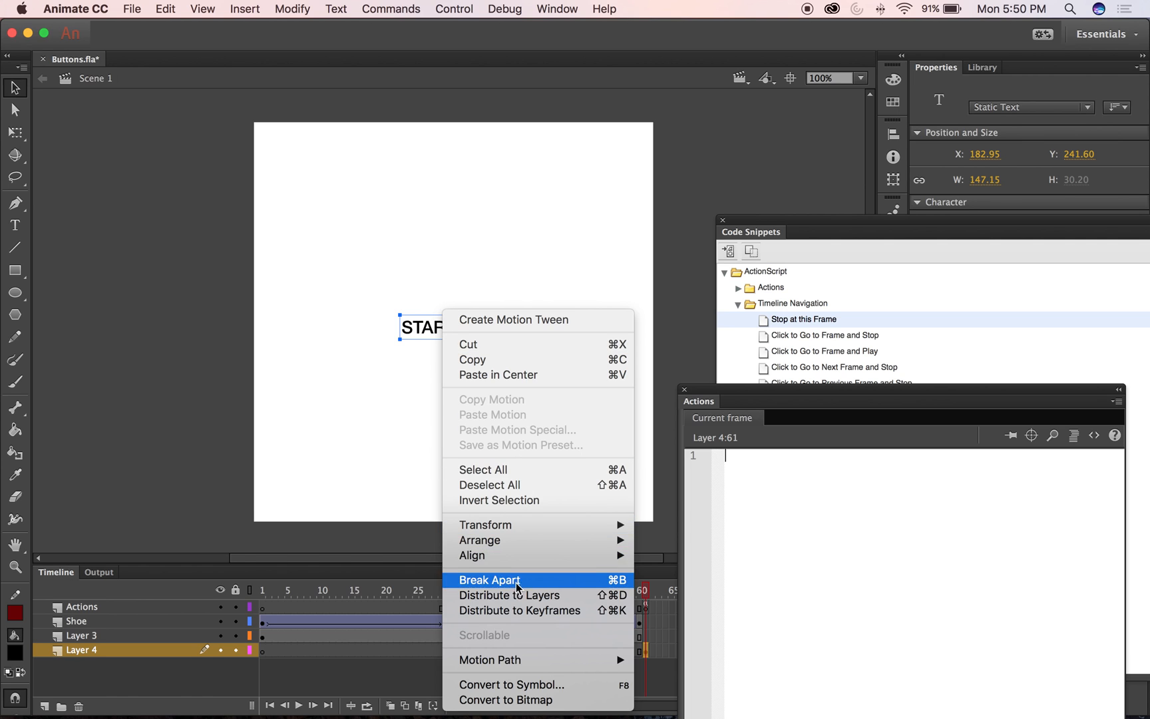
{"action": "mouse_move", "coordinate": [501, 664]}
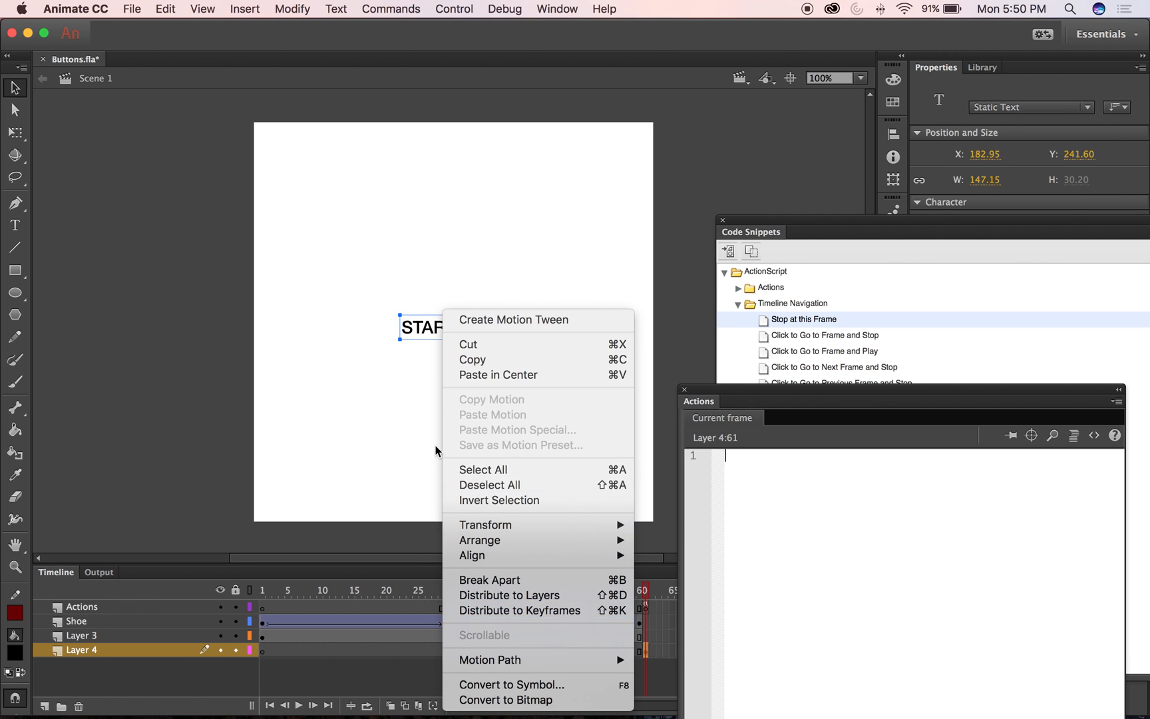
{"action": "left_click", "coordinate": [526, 689]}
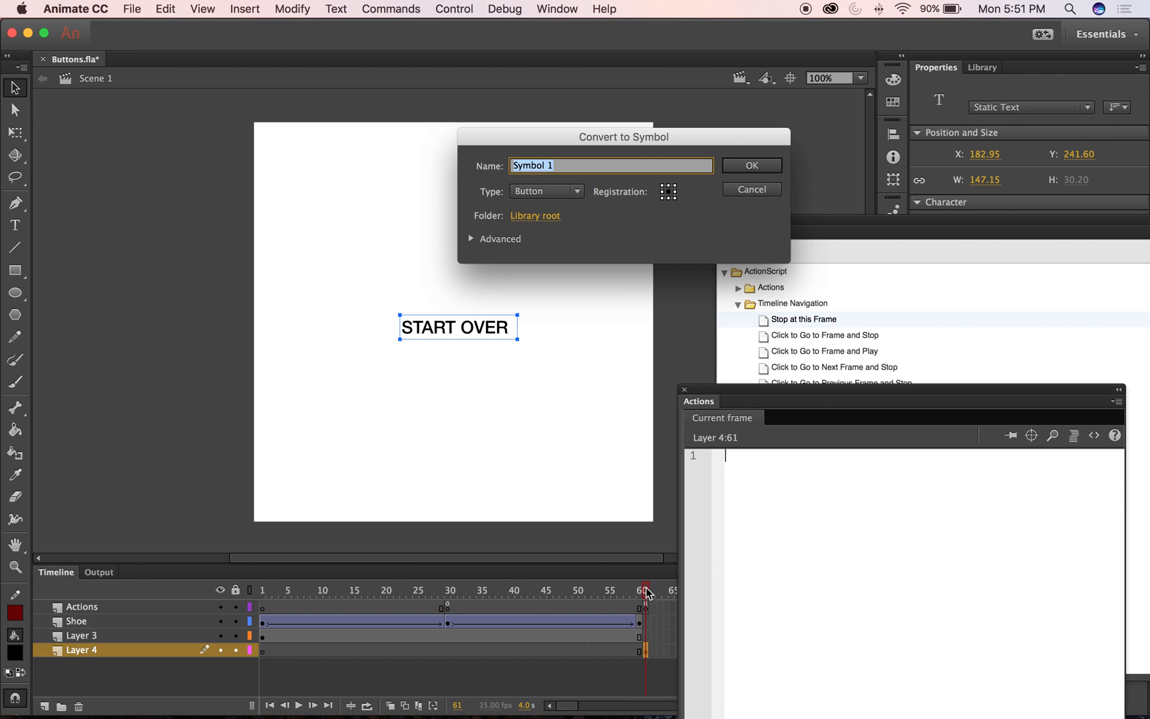
{"action": "left_click", "coordinate": [736, 190]}
{"action": "mouse_move", "coordinate": [642, 590]}
{"action": "left_mouse_down"}
{"action": "mouse_move", "coordinate": [613, 588]}
{"action": "mouse_move", "coordinate": [644, 590]}
{"action": "left_mouse_up"}
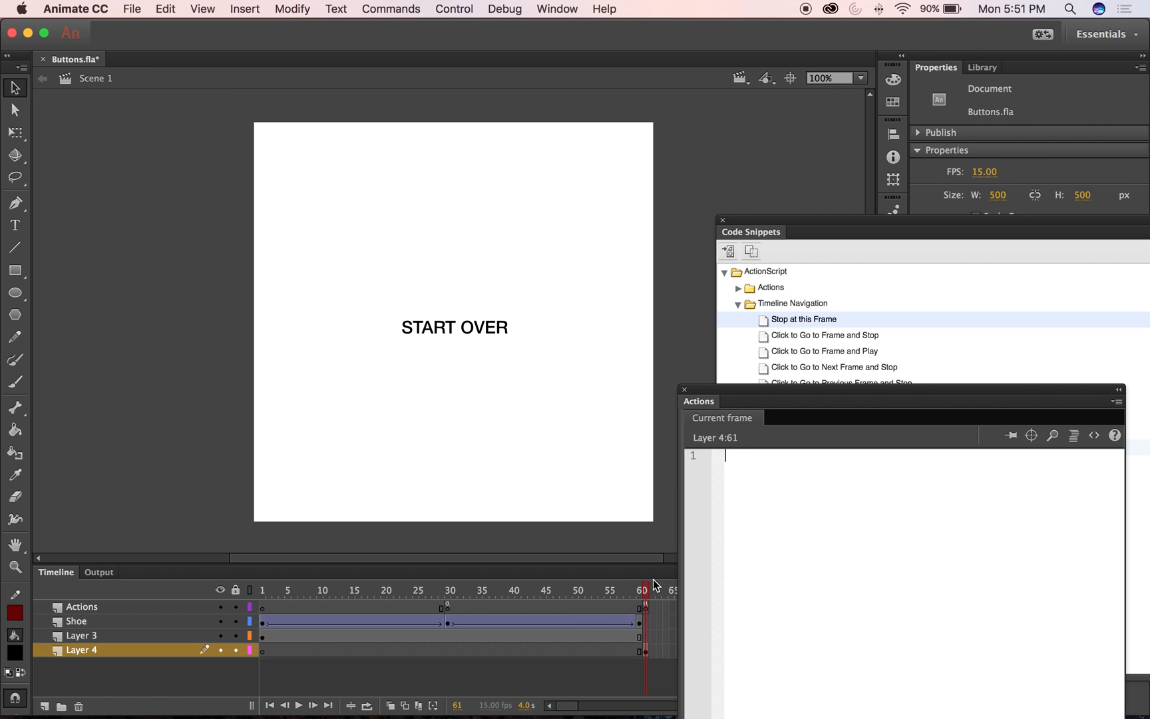
Convert the START OVER text to a Button symbol, keeping the default name Symbol 1
{"action": "left_click", "coordinate": [466, 336]}
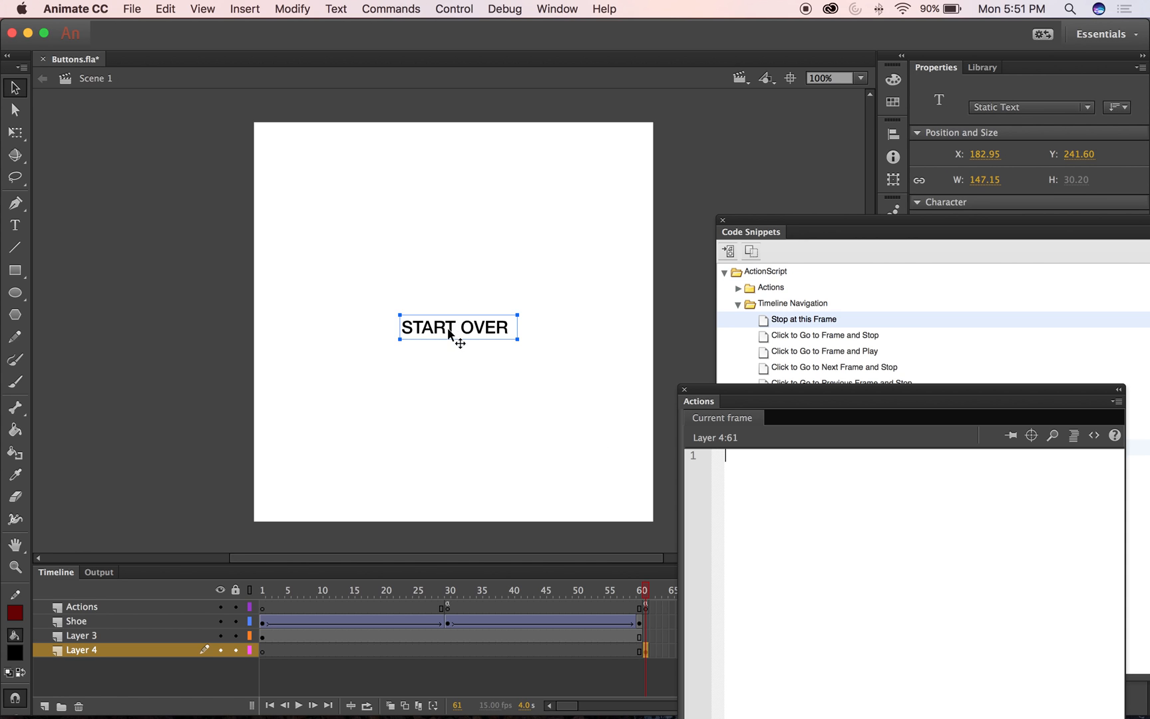
{"action": "right_click", "coordinate": [448, 327]}
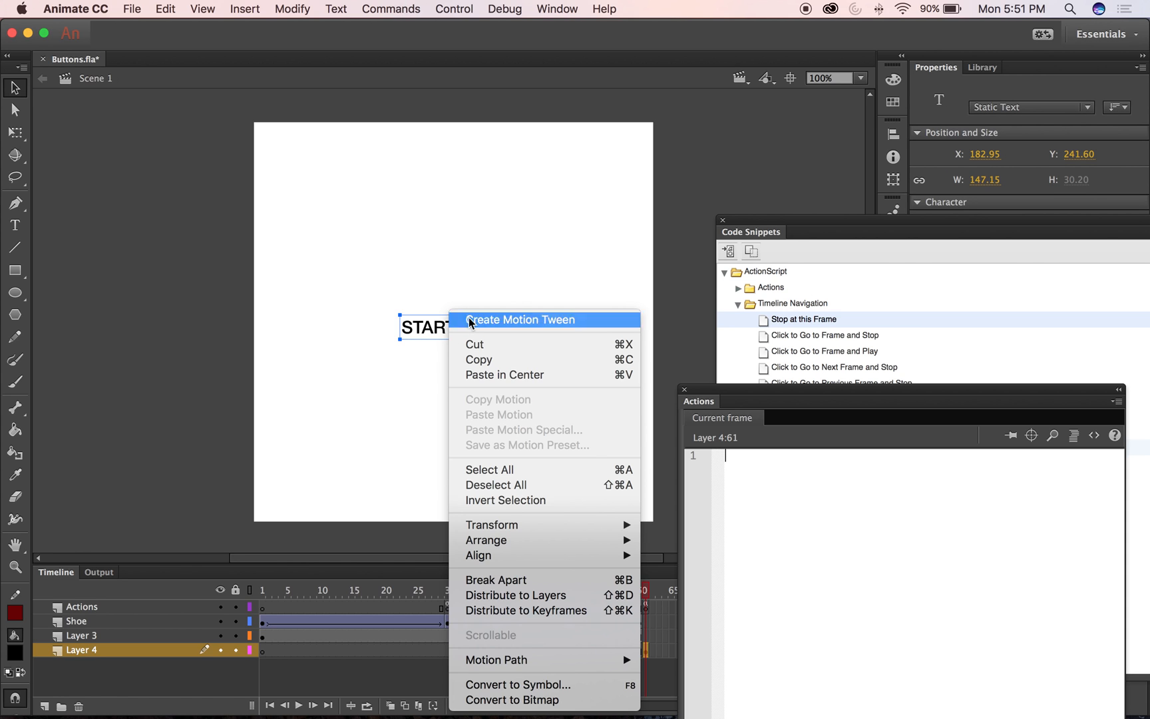
{"action": "left_click", "coordinate": [525, 686]}
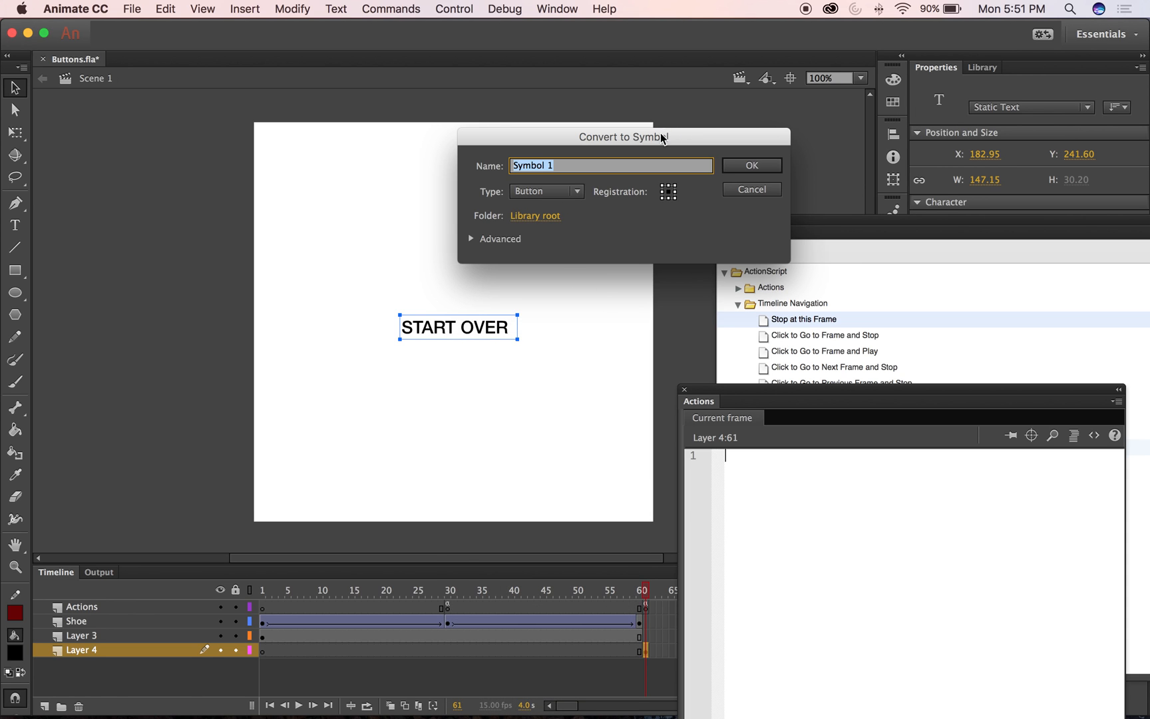
{"action": "left_click", "coordinate": [738, 166]}
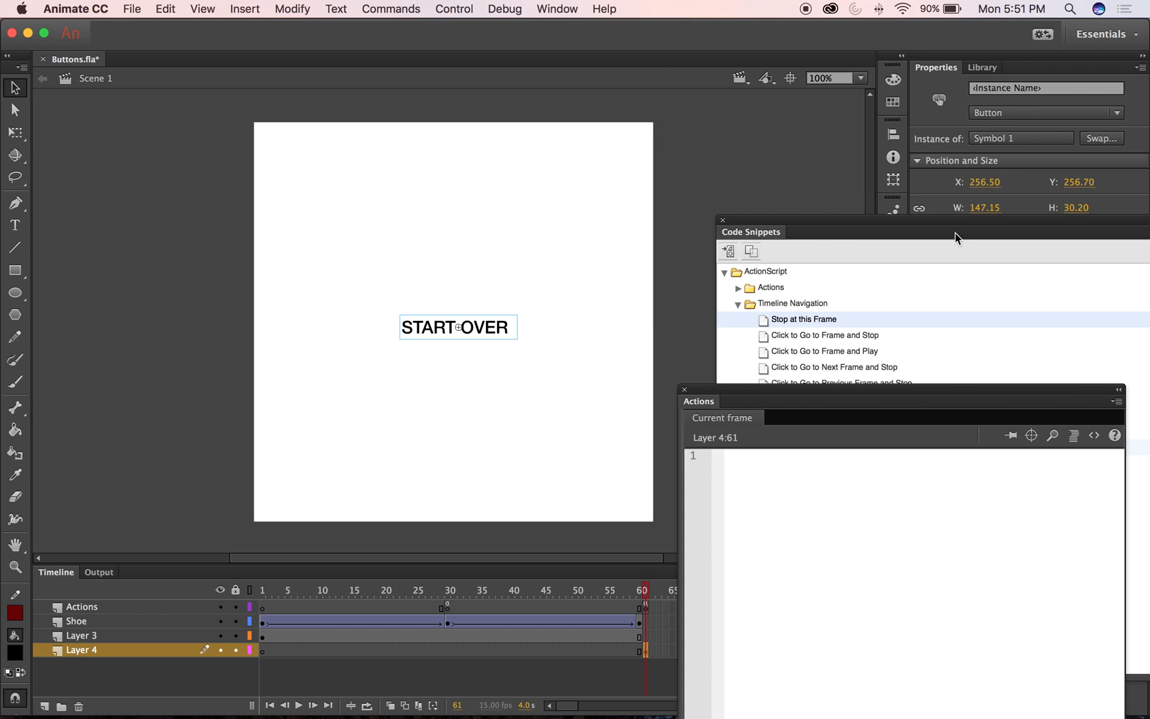
Uncover the instance properties and give the START OVER button the instance name Restart
{"action": "left_click_drag", "start_coordinate": [858, 220], "coordinate": [223, 496]}
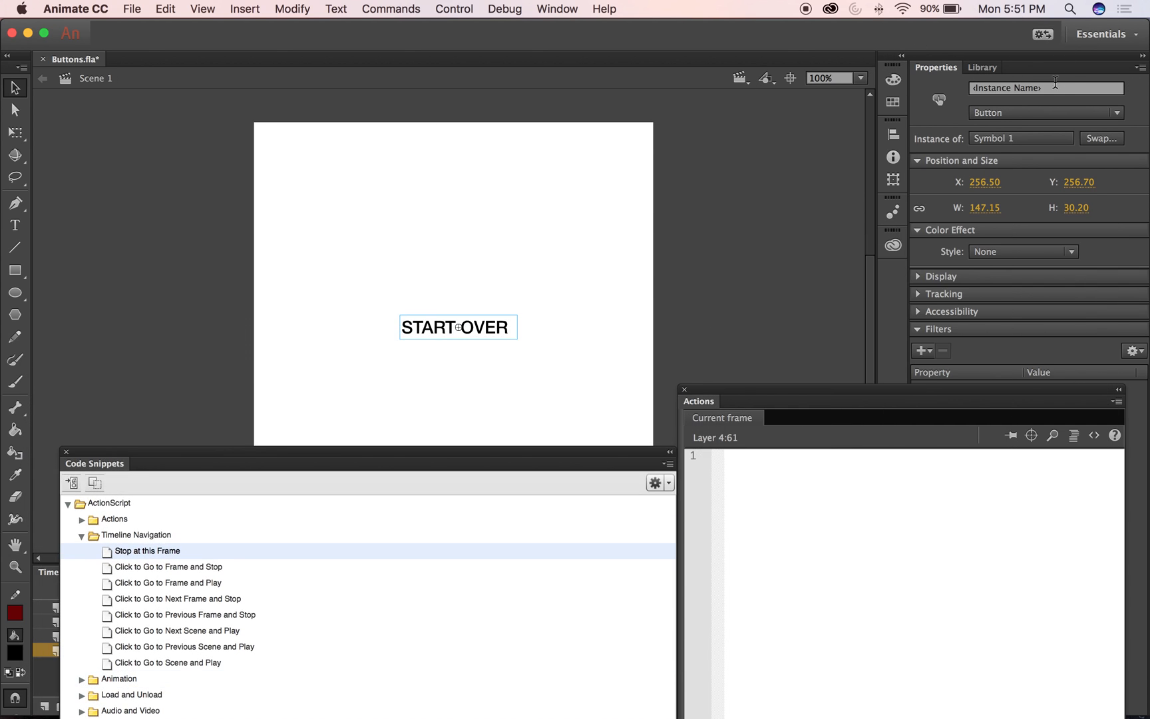
{"action": "left_click", "coordinate": [421, 260]}
{"action": "left_click", "coordinate": [457, 326]}
{"action": "left_click", "coordinate": [1049, 88]}
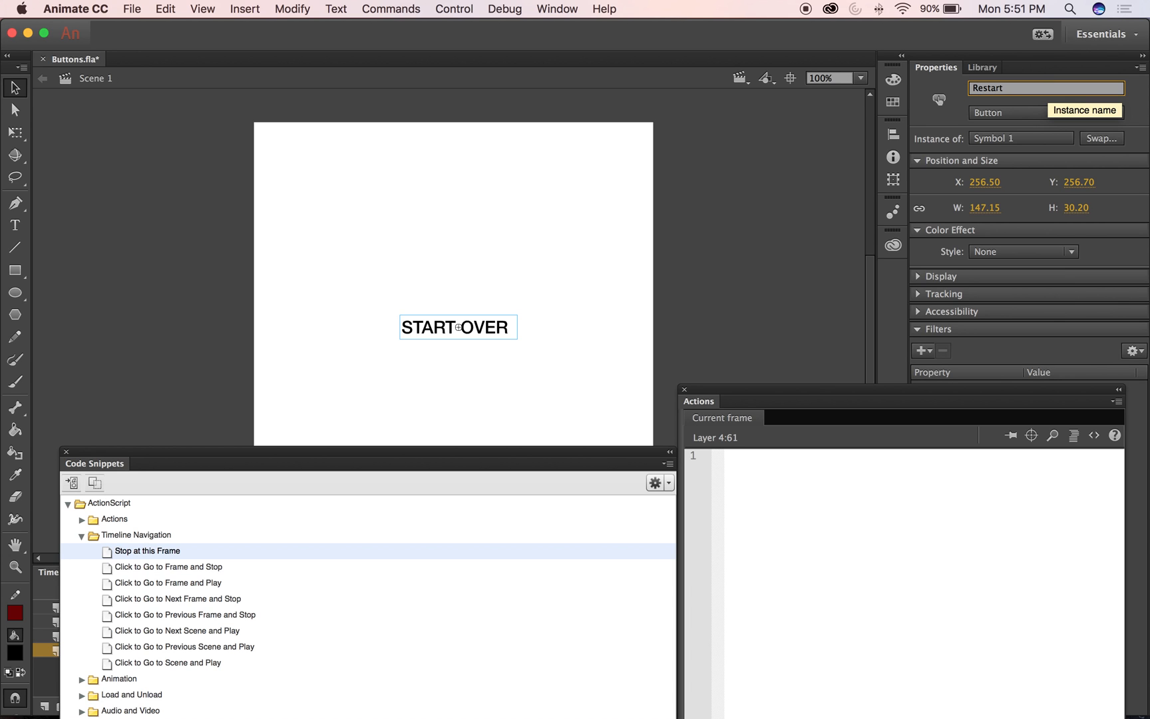
{"action": "type", "text": "Restart"}
{"action": "left_click", "coordinate": [694, 212]}
Move the Code Snippets window off the timeline and shrink it so the button's properties stay uncovered
{"action": "left_click_drag", "start_coordinate": [336, 458], "coordinate": [535, 75]}
{"action": "left_click", "coordinate": [521, 326]}
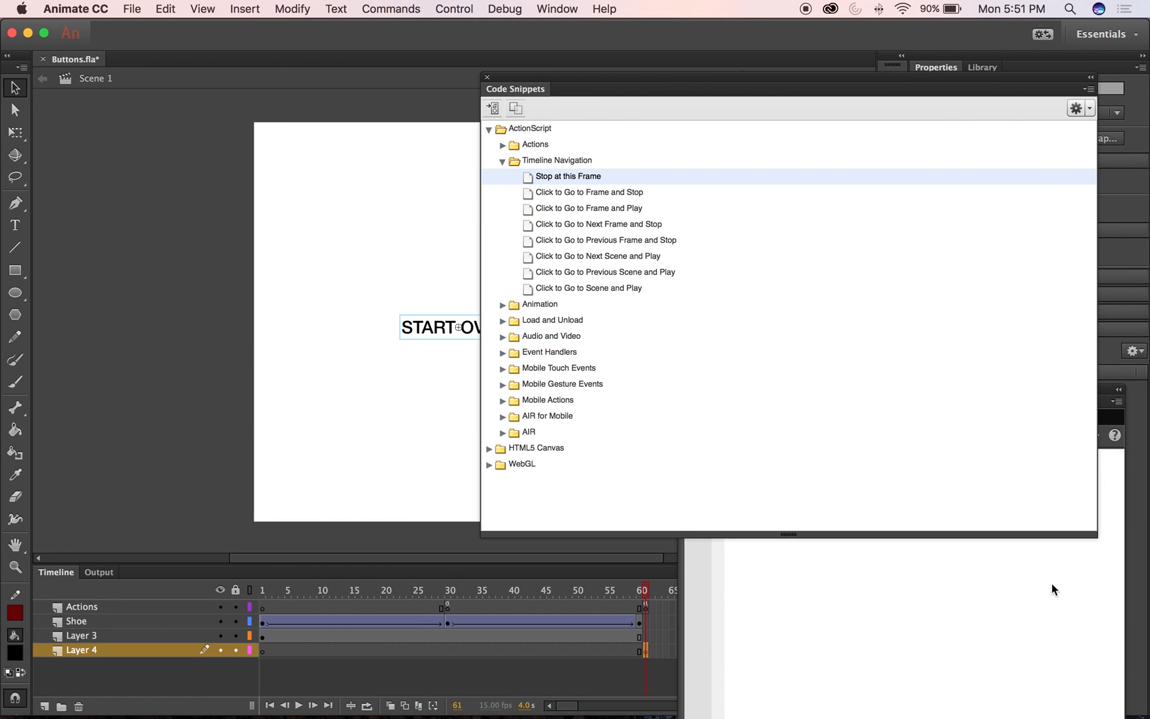
{"action": "left_click_drag", "start_coordinate": [1101, 541], "coordinate": [765, 465]}
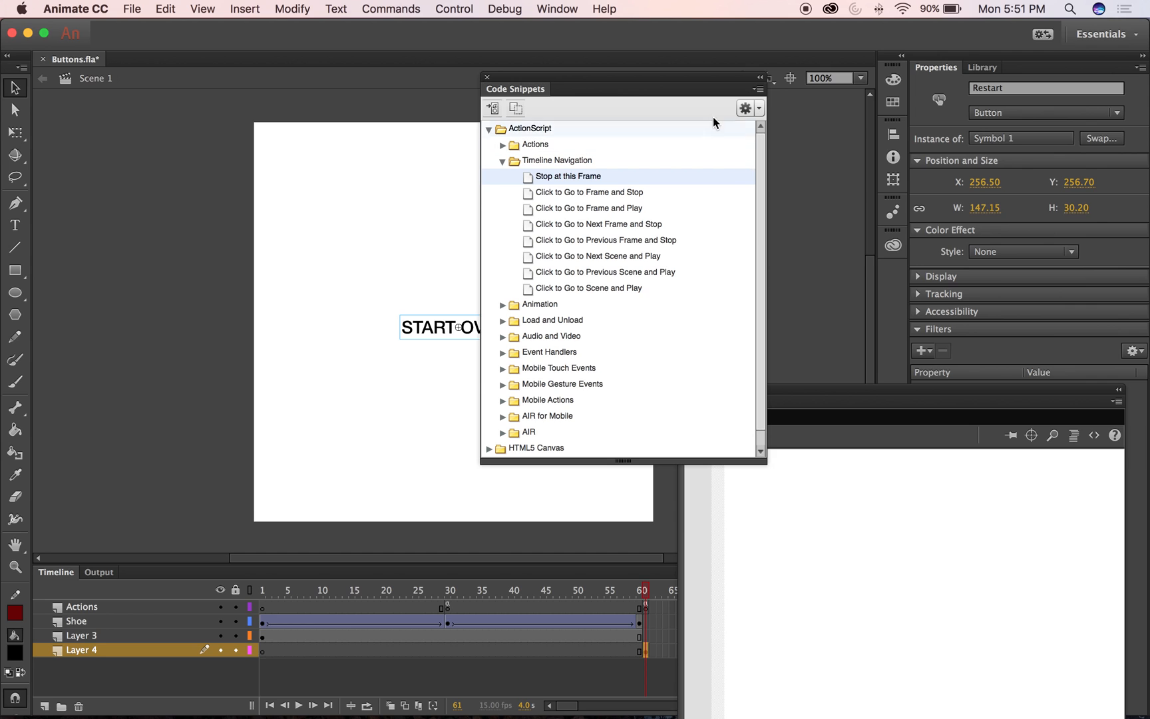
Apply the Click to Go to Frame and Play snippet from Timeline Navigation to the START OVER button at frame 61
{"action": "left_click_drag", "start_coordinate": [595, 78], "coordinate": [919, 85]}
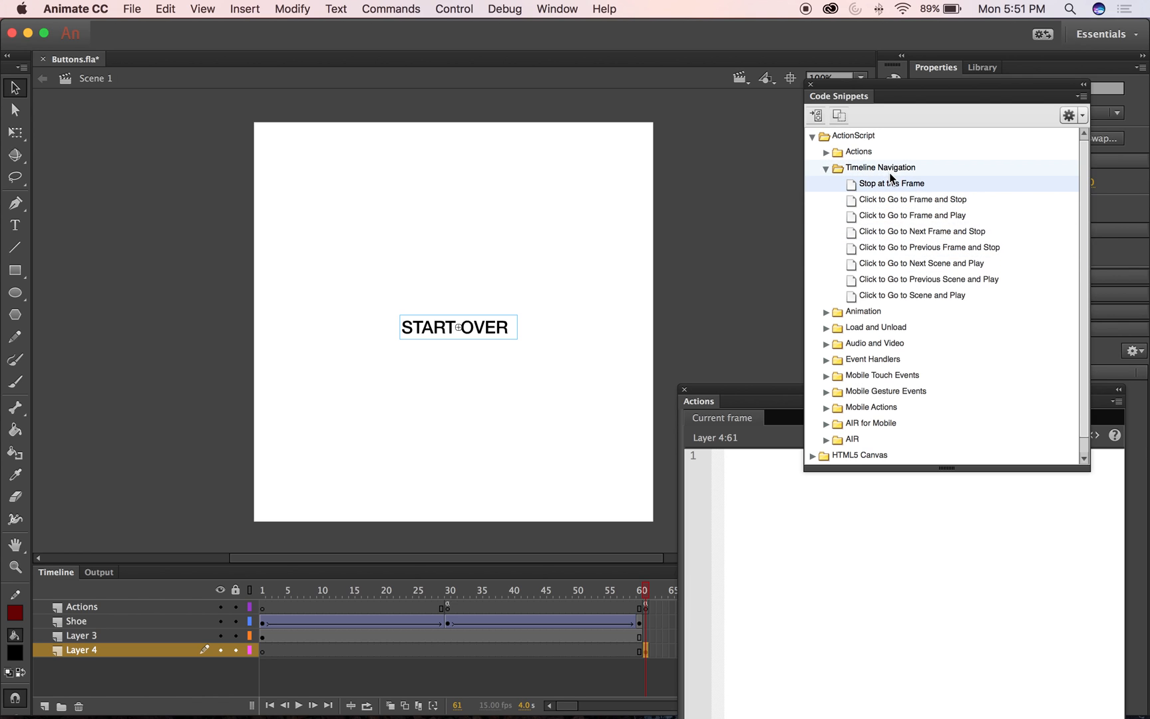
{"action": "left_click", "coordinate": [882, 183]}
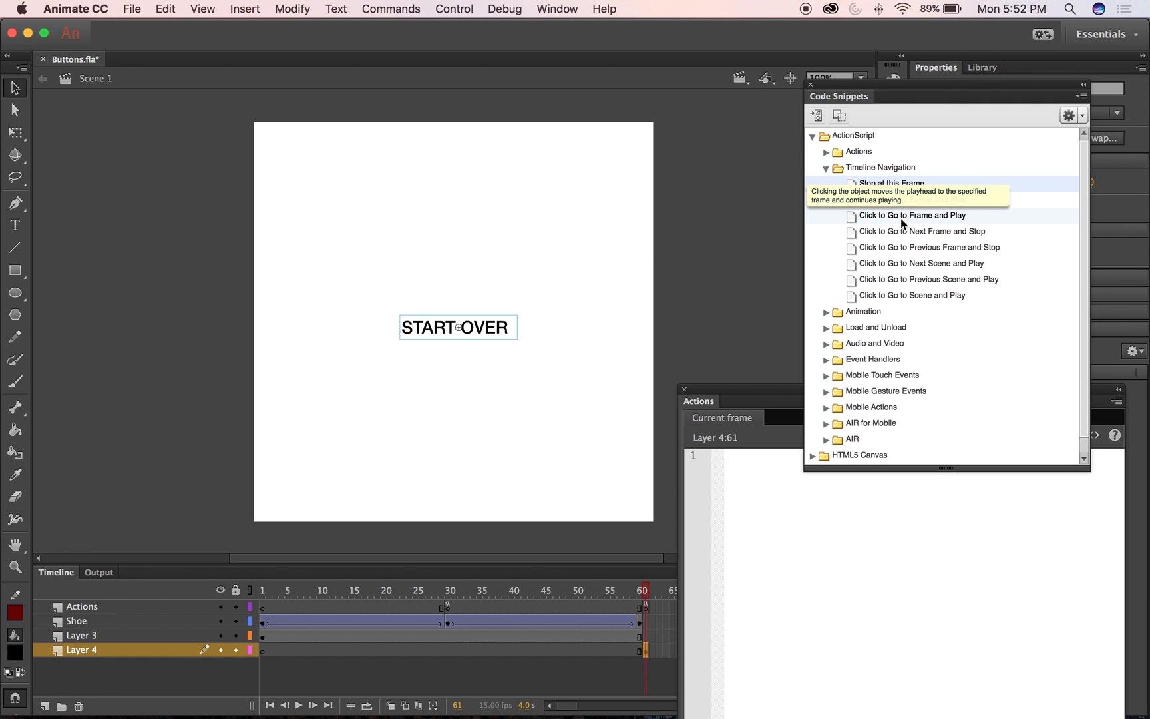
{"action": "left_click", "coordinate": [901, 220]}
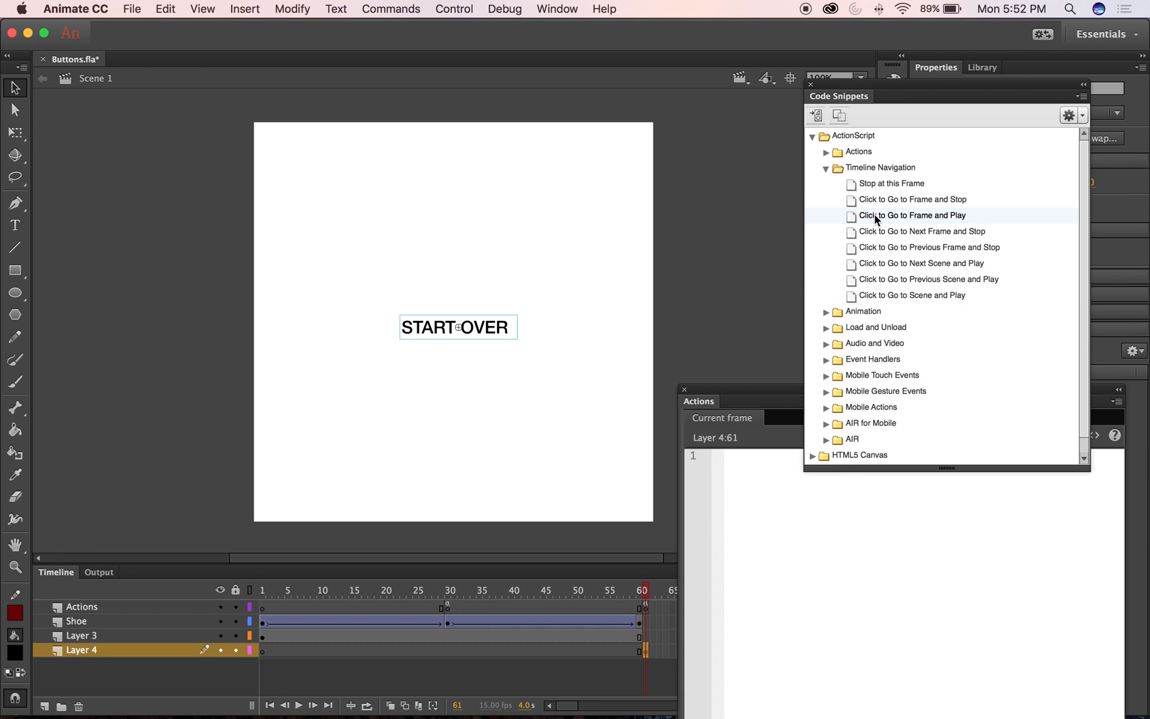
{"action": "double_click", "coordinate": [876, 219]}
Move and widen the Actions window to read the new code, and set the Restart handler's target frame to gotoAndPlay(1)
{"action": "left_click_drag", "start_coordinate": [745, 392], "coordinate": [247, 183]}
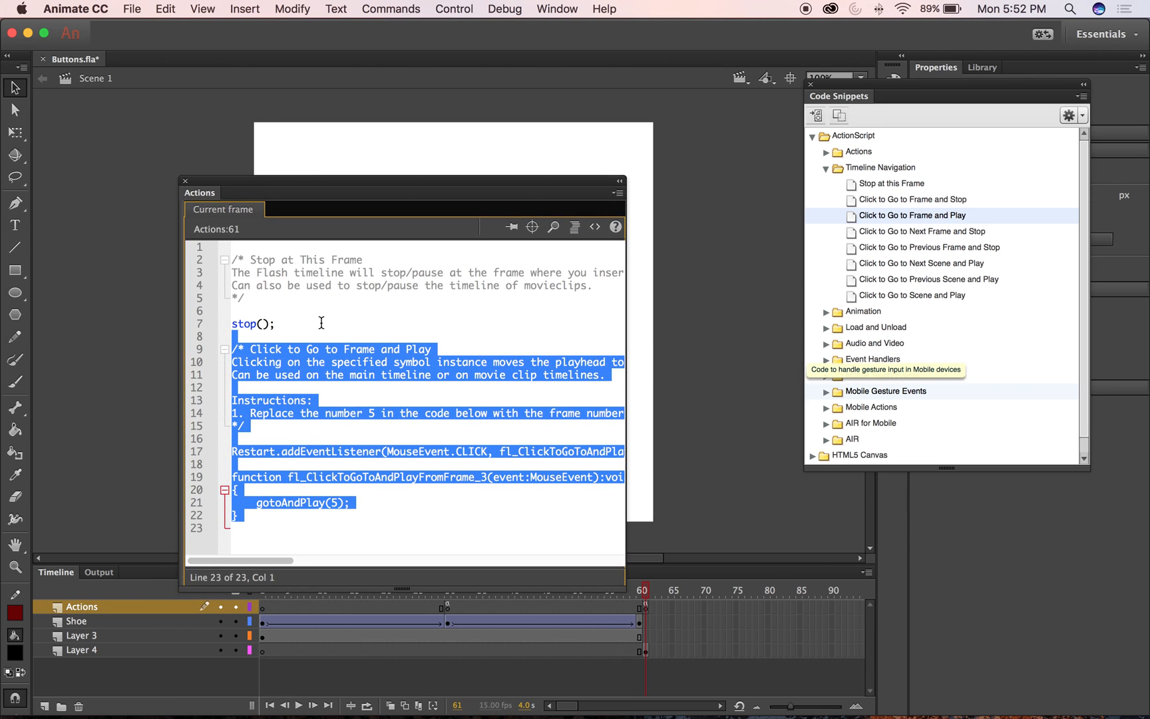
{"action": "left_click_drag", "start_coordinate": [289, 178], "coordinate": [236, 123]}
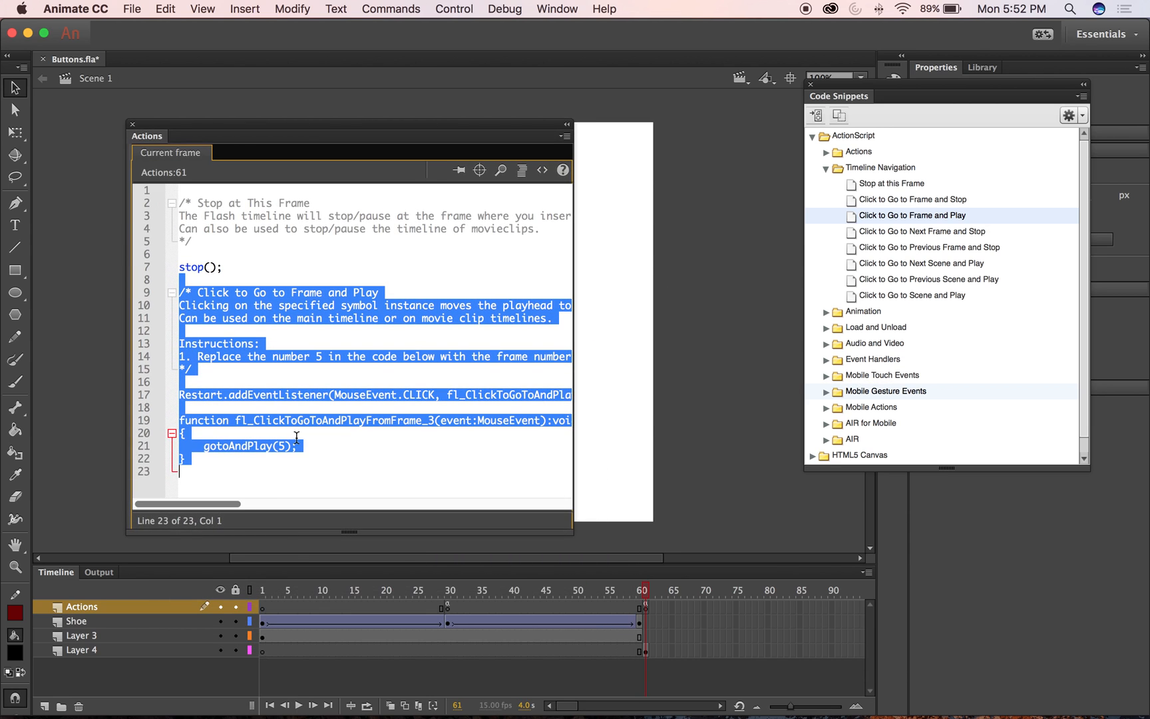
{"action": "left_click", "coordinate": [293, 438]}
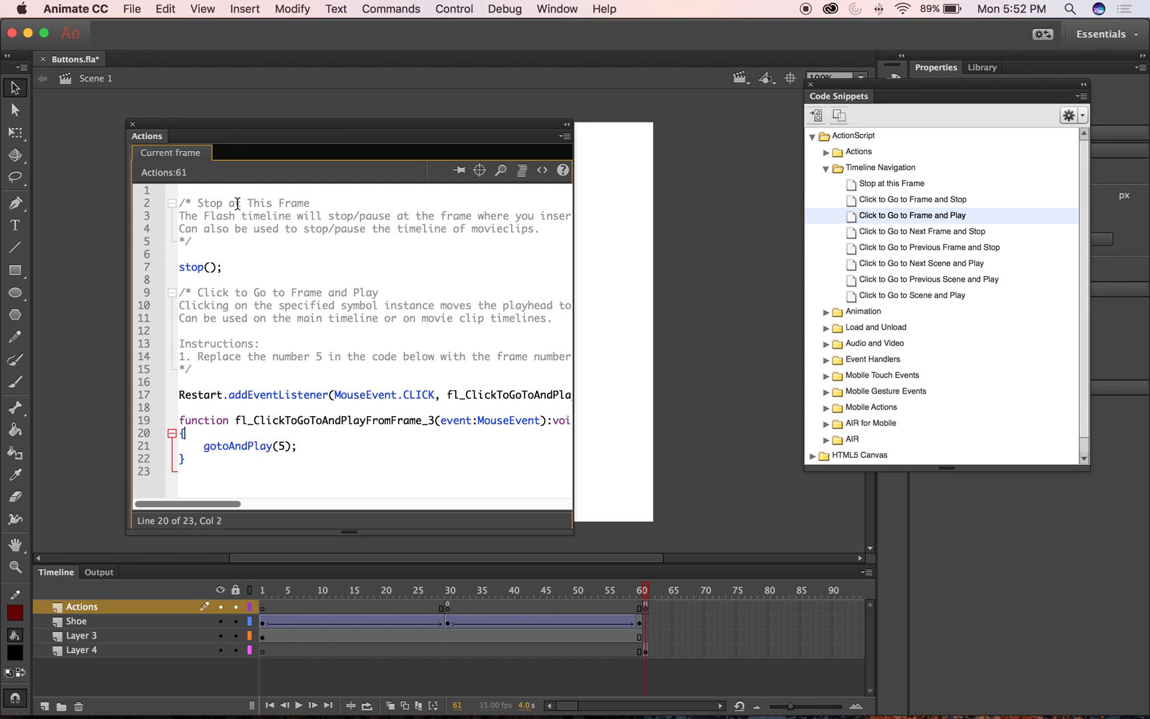
{"action": "left_click_drag", "start_coordinate": [184, 132], "coordinate": [113, 105]}
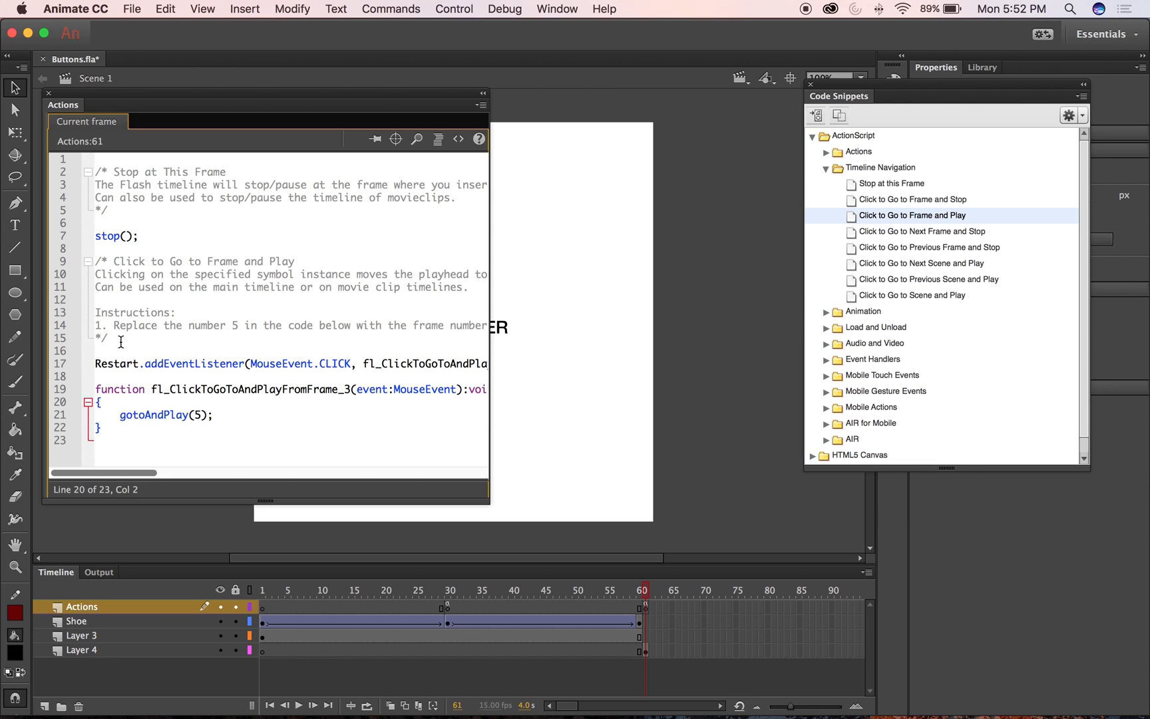
{"action": "left_click_drag", "start_coordinate": [490, 504], "coordinate": [940, 517]}
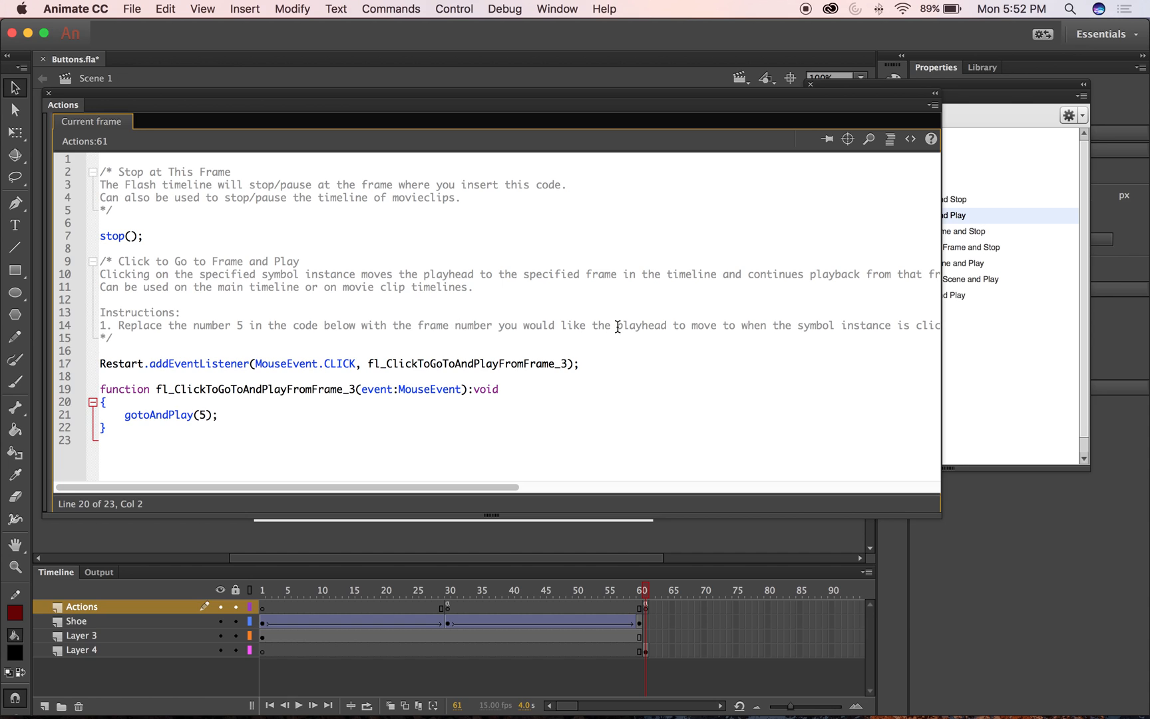
{"action": "double_click", "coordinate": [203, 414]}
{"action": "type", "text": "1"}
Shrink the Actions window and move it off the stage so the START OVER button is uncovered
{"action": "left_click_drag", "start_coordinate": [941, 517], "coordinate": [489, 469]}
{"action": "left_click_drag", "start_coordinate": [407, 466], "coordinate": [400, 463]}
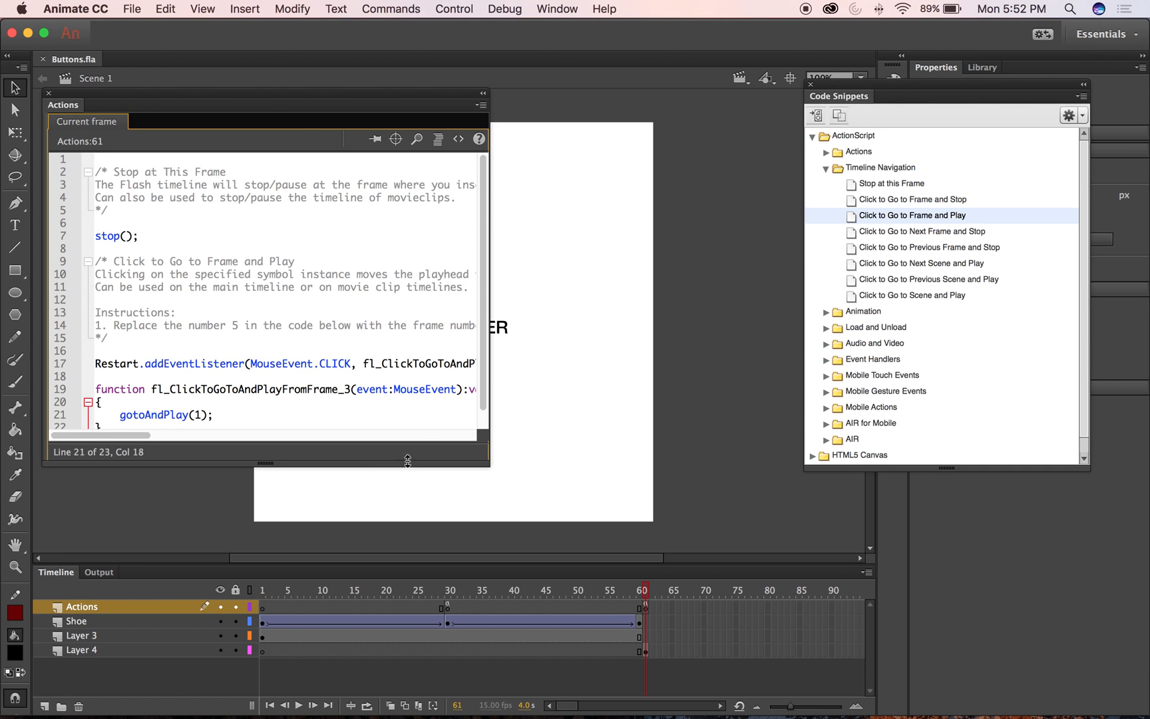
{"action": "left_click_drag", "start_coordinate": [254, 91], "coordinate": [972, 239]}
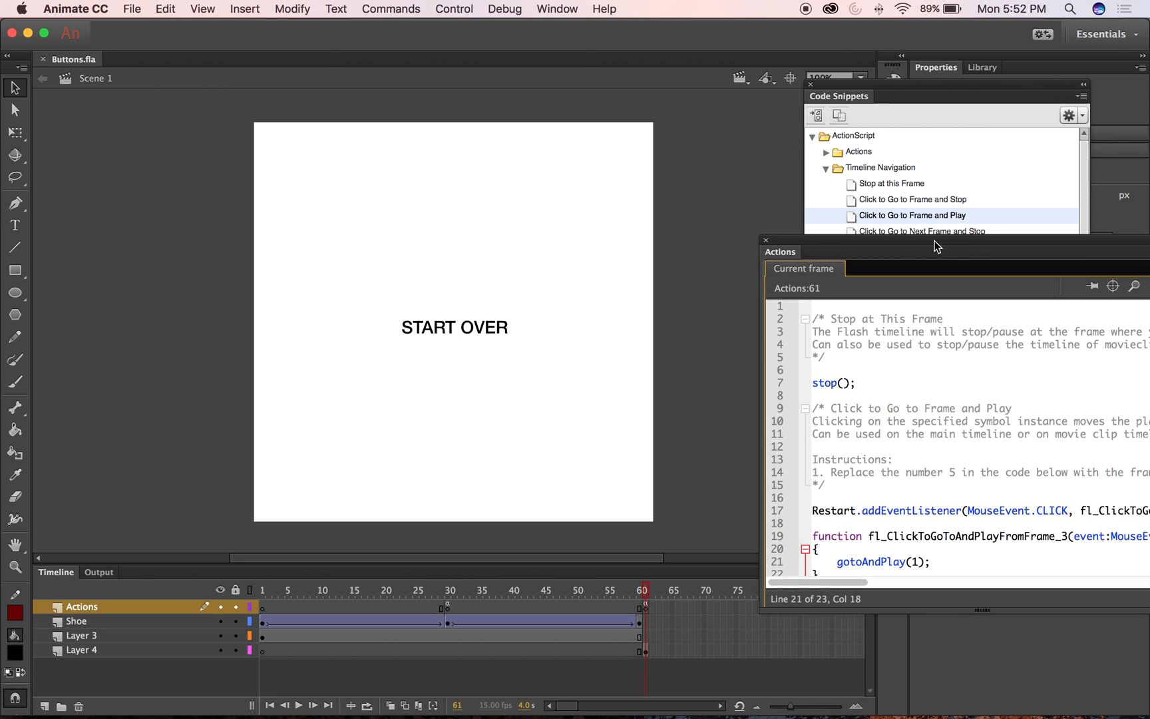
Test the movie, trying the CHANGE COLOR and START OVER buttons, and close the preview
{"action": "left_click", "coordinate": [402, 8]}
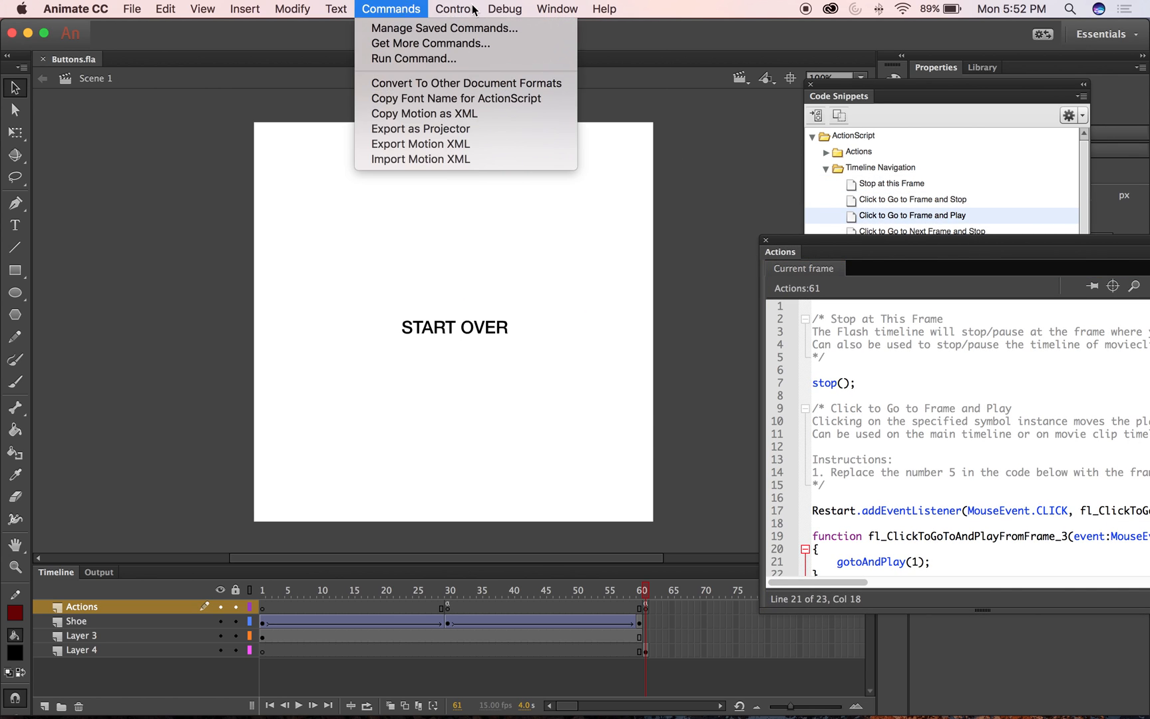
{"action": "mouse_move", "coordinate": [454, 9]}
{"action": "left_click", "coordinate": [485, 122]}
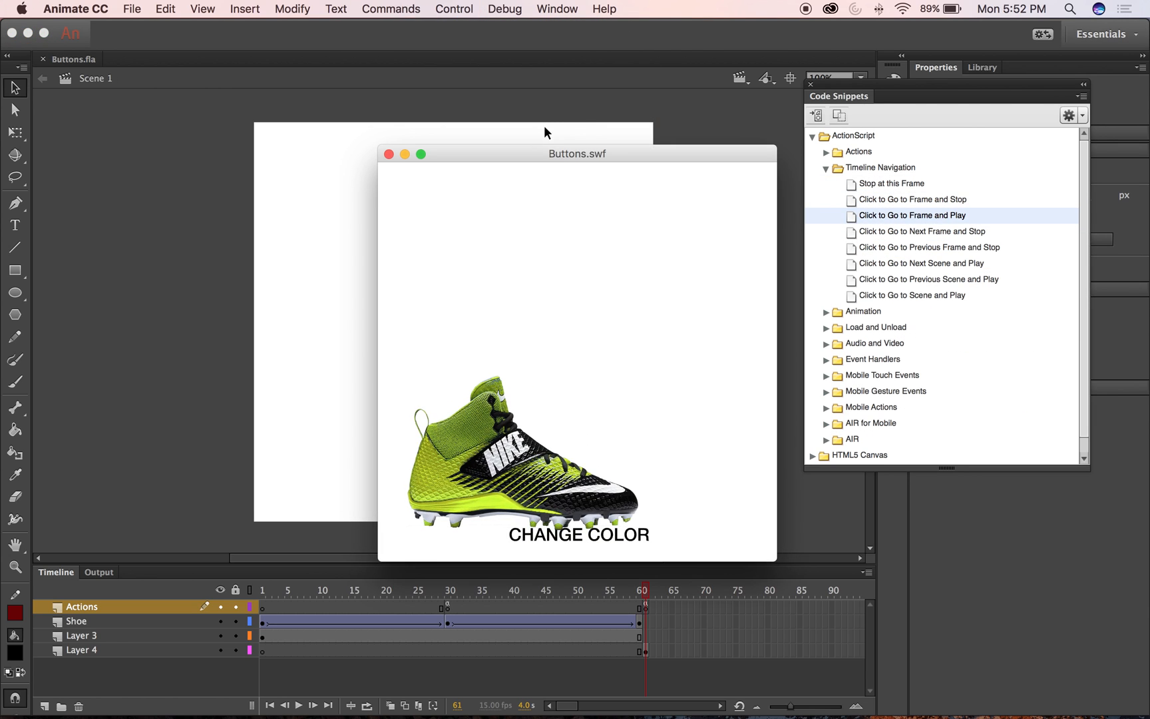
{"action": "left_click", "coordinate": [594, 538]}
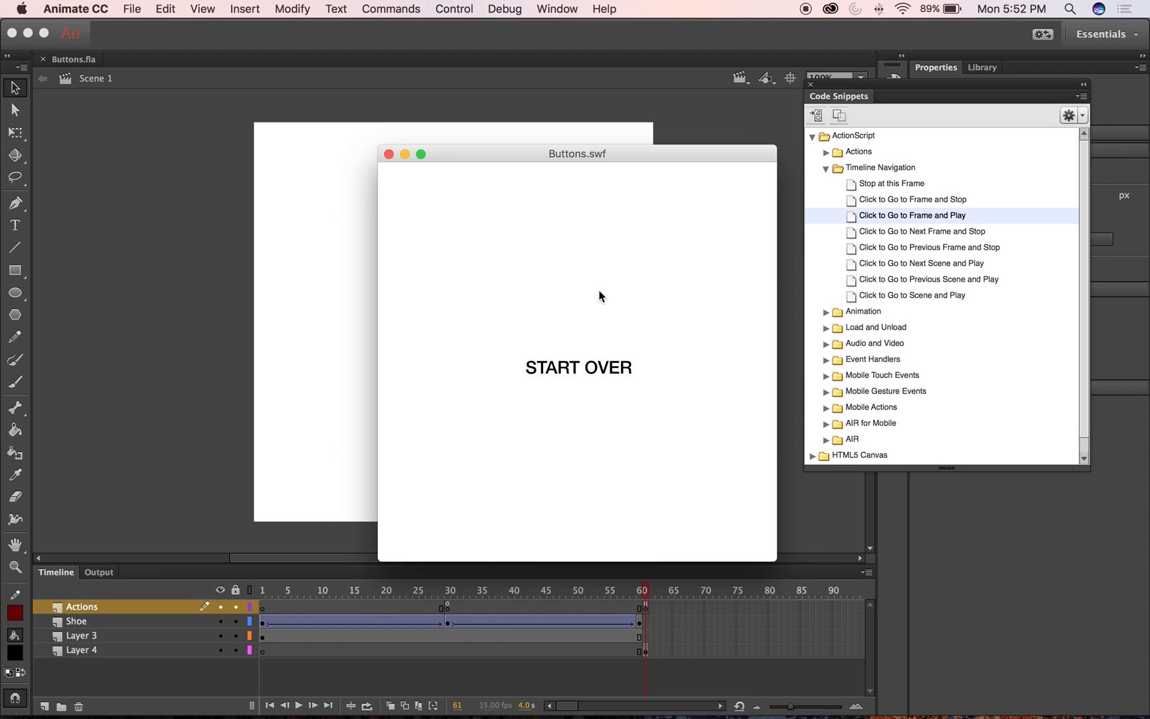
{"action": "left_click", "coordinate": [597, 373]}
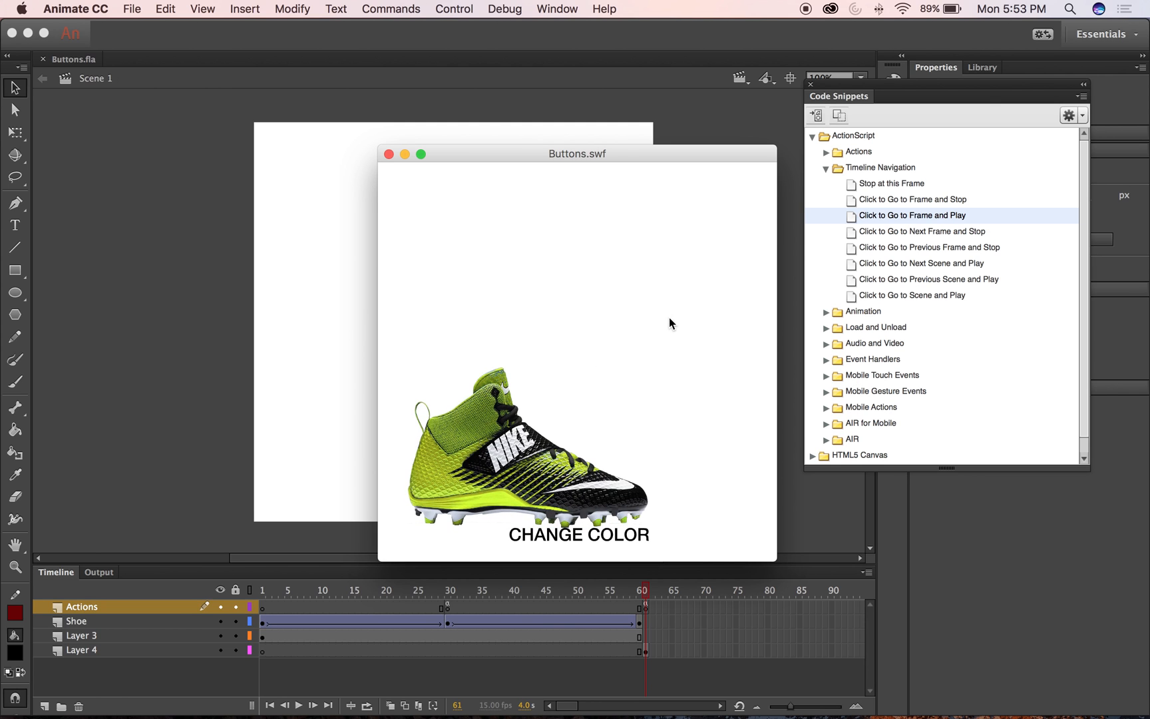
{"action": "left_click", "coordinate": [389, 154]}
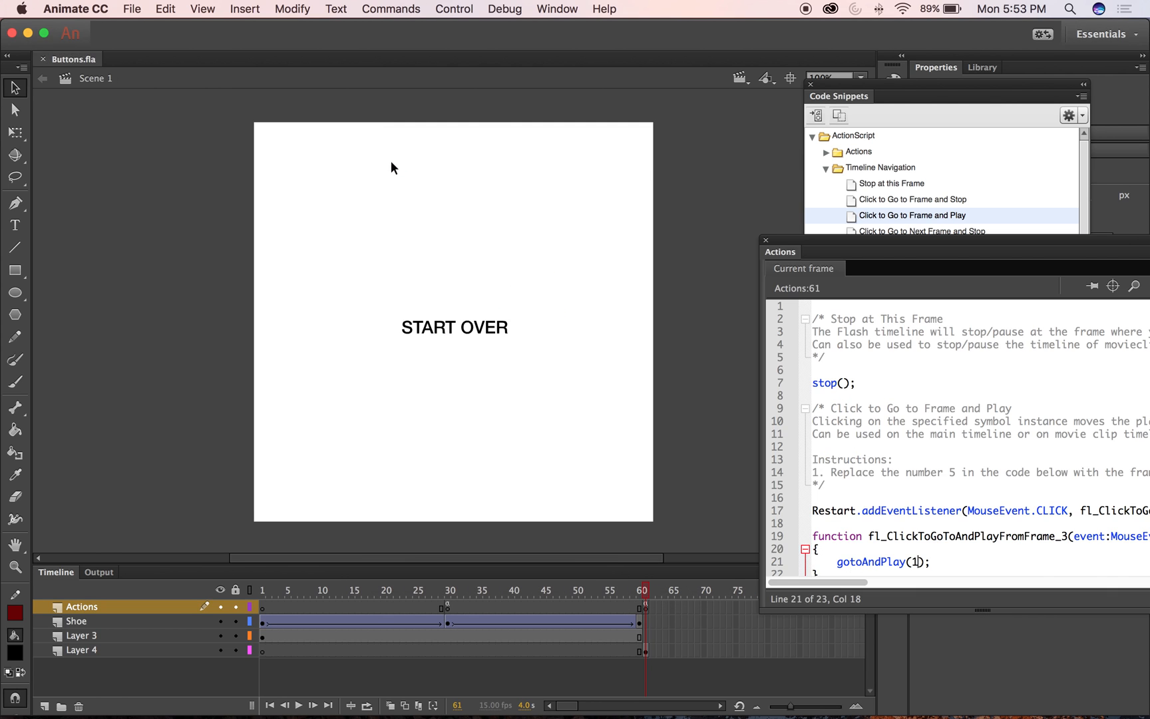
Open the START OVER button symbol for editing and insert a keyframe in its Hit state
{"action": "double_click", "coordinate": [475, 332]}
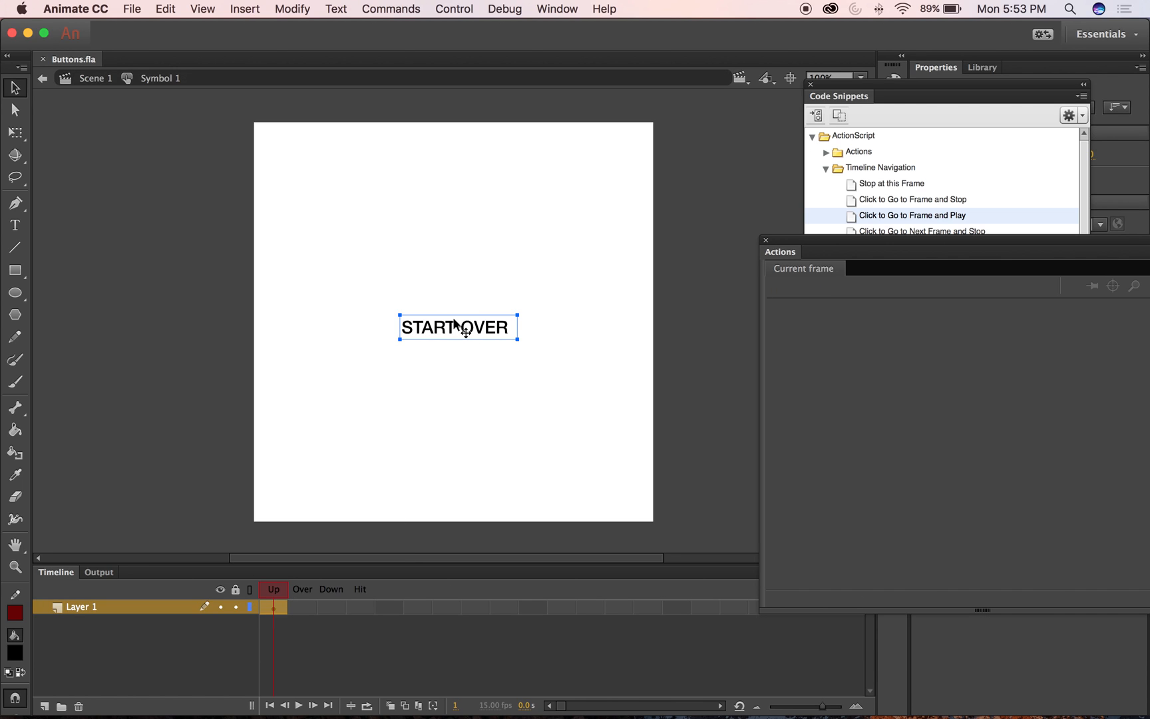
{"action": "left_click", "coordinate": [359, 607]}
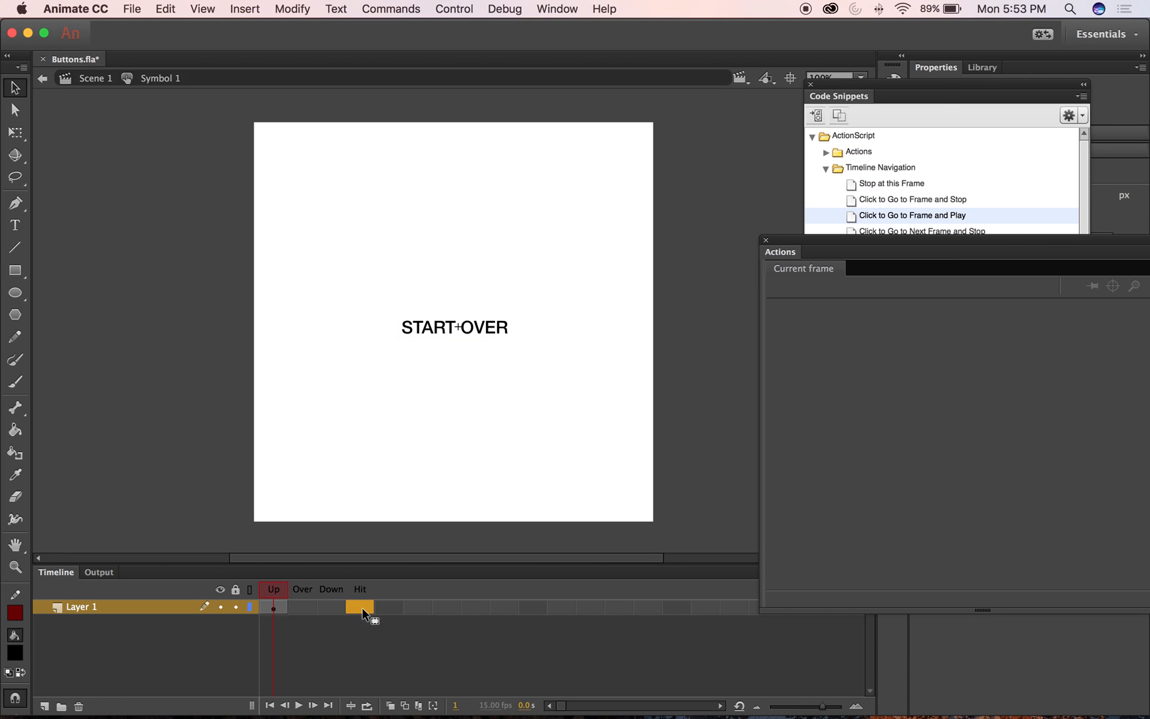
{"action": "right_click", "coordinate": [360, 611]}
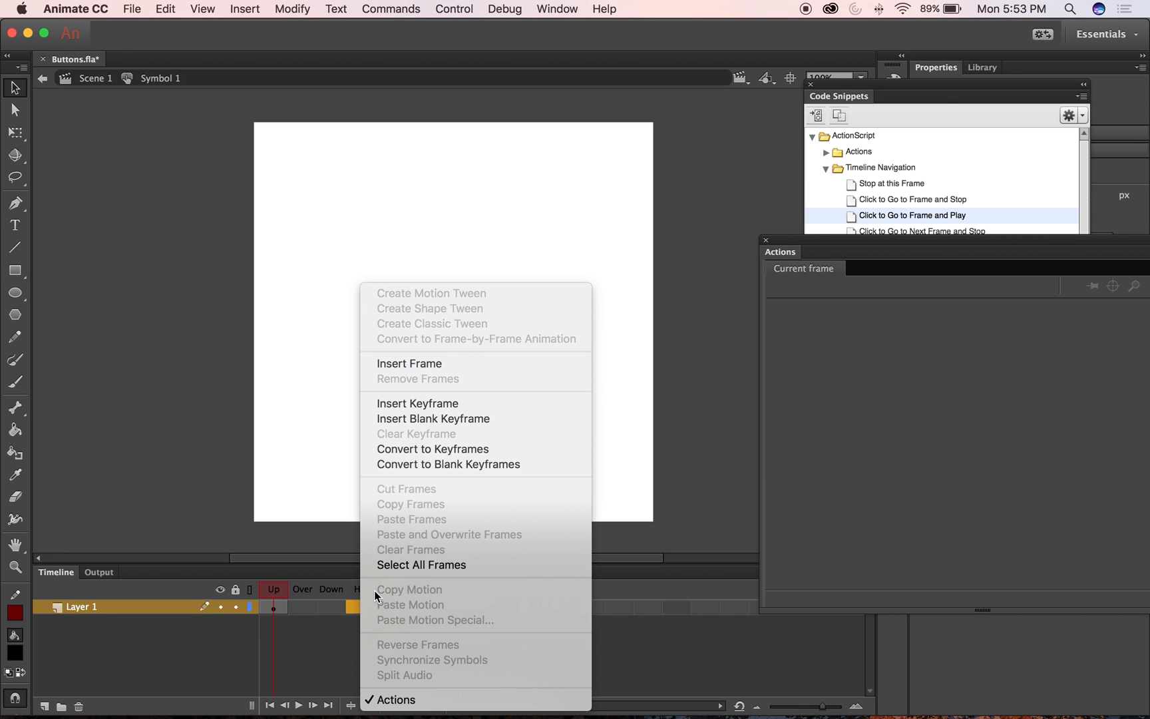
{"action": "left_click", "coordinate": [437, 409]}
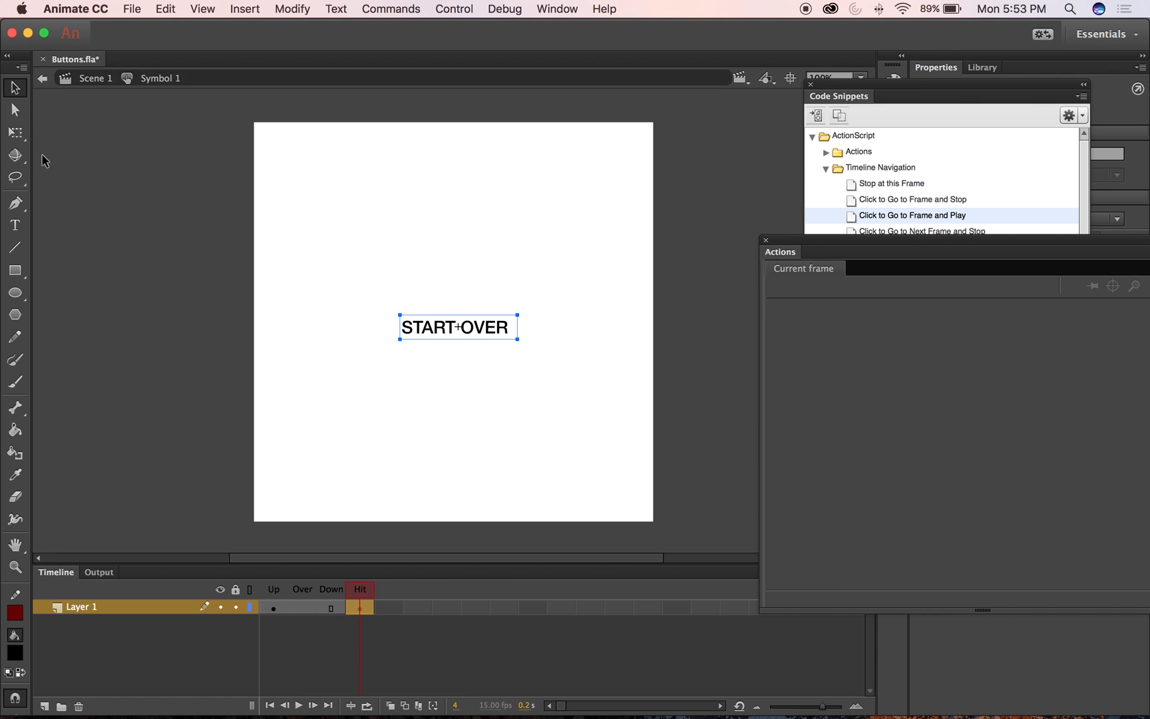
Draw a filled black rectangle covering the START OVER text as the button's hit area, and return to Scene 1
{"action": "left_click", "coordinate": [9, 275]}
{"action": "left_click_drag", "start_coordinate": [382, 305], "coordinate": [543, 349]}
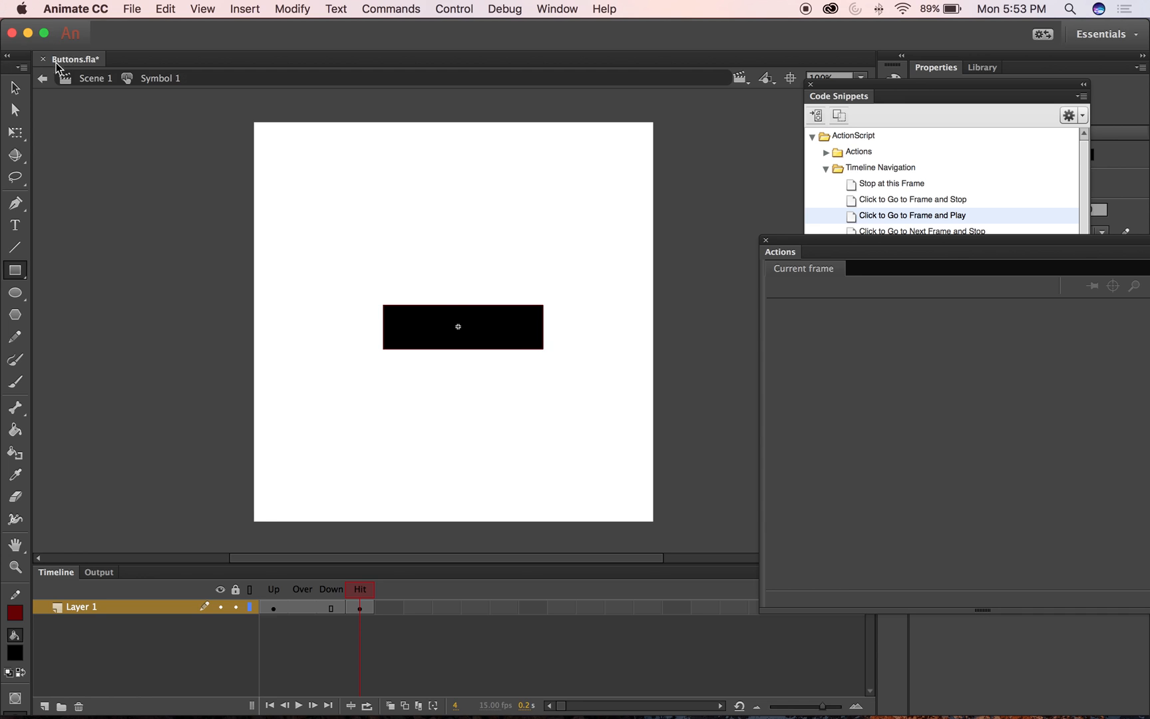
{"action": "left_click", "coordinate": [15, 87]}
{"action": "left_click", "coordinate": [68, 80]}
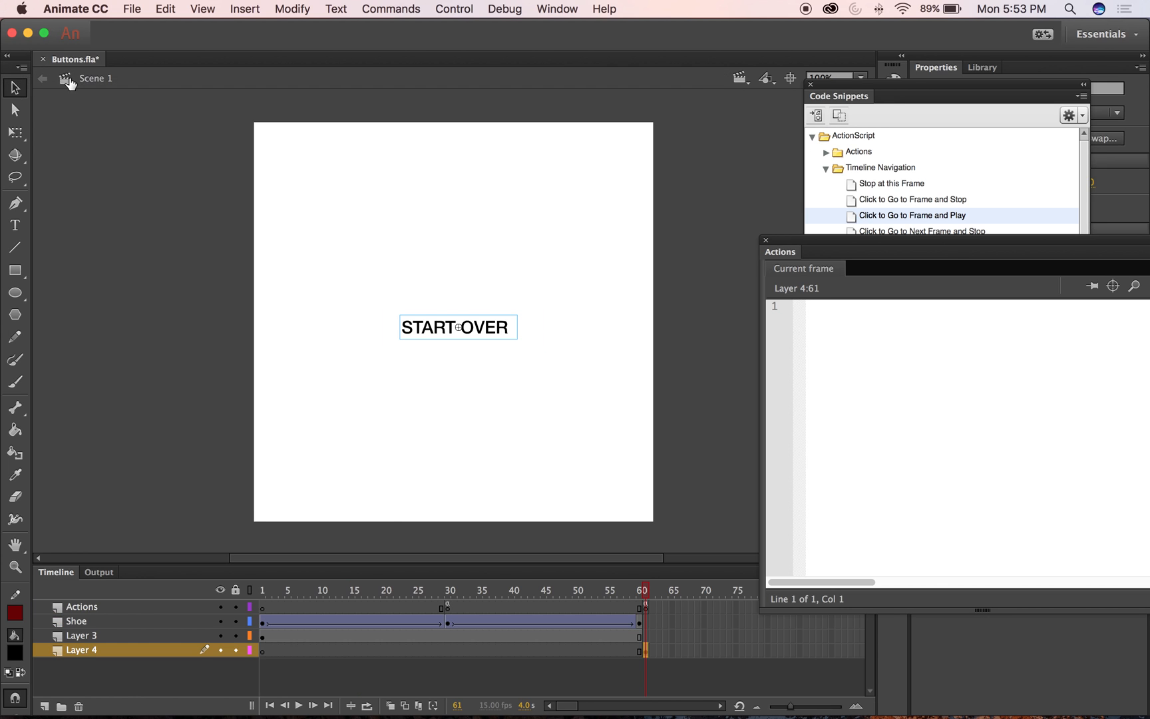
{"action": "left_click", "coordinate": [366, 251]}
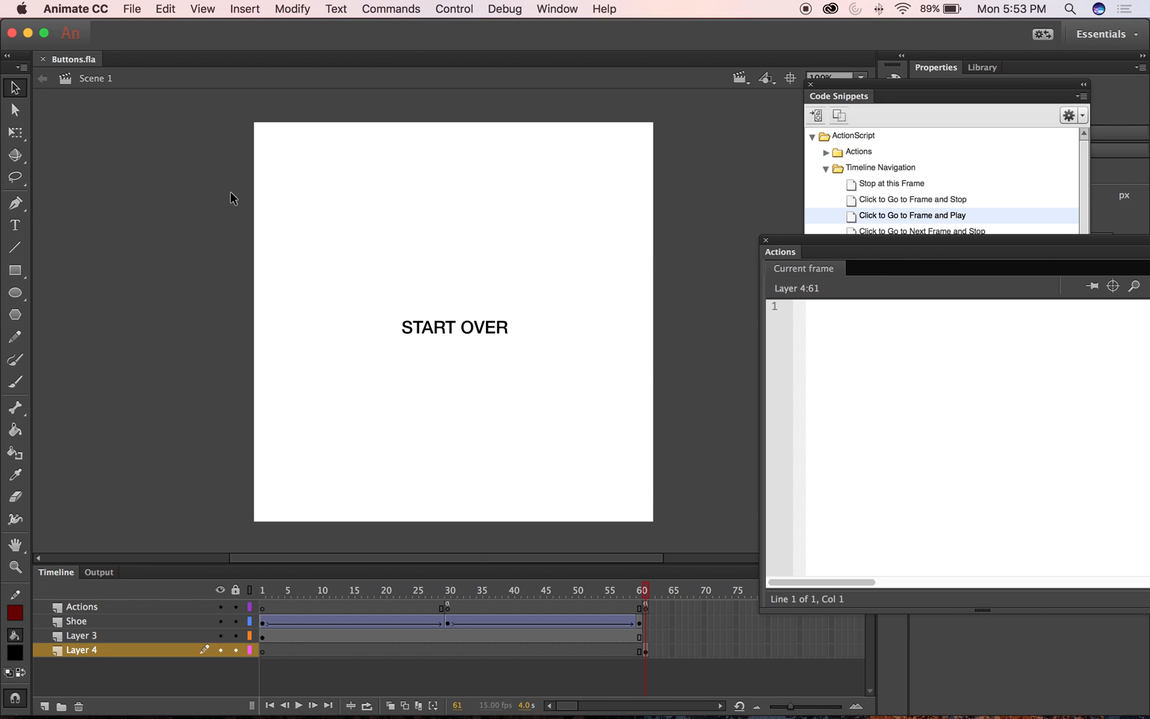
Reopen the START OVER symbol to check its Hit state rectangle, and return to Scene 1
{"action": "double_click", "coordinate": [441, 334]}
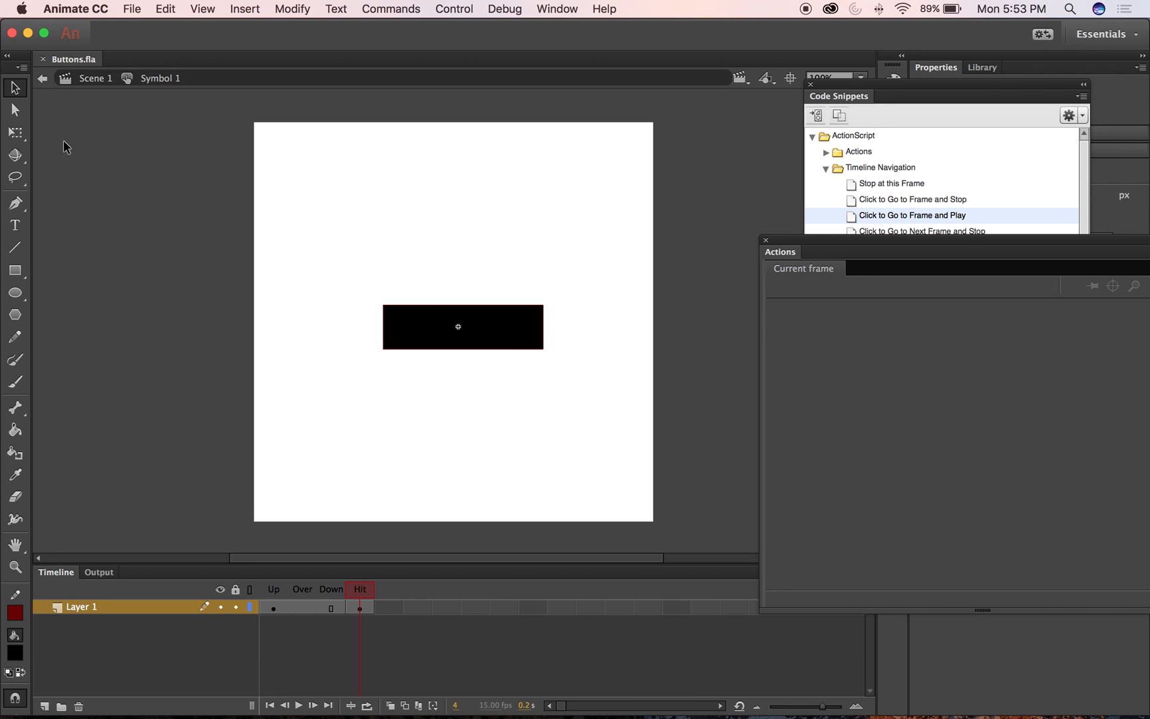
{"action": "left_click", "coordinate": [43, 79]}
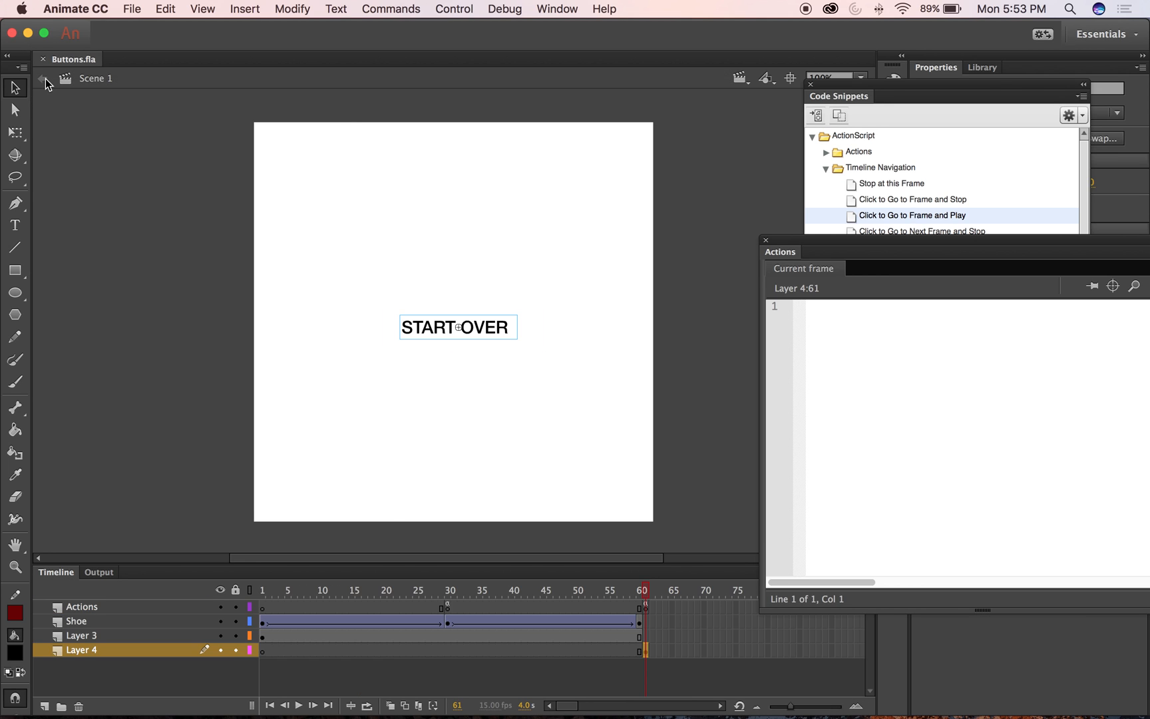
{"action": "left_click", "coordinate": [374, 145]}
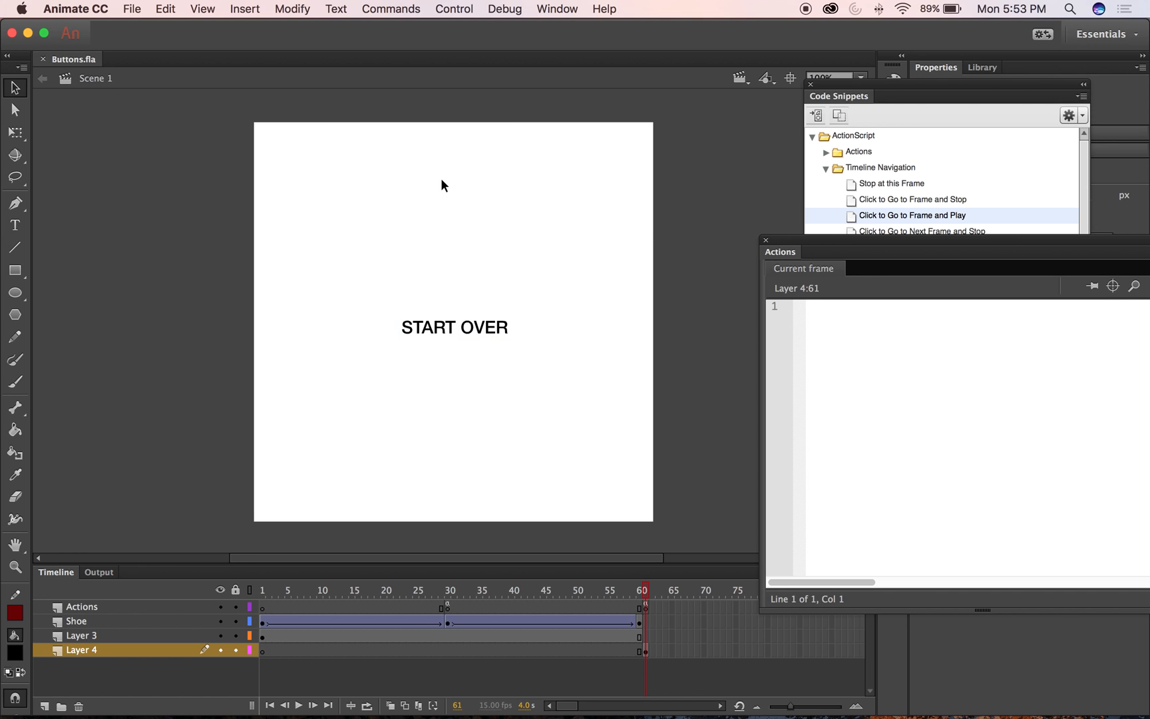
Test the movie again, trying START OVER within its enlarged hit area and CHANGE COLOR, and leave the preview
{"action": "left_click", "coordinate": [504, 9]}
{"action": "mouse_move", "coordinate": [455, 8]}
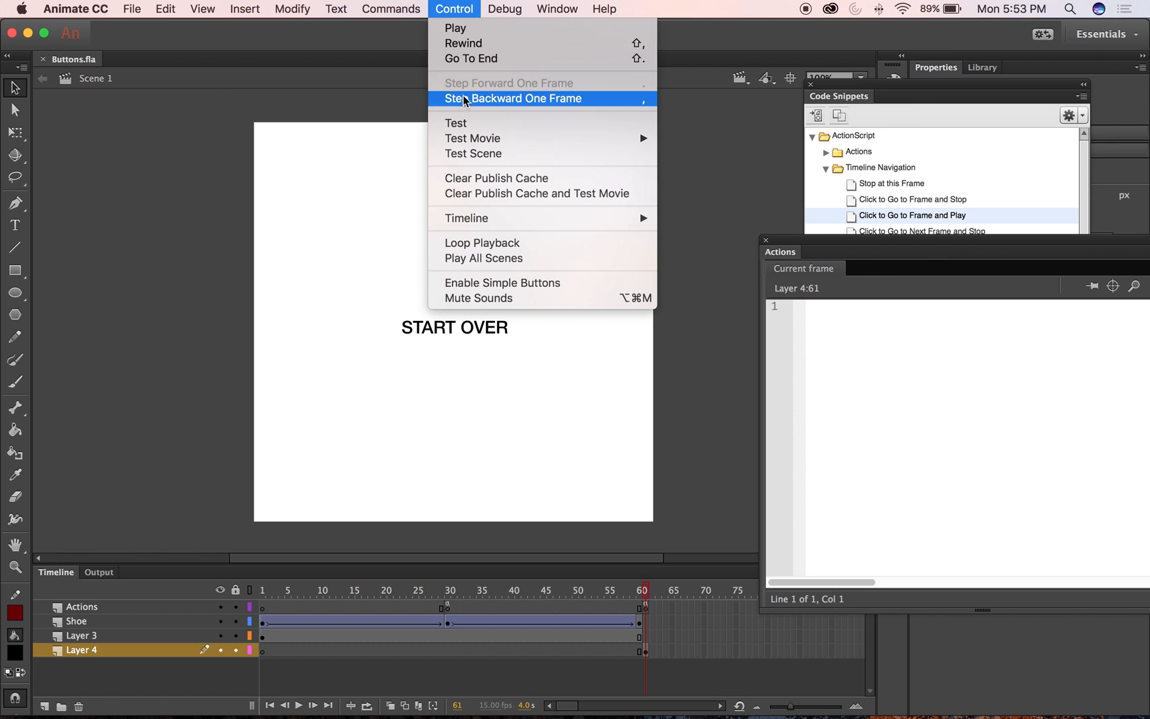
{"action": "left_click", "coordinate": [462, 123]}
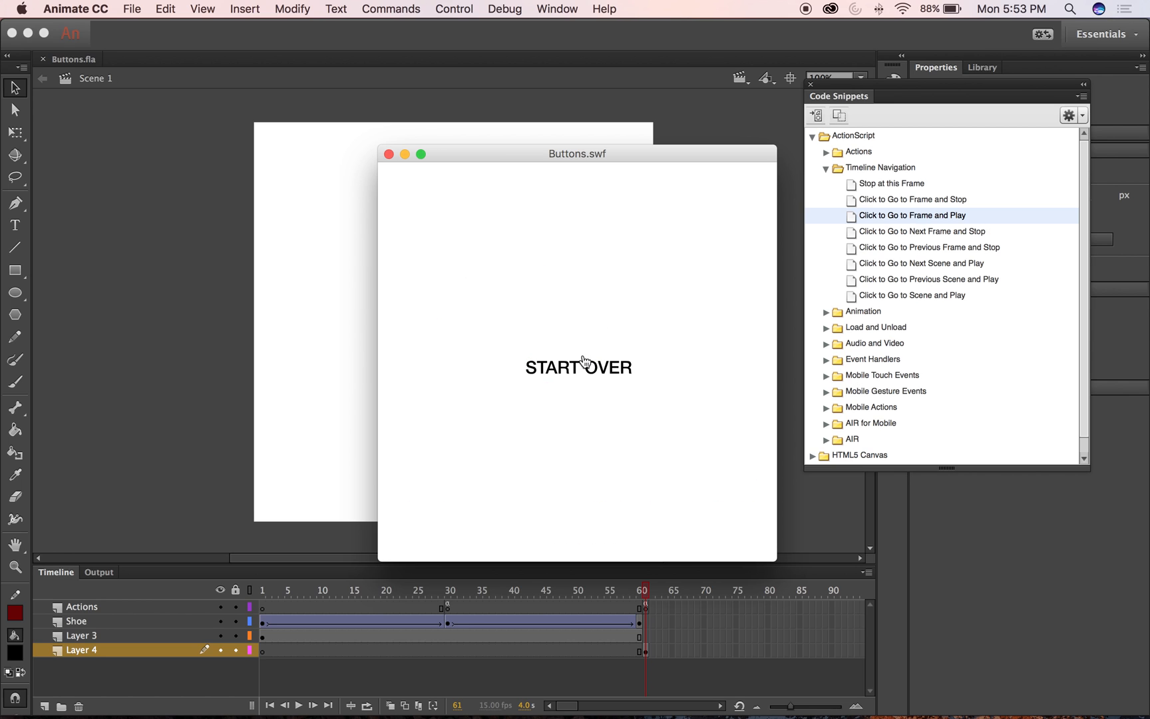
{"action": "left_click", "coordinate": [541, 371]}
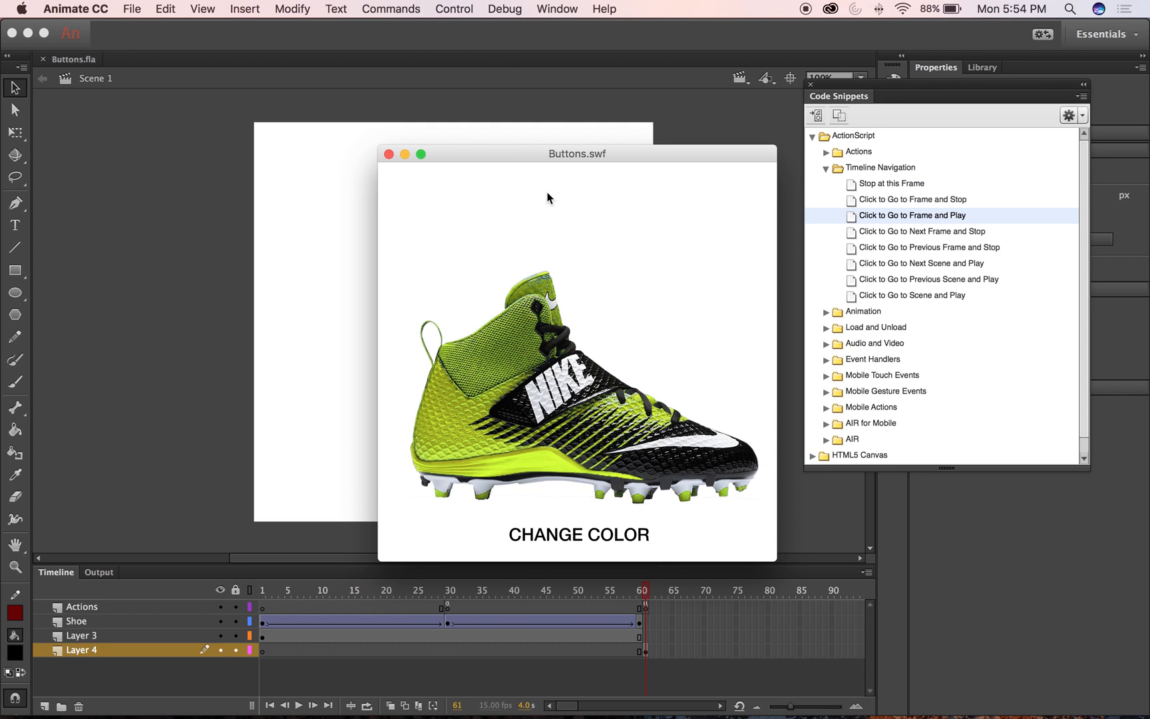
{"action": "left_click", "coordinate": [593, 536]}
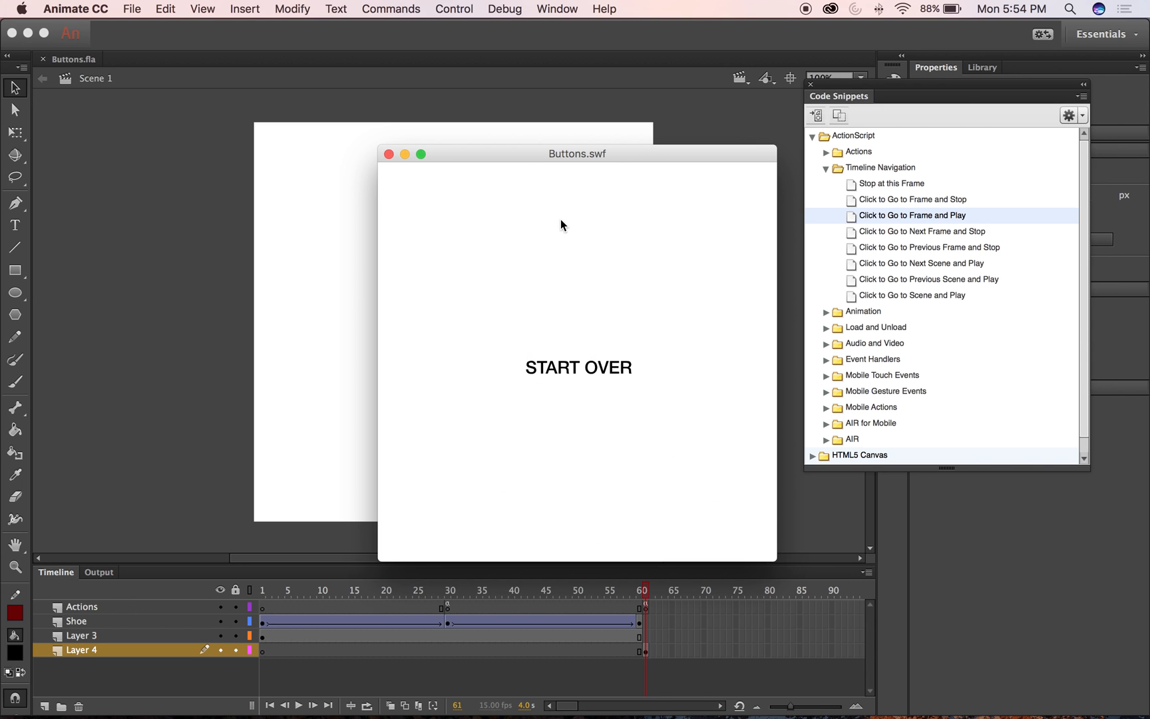
{"action": "left_click", "coordinate": [580, 386]}
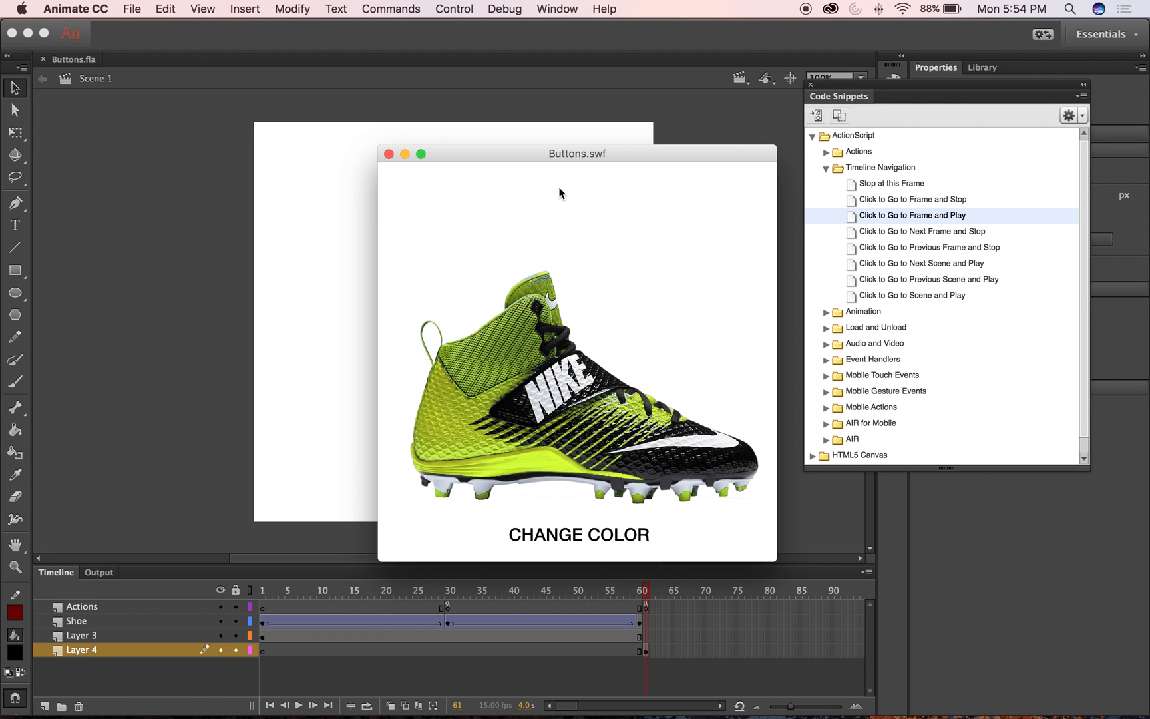
{"action": "left_click", "coordinate": [202, 484]}
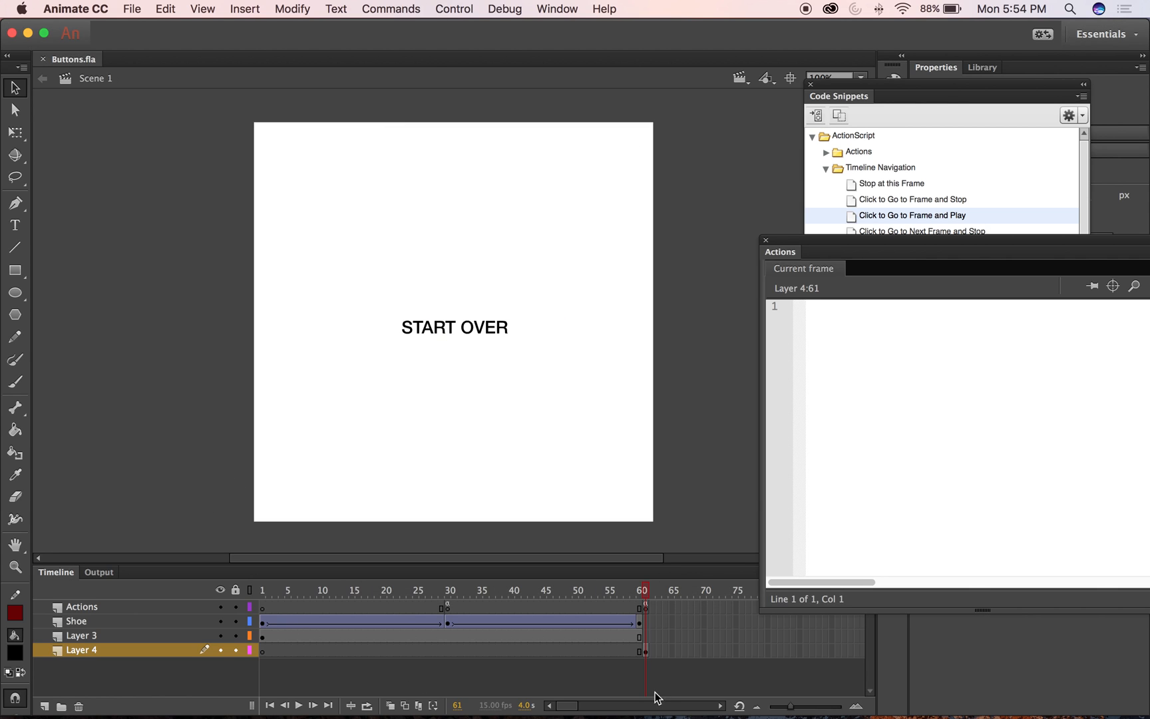
Move the playhead to frame 30 and place the Actions and Code Snippets windows side by side over the stage
{"action": "mouse_move", "coordinate": [653, 592]}
{"action": "left_mouse_down"}
{"action": "mouse_move", "coordinate": [482, 593]}
{"action": "mouse_move", "coordinate": [643, 590]}
{"action": "left_mouse_up"}
{"action": "left_click", "coordinate": [438, 586]}
{"action": "mouse_move", "coordinate": [437, 584]}
{"action": "left_mouse_down"}
{"action": "mouse_move", "coordinate": [634, 585]}
{"action": "mouse_move", "coordinate": [448, 586]}
{"action": "left_mouse_up"}
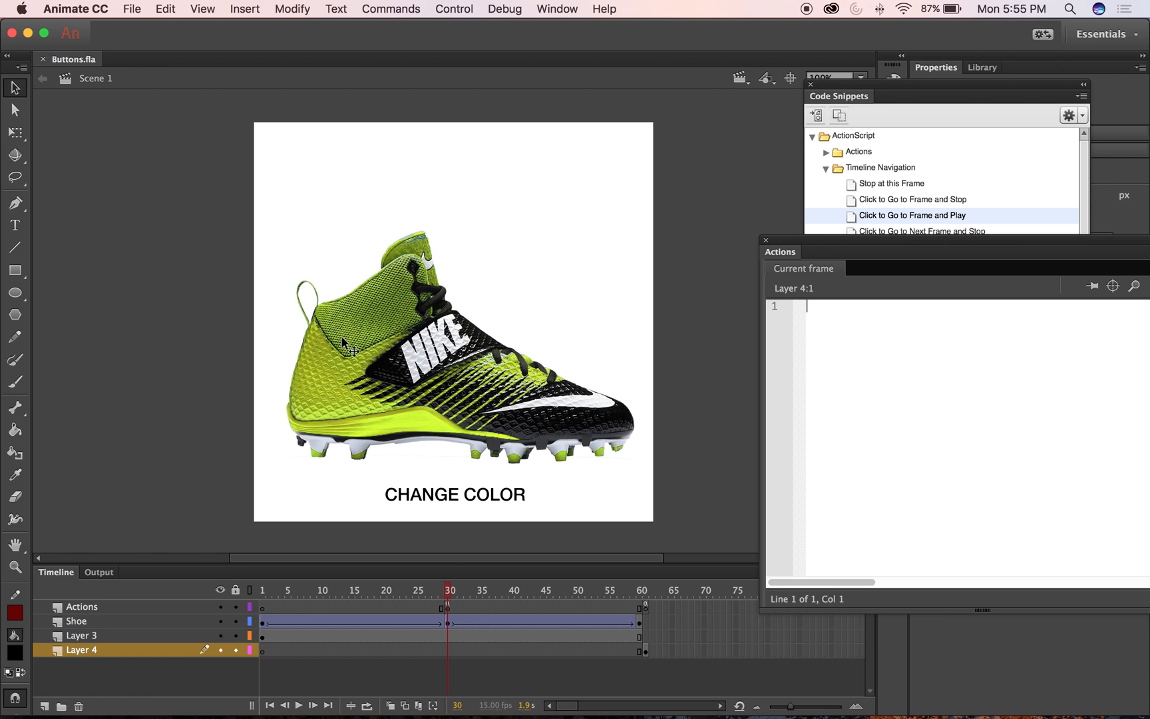
{"action": "mouse_move", "coordinate": [450, 593]}
{"action": "left_mouse_down"}
{"action": "mouse_move", "coordinate": [439, 596]}
{"action": "mouse_move", "coordinate": [448, 595]}
{"action": "left_mouse_up"}
{"action": "left_click_drag", "start_coordinate": [879, 241], "coordinate": [218, 232]}
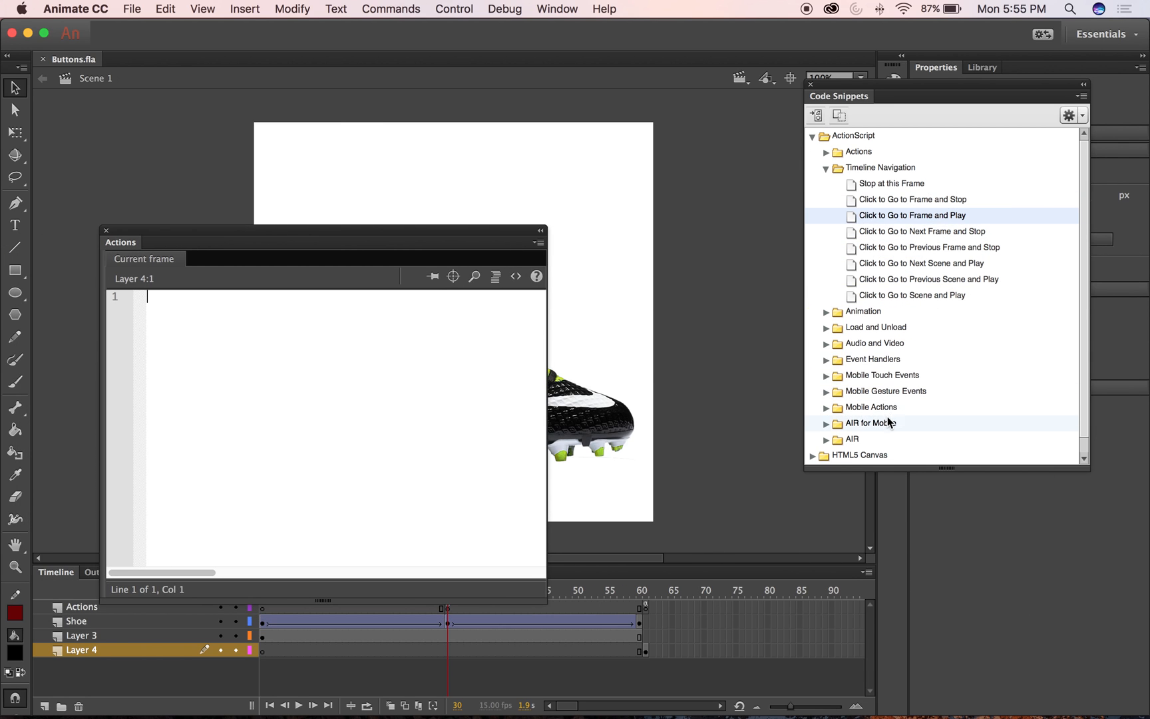
{"action": "left_click_drag", "start_coordinate": [931, 89], "coordinate": [703, 96]}
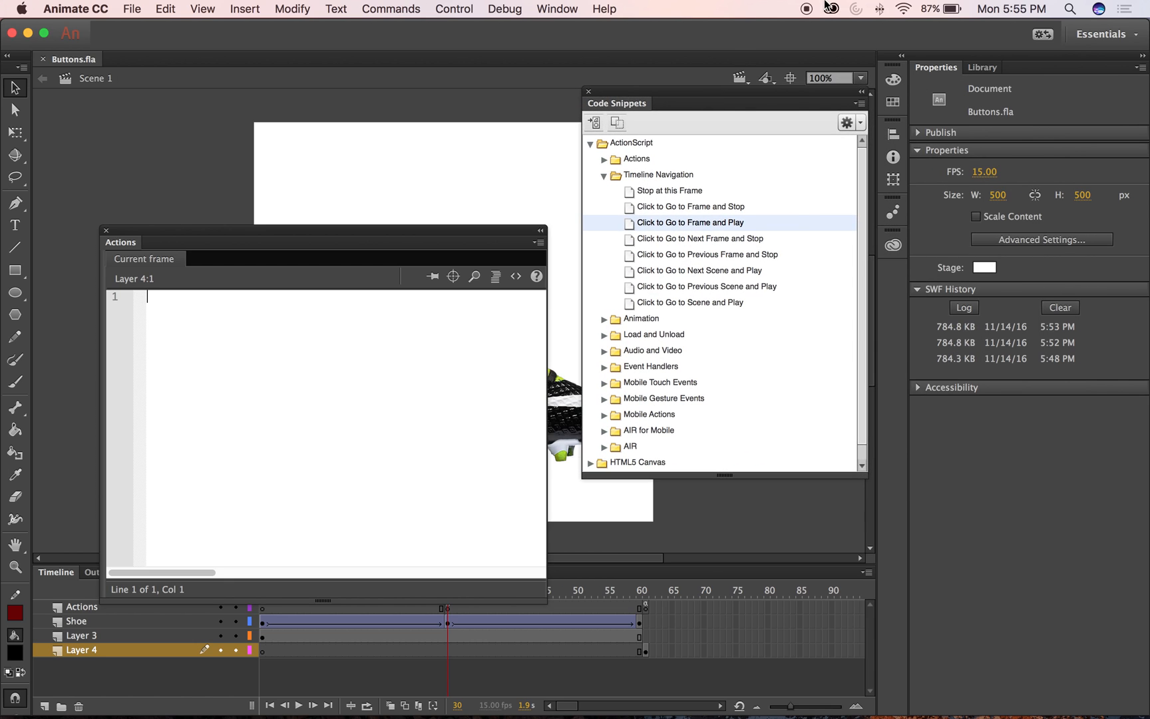